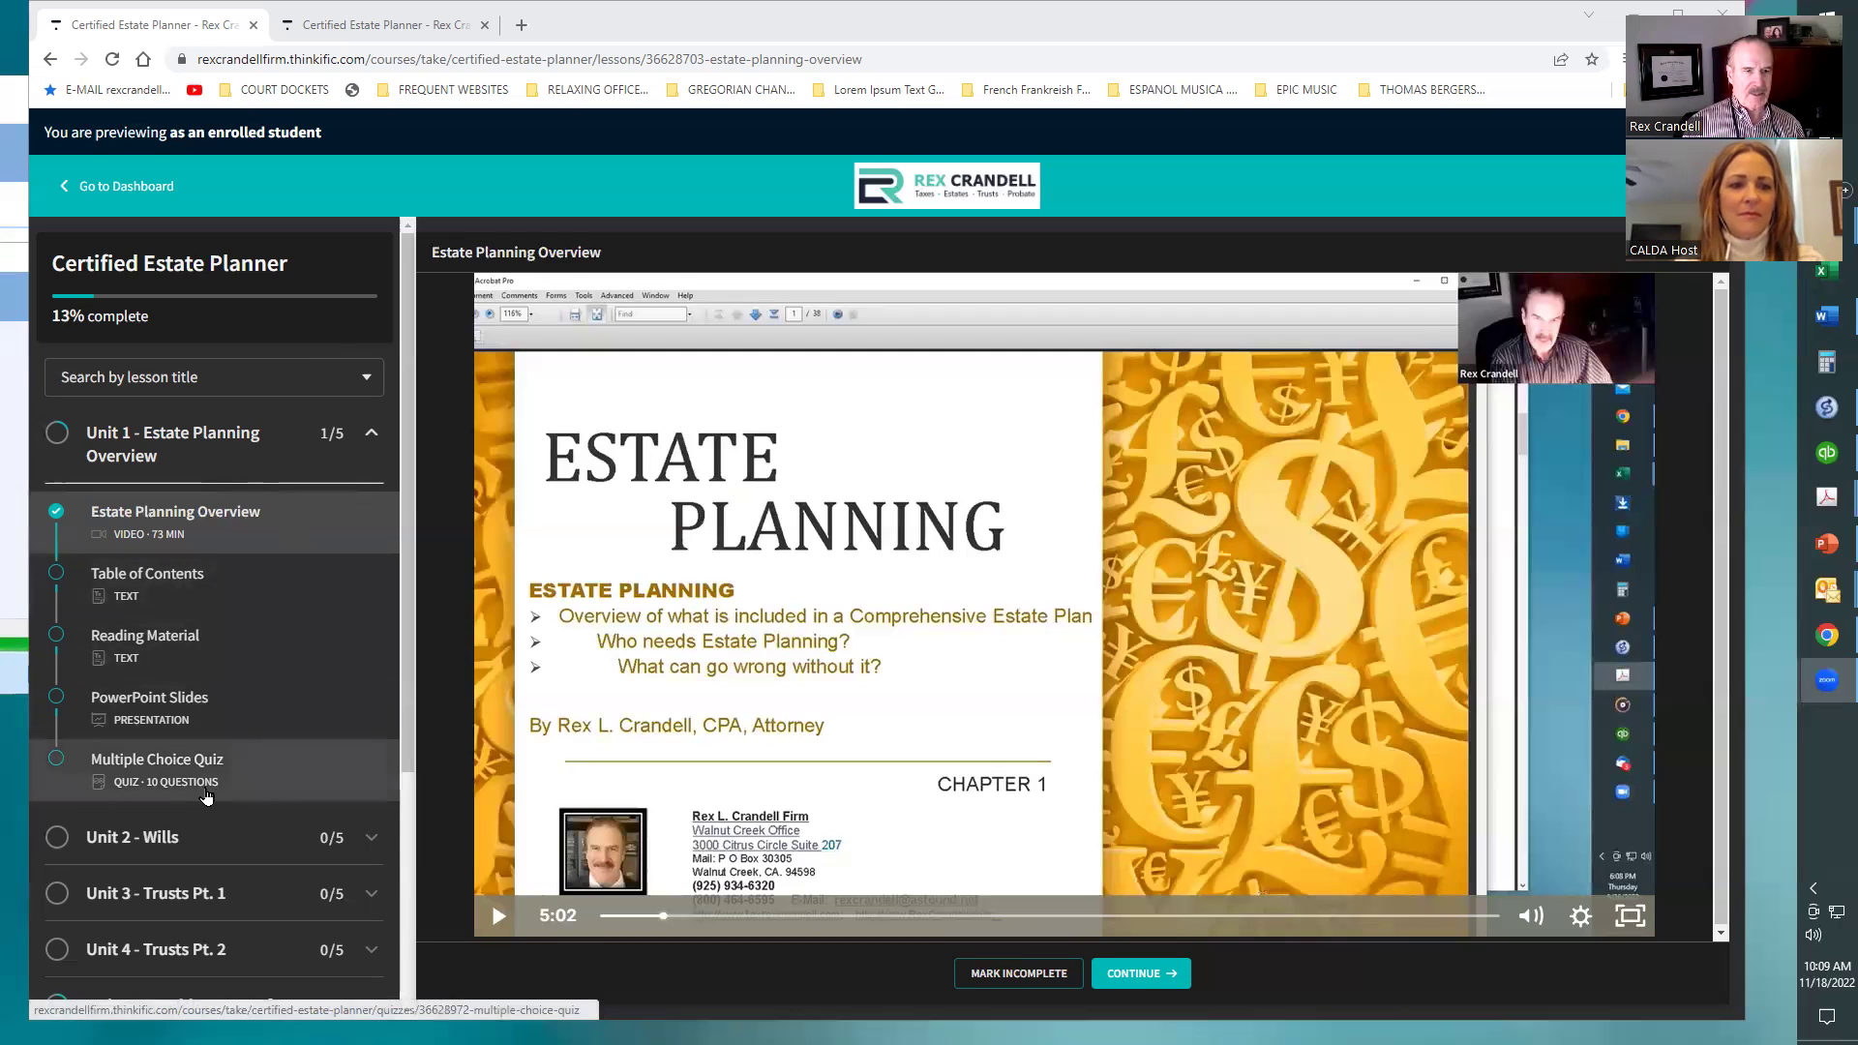
Browse the Certified Estate Planner course outline, checking the lessons in Unit 2 - Wills and Unit 3 - Trusts Pt. 1, and re-expand Unit 1
{"action": "left_click_drag", "start_coordinate": [410, 444], "coordinate": [391, 750]}
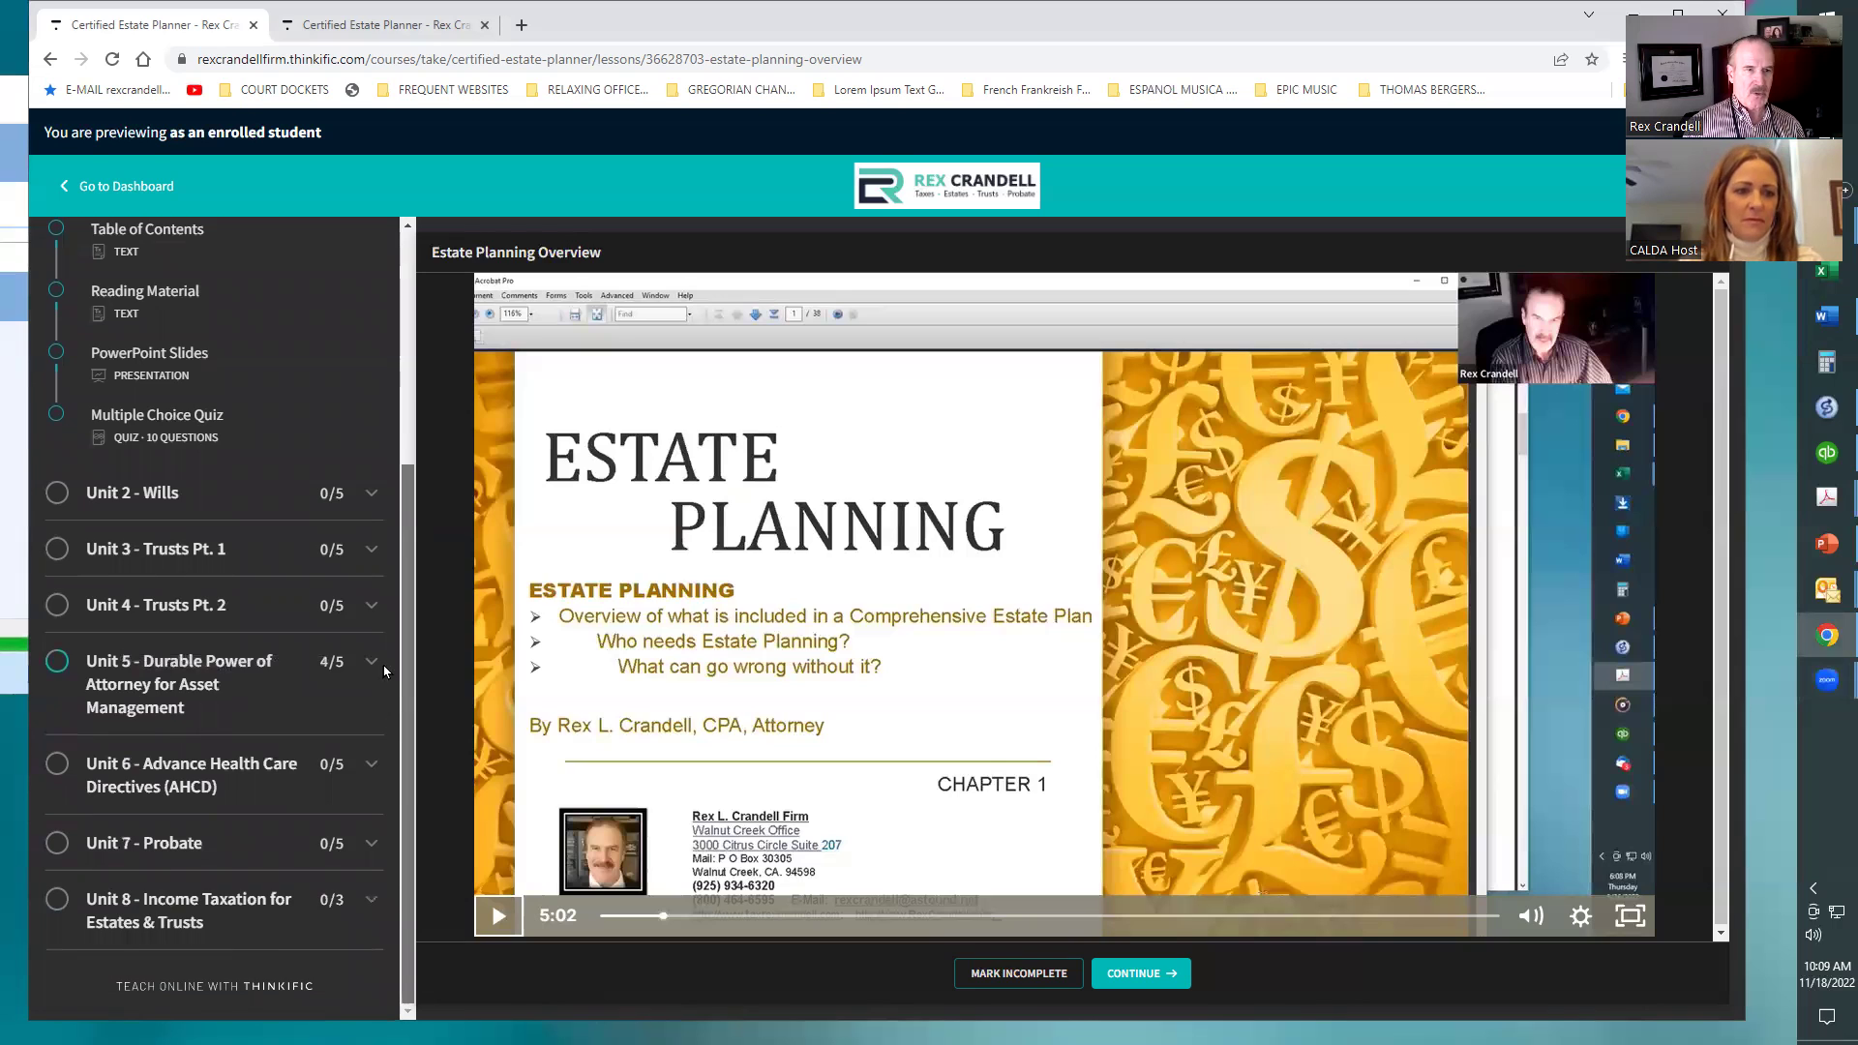
{"action": "scroll", "coordinate": [383, 665], "scroll_direction": "up", "scroll_amount": 3}
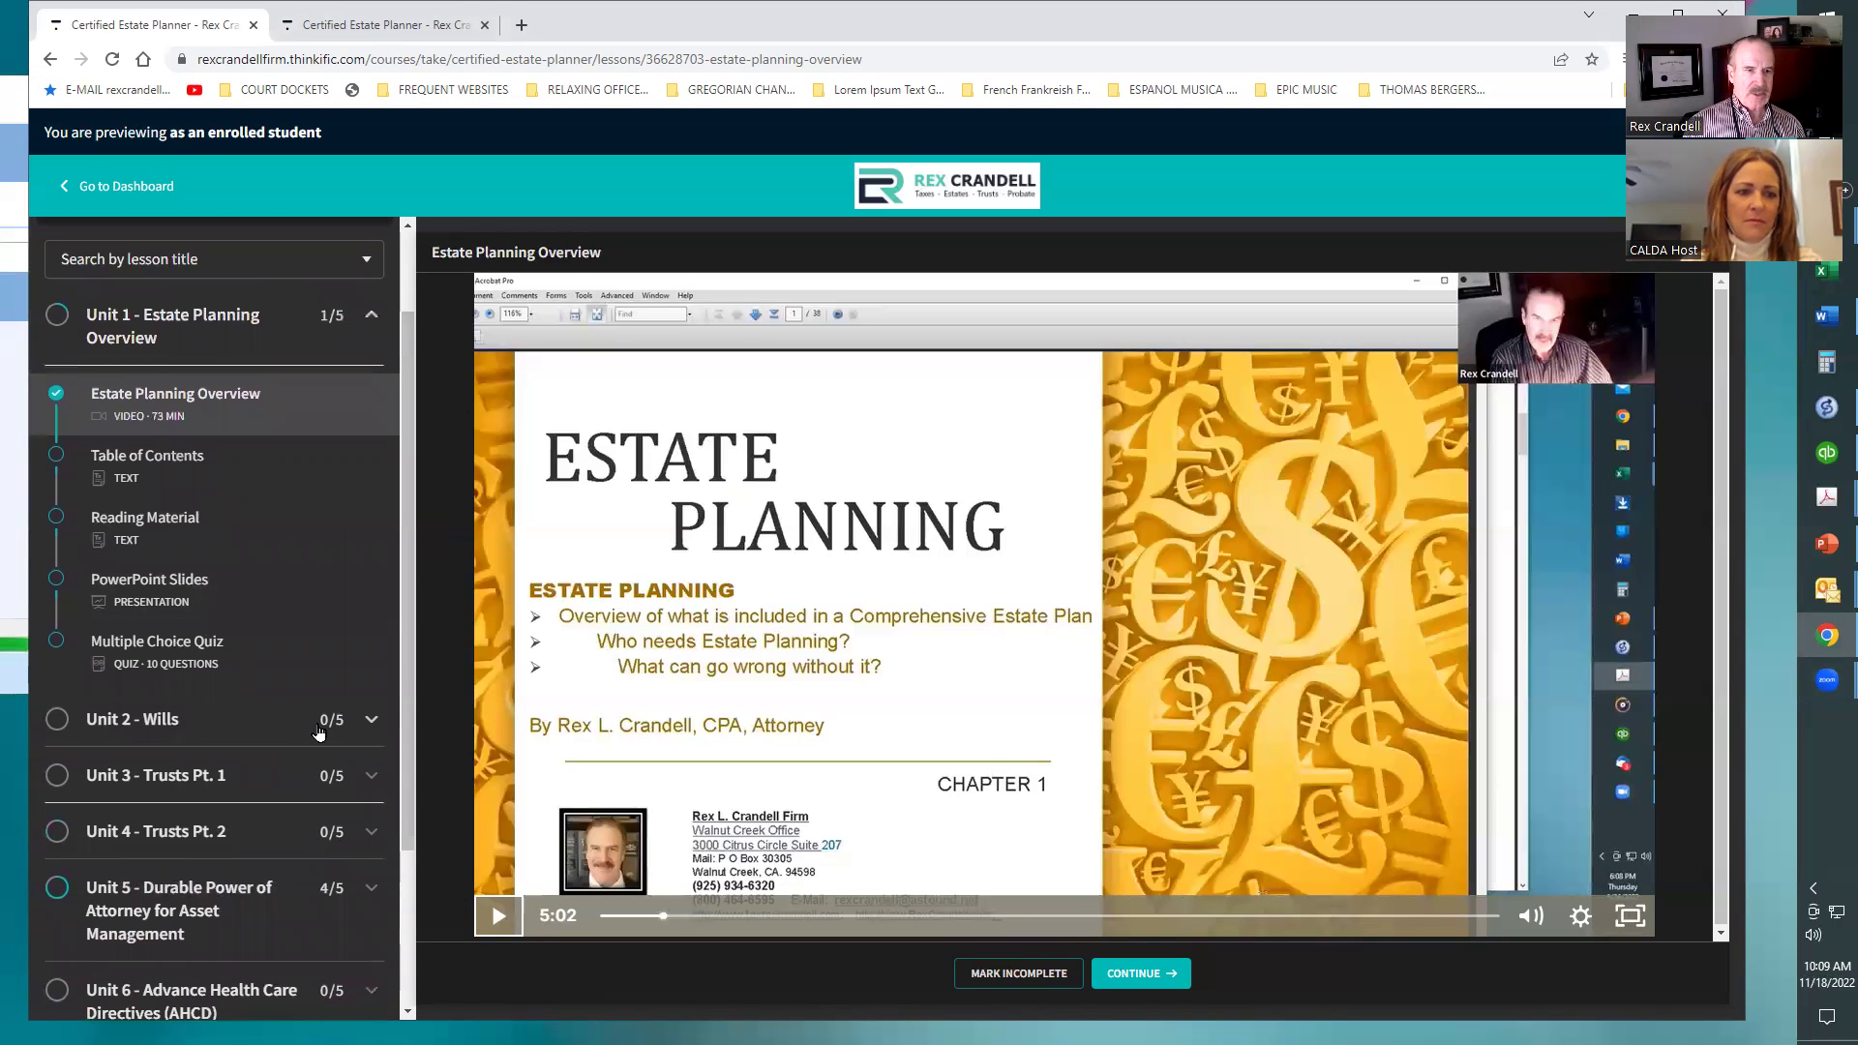
{"action": "left_click", "coordinate": [365, 718]}
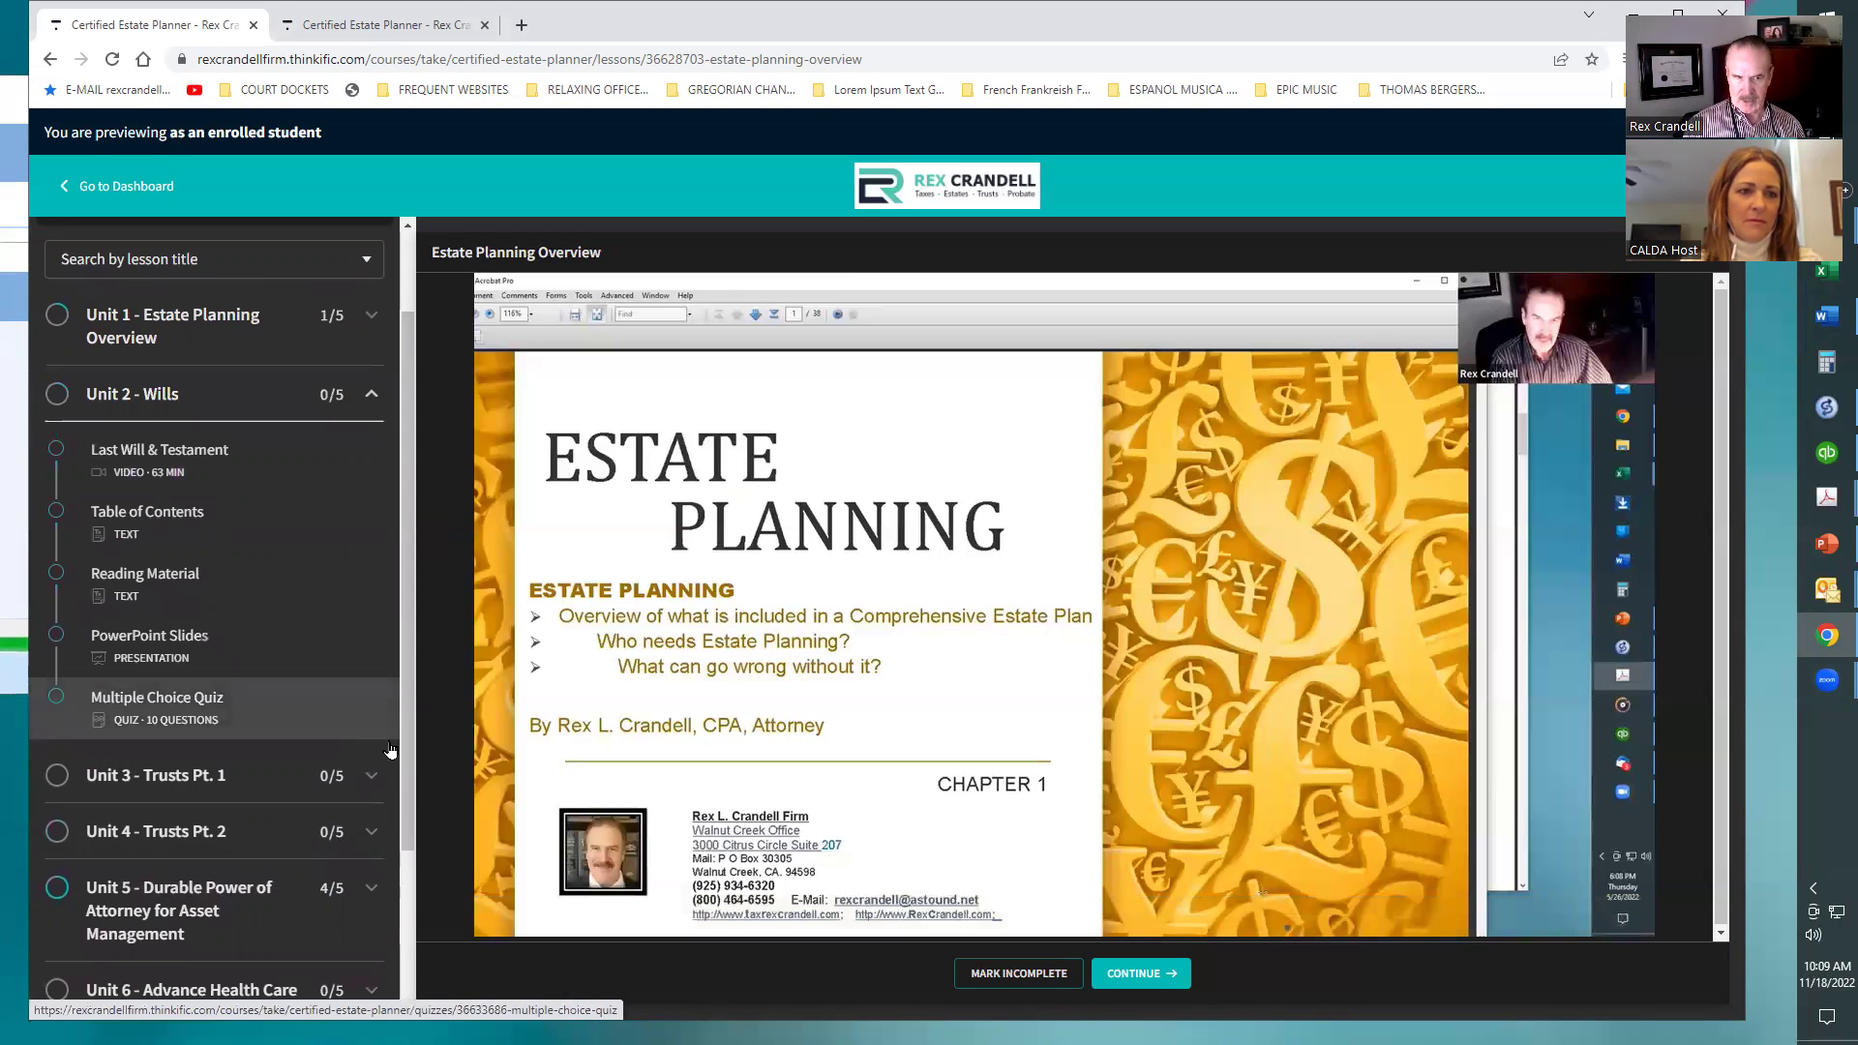
{"action": "left_click", "coordinate": [368, 778]}
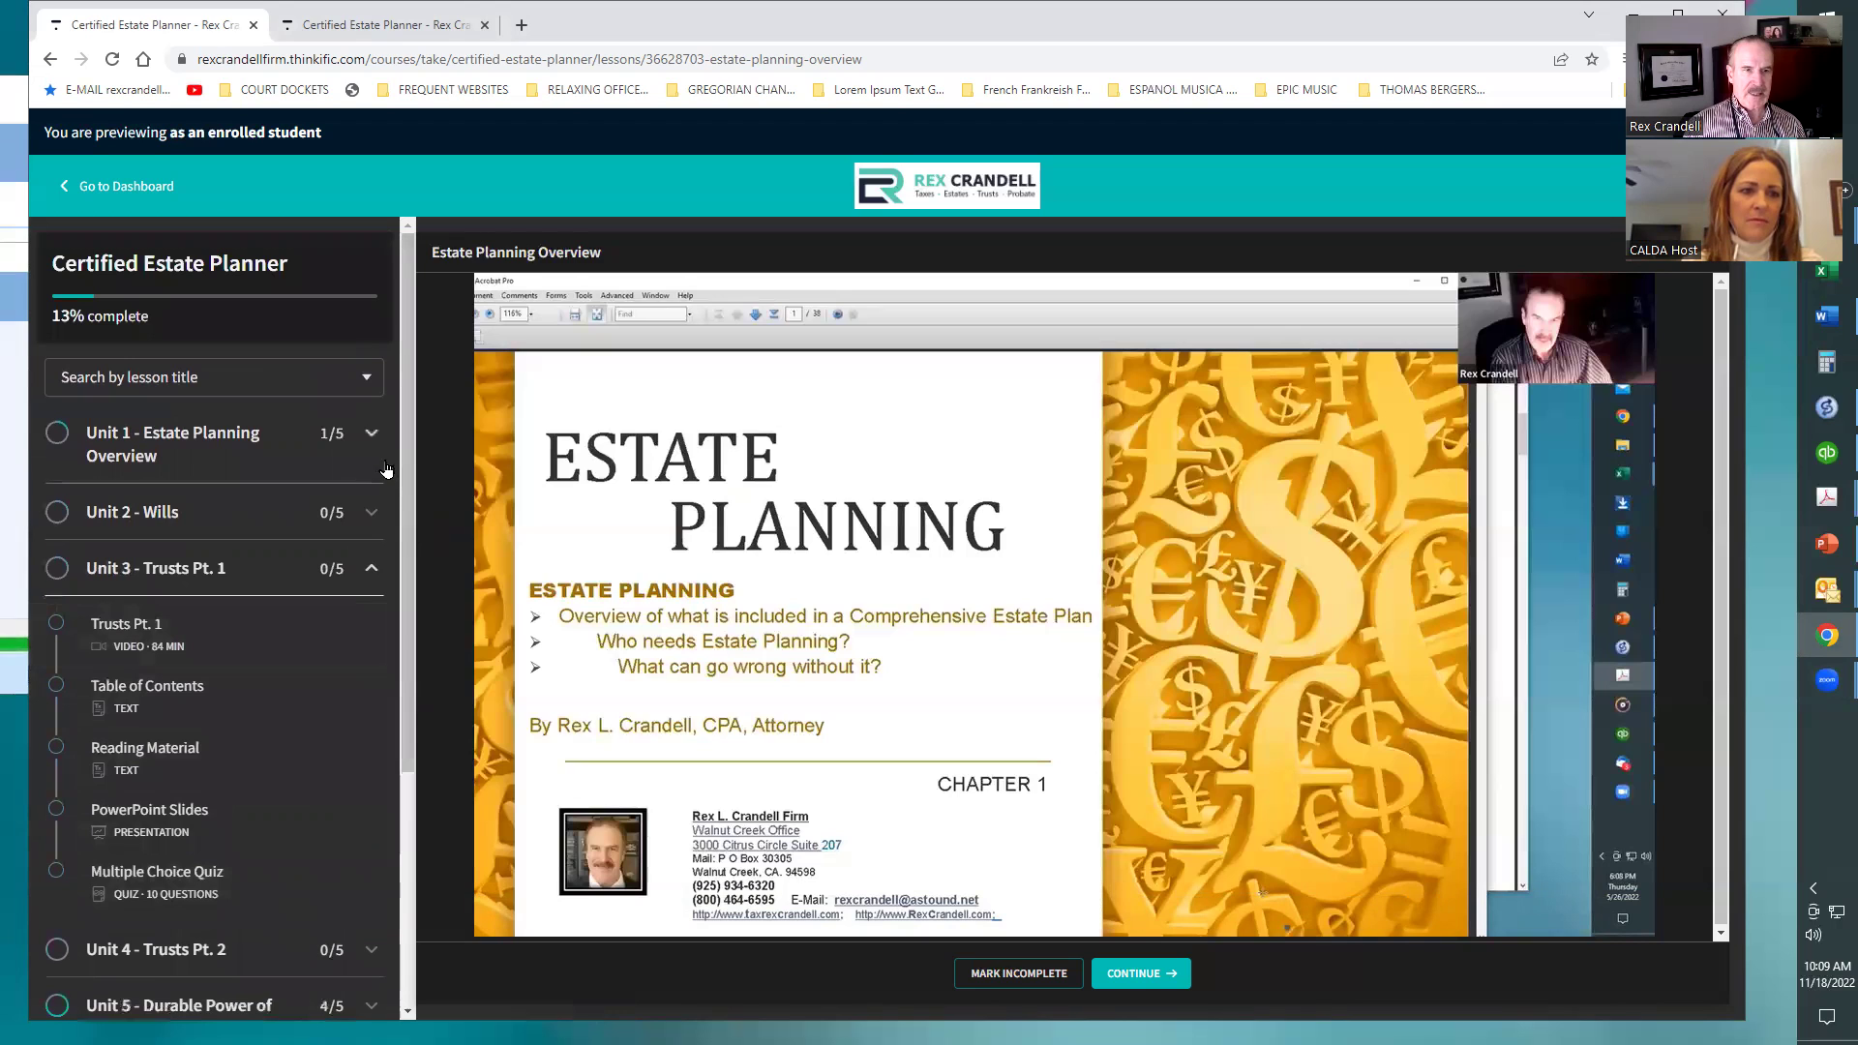
{"action": "double_click", "coordinate": [374, 567]}
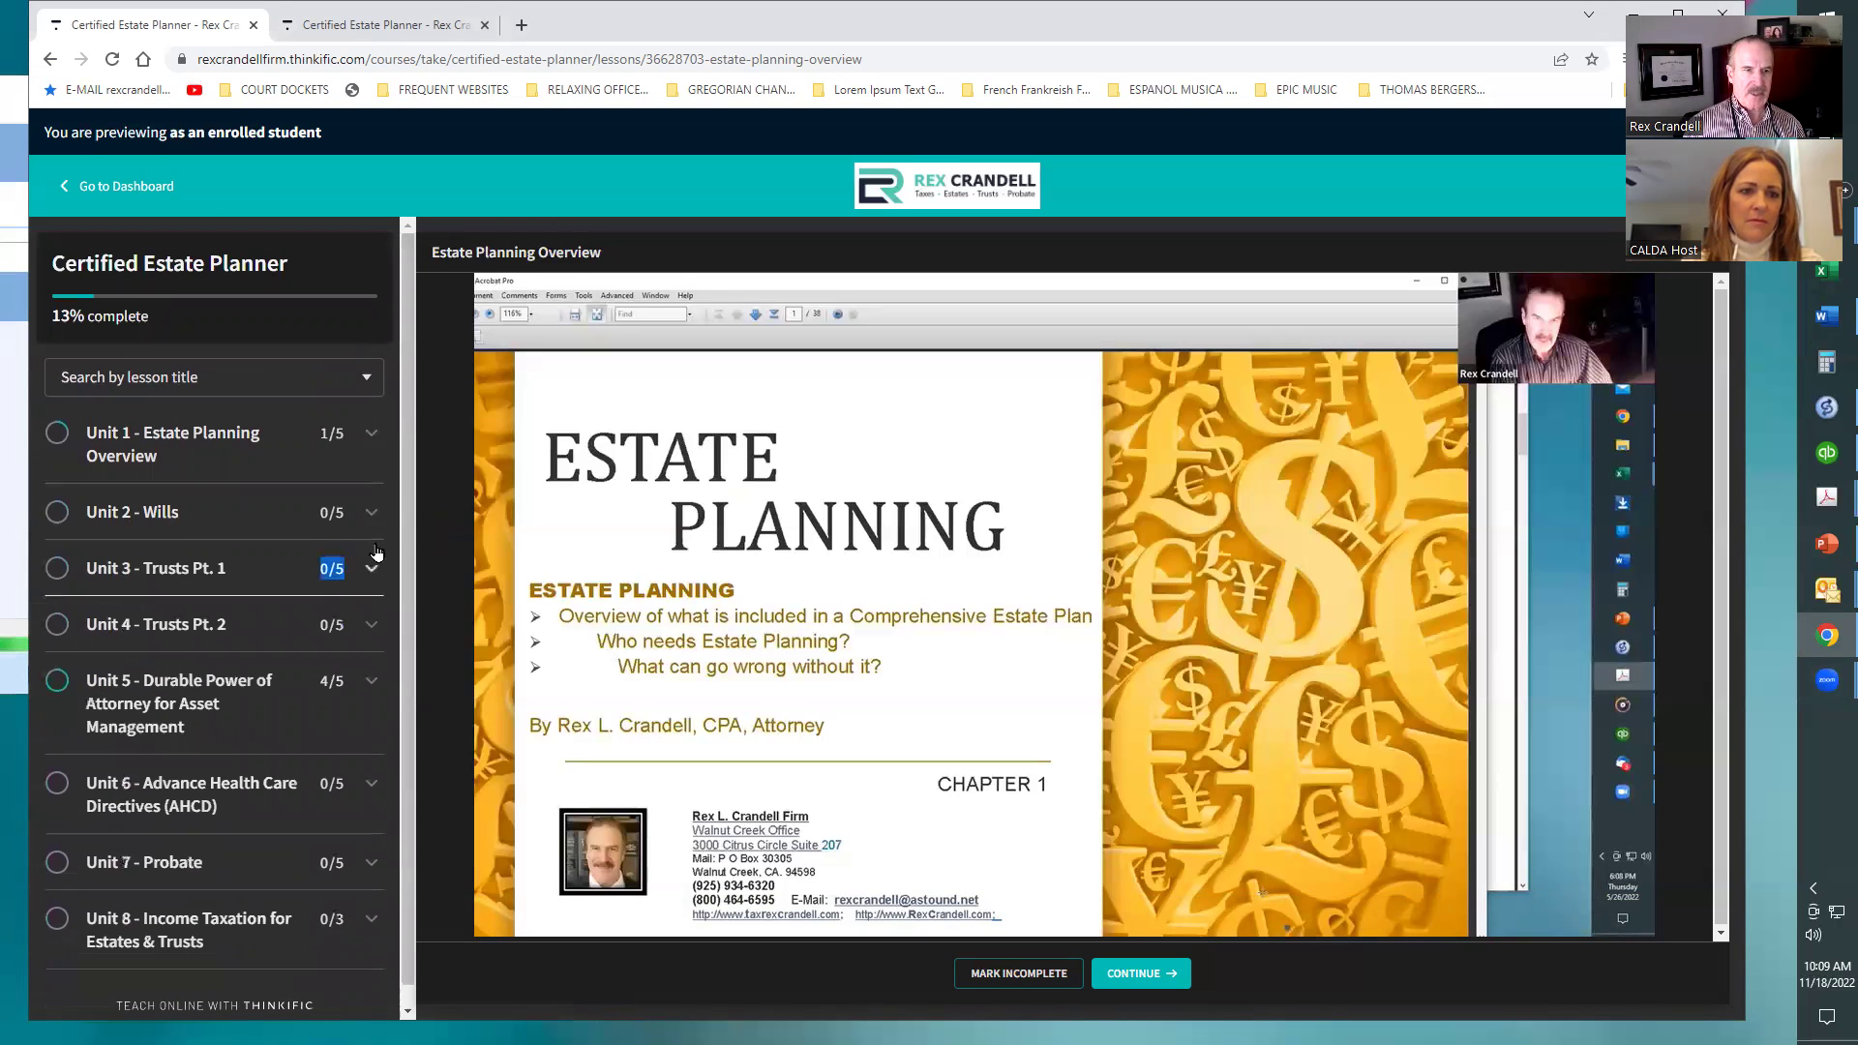
{"action": "left_click", "coordinate": [375, 431]}
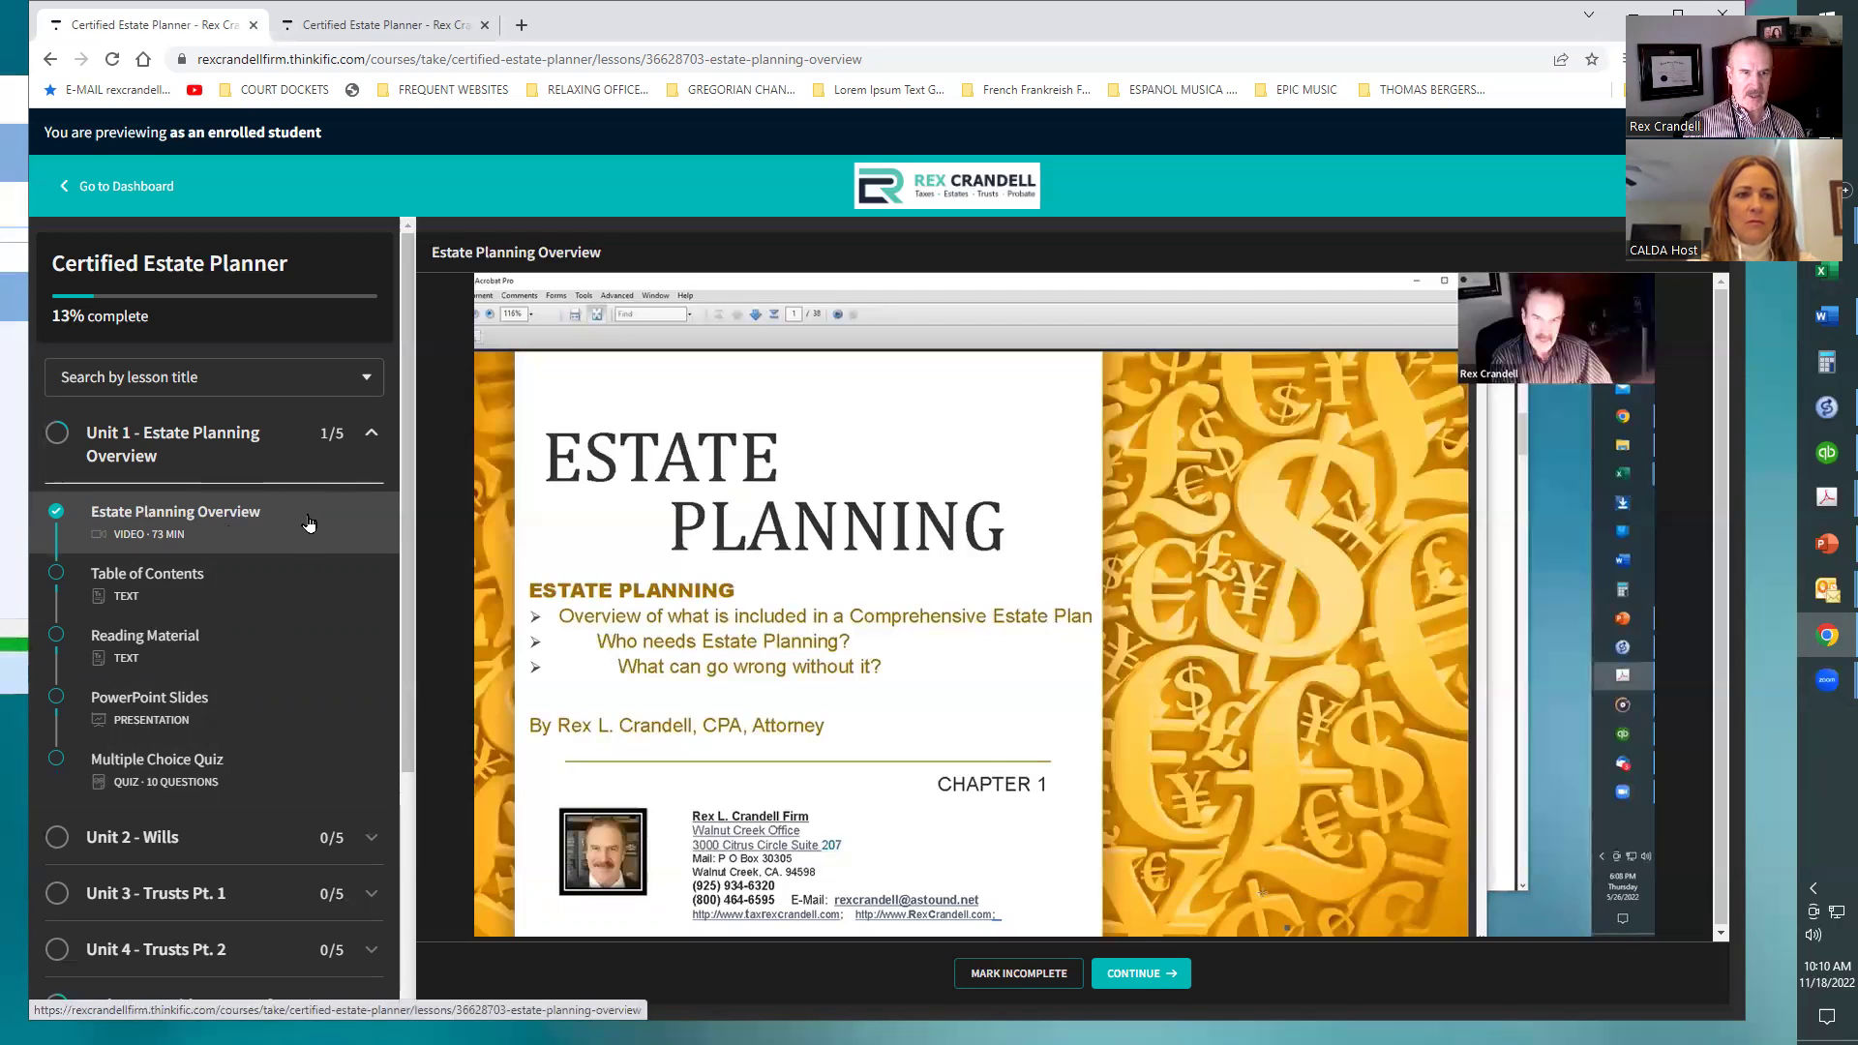
Play the Estate Planning Overview video briefly and pause it
{"action": "mouse_move", "coordinate": [497, 921]}
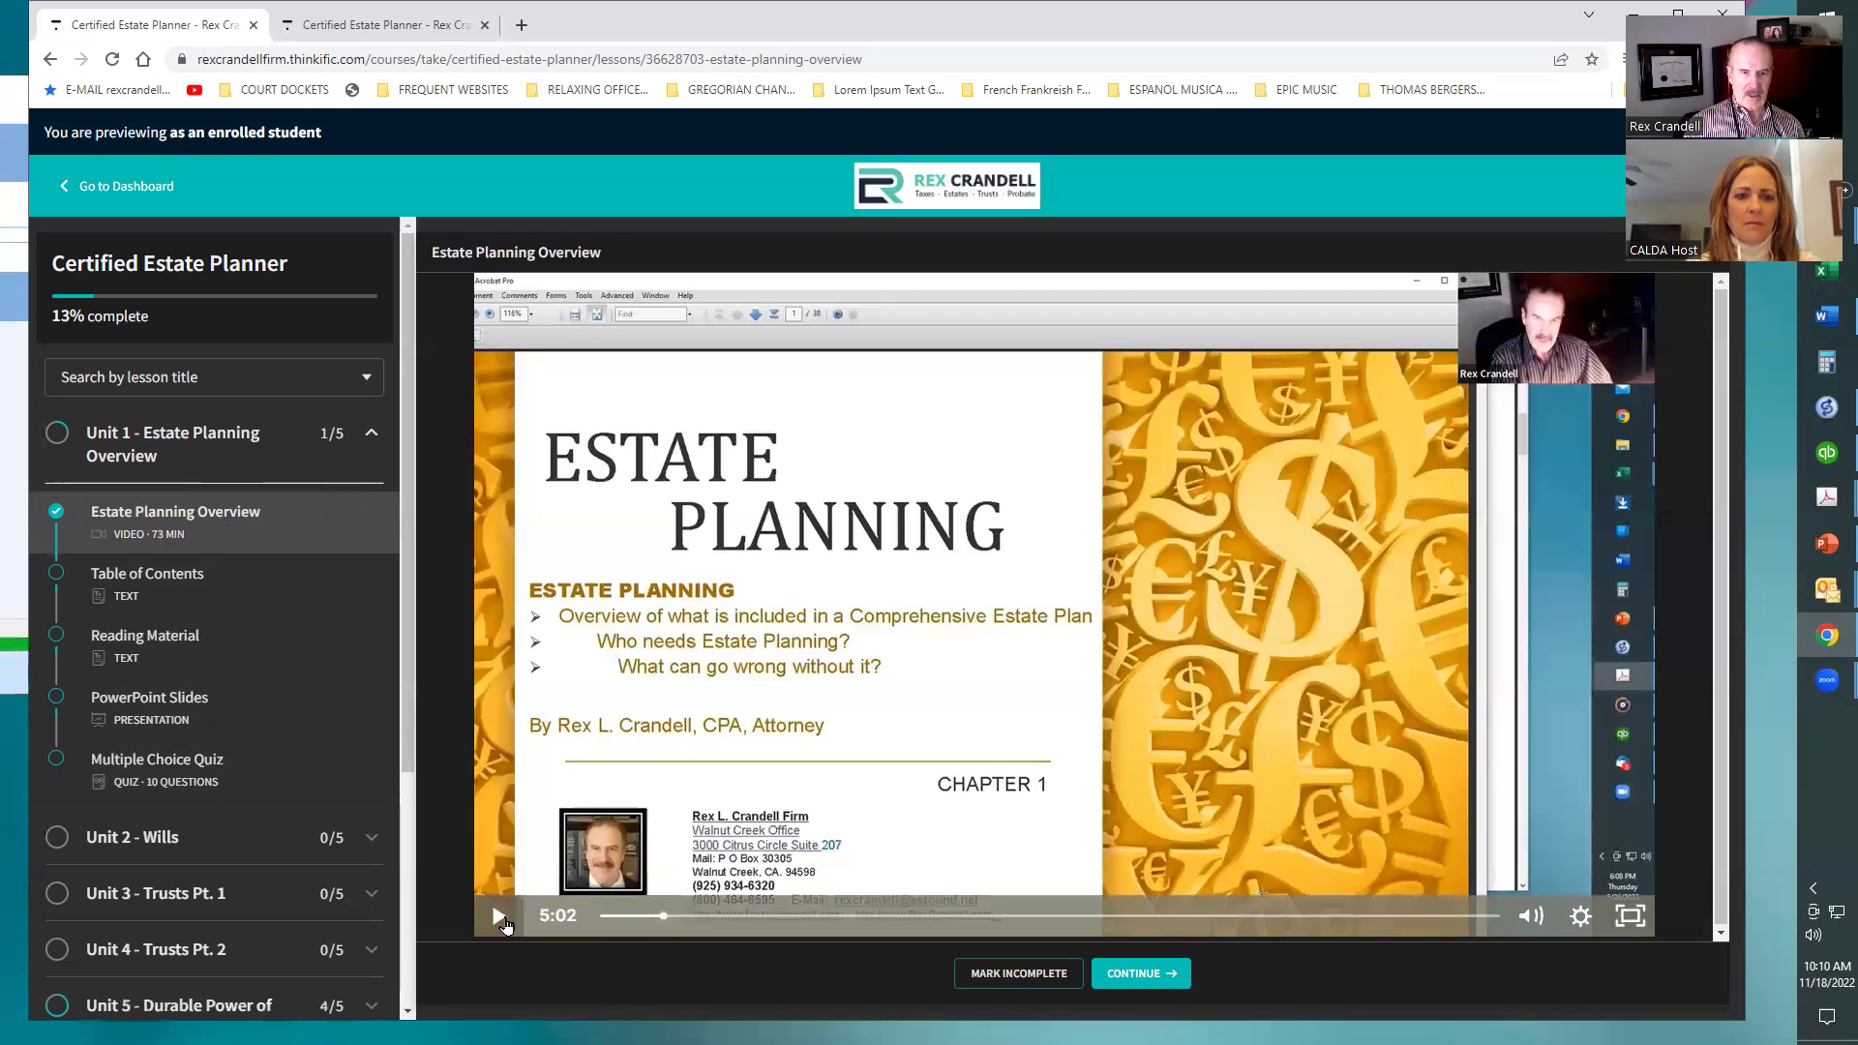
{"action": "left_click", "coordinate": [498, 921]}
{"action": "left_click", "coordinate": [497, 921]}
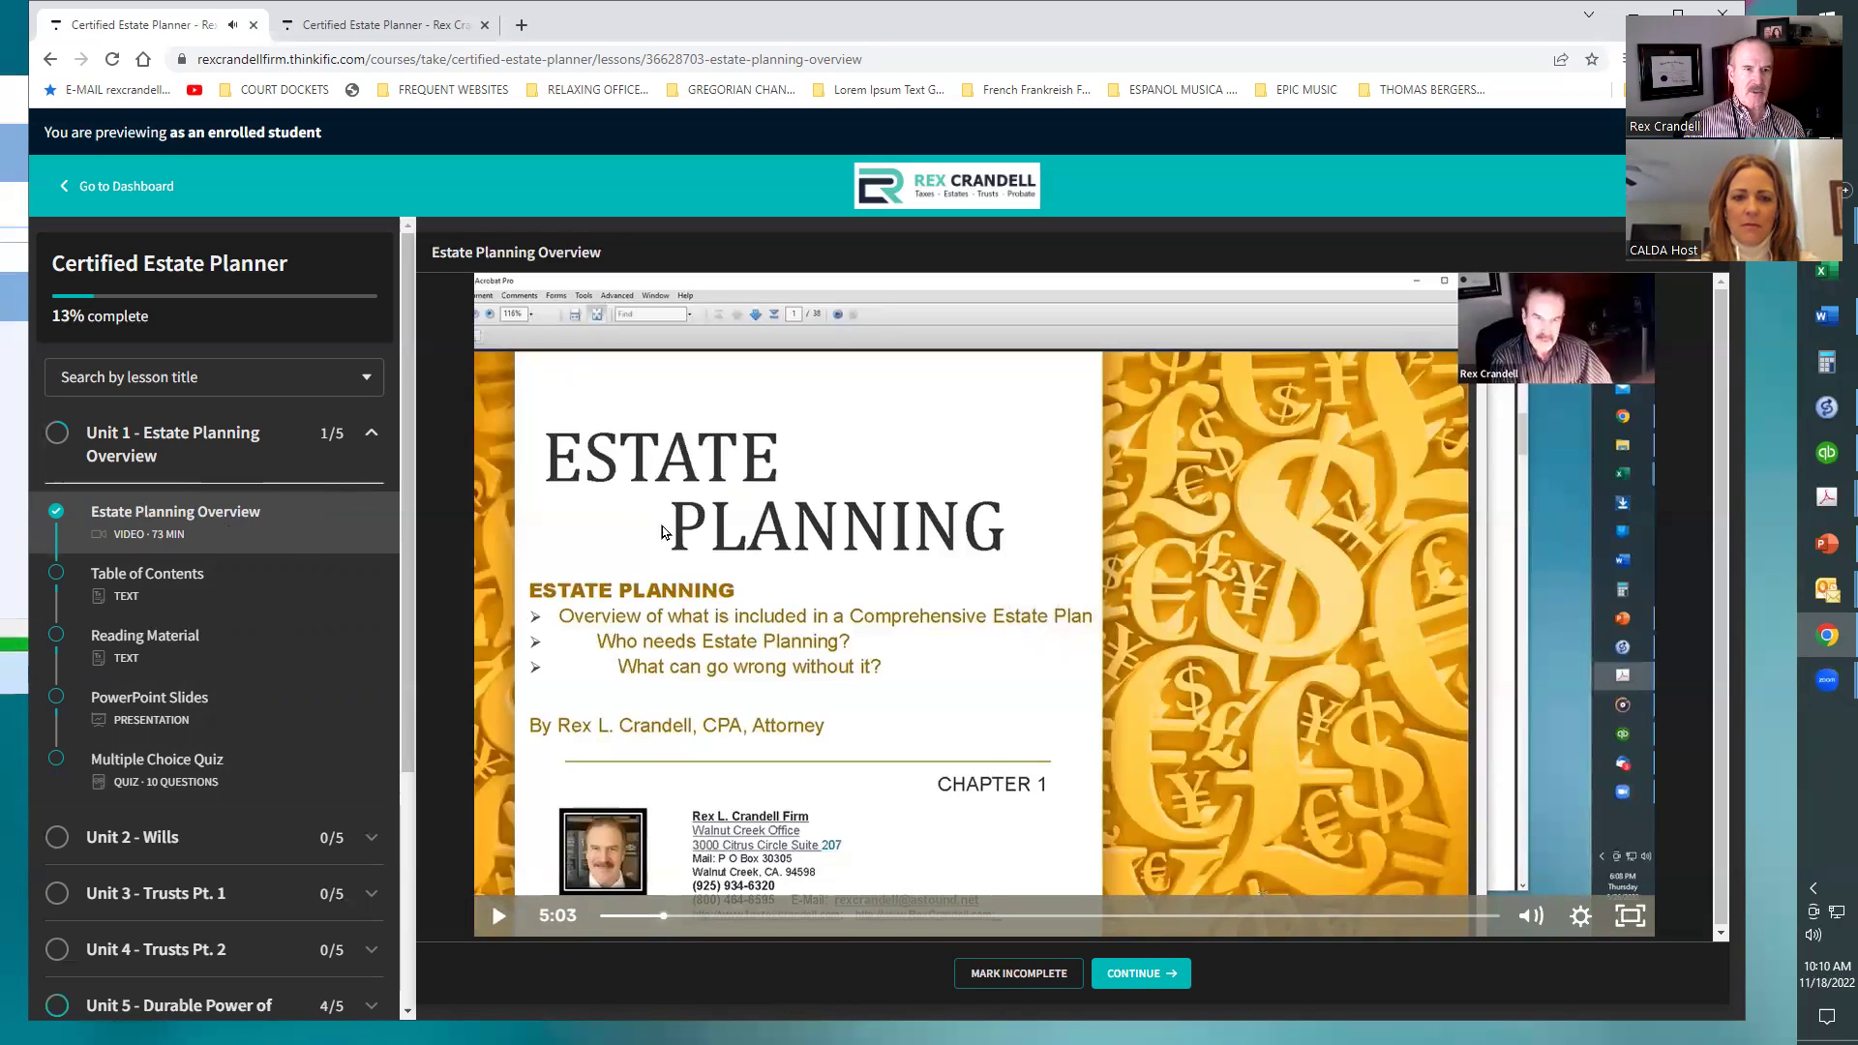
View Unit 1's Table of Contents lesson and skim through its Reading Material text to near the end
{"action": "left_click", "coordinate": [189, 597]}
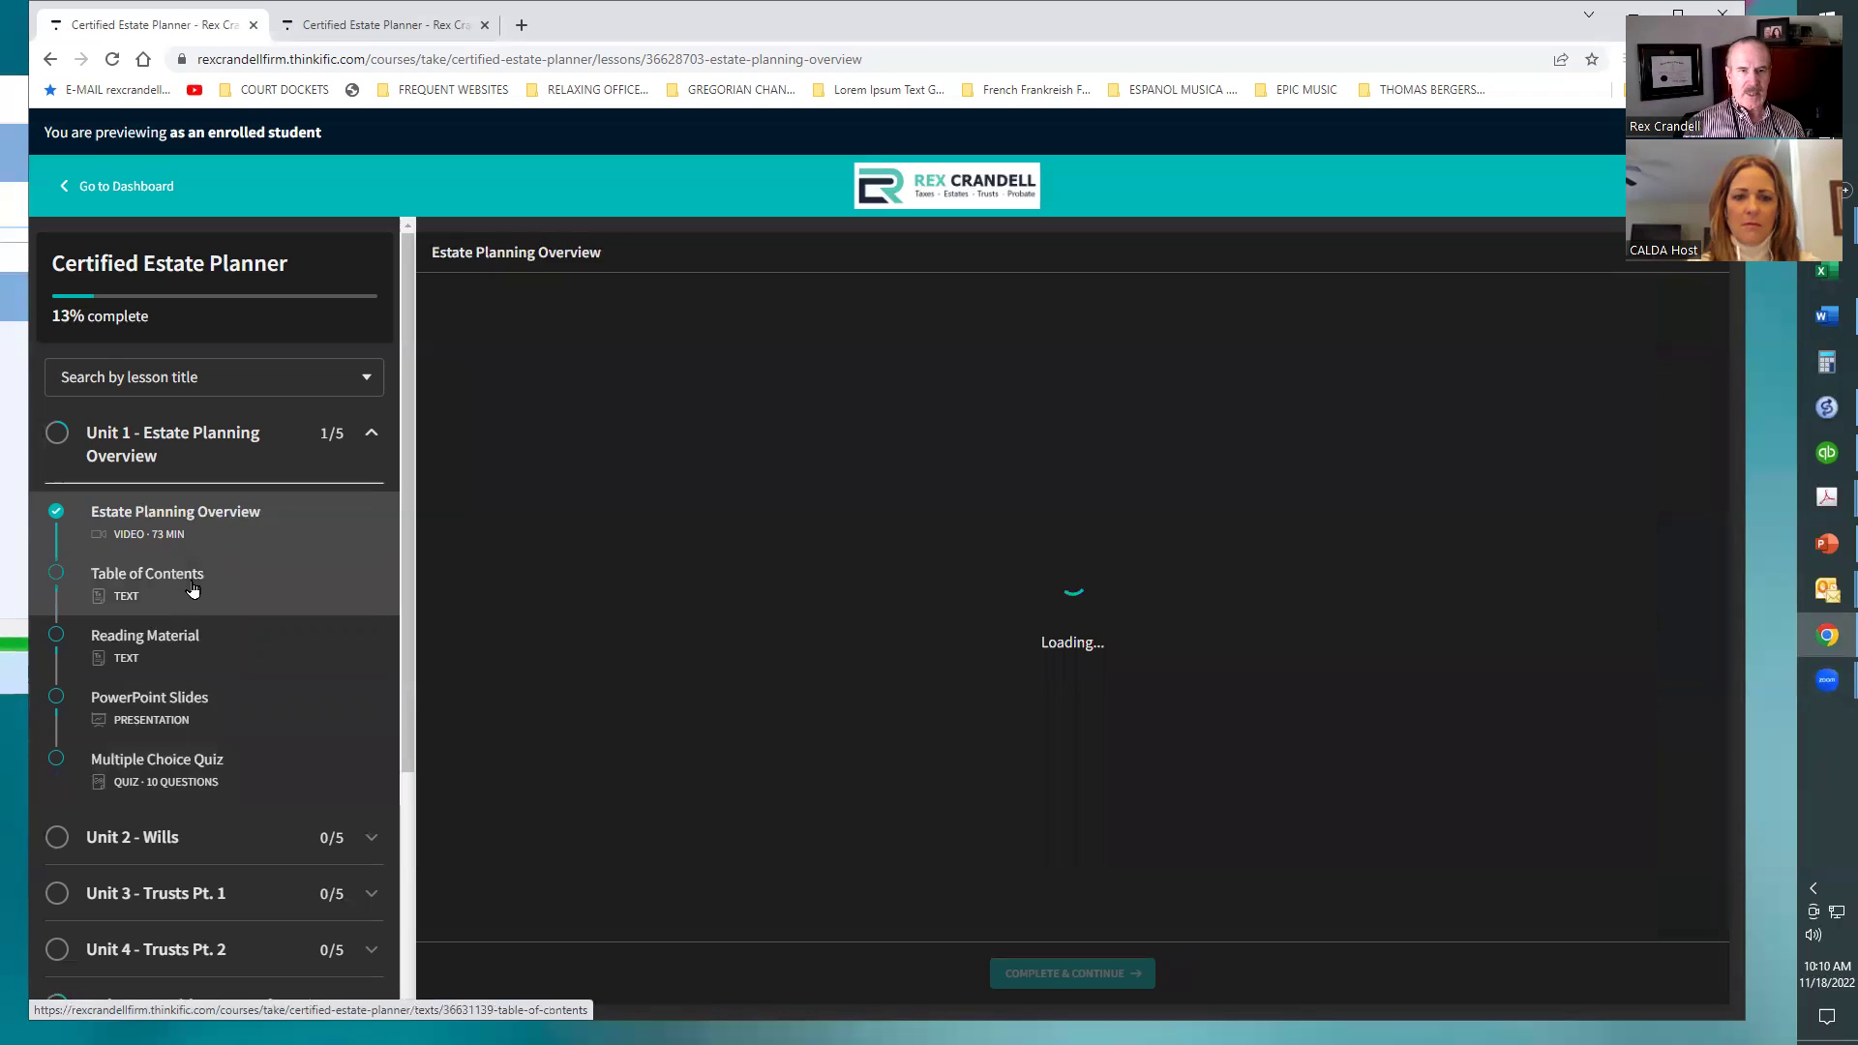
{"action": "scroll", "coordinate": [565, 590], "scroll_direction": "down", "scroll_amount": 1}
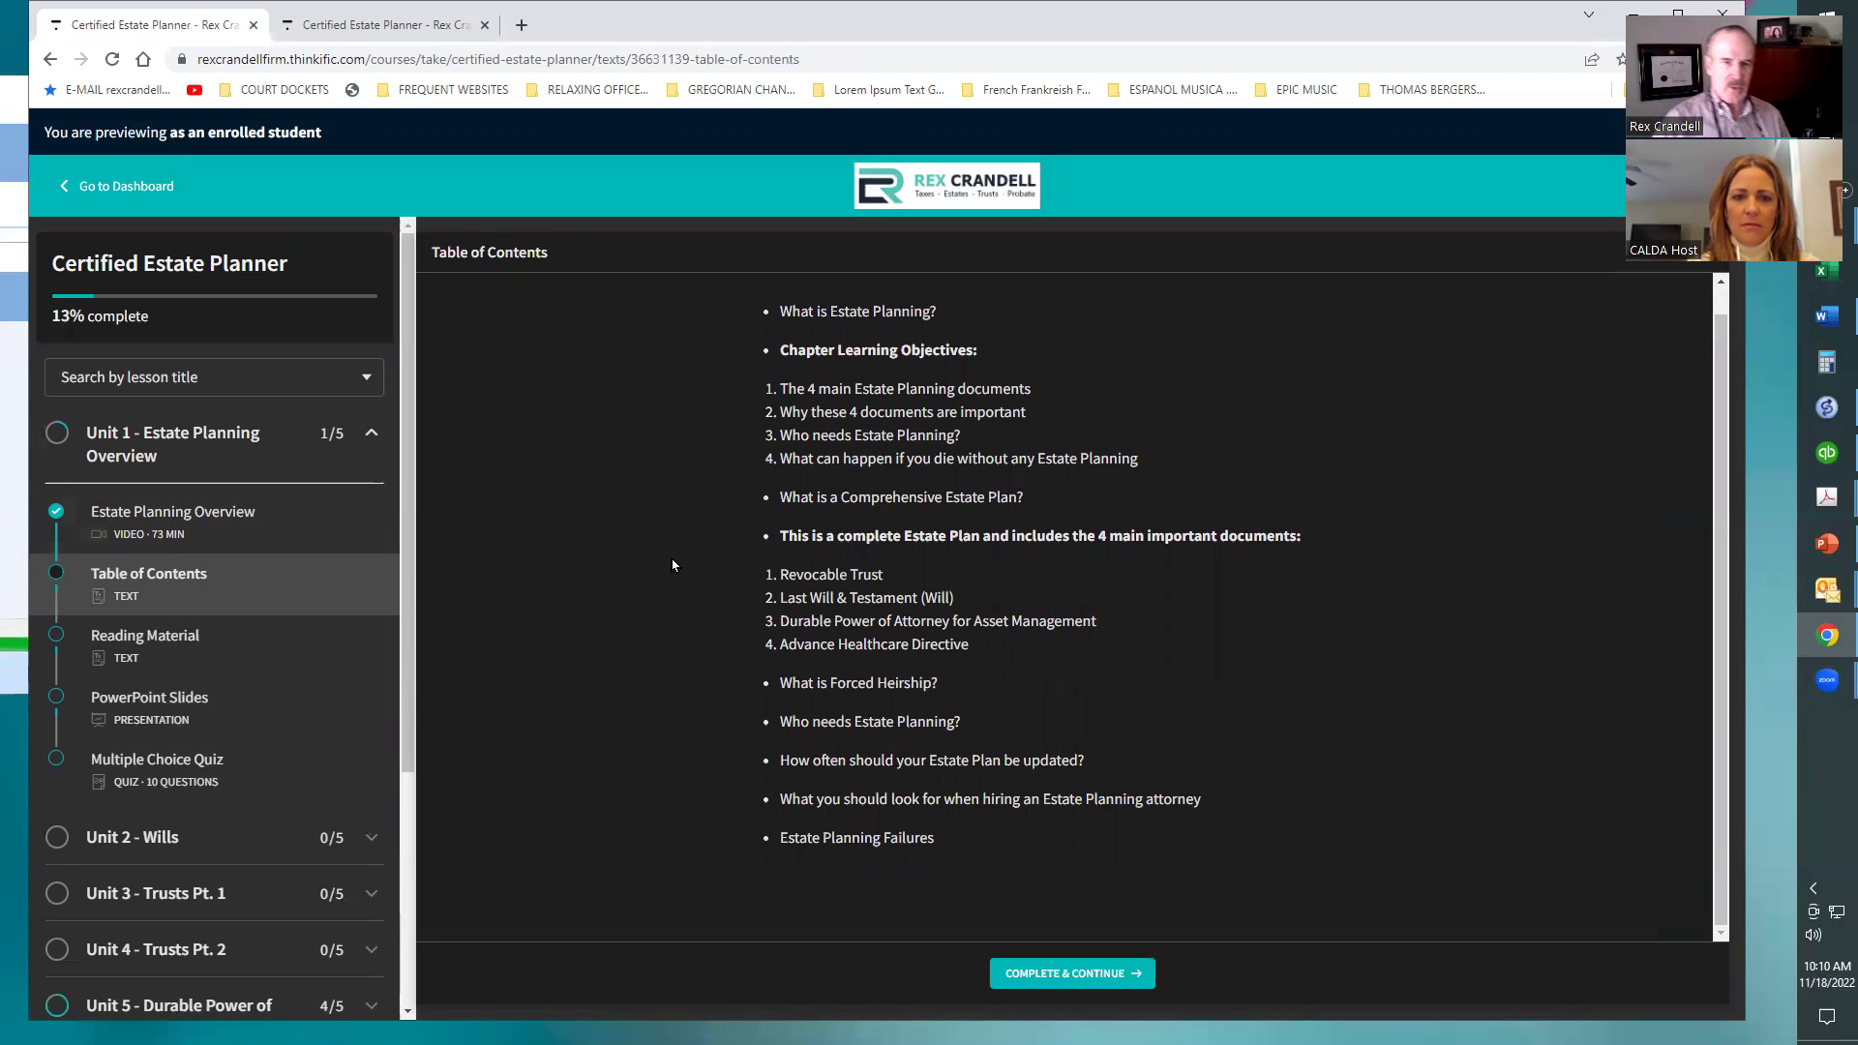
{"action": "left_click", "coordinate": [246, 651]}
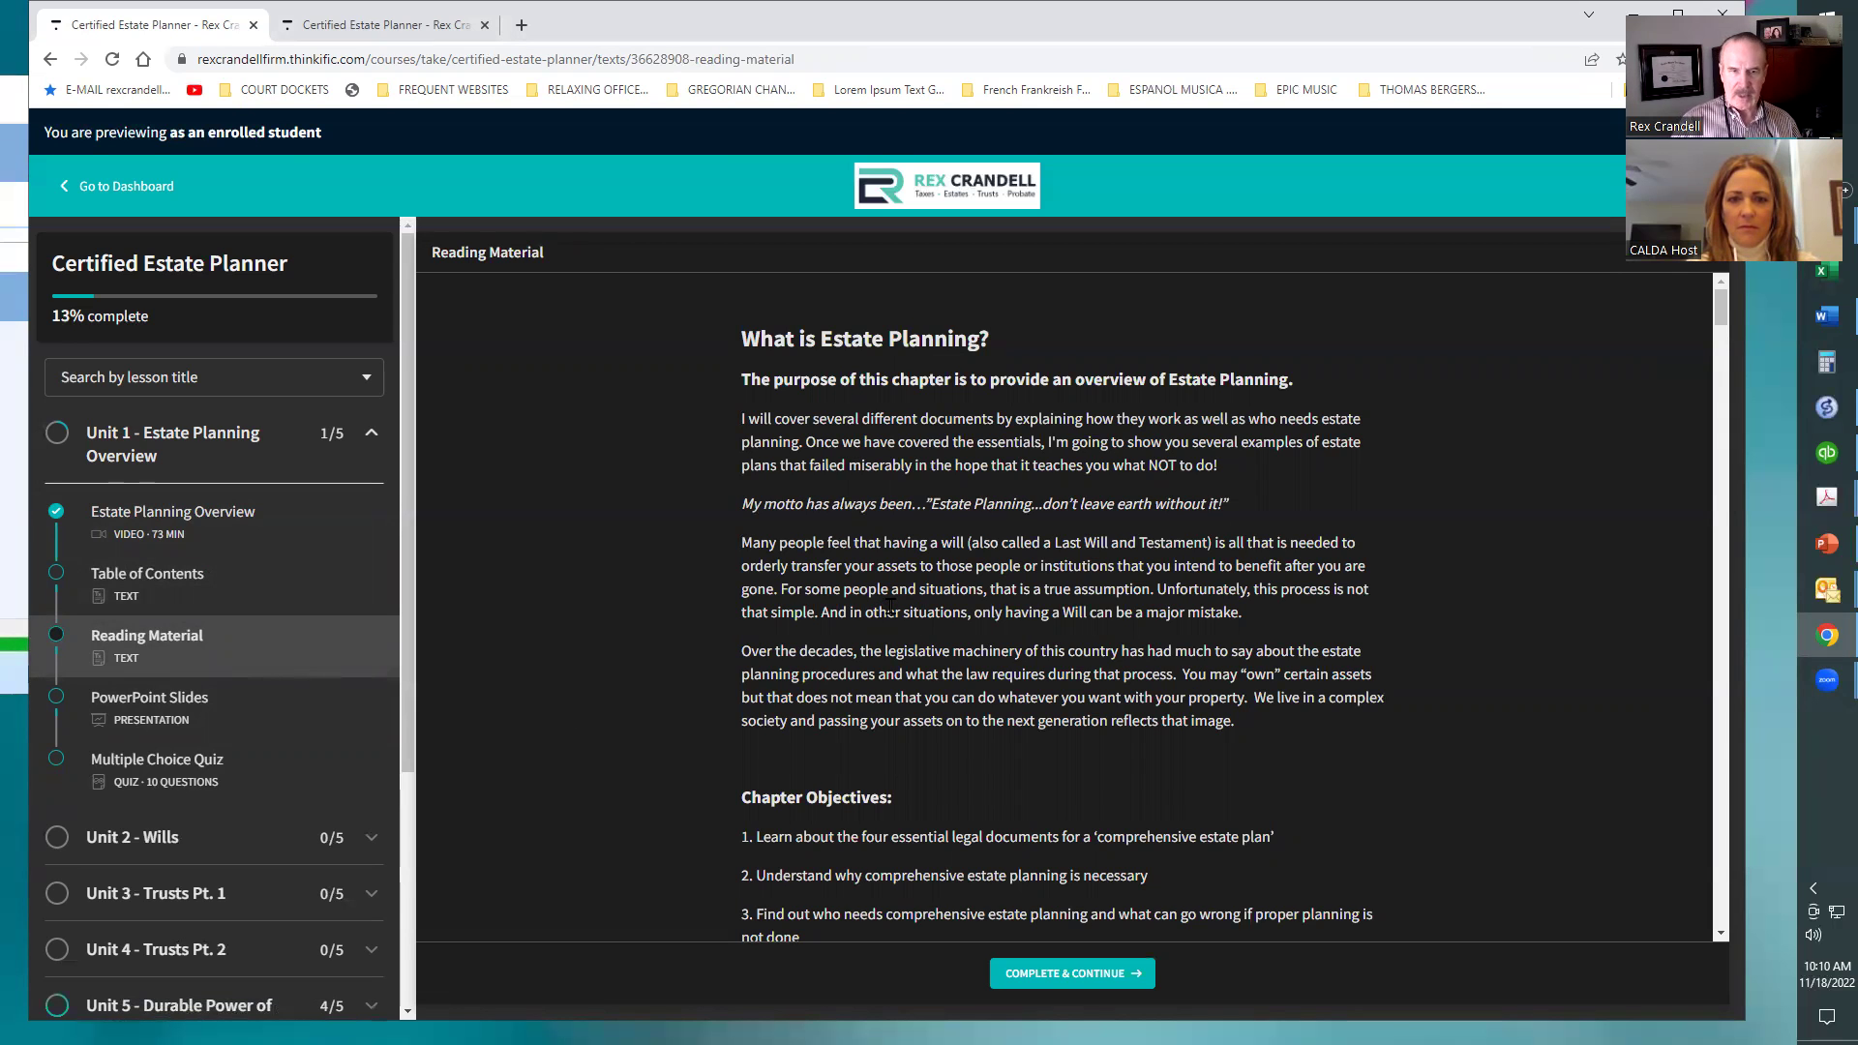
{"action": "scroll", "coordinate": [888, 608], "scroll_direction": "down", "scroll_amount": 20}
{"action": "scroll", "coordinate": [890, 608], "scroll_direction": "down", "scroll_amount": 20}
{"action": "scroll", "coordinate": [900, 608], "scroll_direction": "down", "scroll_amount": 20}
{"action": "scroll", "coordinate": [894, 598], "scroll_direction": "down", "scroll_amount": 20}
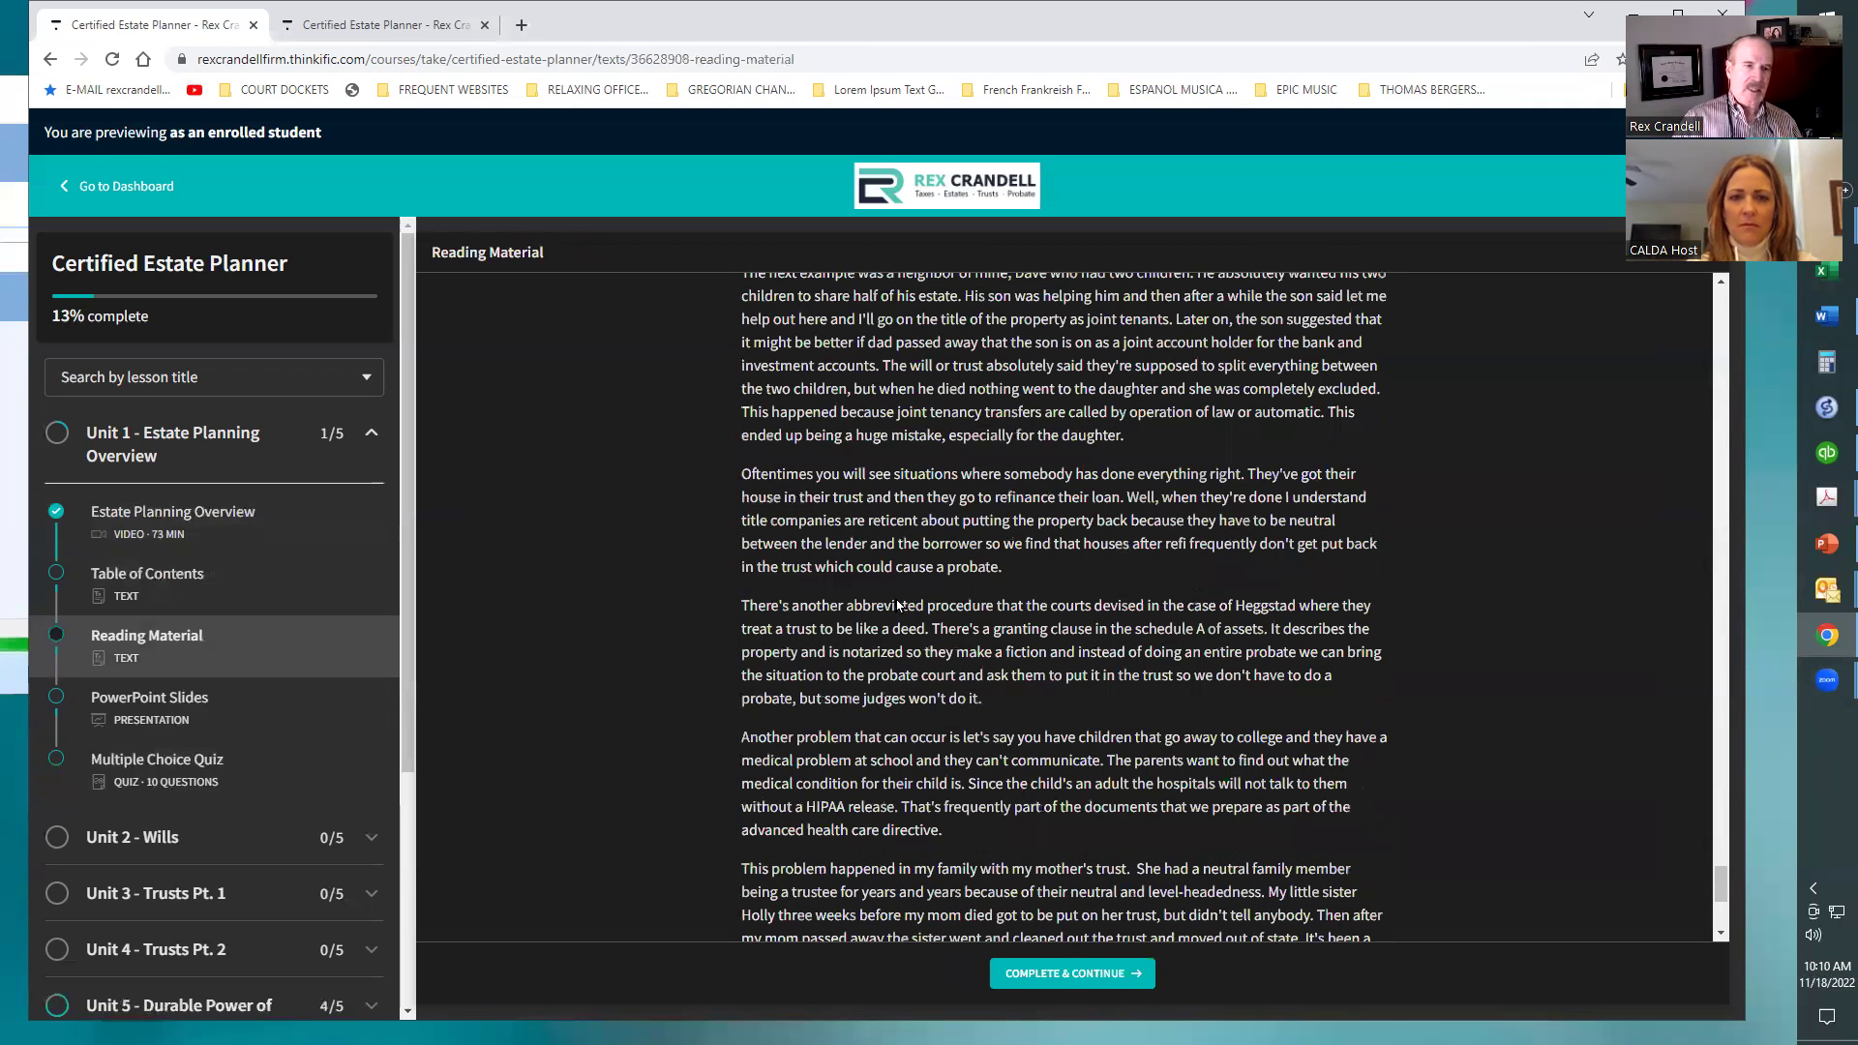
{"action": "scroll", "coordinate": [897, 605], "scroll_direction": "down", "scroll_amount": 1}
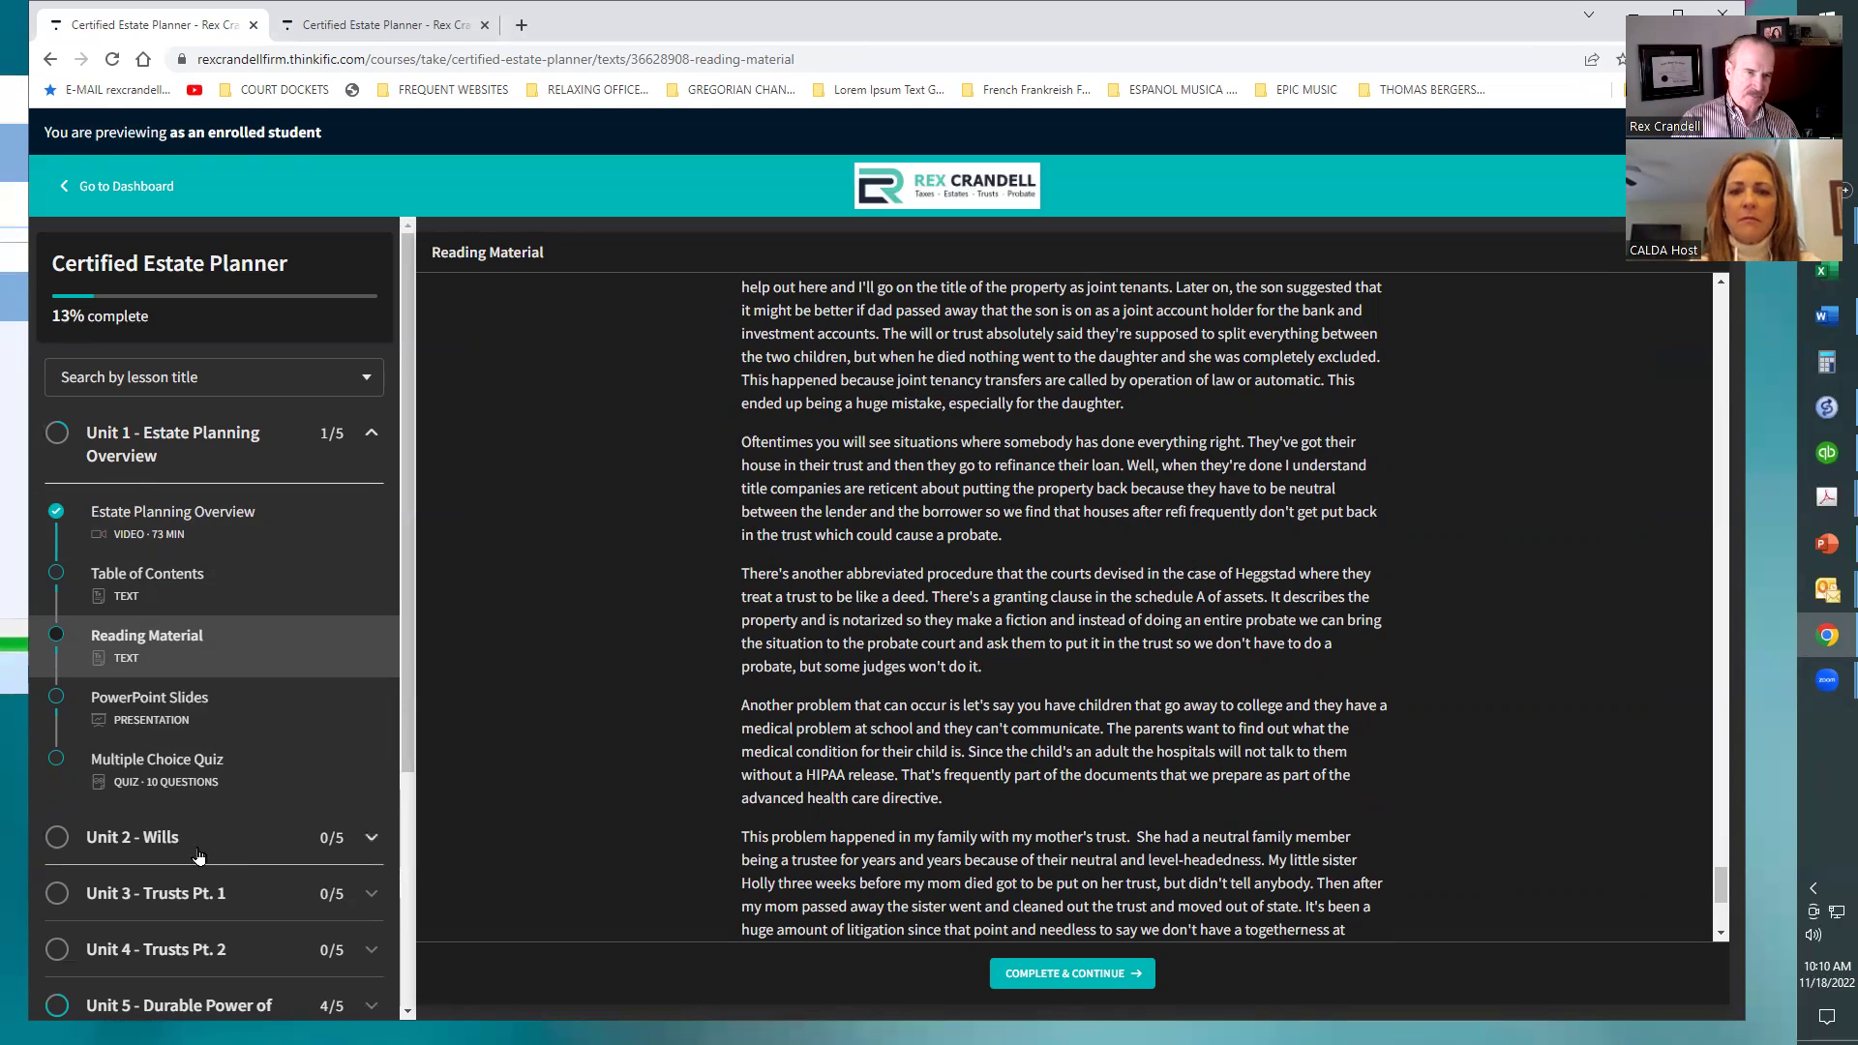
Open Unit 1's PowerPoint Slides and page forward to the slide "Not Planning for Estate Taxes"
{"action": "left_click", "coordinate": [219, 710]}
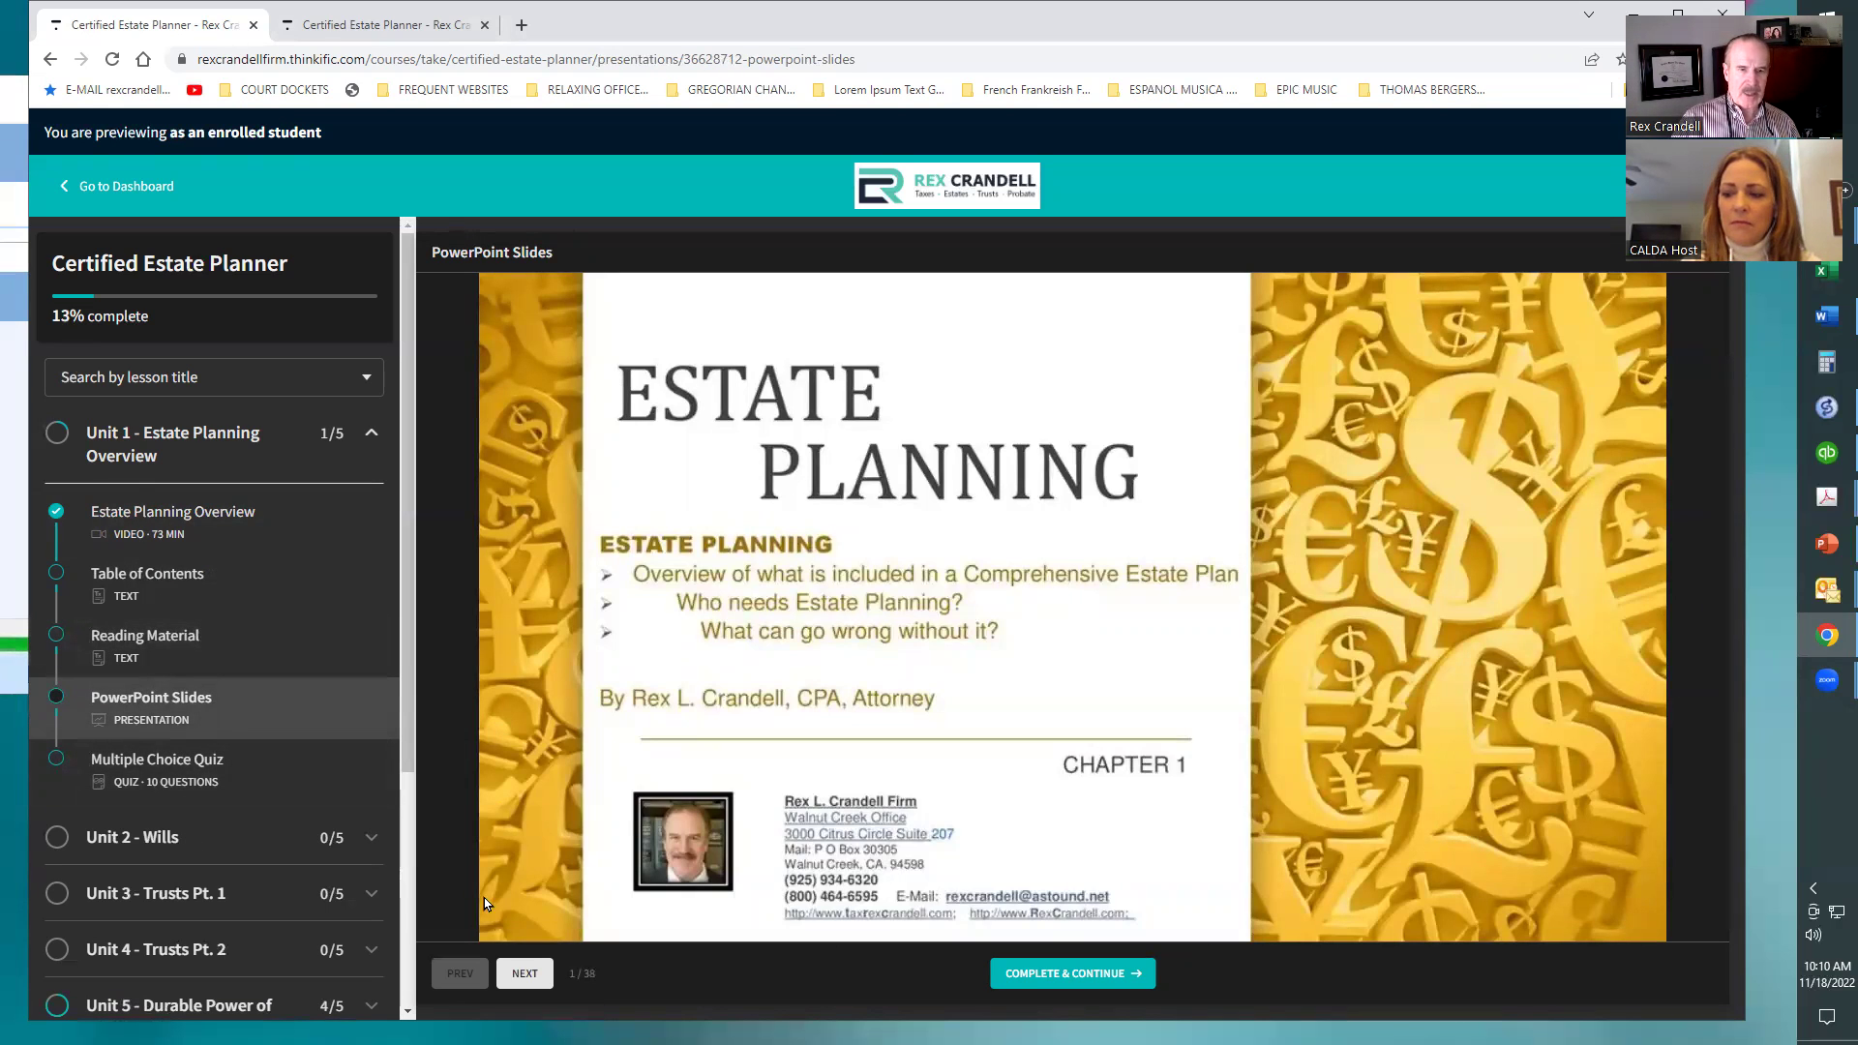
{"action": "left_click", "coordinate": [525, 973]}
{"action": "left_click", "coordinate": [524, 973]}
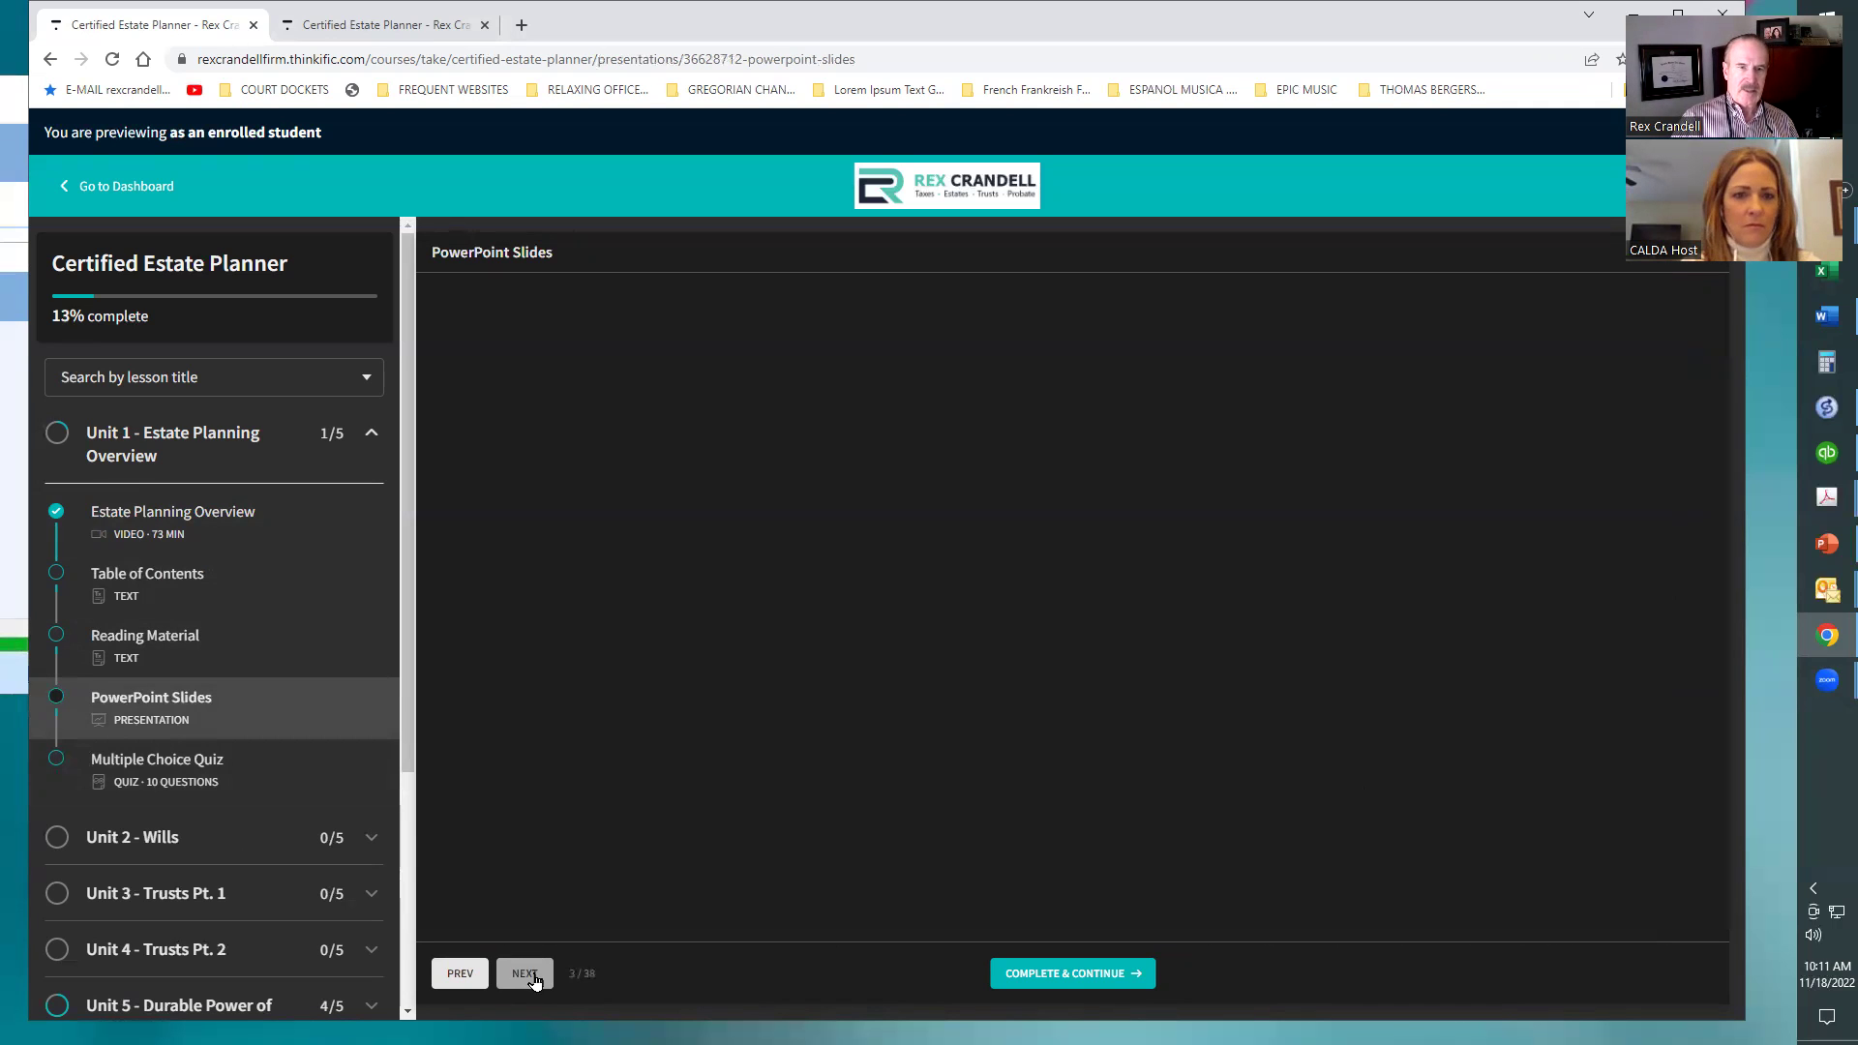
{"action": "left_click", "coordinate": [527, 973]}
{"action": "left_click", "coordinate": [527, 973]}
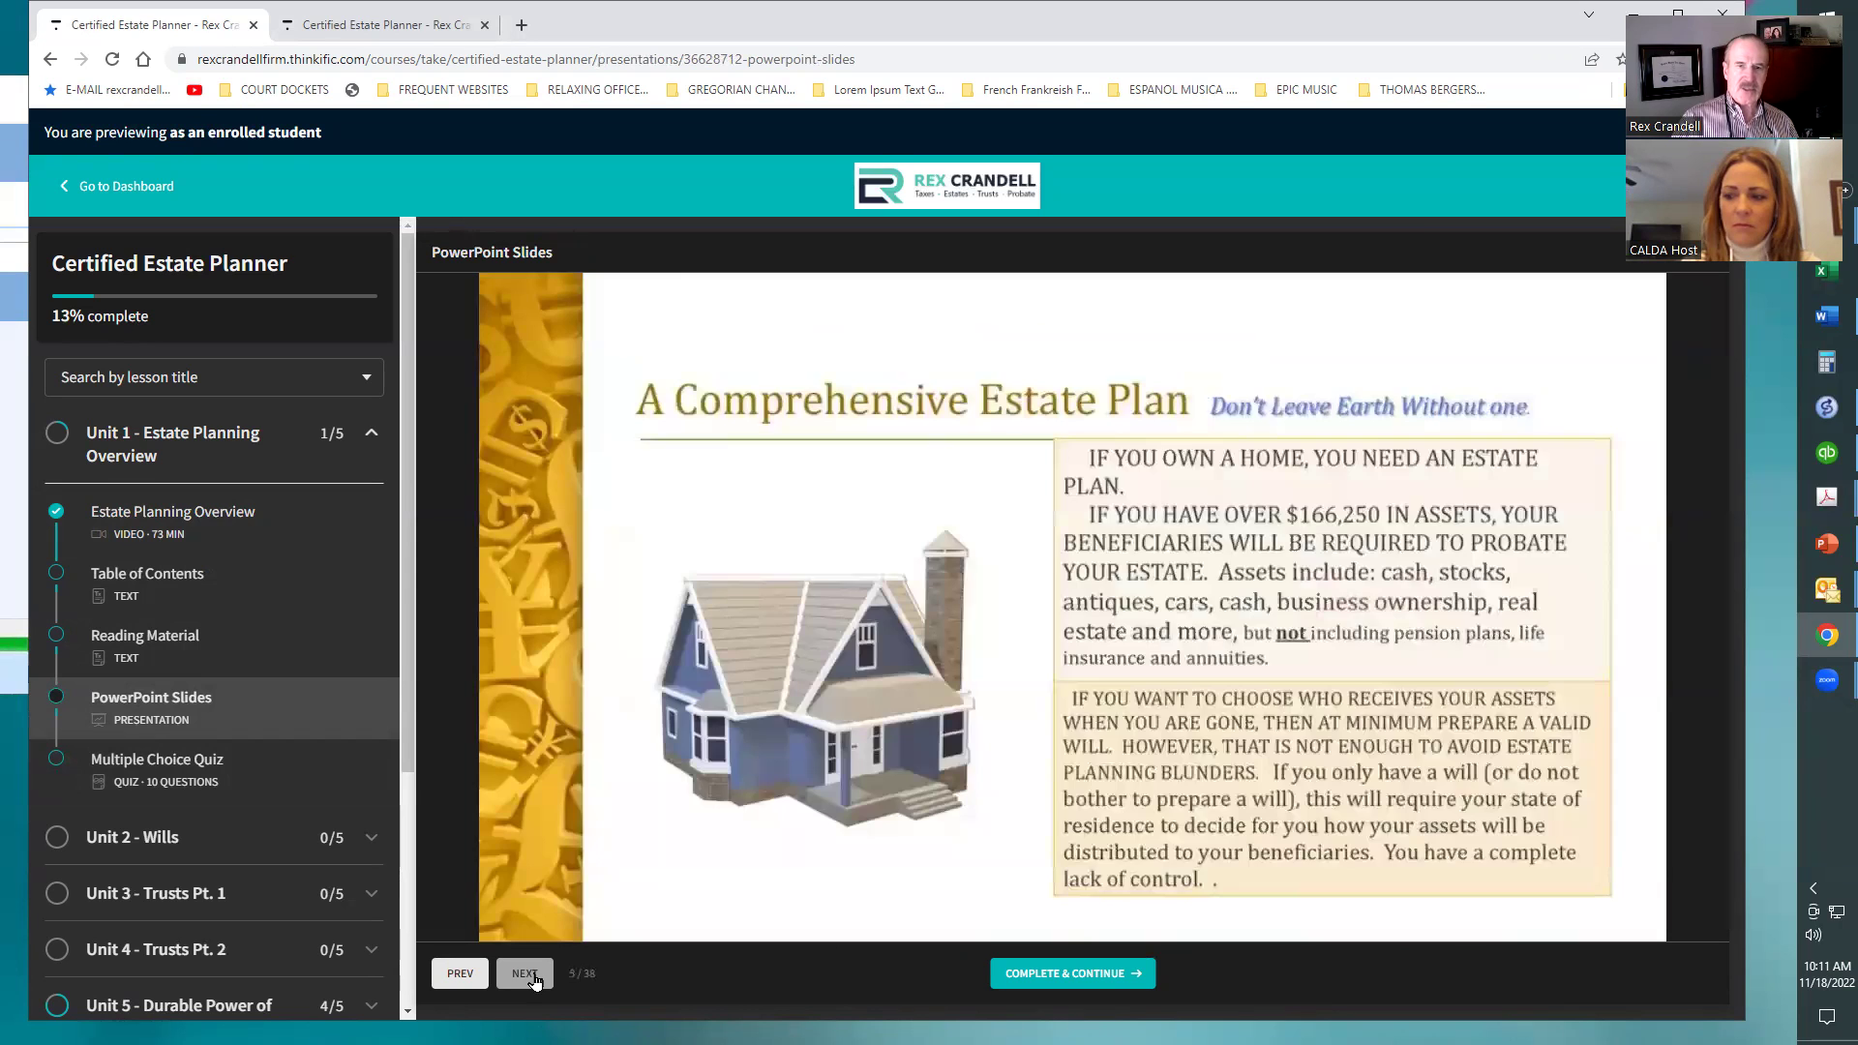
{"action": "left_click", "coordinate": [528, 973]}
{"action": "left_click", "coordinate": [531, 977]}
{"action": "left_click", "coordinate": [532, 978]}
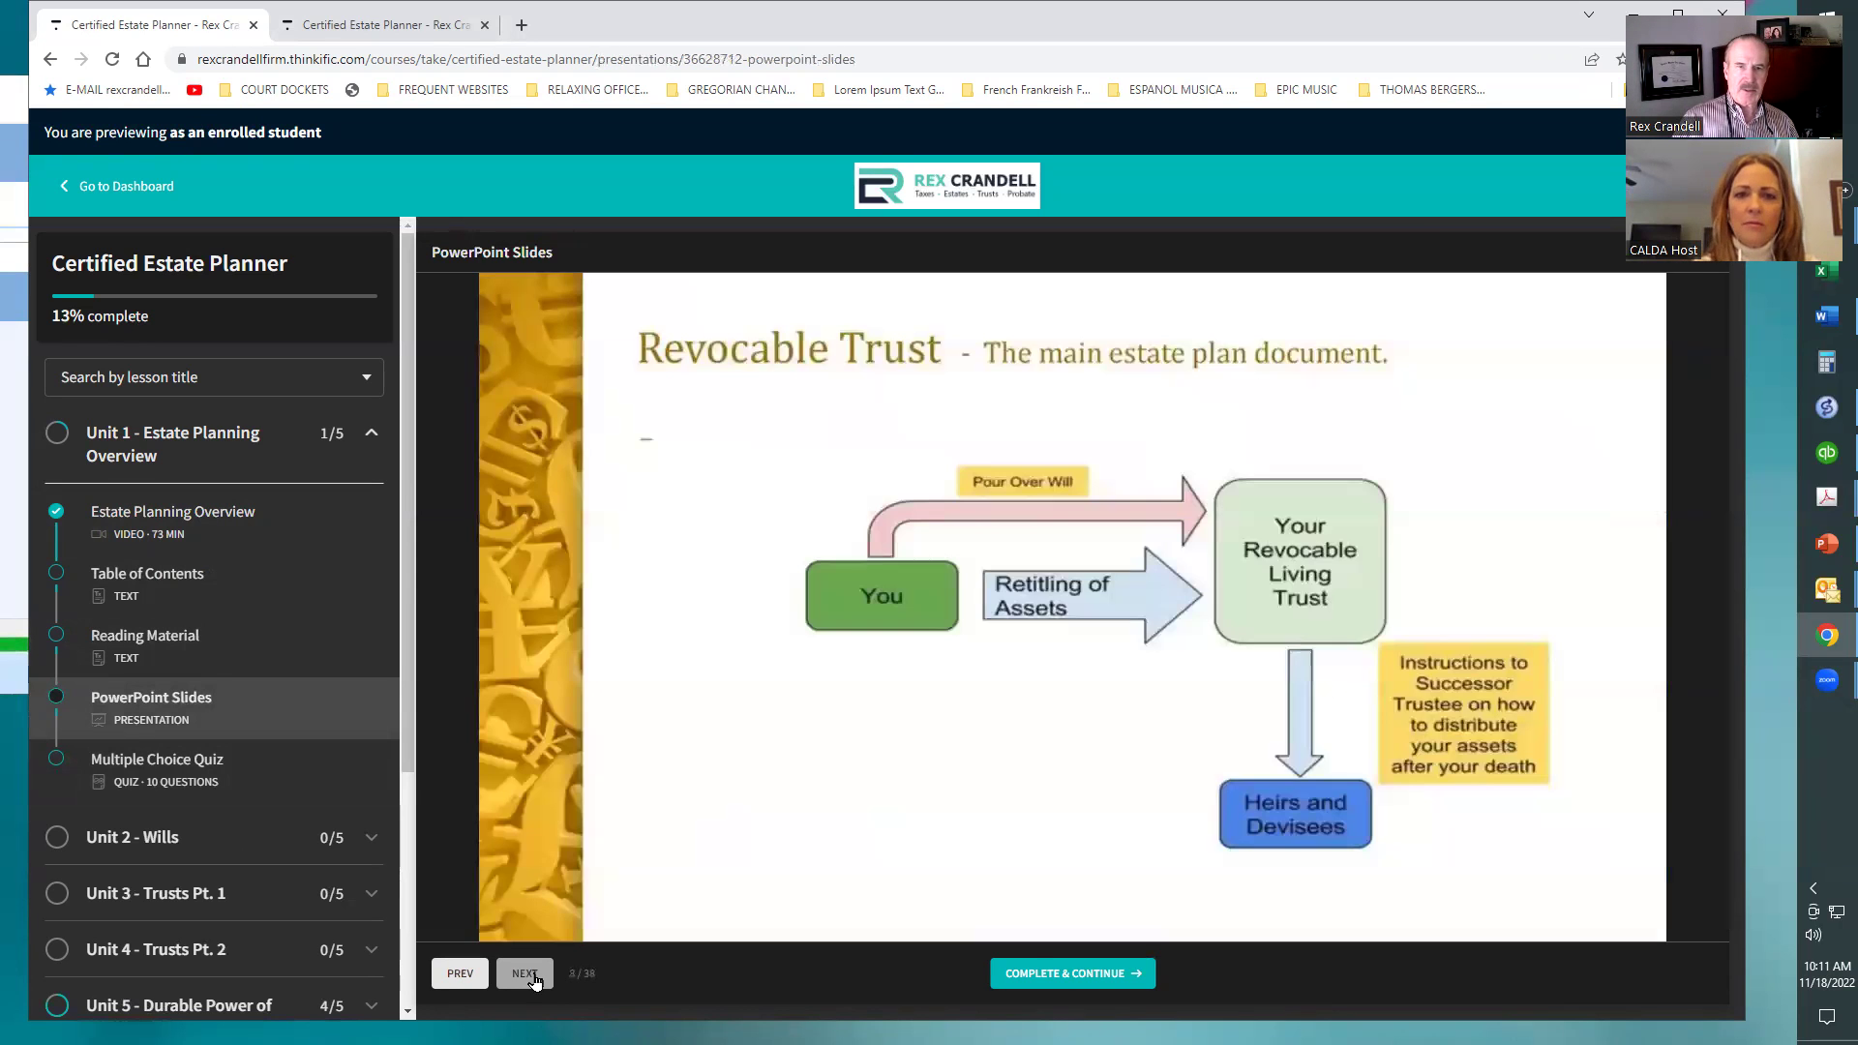
{"action": "left_click", "coordinate": [532, 977]}
{"action": "left_click", "coordinate": [532, 977]}
{"action": "left_click", "coordinate": [531, 977]}
{"action": "left_click", "coordinate": [531, 978]}
{"action": "left_click", "coordinate": [531, 977]}
{"action": "left_click", "coordinate": [531, 978]}
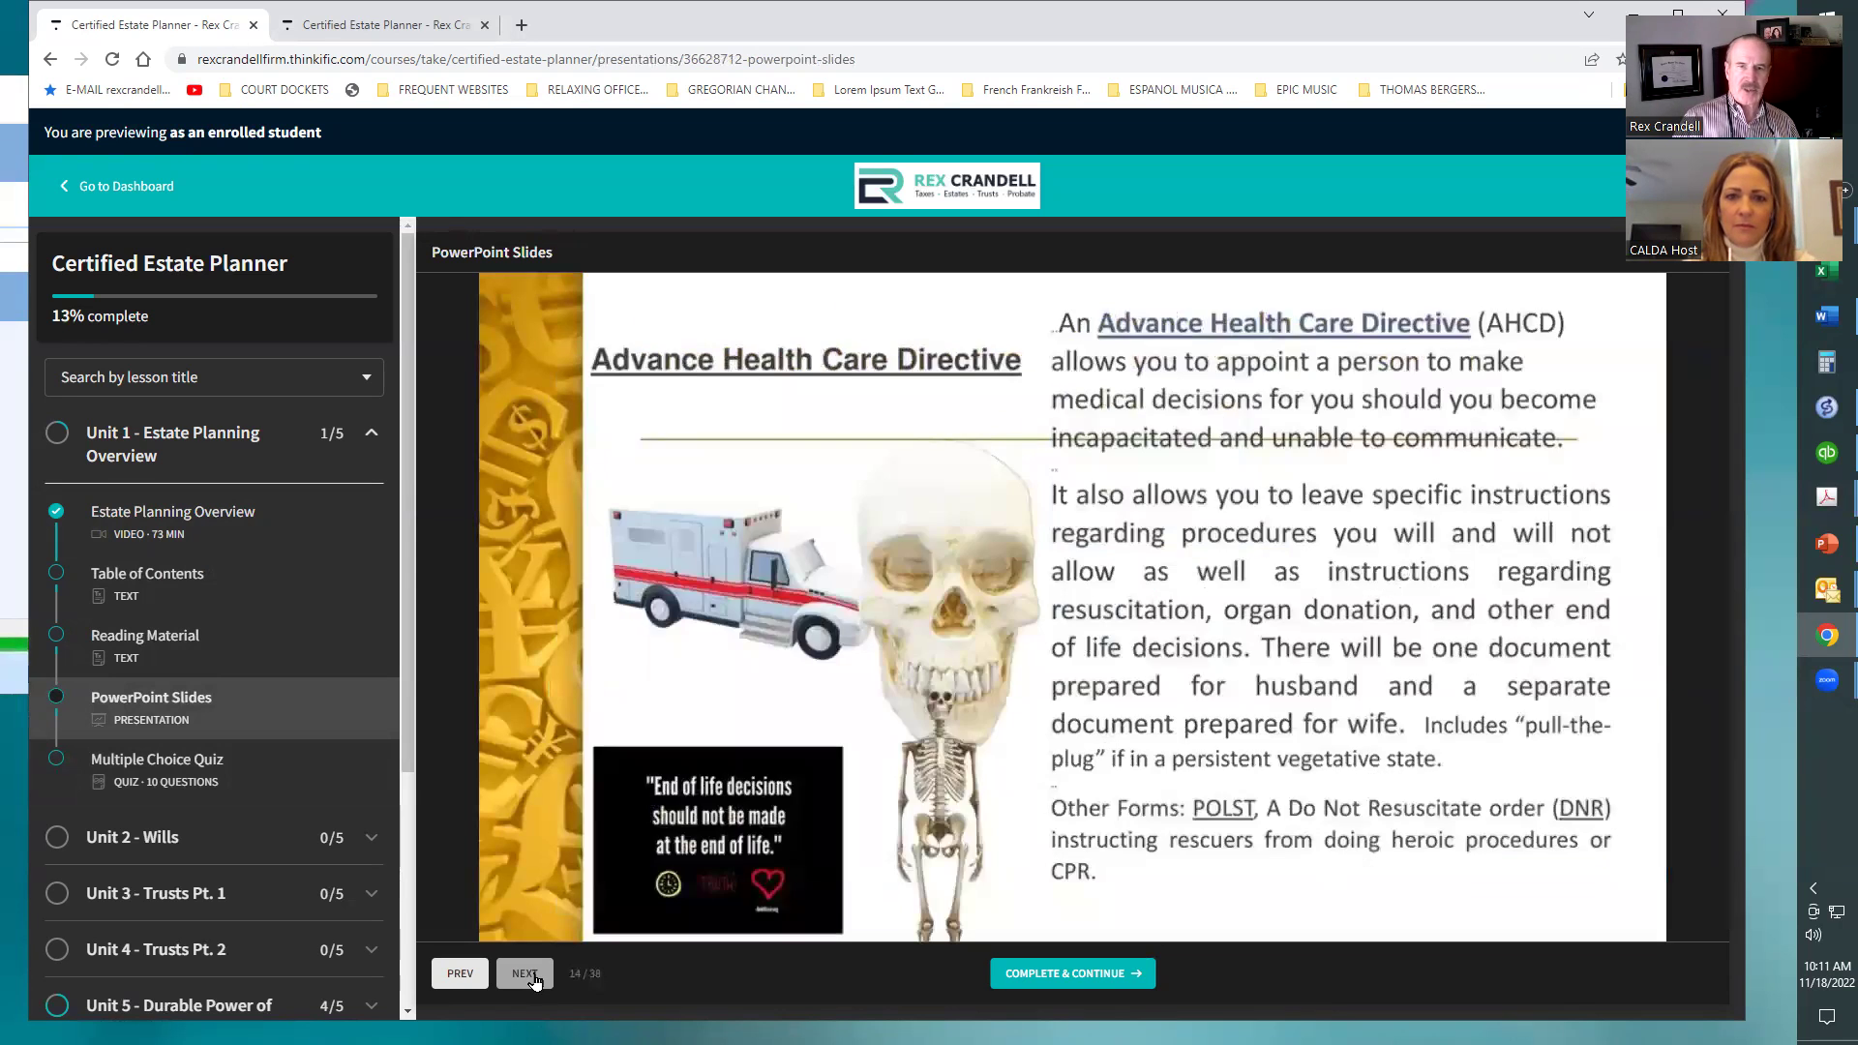
{"action": "left_click", "coordinate": [531, 977]}
{"action": "left_click", "coordinate": [531, 977]}
{"action": "left_click", "coordinate": [531, 977]}
{"action": "left_click", "coordinate": [531, 977]}
{"action": "left_click", "coordinate": [531, 977]}
{"action": "left_click", "coordinate": [531, 977]}
{"action": "left_click", "coordinate": [531, 977]}
{"action": "left_click", "coordinate": [531, 977]}
{"action": "left_click", "coordinate": [532, 977]}
{"action": "left_click", "coordinate": [531, 977]}
{"action": "left_click", "coordinate": [531, 977]}
{"action": "left_click", "coordinate": [531, 978]}
{"action": "left_click", "coordinate": [532, 978]}
{"action": "left_click", "coordinate": [531, 977]}
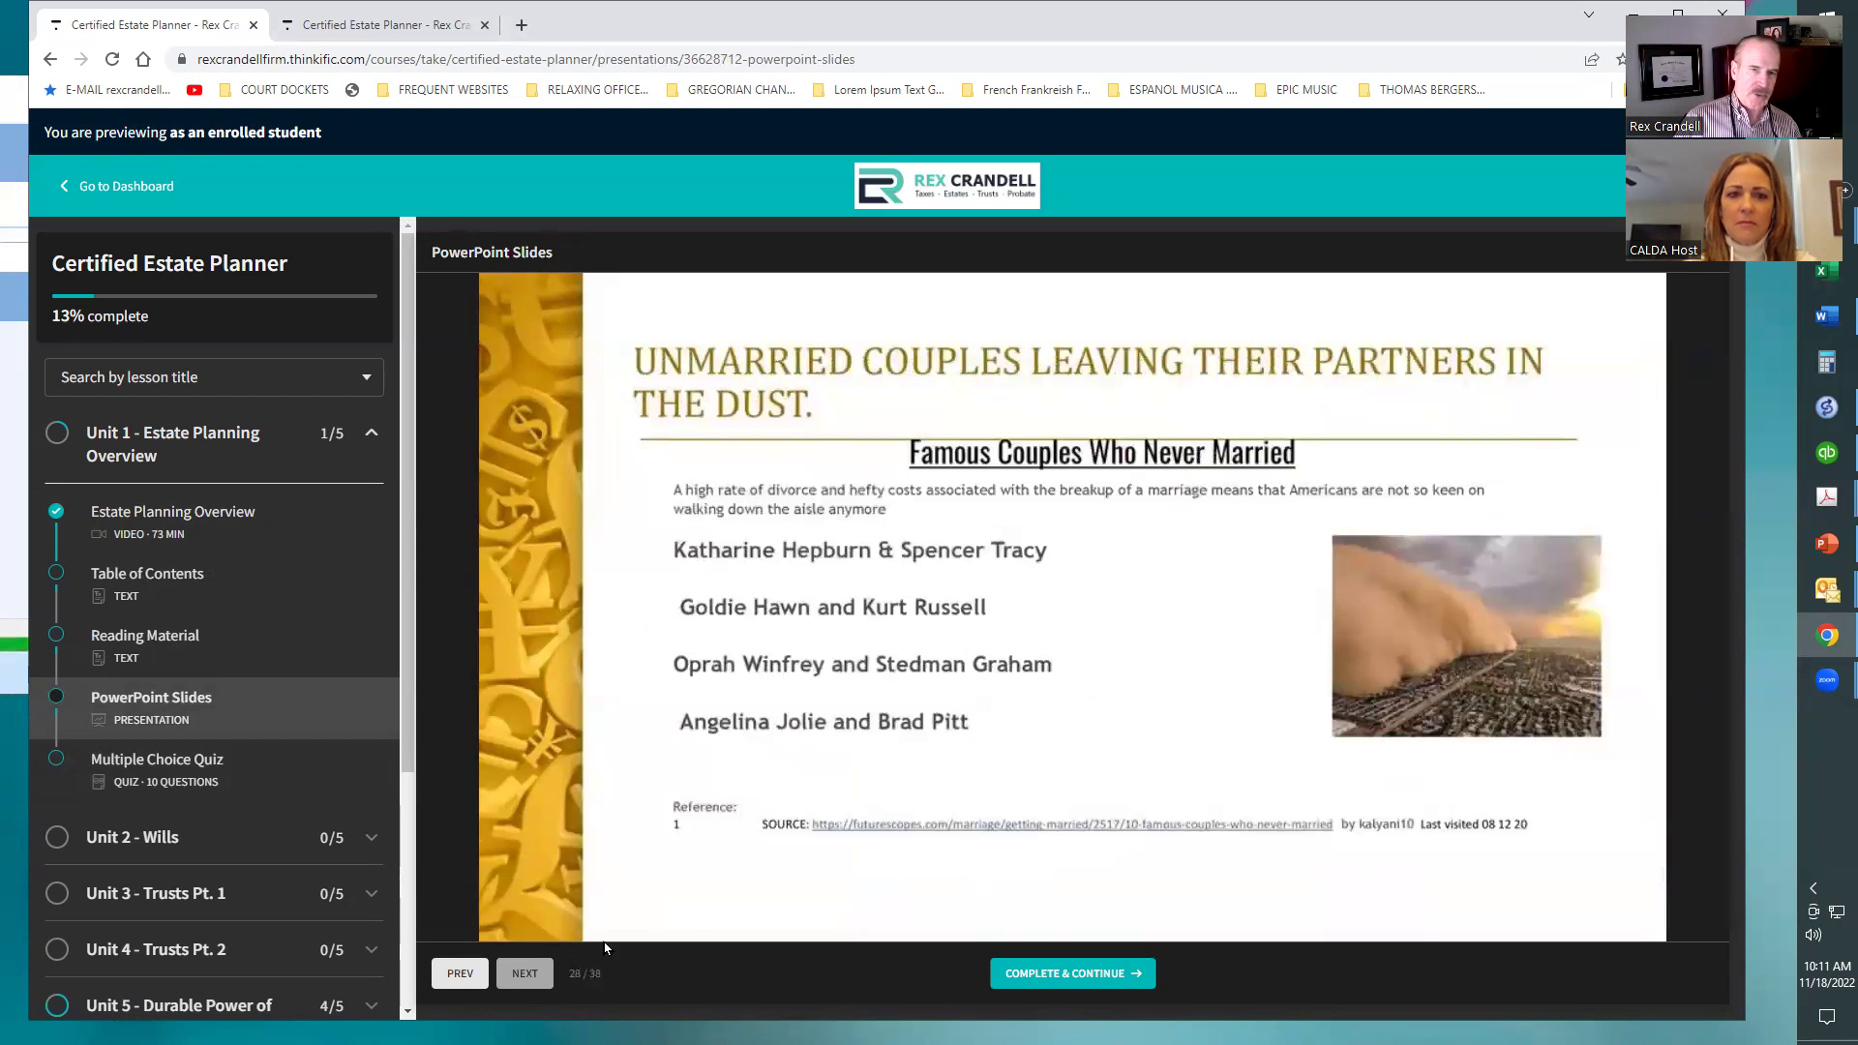
{"action": "left_click", "coordinate": [523, 970]}
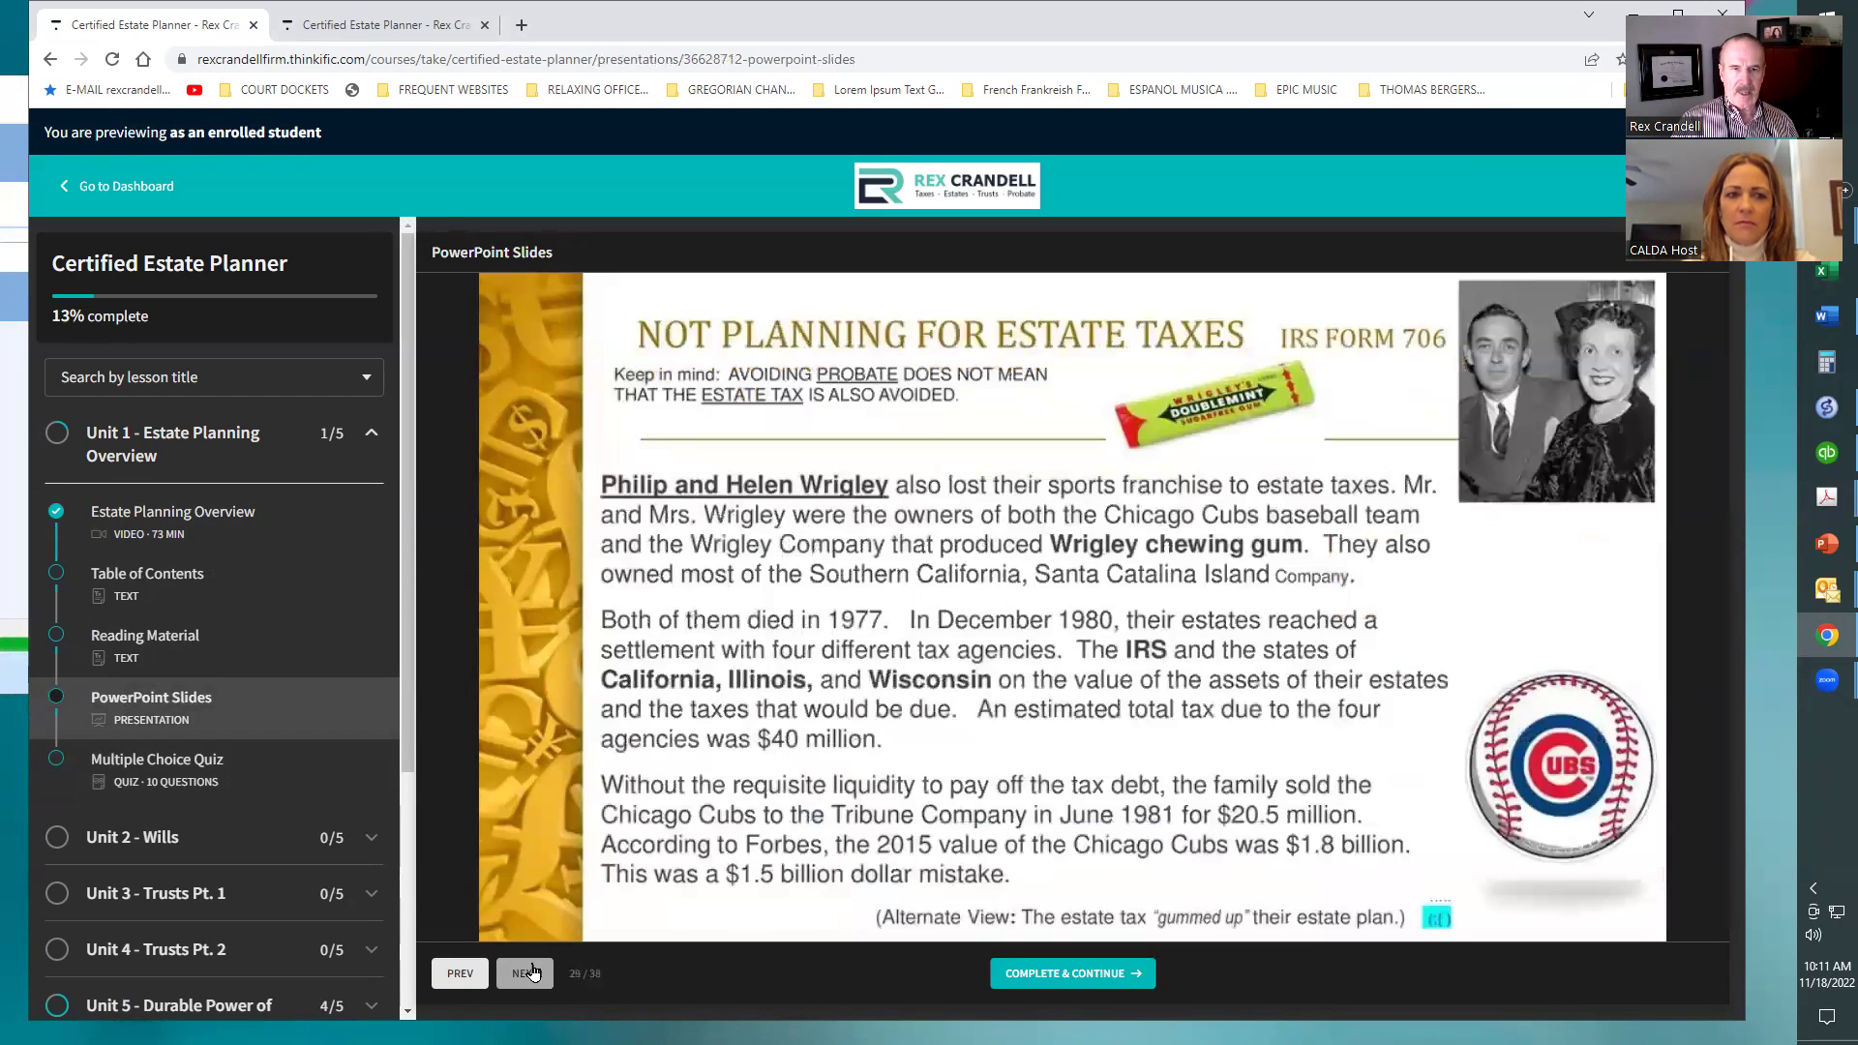
Open Unit 1's Multiple Choice Quiz, submit "A Will" for the California real estate question, and continue to the following question
{"action": "left_click", "coordinate": [241, 774]}
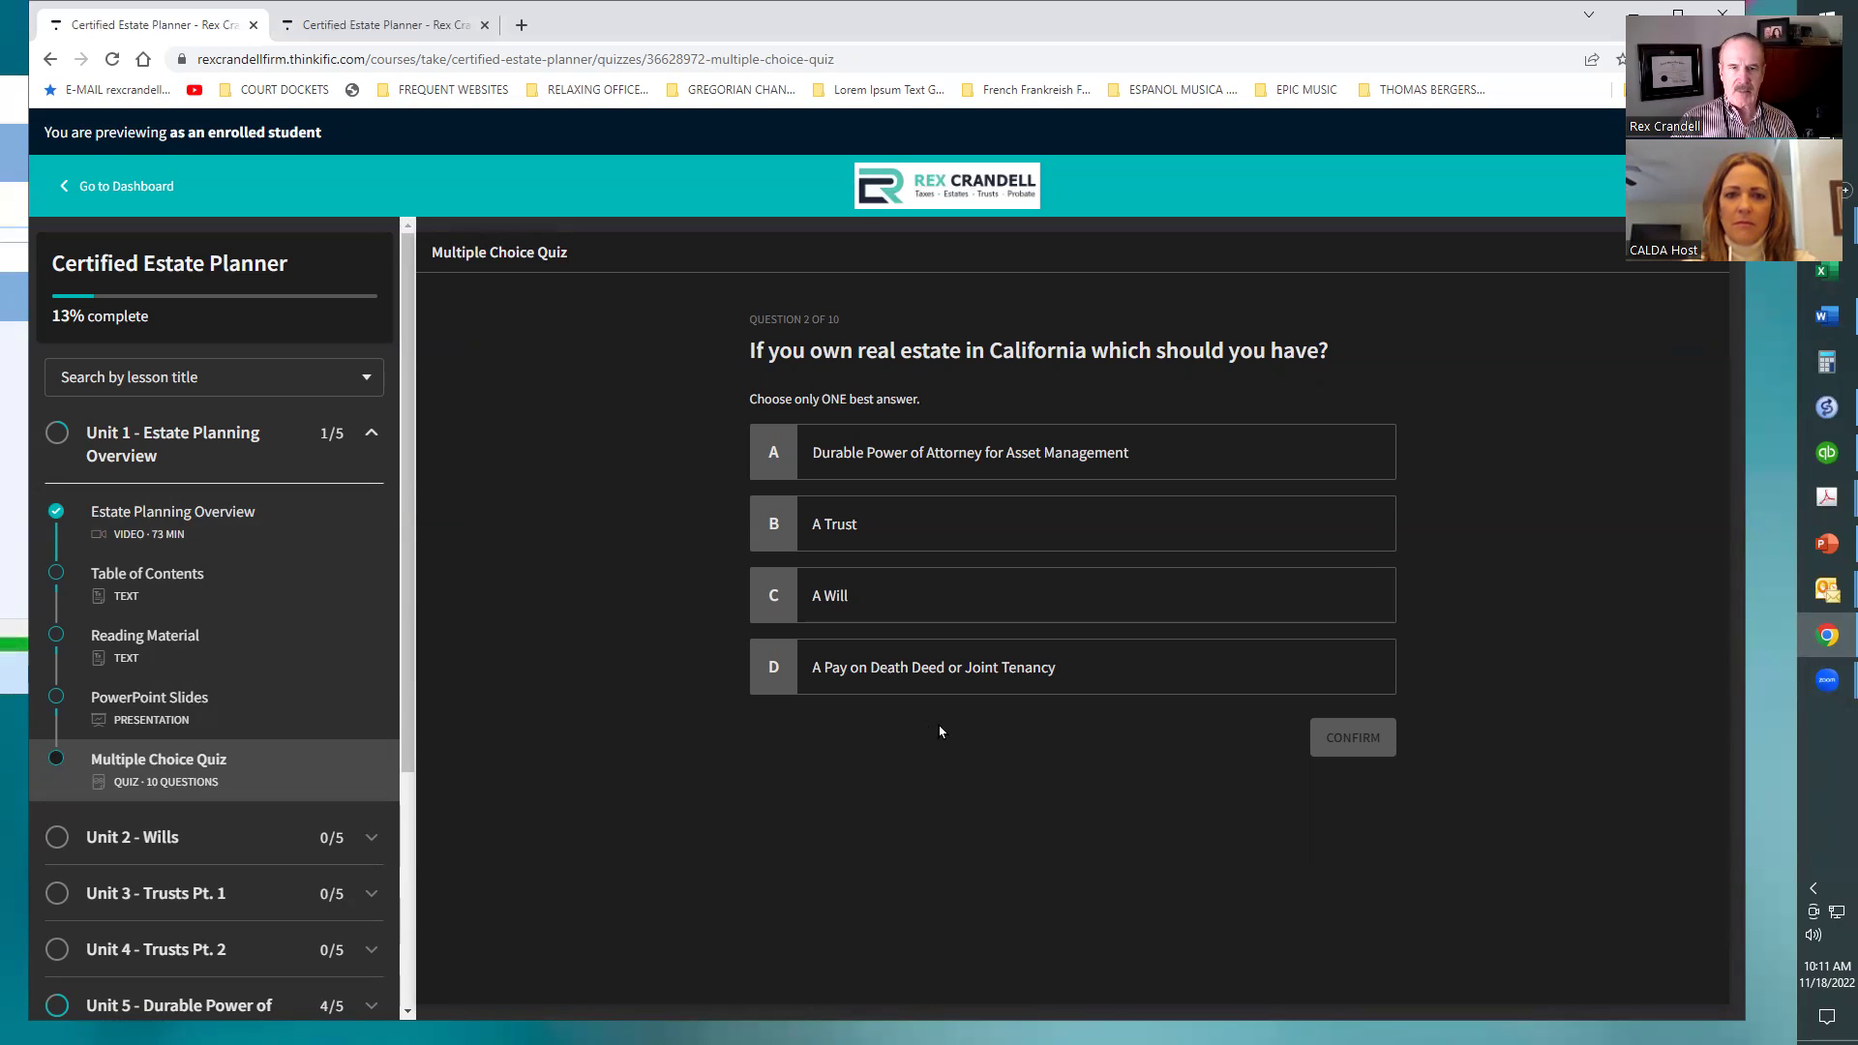
{"action": "left_click", "coordinate": [936, 594]}
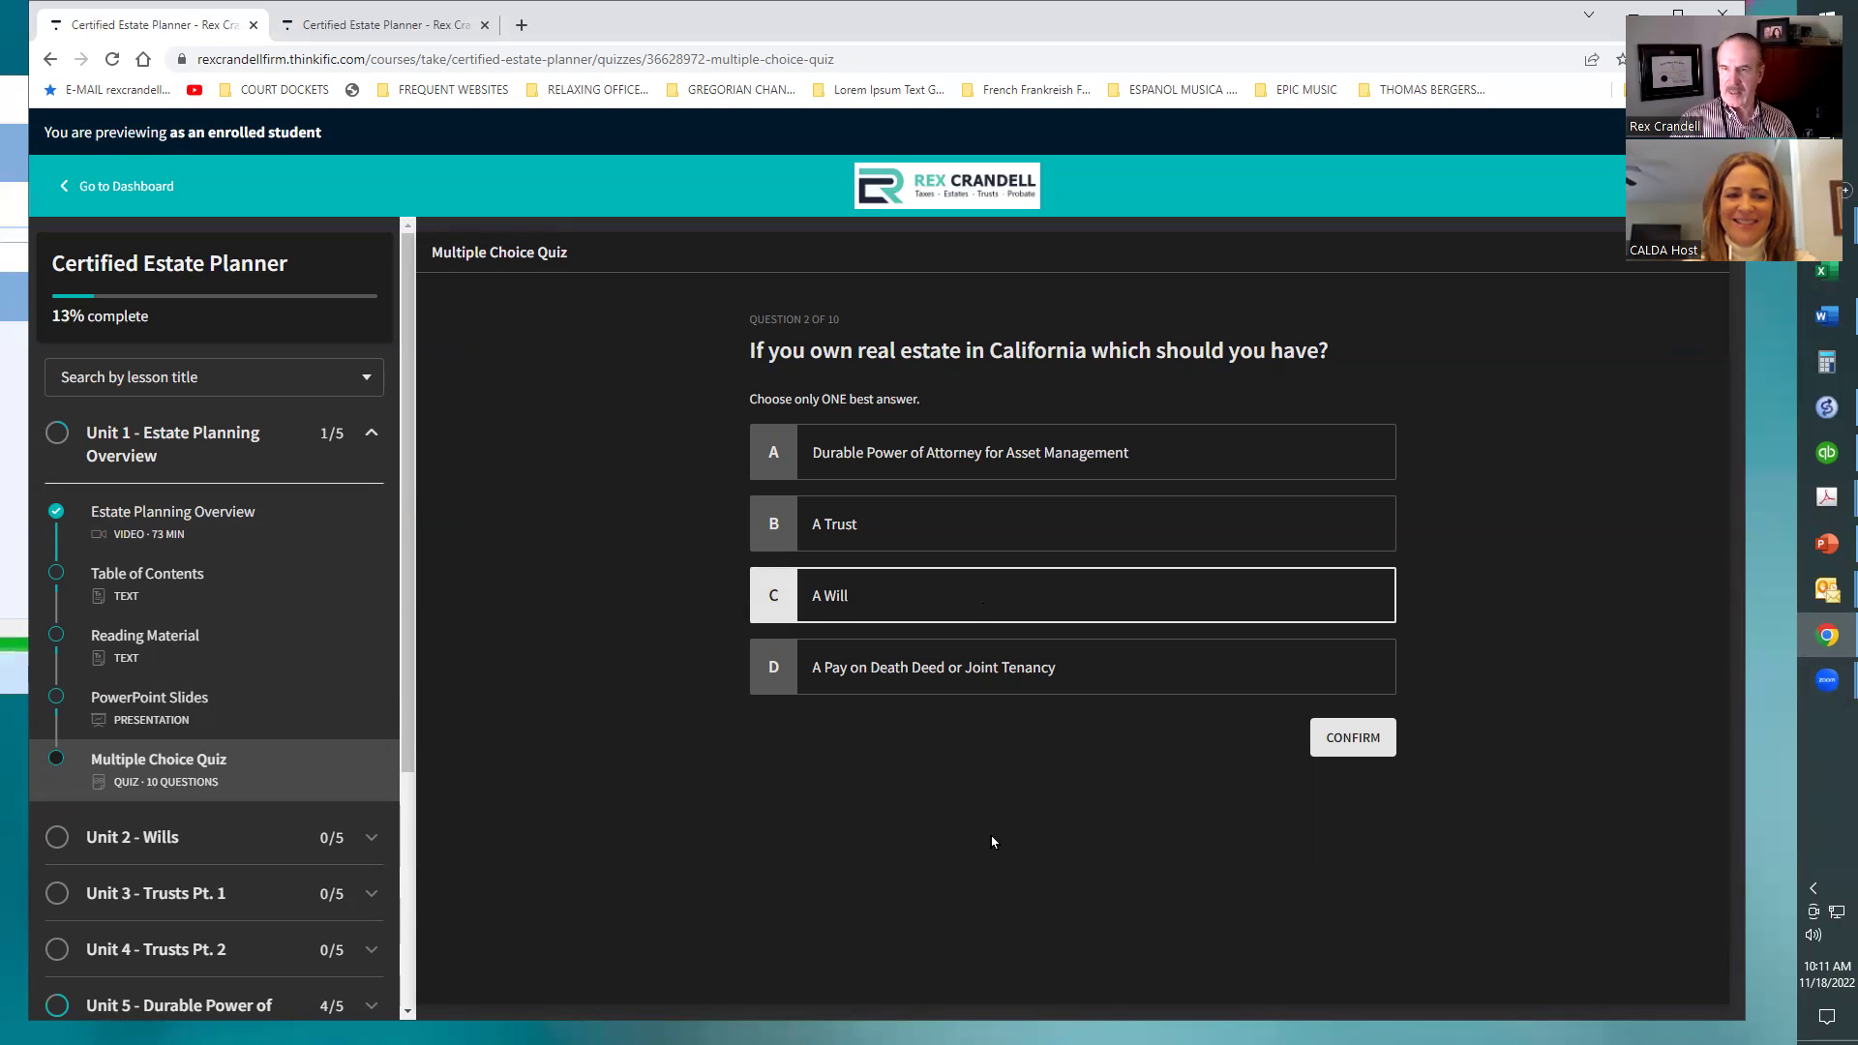
{"action": "left_click", "coordinate": [1340, 739]}
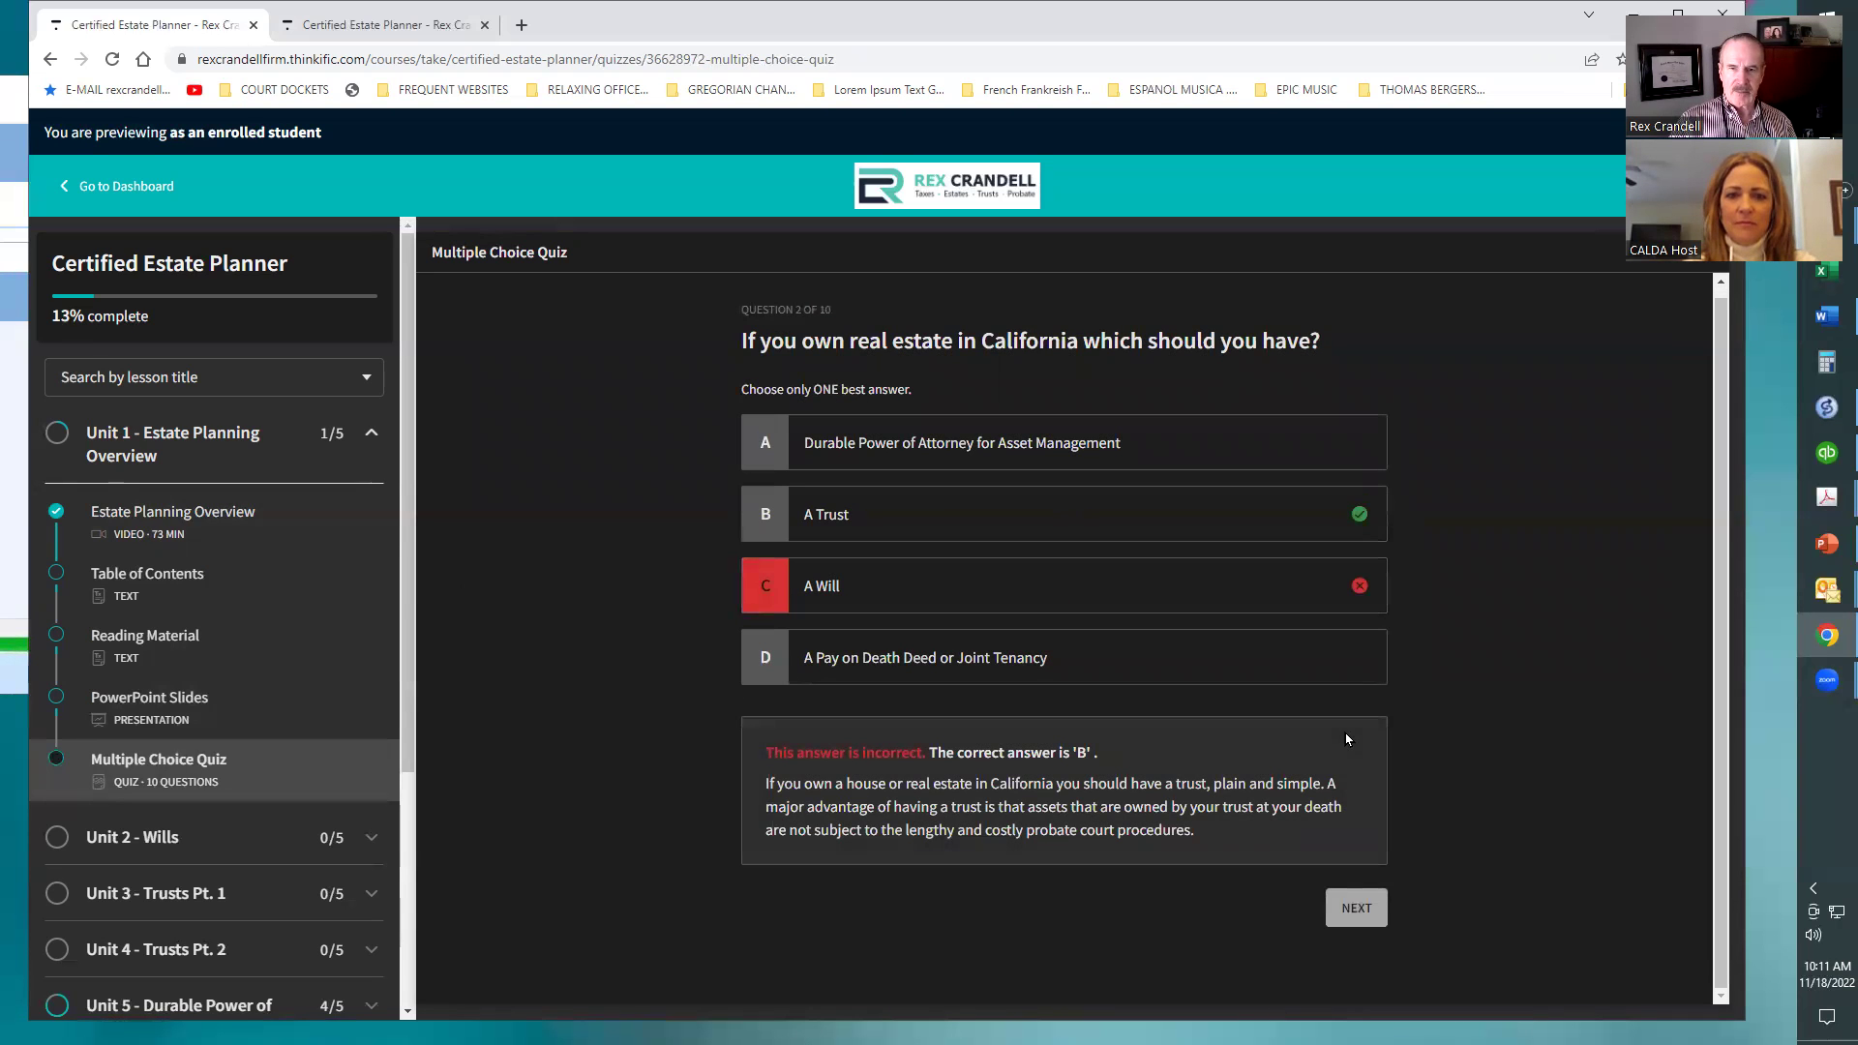
{"action": "left_click", "coordinate": [1354, 917]}
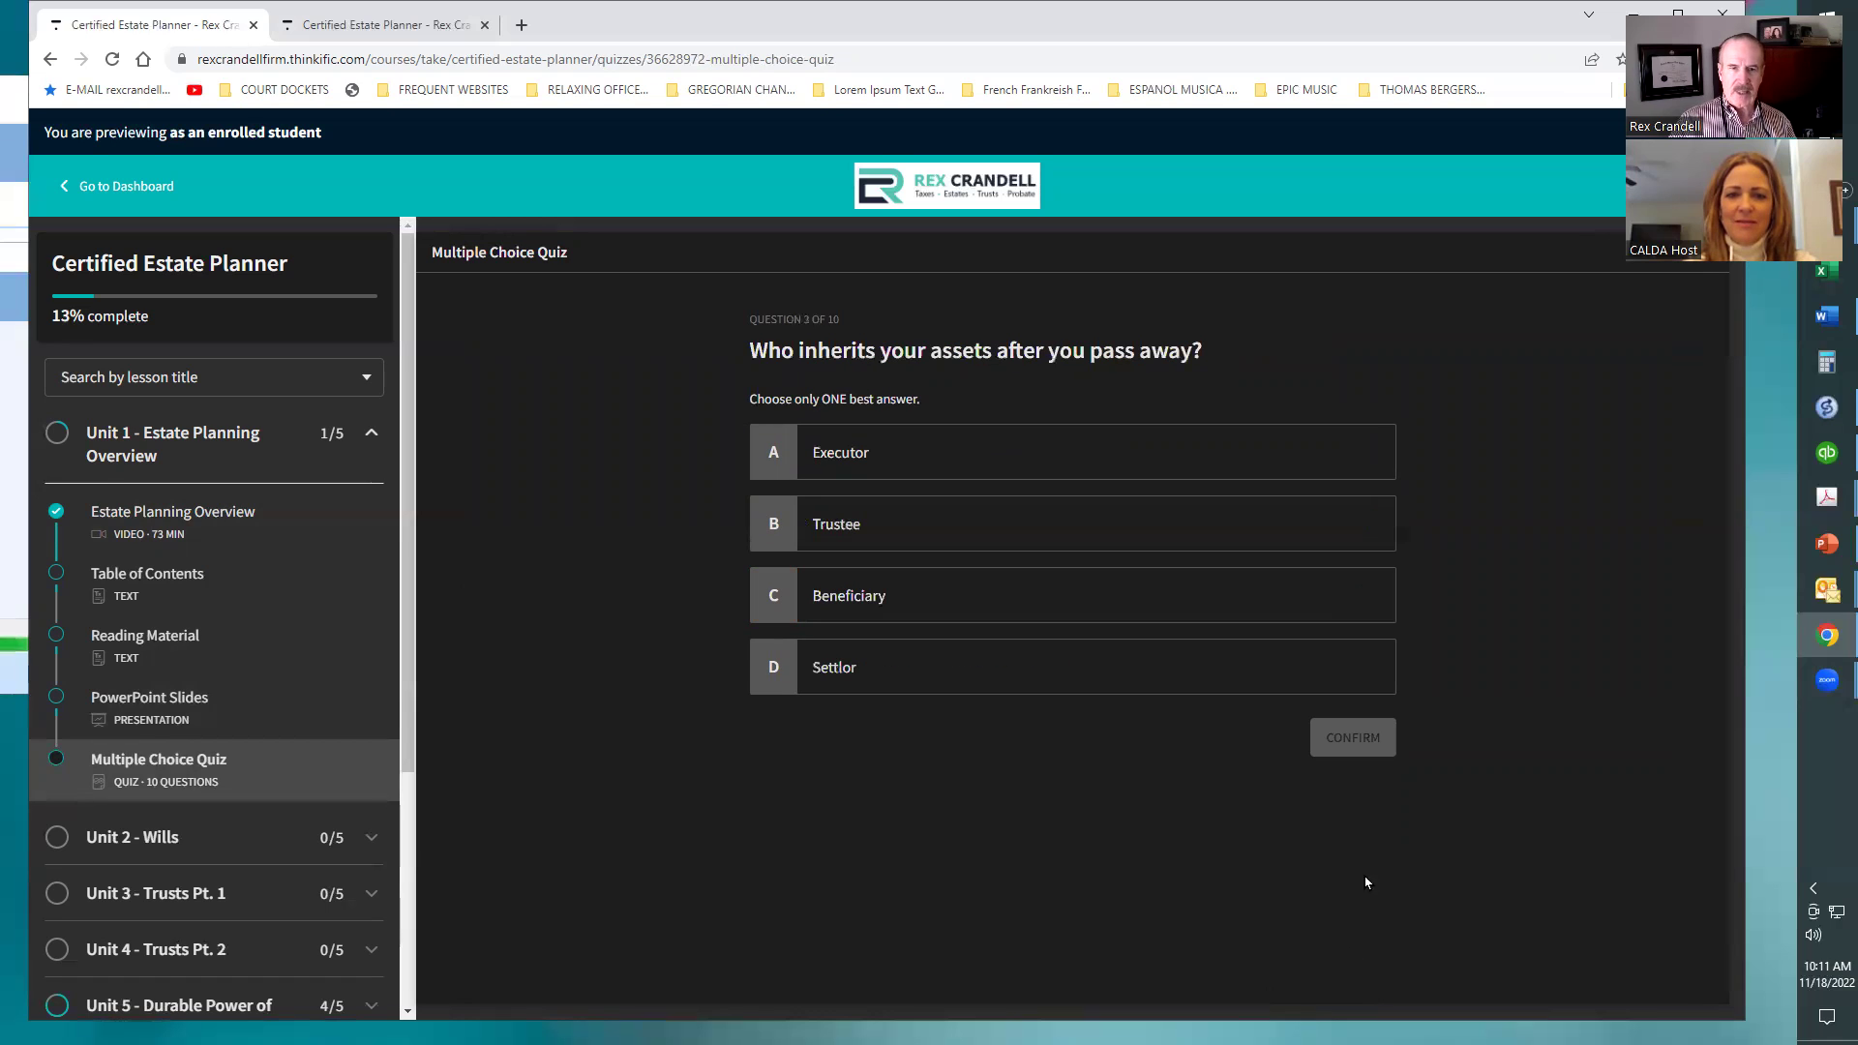
Submit "Beneficiary" as the answer to who inherits your assets, and continue to question 4
{"action": "left_click_drag", "start_coordinate": [1217, 621], "coordinate": [1319, 745]}
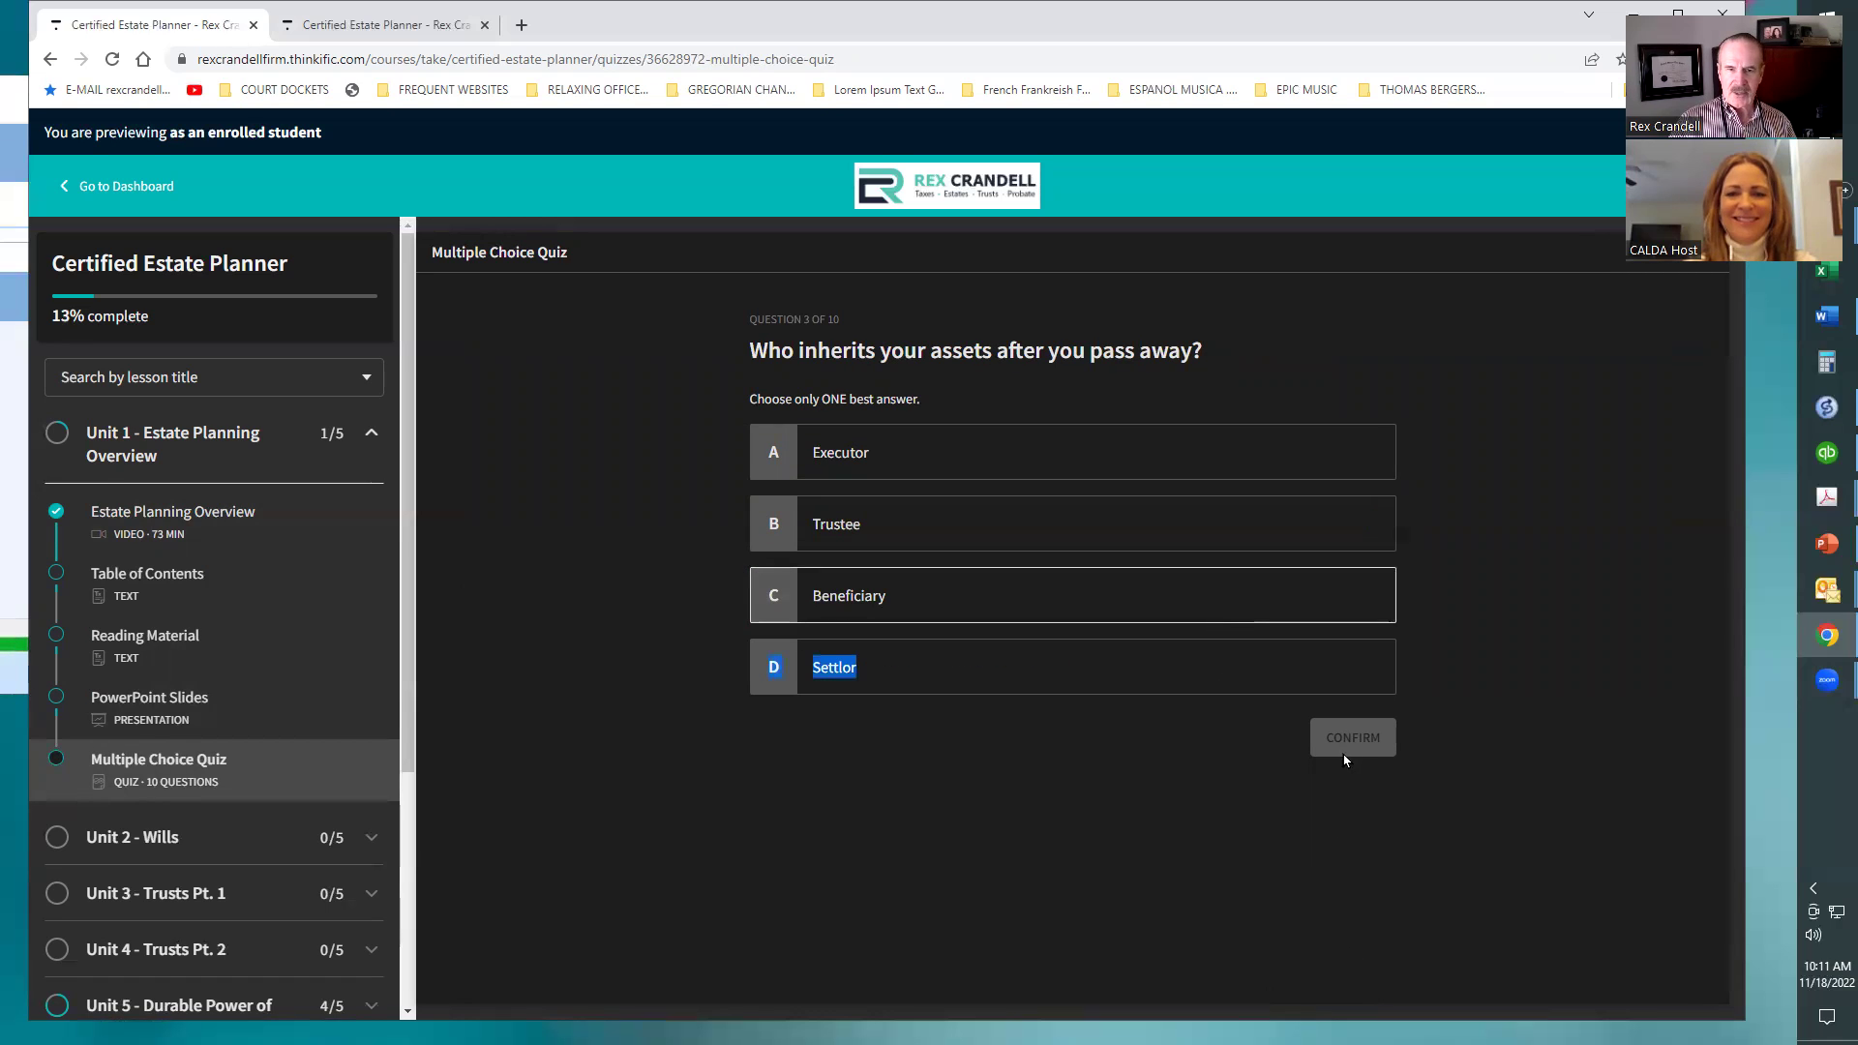
{"action": "left_click", "coordinate": [1028, 611]}
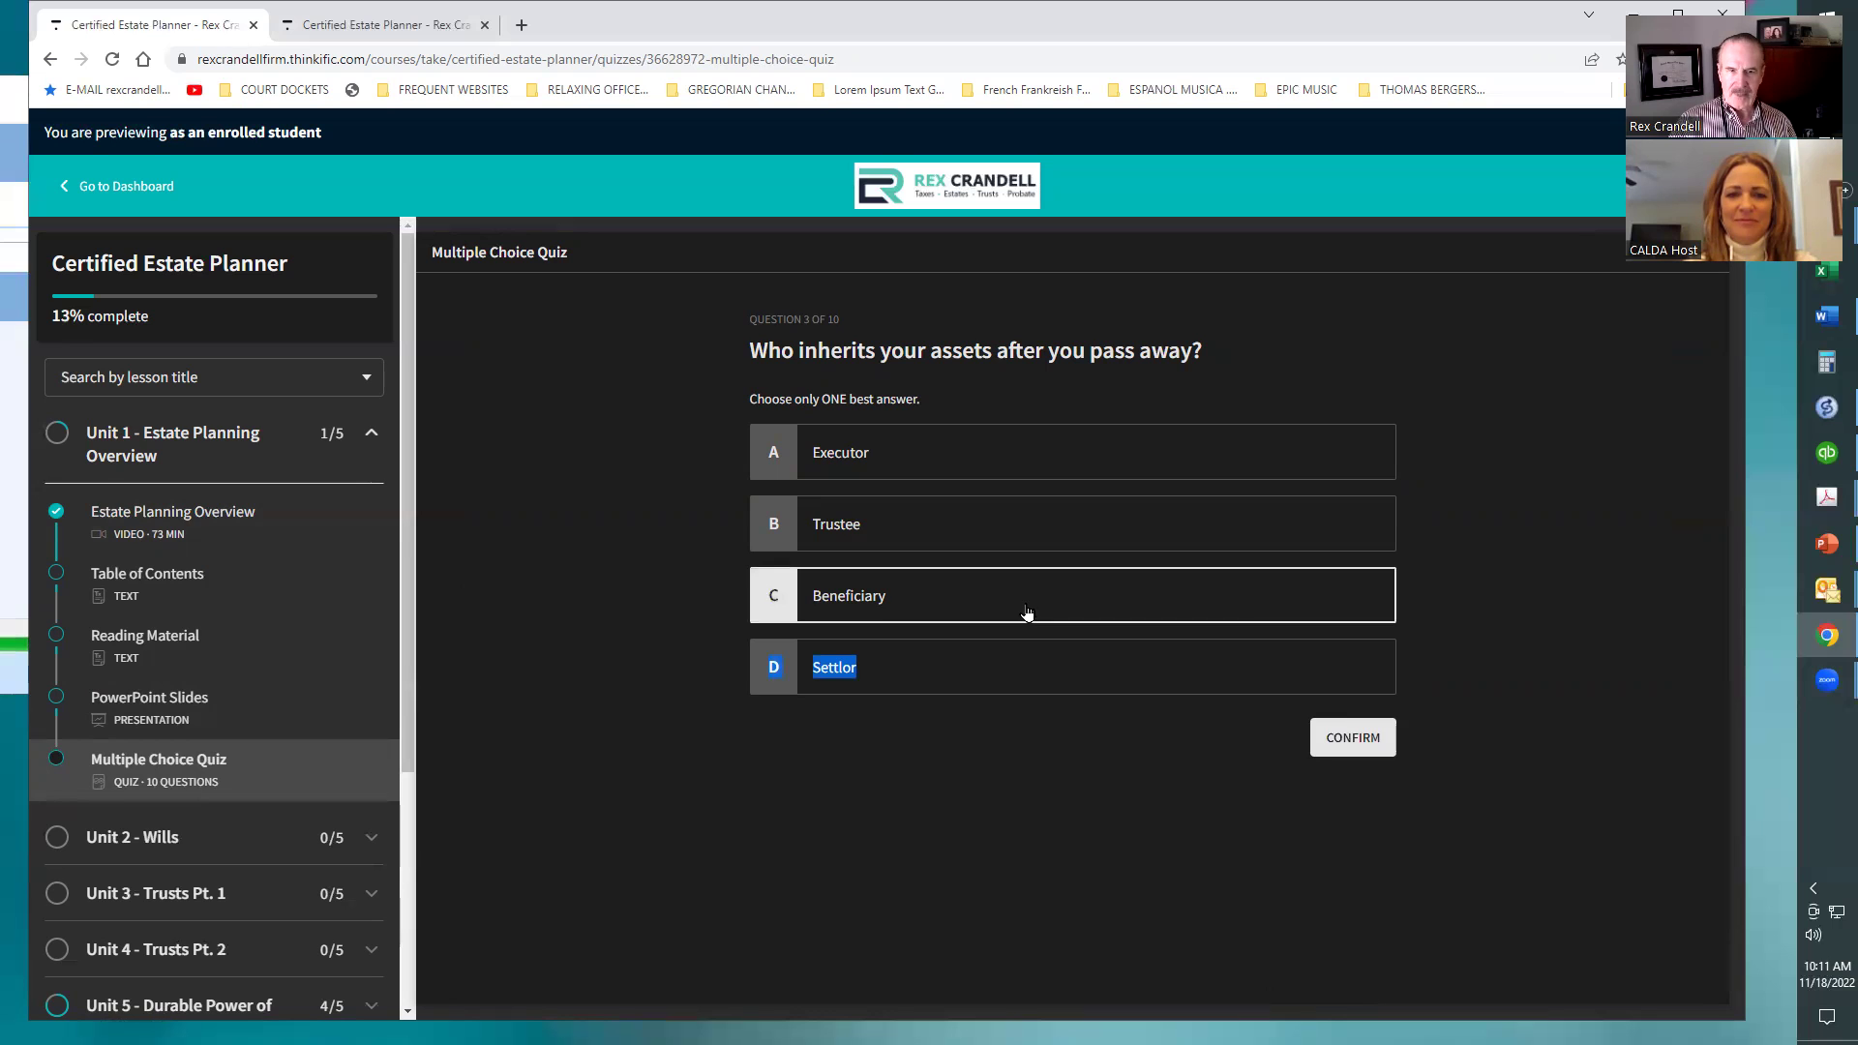
{"action": "left_click", "coordinate": [1361, 736]}
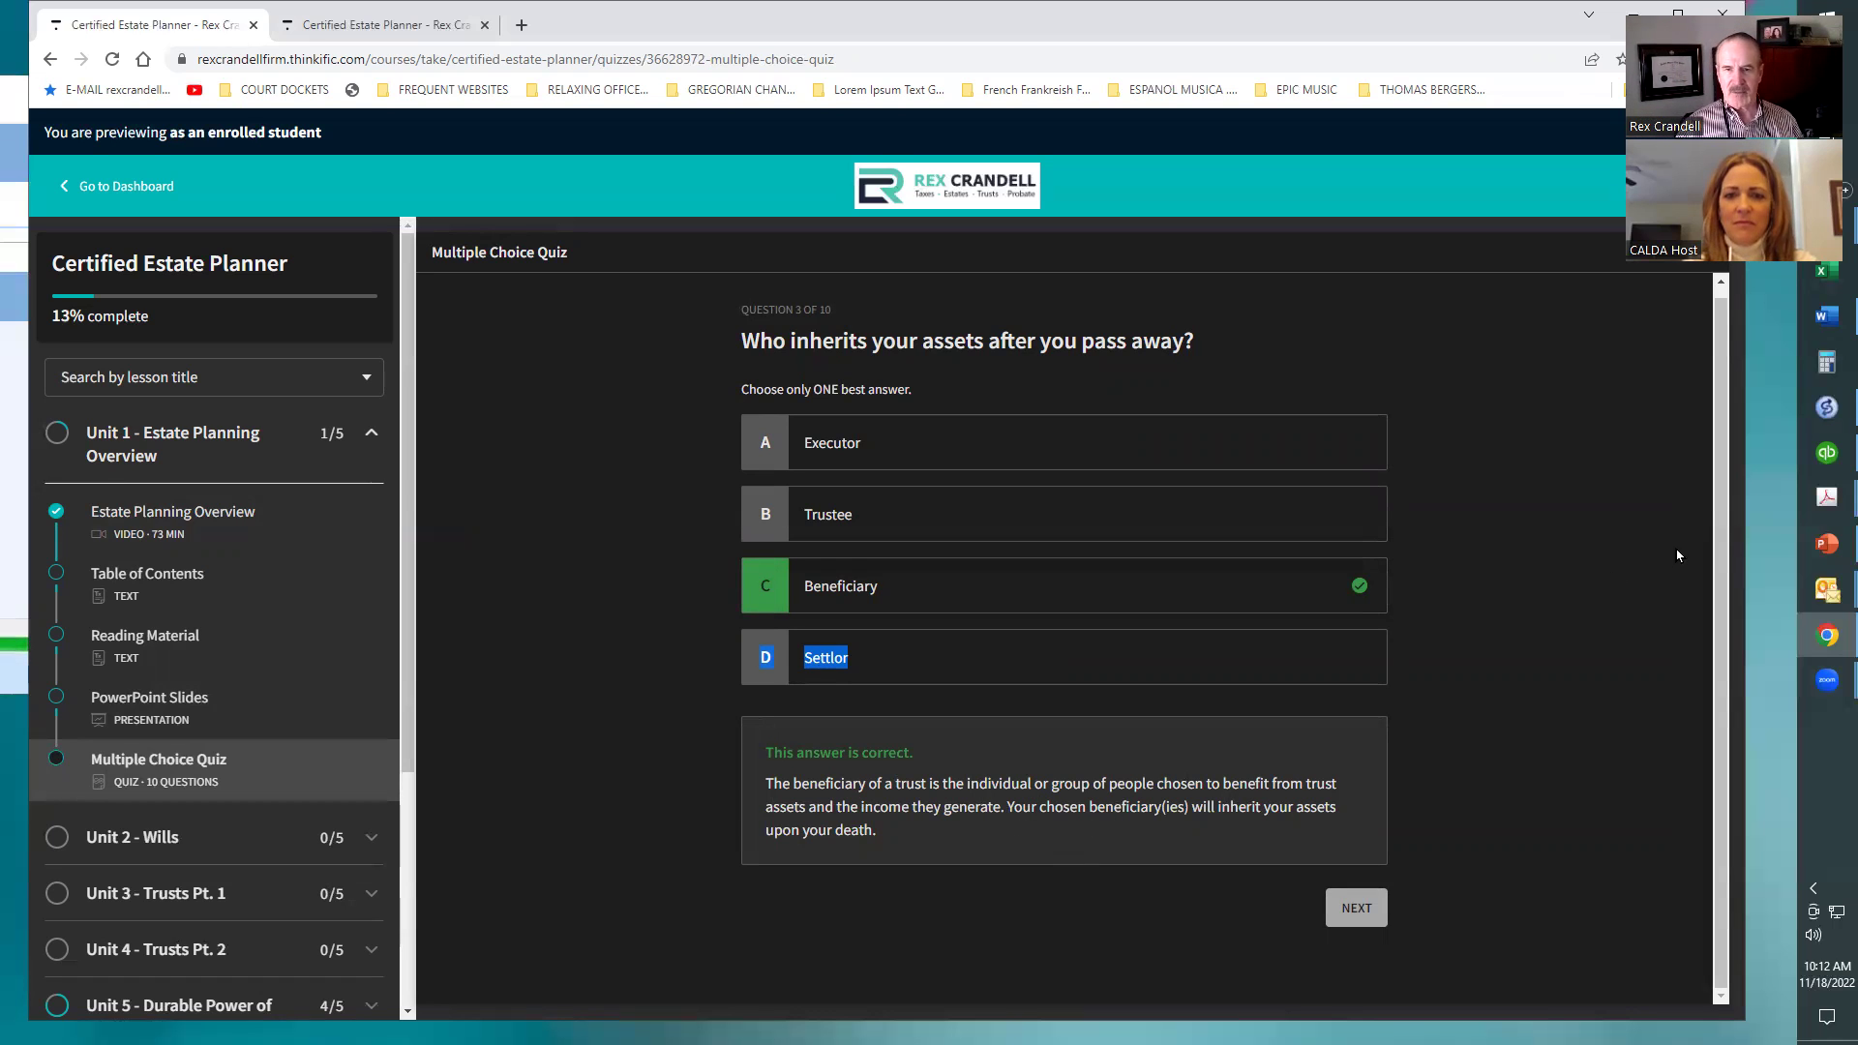
{"action": "left_click", "coordinate": [1356, 907]}
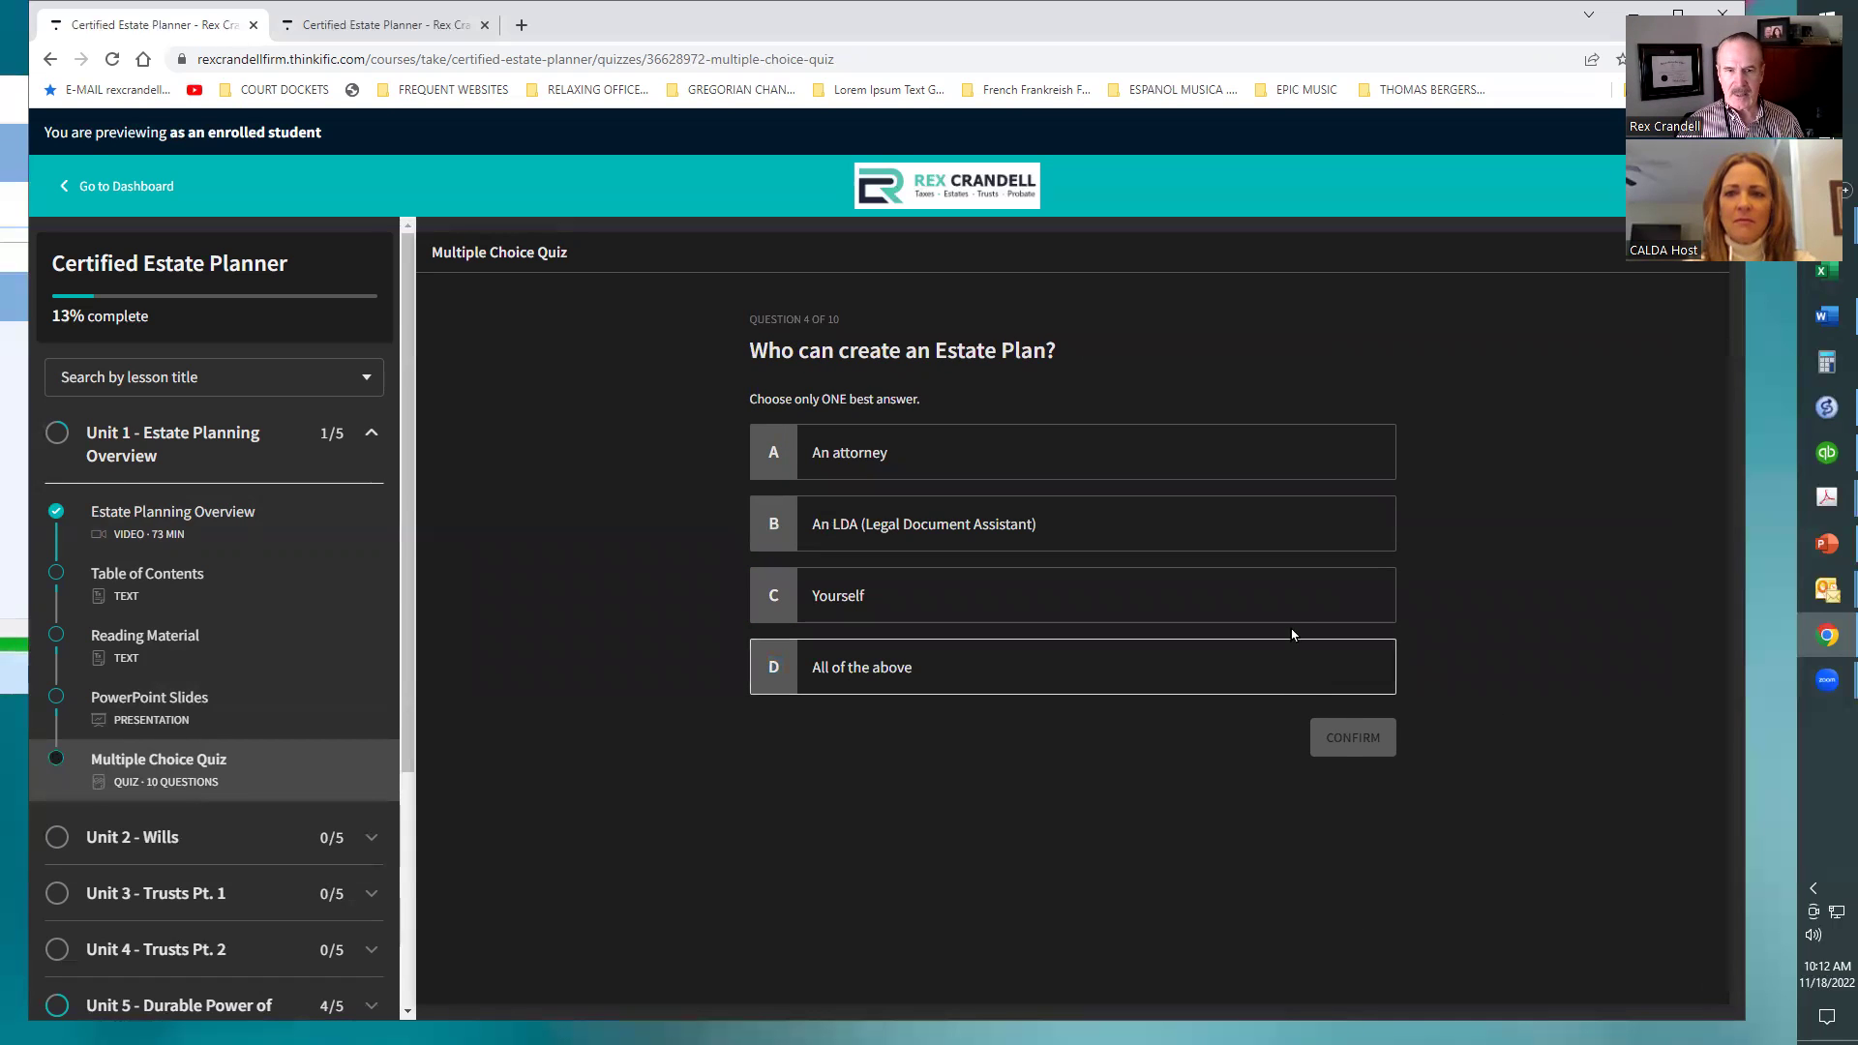
Submit "All of the above" as the answer to who can create an Estate Plan, and continue to question 5
{"action": "left_click", "coordinate": [1266, 685]}
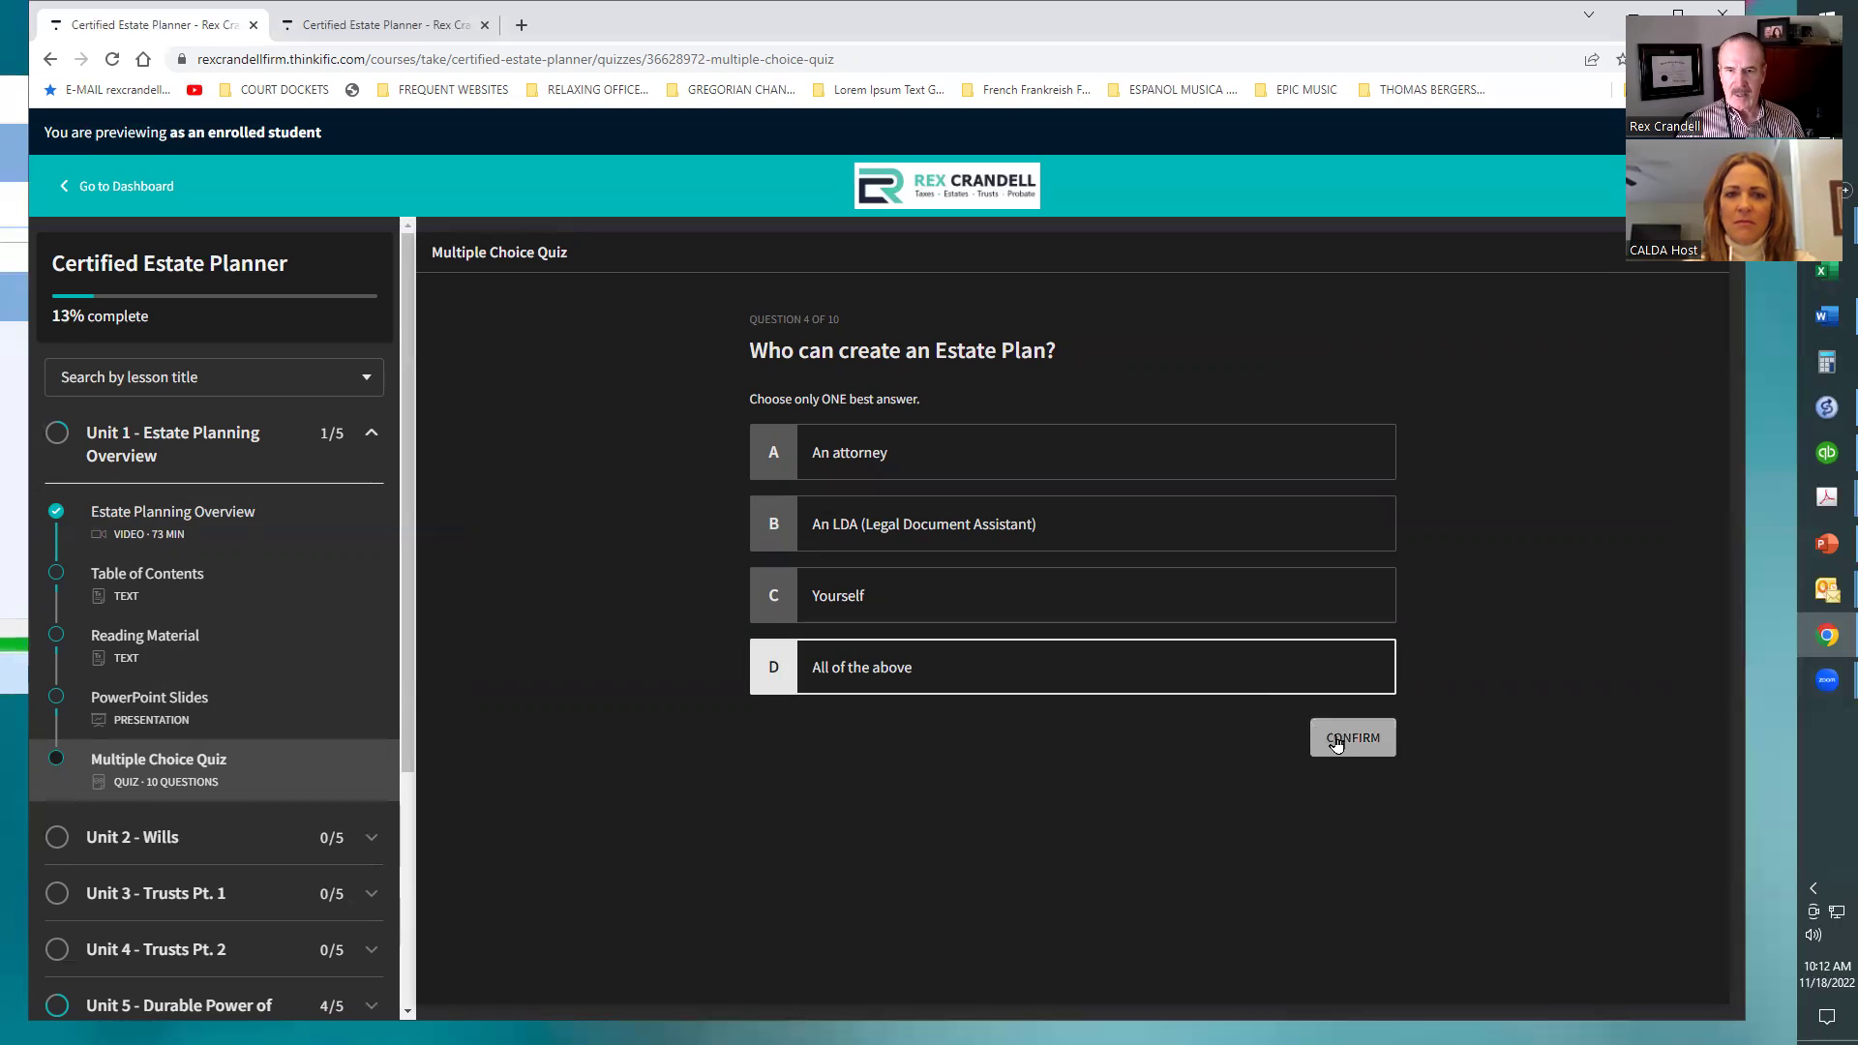
{"action": "left_click", "coordinate": [1336, 738]}
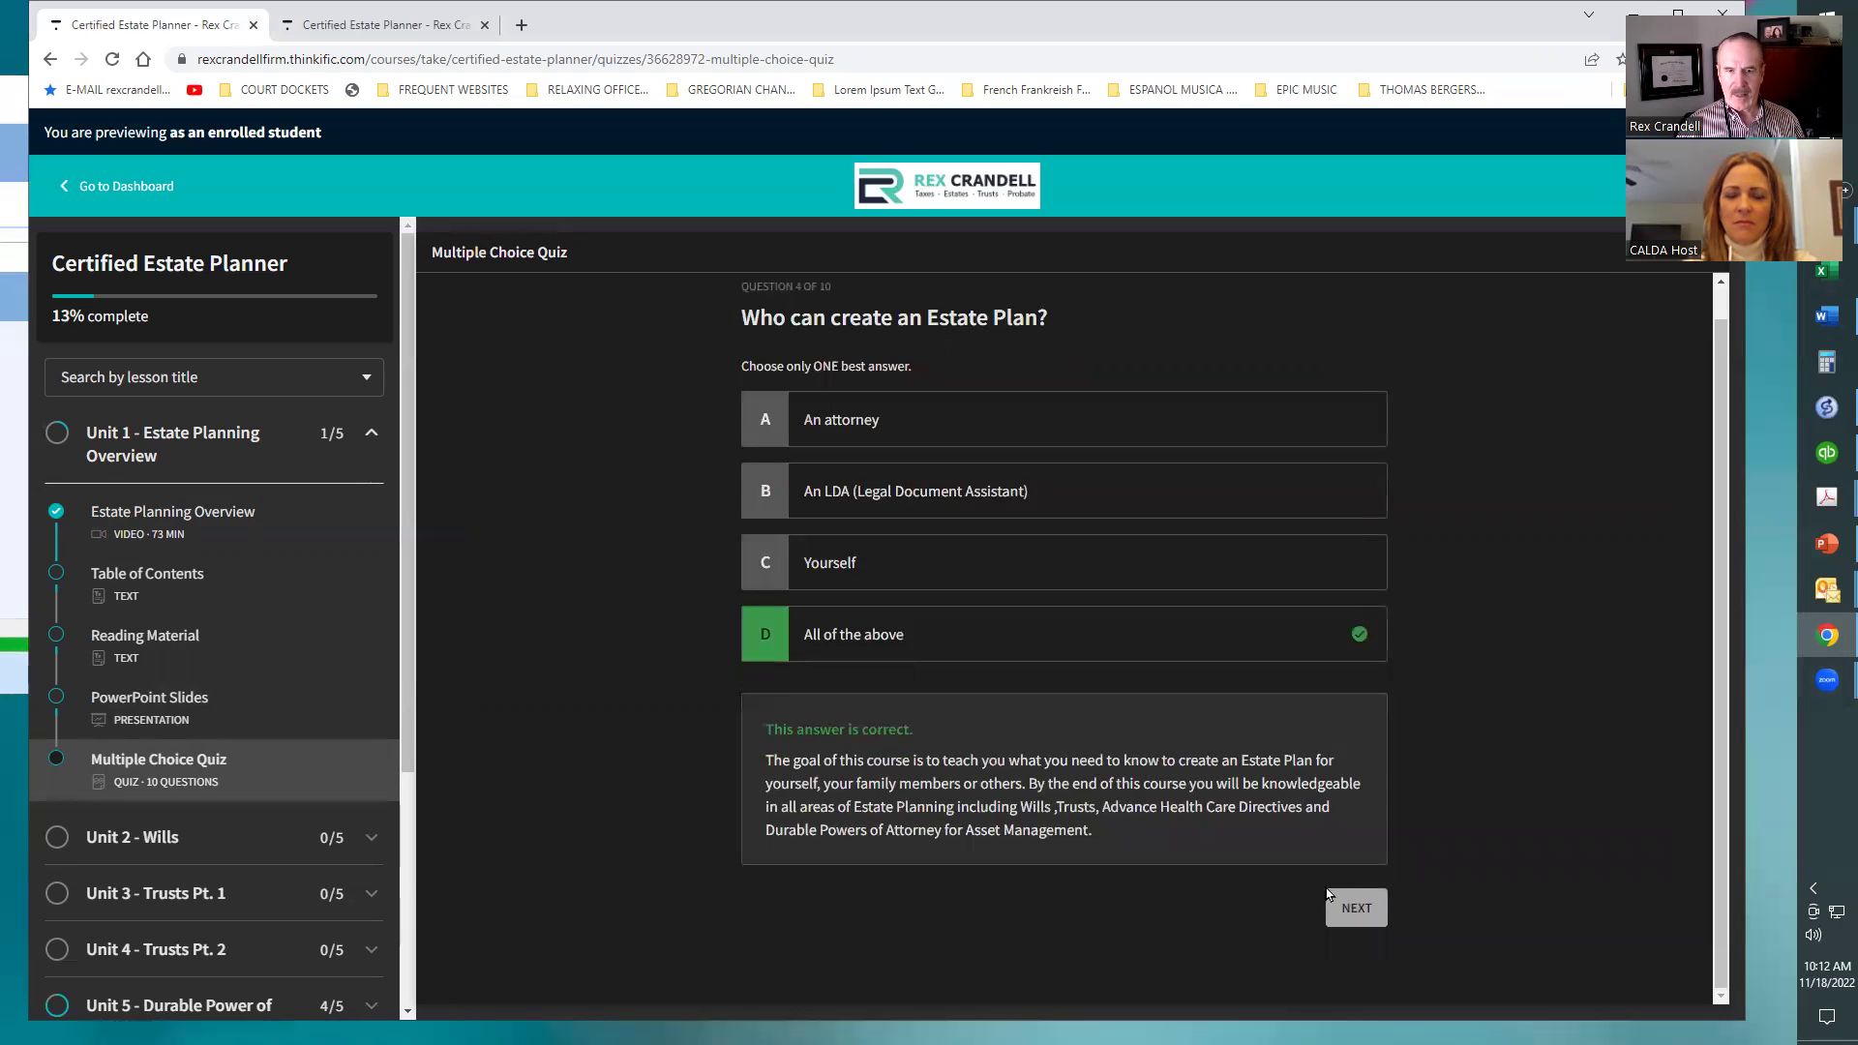
{"action": "left_click", "coordinate": [1335, 904]}
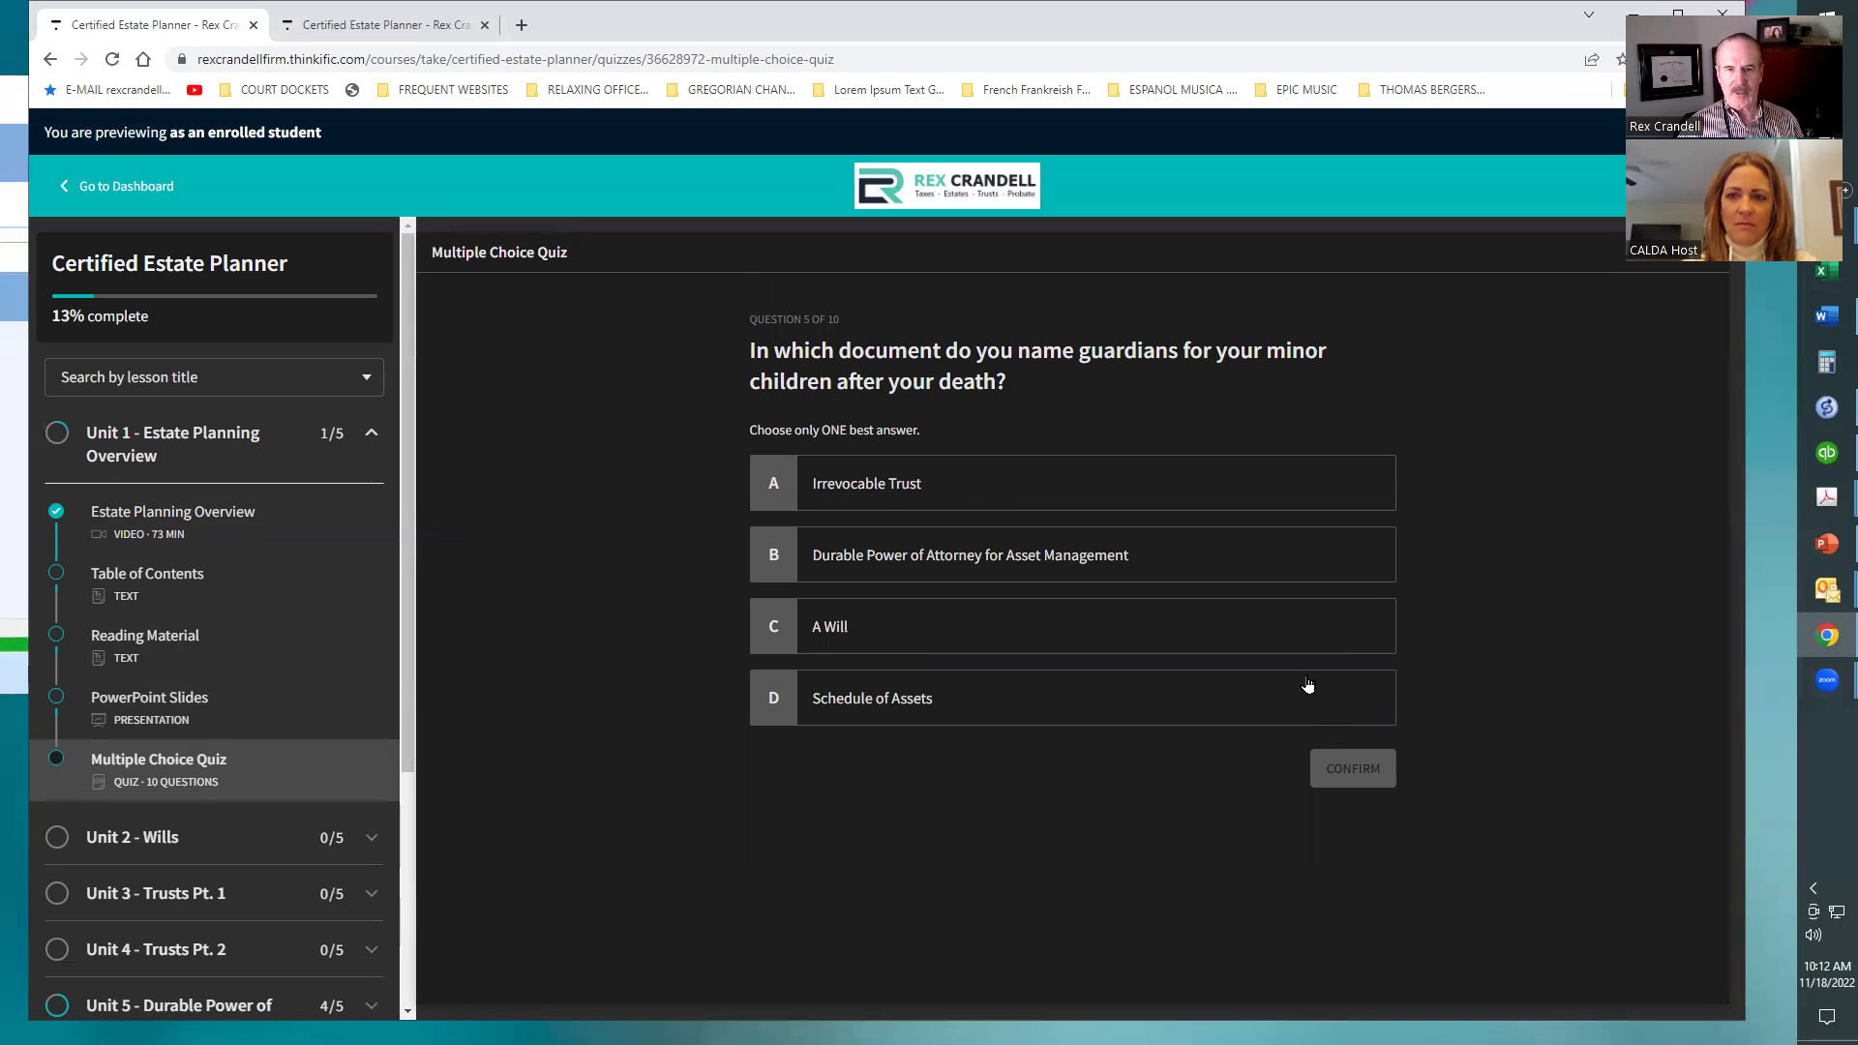
Submit "Schedule of Assets" for the question on naming guardians for minor children, and continue to question 6
{"action": "left_click", "coordinate": [1306, 693]}
{"action": "left_click", "coordinate": [1348, 764]}
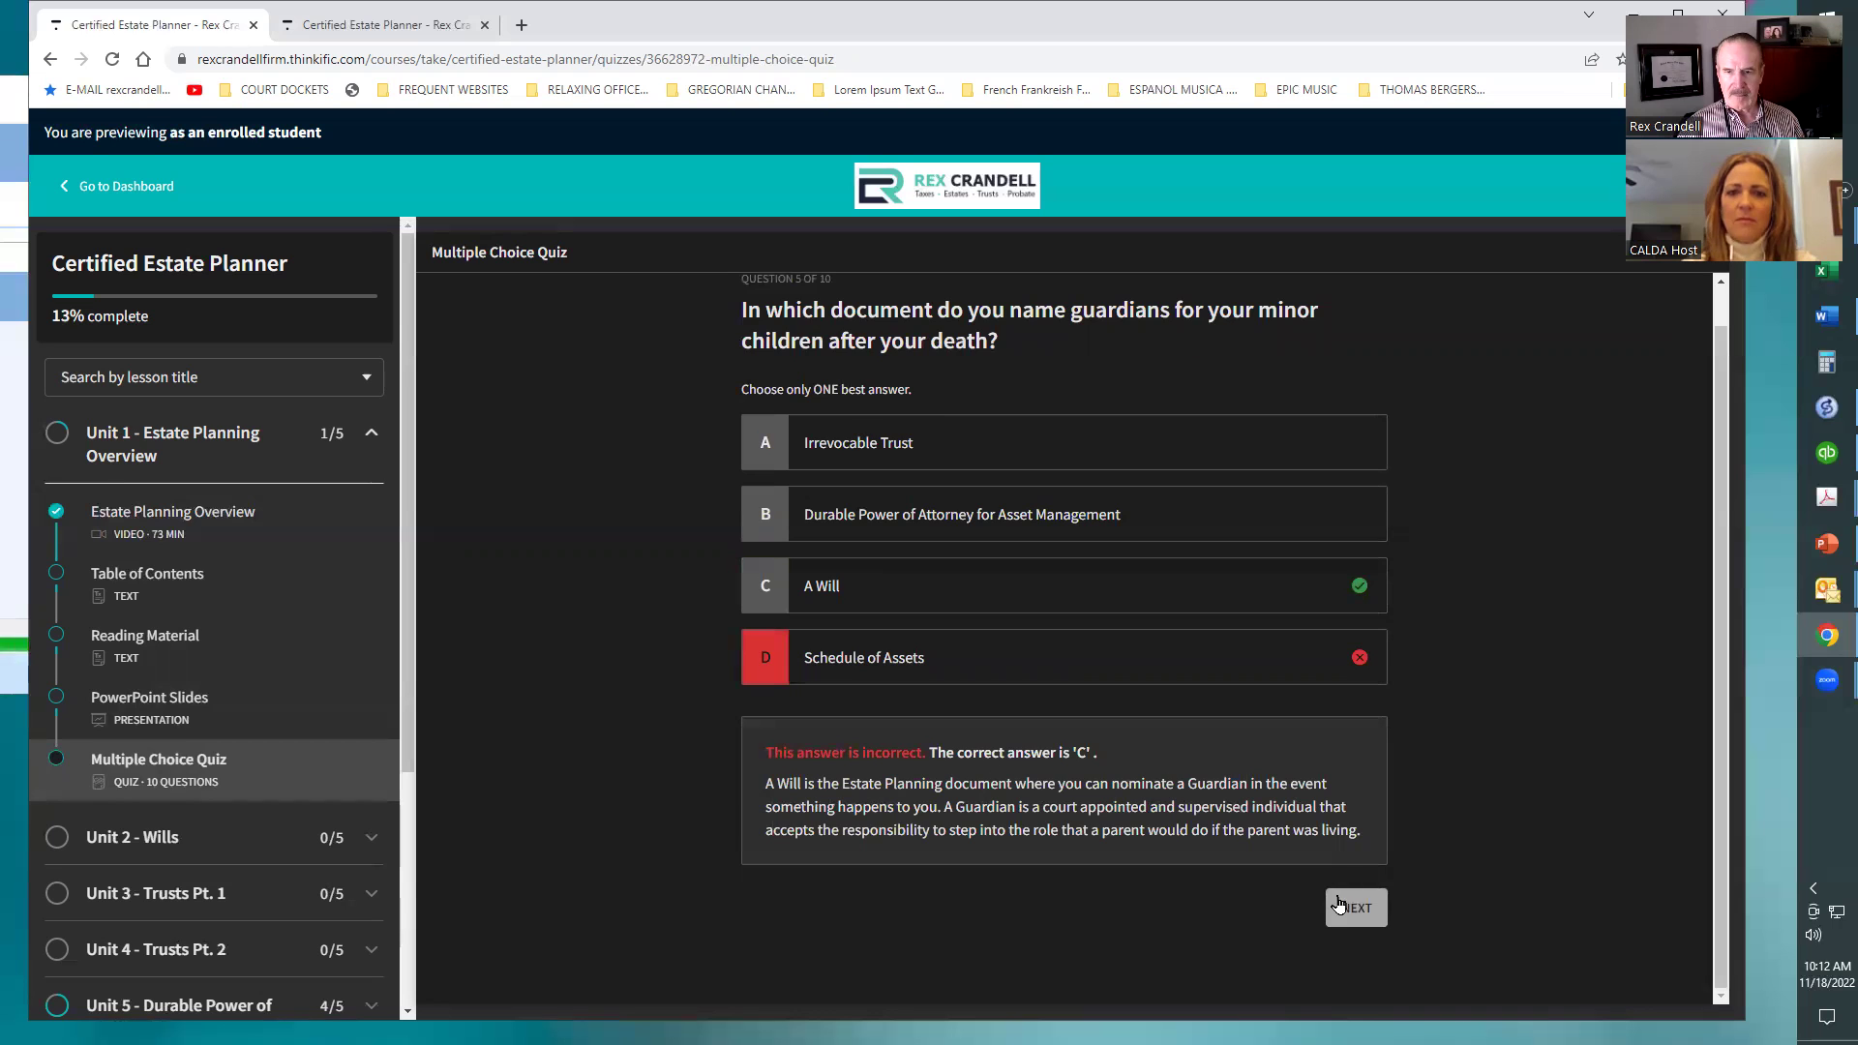
{"action": "left_click", "coordinate": [1345, 906]}
Submit "Petition the court for a Probate" for the question on losing mental capacity, and continue to question 7
{"action": "left_click", "coordinate": [1156, 679]}
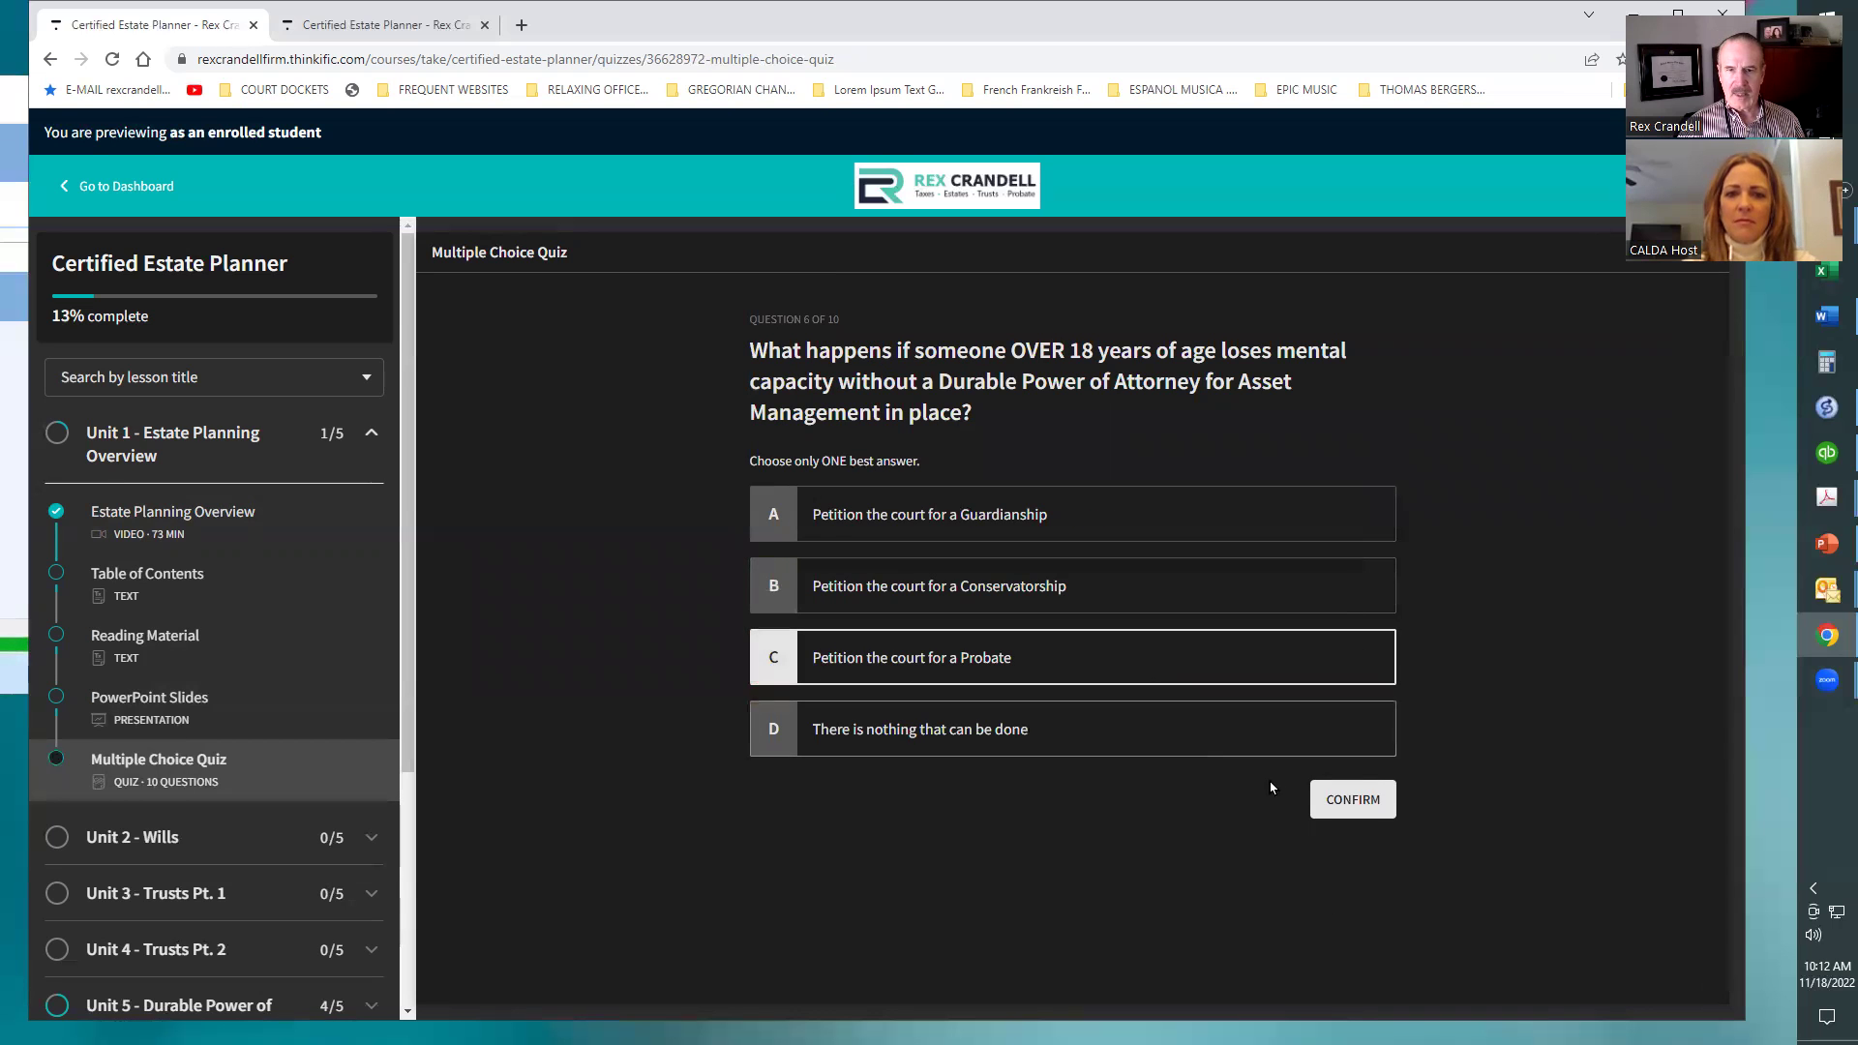
{"action": "left_click", "coordinate": [1335, 795]}
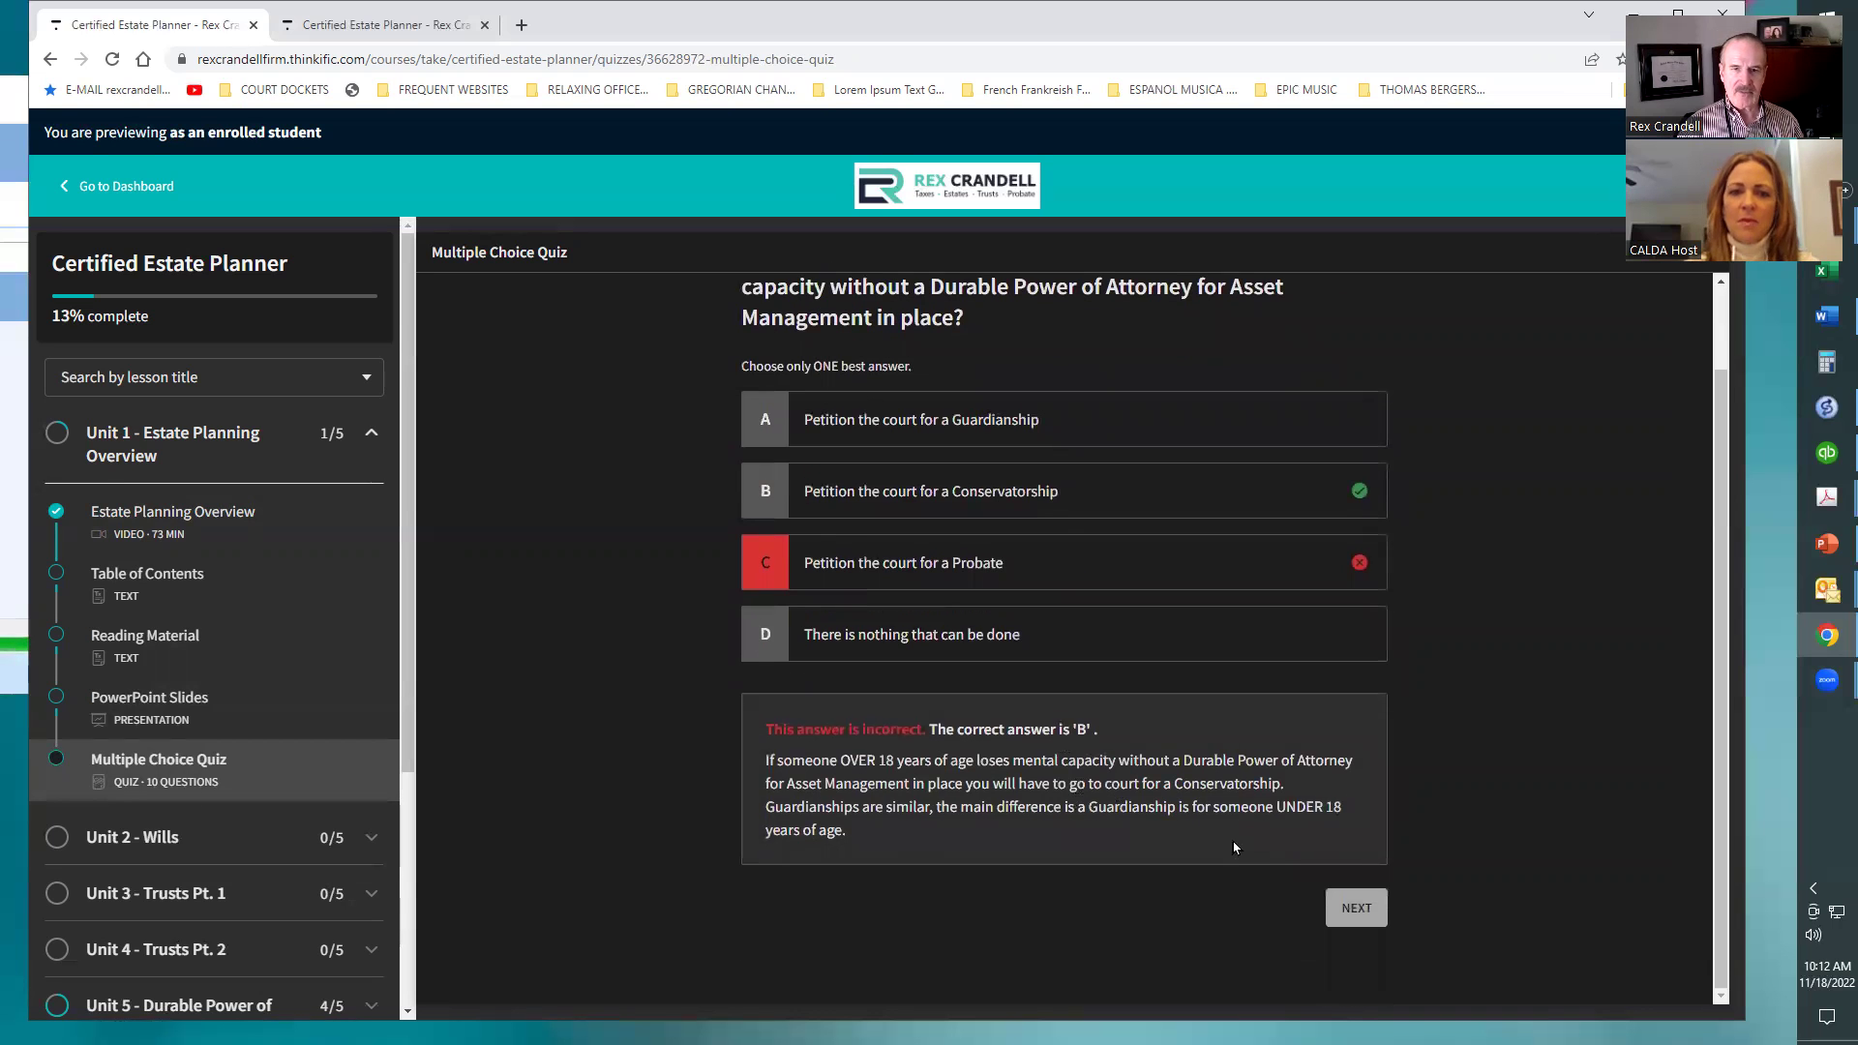
{"action": "left_click", "coordinate": [1357, 915]}
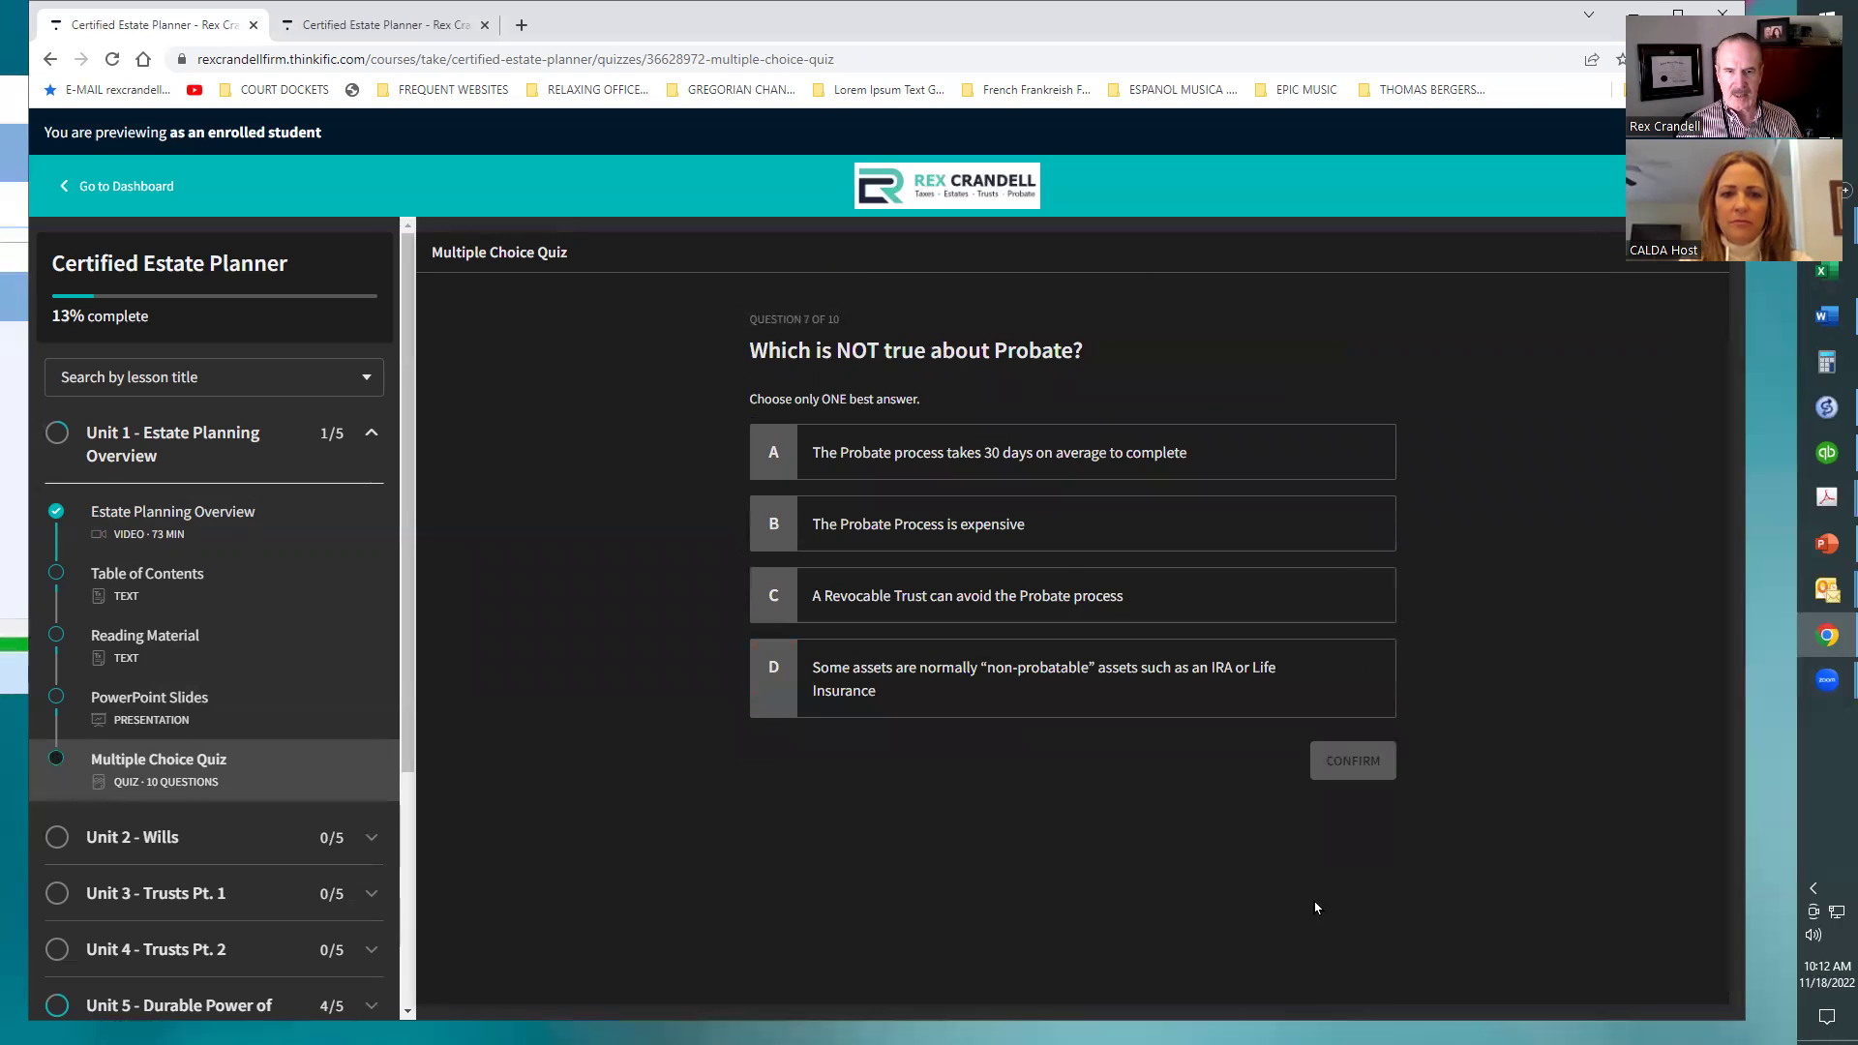
Submit "A Revocable Trust can avoid the Probate process" for the question on what is not true about Probate, and continue to question 8
{"action": "left_click", "coordinate": [1210, 600]}
{"action": "left_click", "coordinate": [1351, 756]}
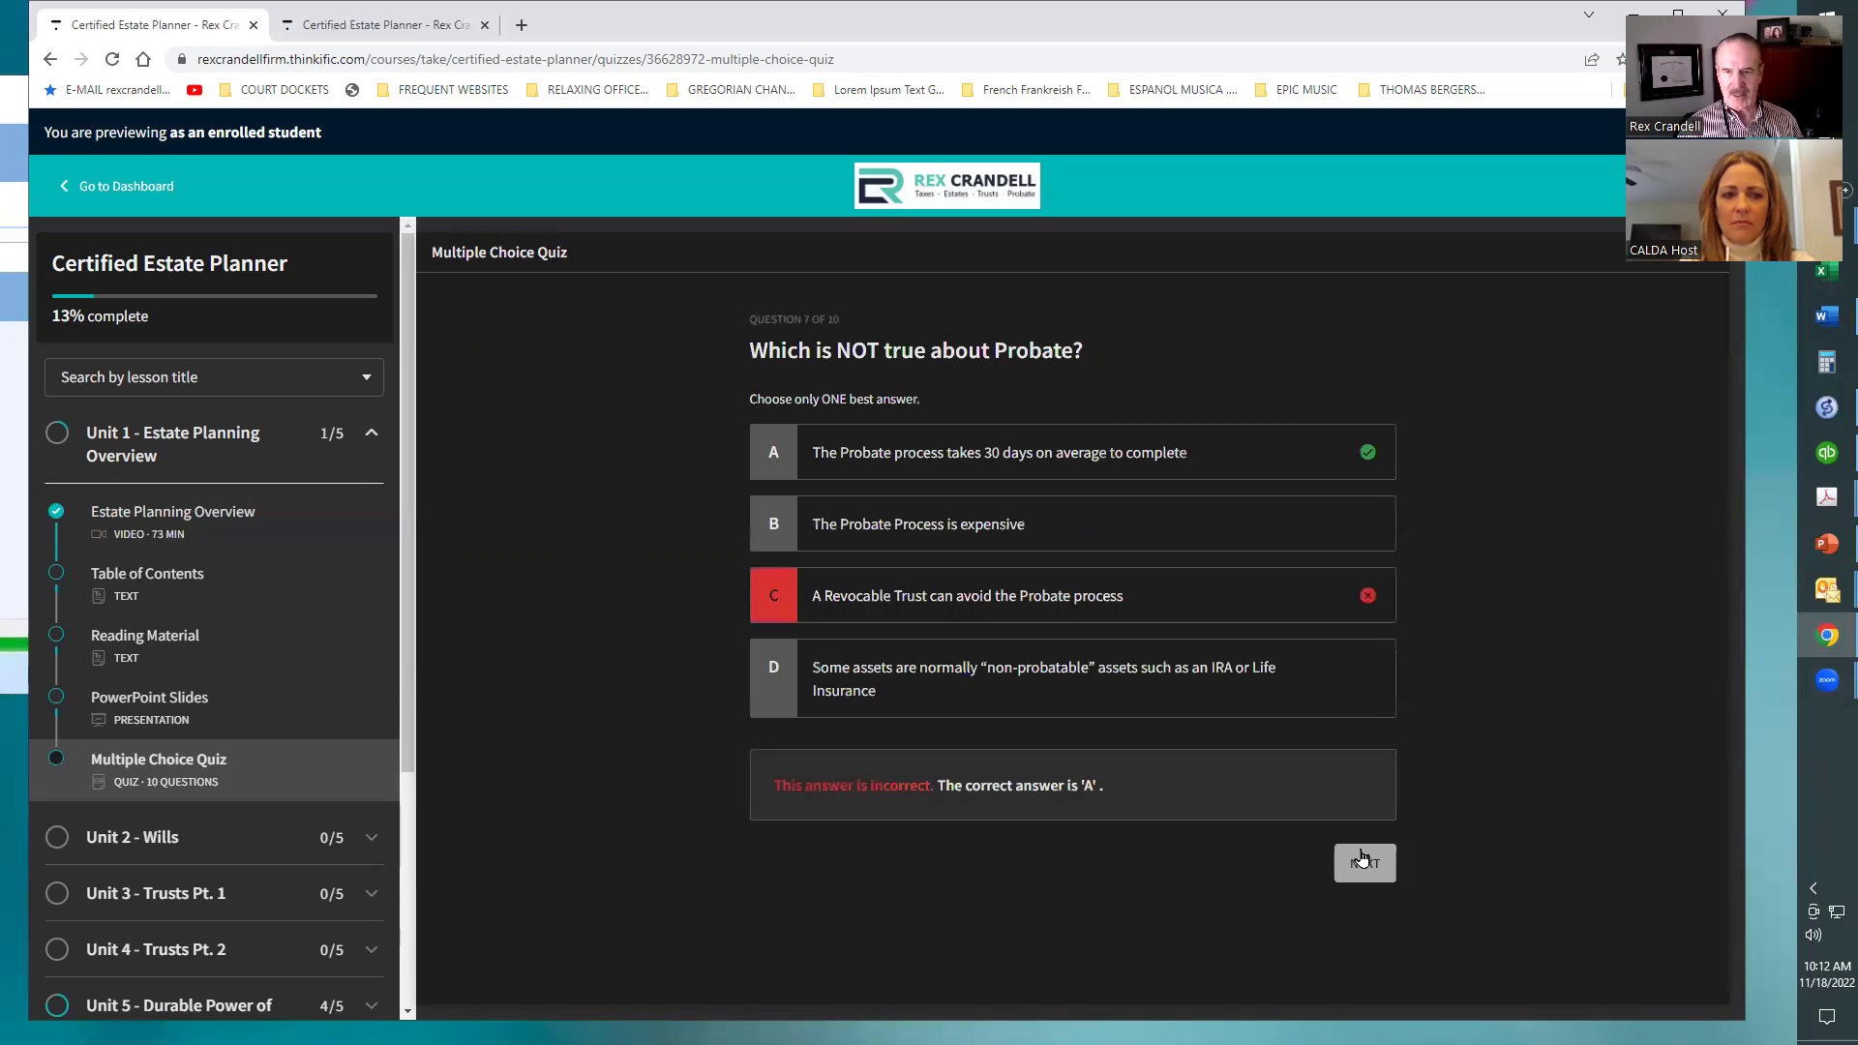
{"action": "left_click", "coordinate": [1363, 860]}
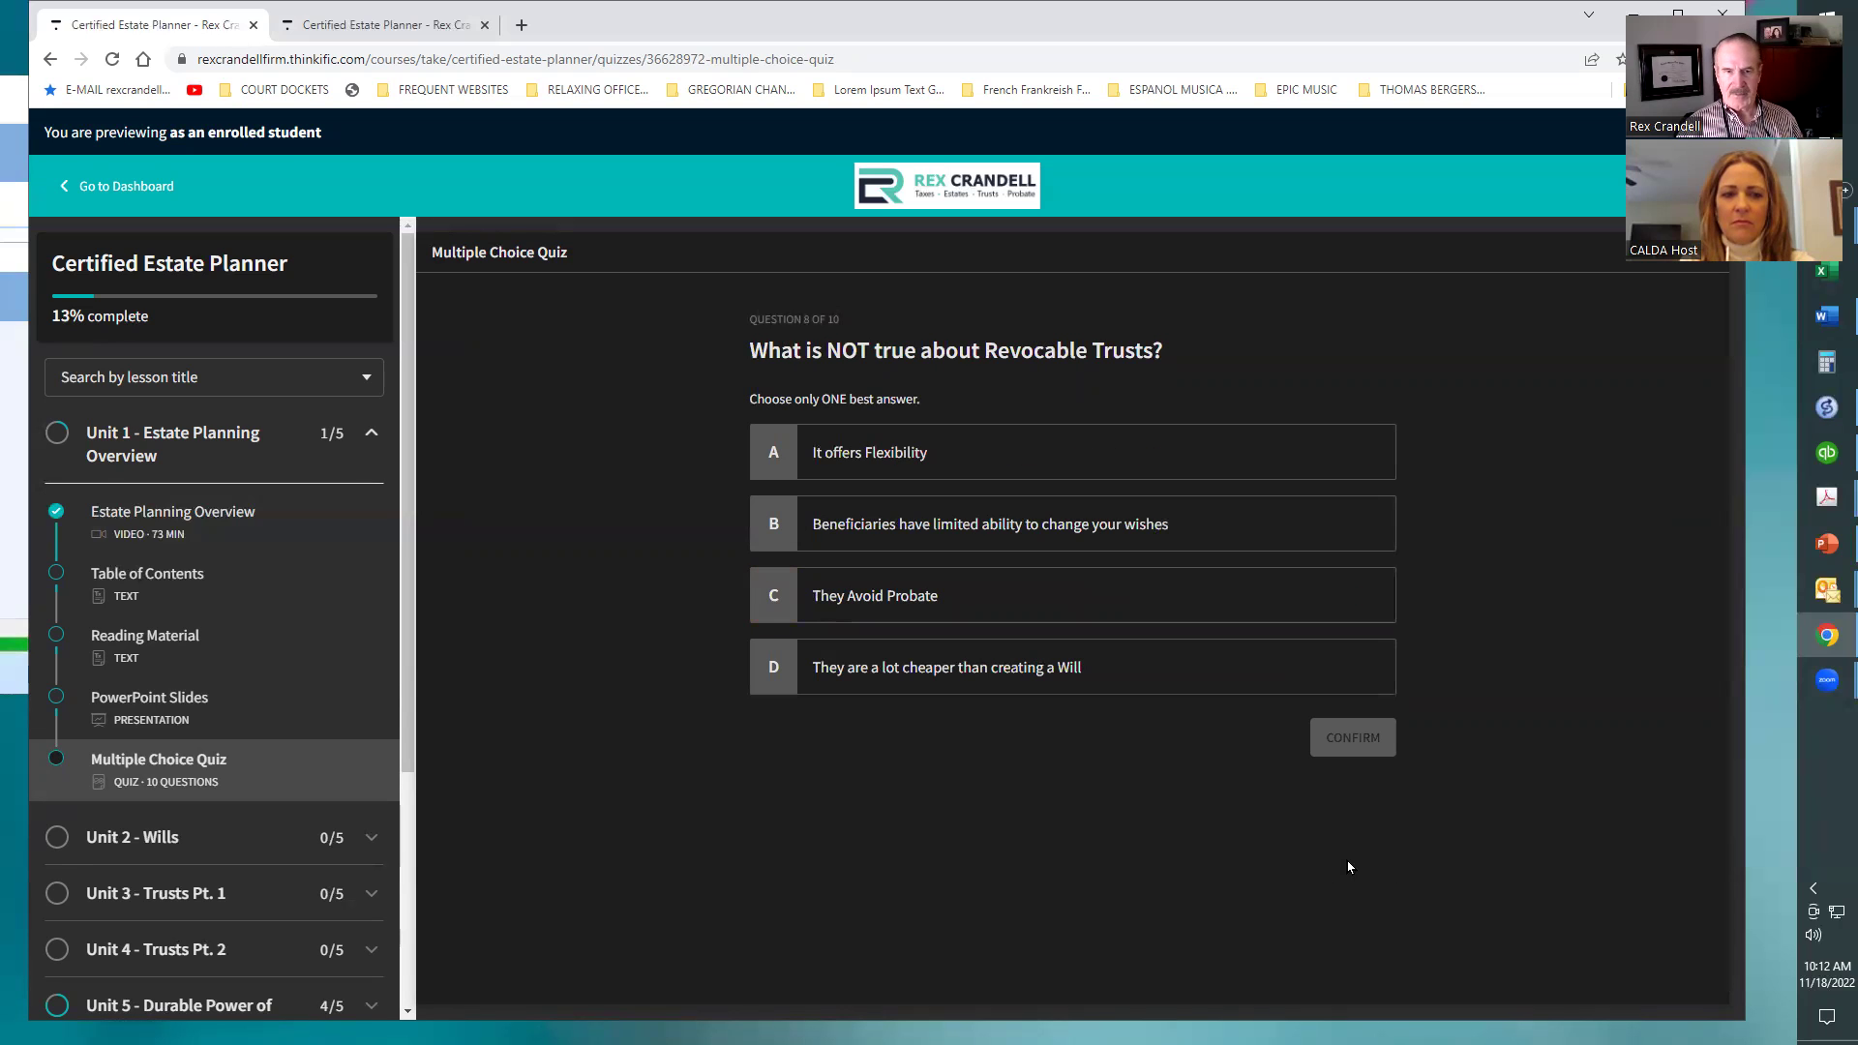
Submit "They are a lot cheaper than creating a Will" for the Revocable Trusts question, and continue to question 9
{"action": "left_click", "coordinate": [1069, 681]}
{"action": "left_click", "coordinate": [1340, 744]}
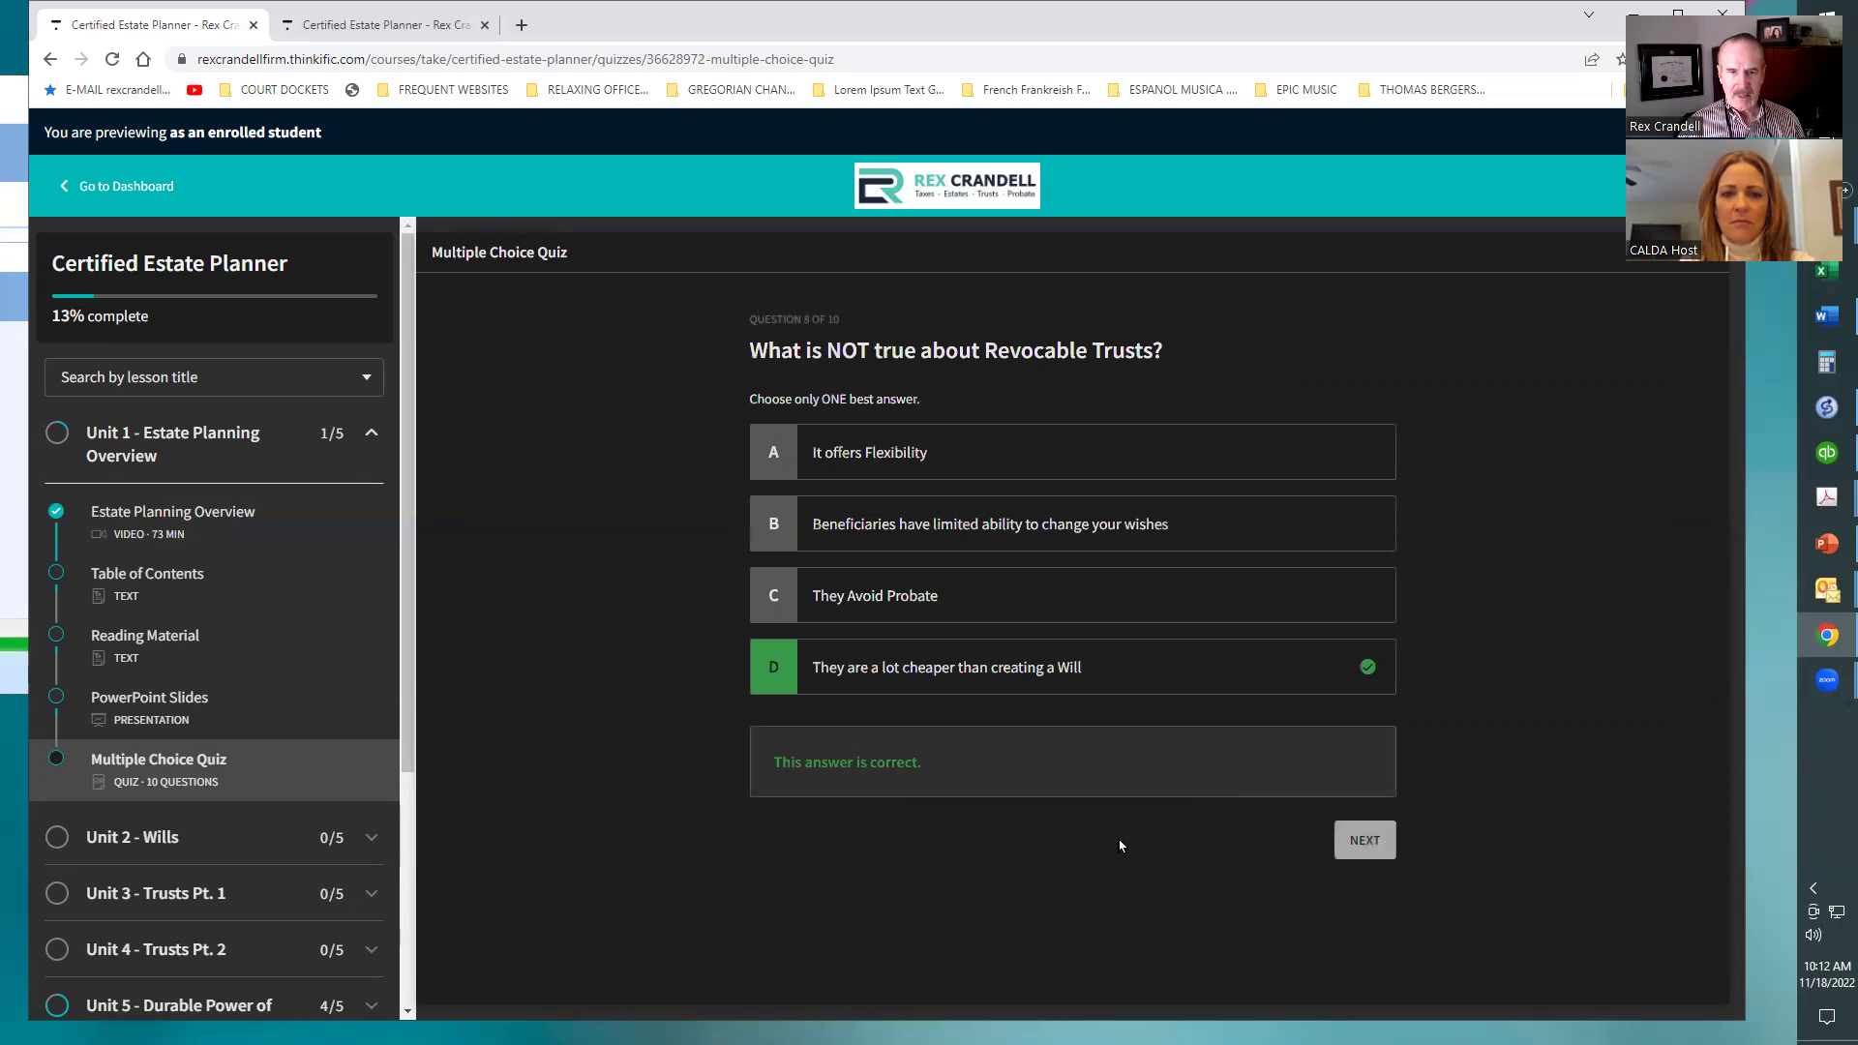
{"action": "left_click", "coordinate": [1372, 834]}
Submit "Petition the court for a Conservatorship" for the question on incapacity under 18, and continue to question 10
{"action": "left_click", "coordinate": [1221, 743]}
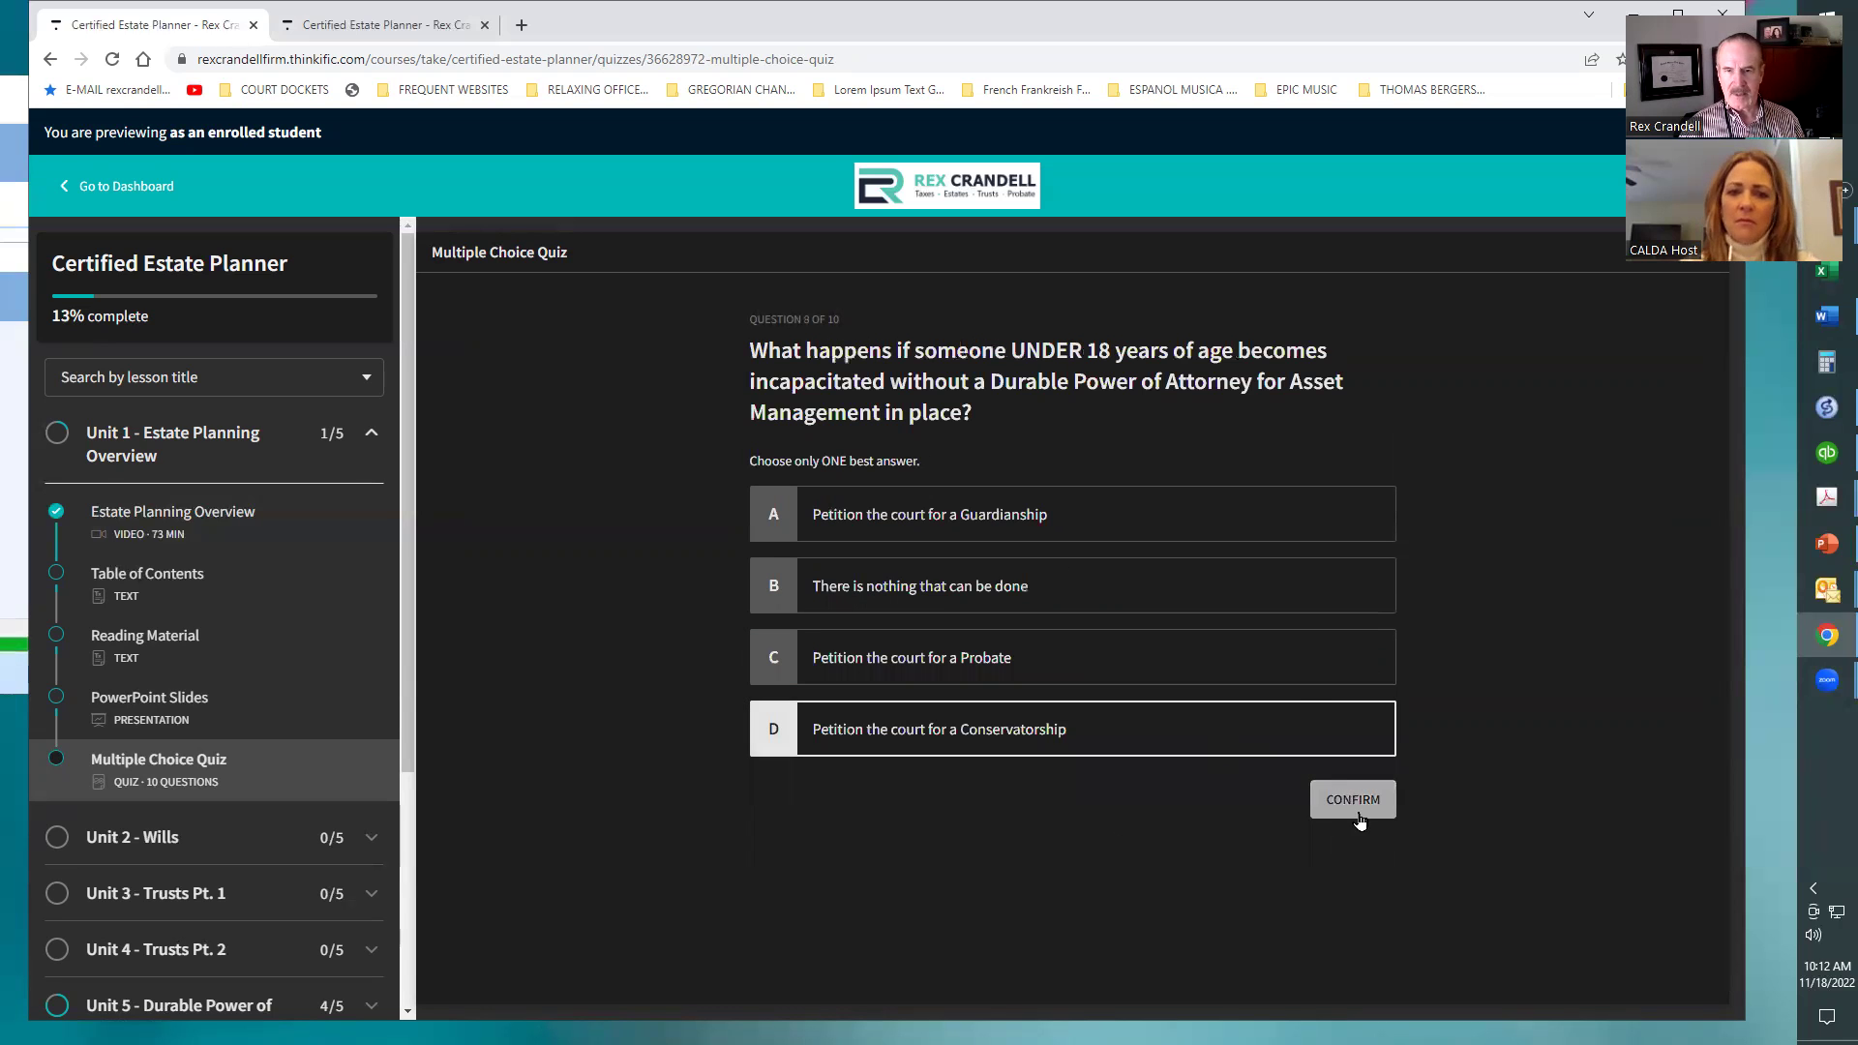
{"action": "left_click", "coordinate": [1351, 797]}
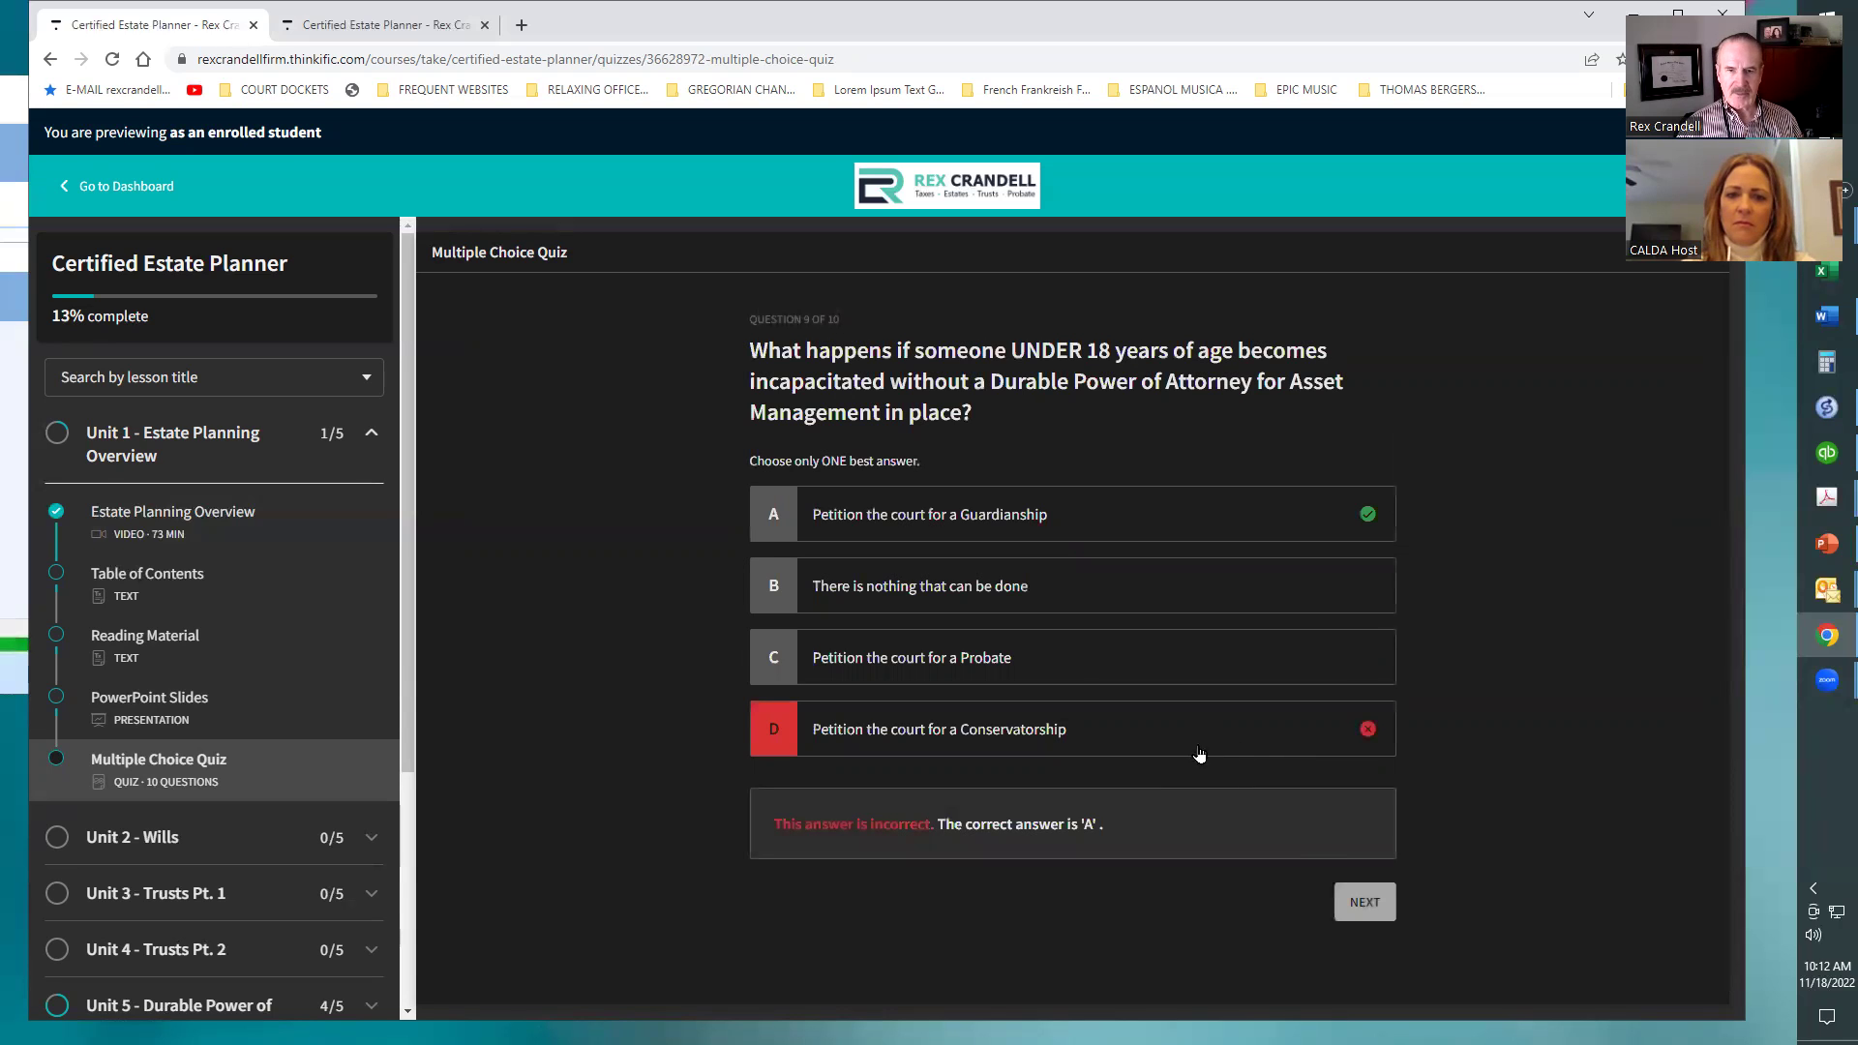
{"action": "left_click", "coordinate": [1359, 904]}
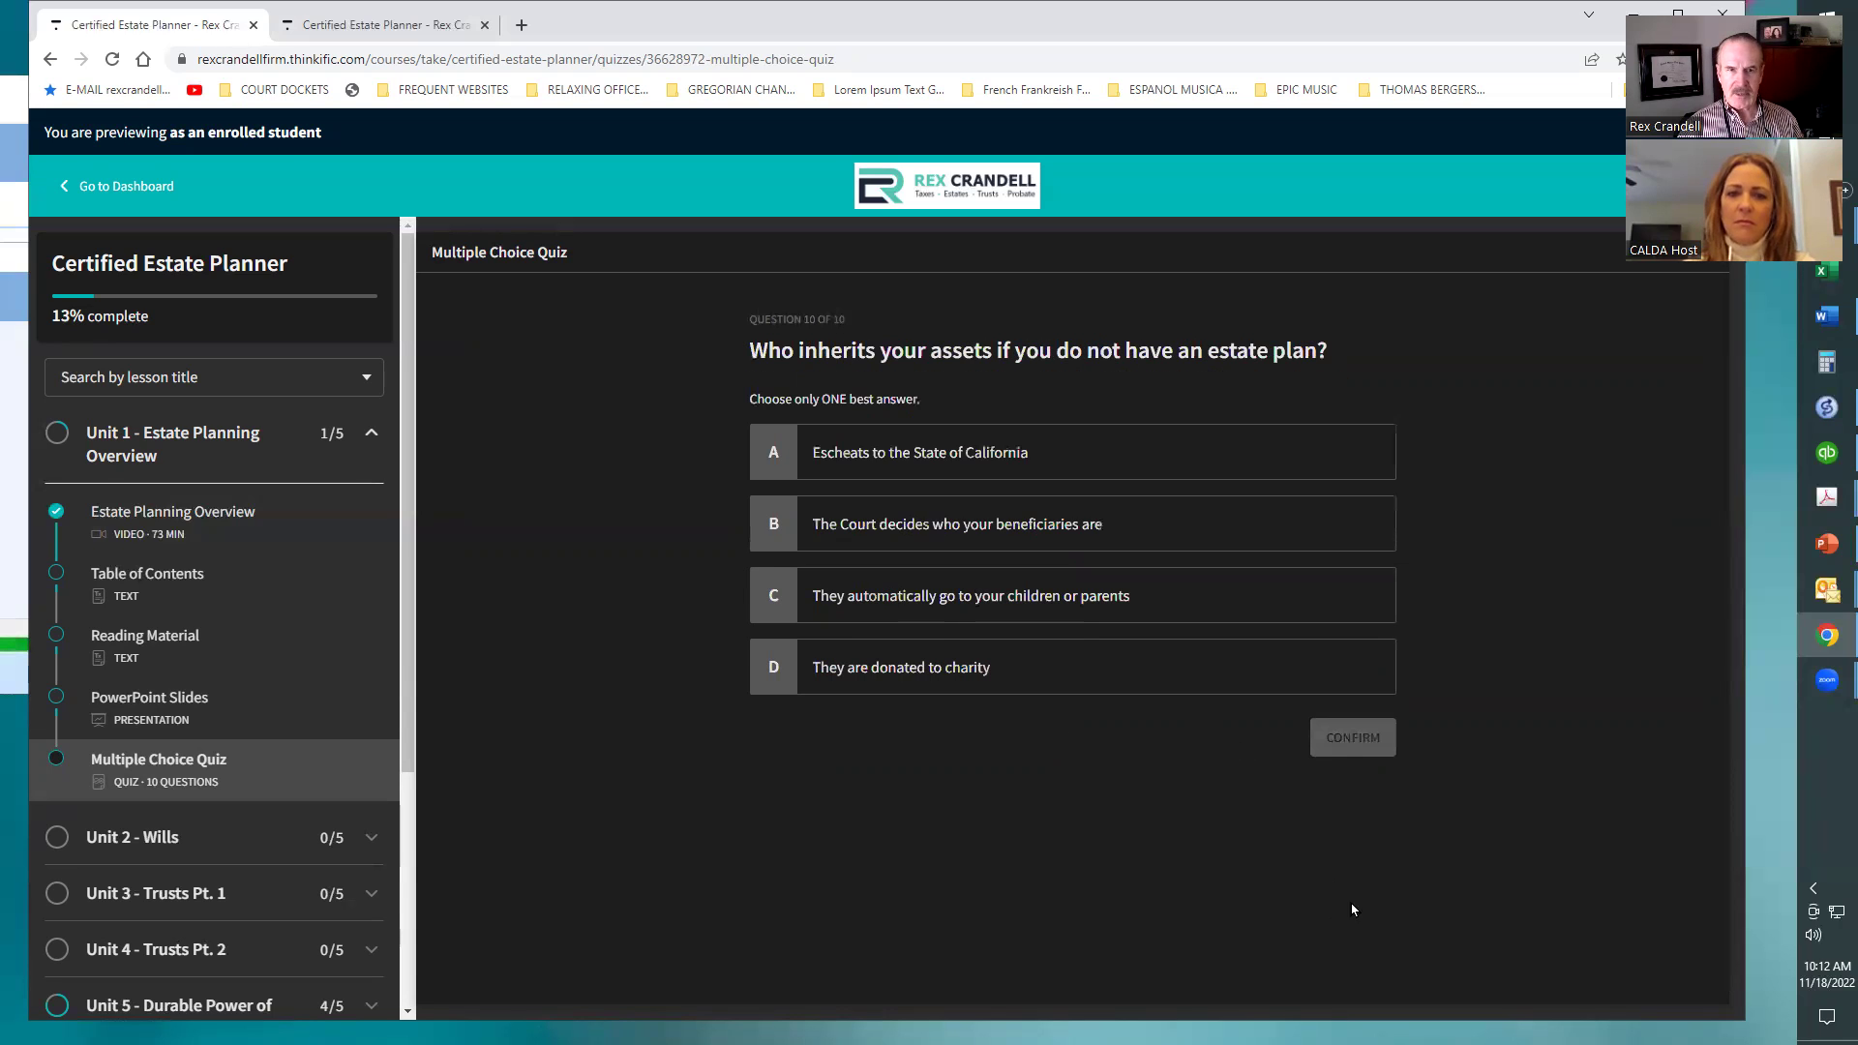
Submit "They are donated to charity" for the question on inheritance without an estate plan, and finish the quiz
{"action": "left_click", "coordinate": [1152, 667]}
{"action": "left_click", "coordinate": [1337, 735]}
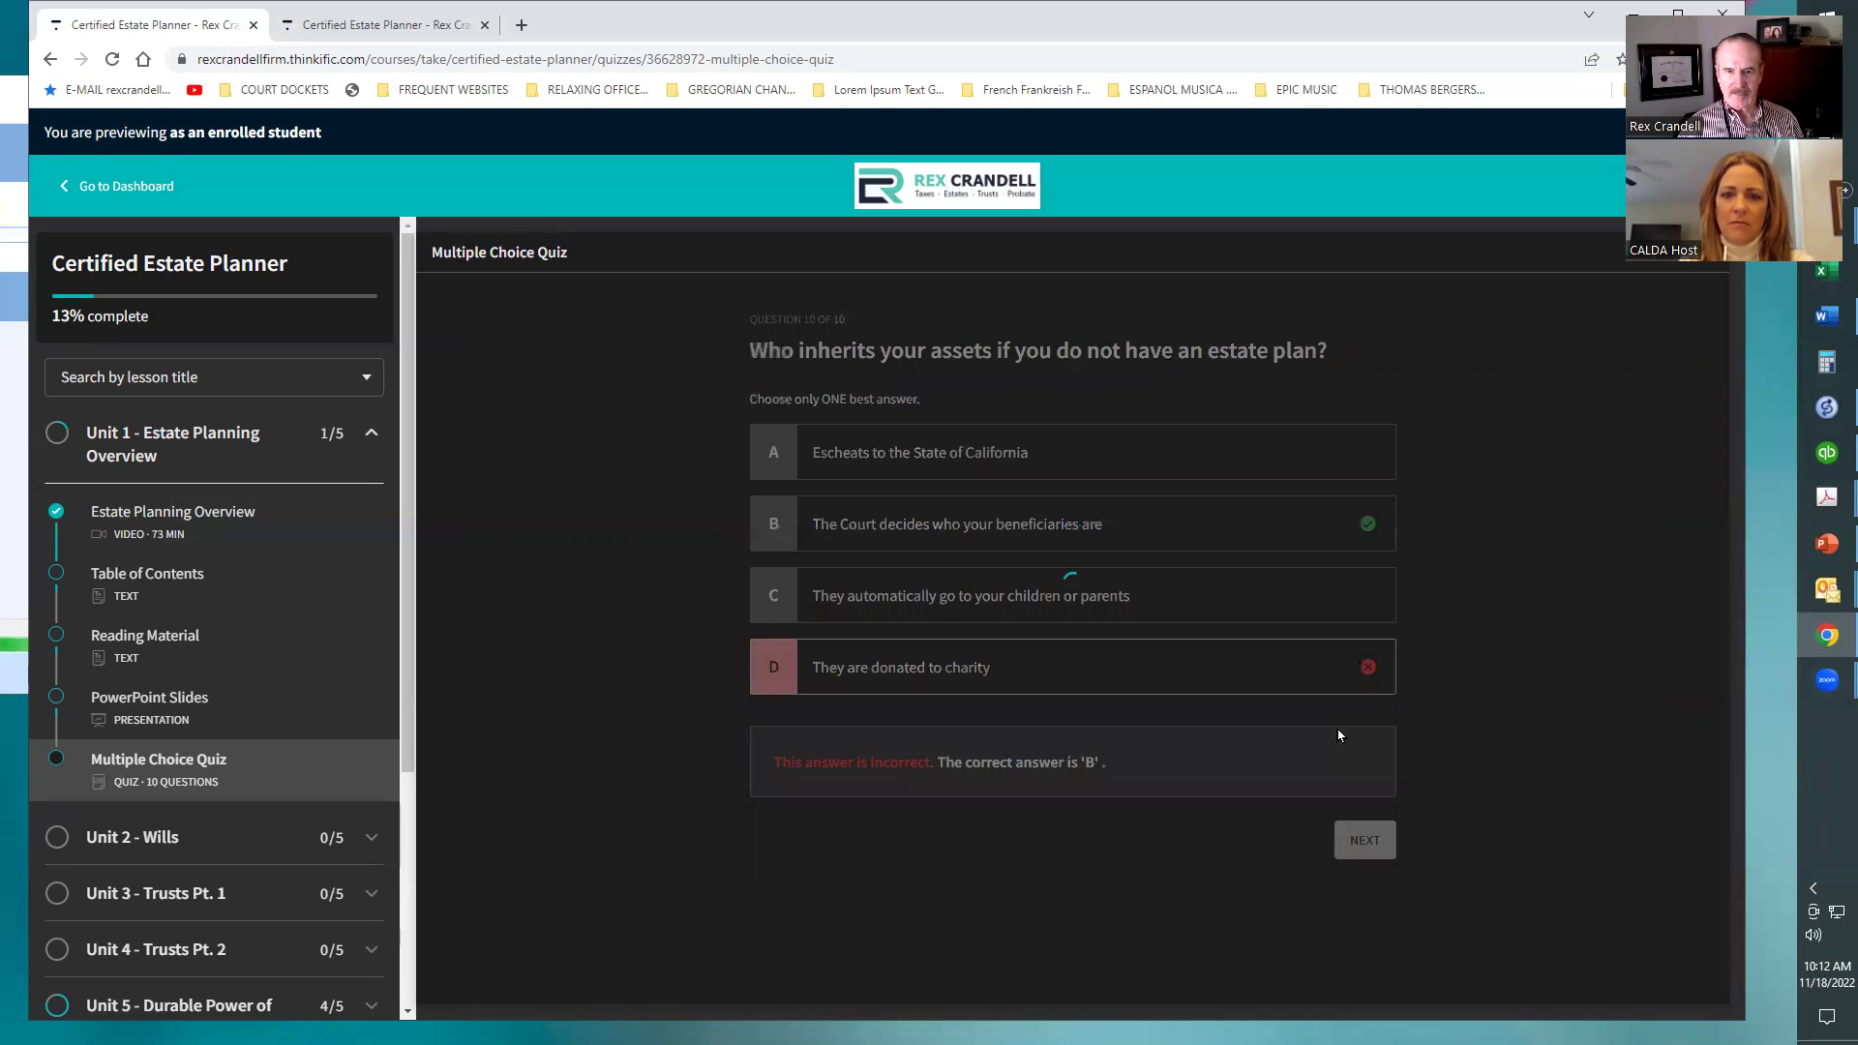
{"action": "left_click", "coordinate": [1355, 838]}
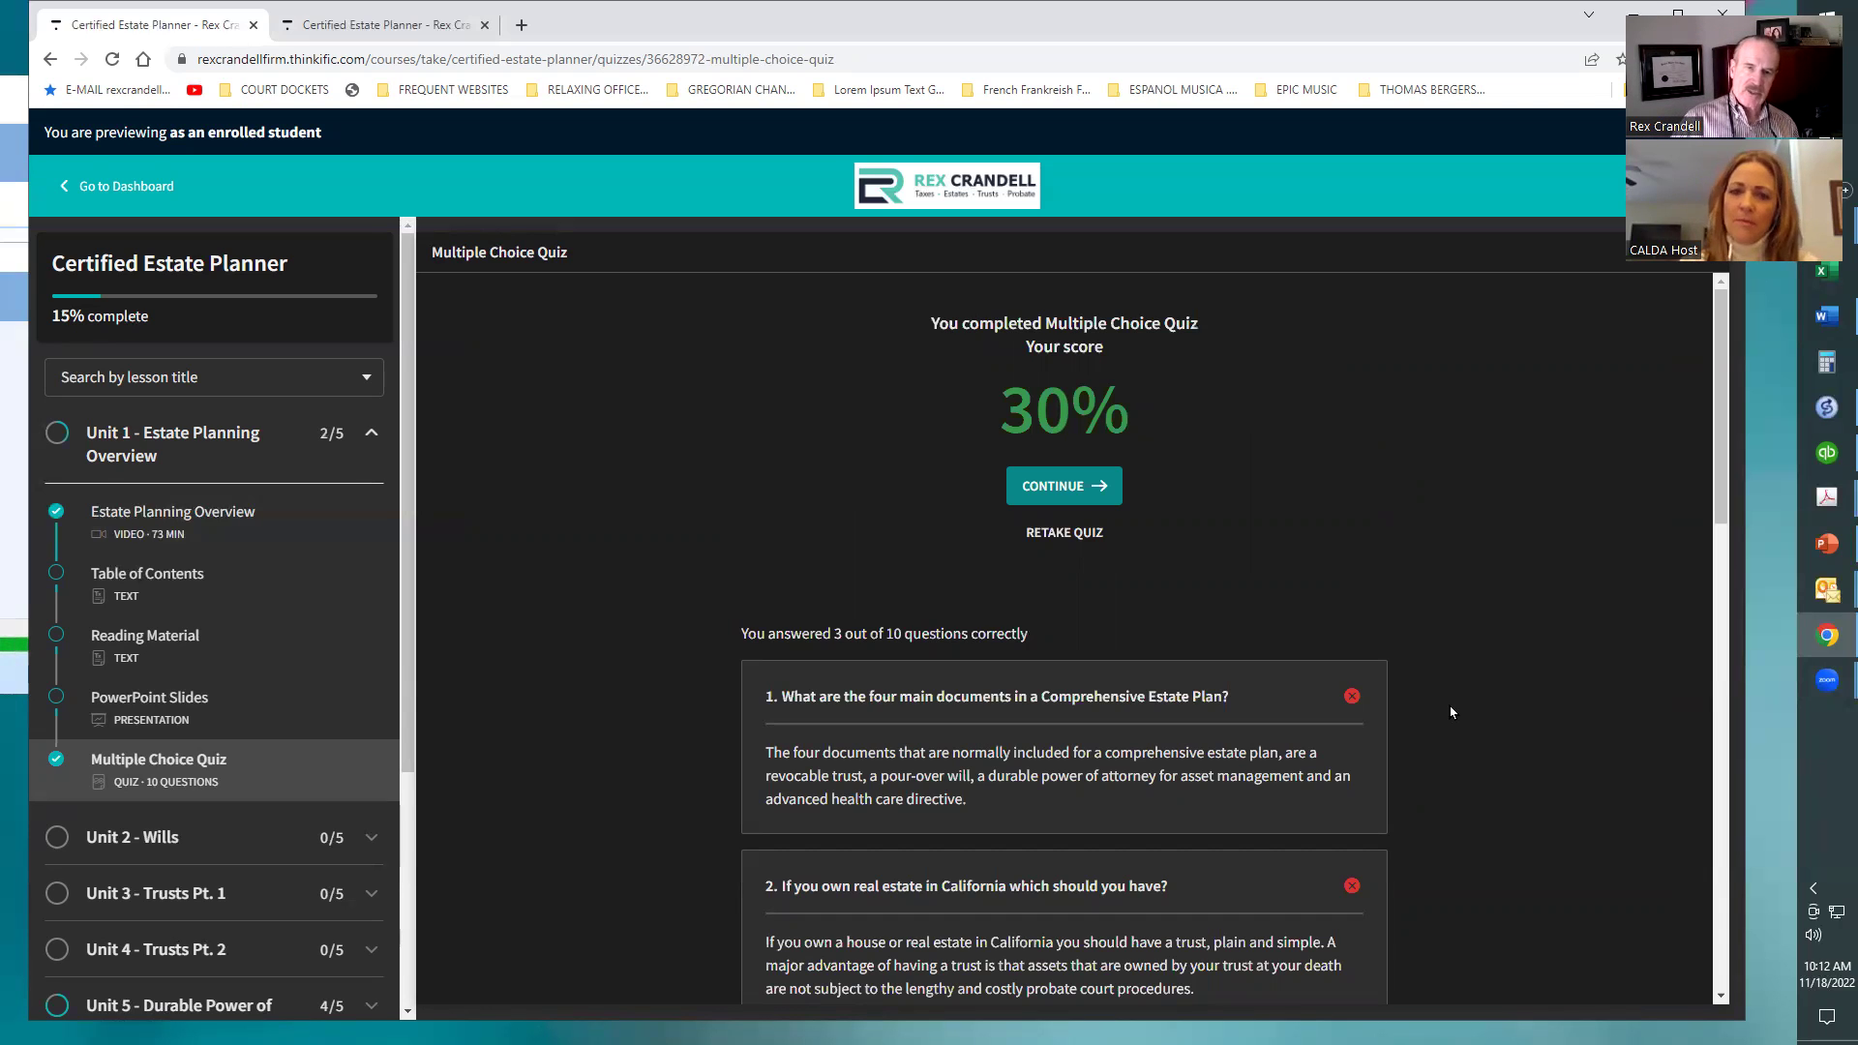
Examine the quiz results, reading the score and the explanations given for all ten questions
{"action": "scroll", "coordinate": [1453, 705], "scroll_direction": "down", "scroll_amount": 3}
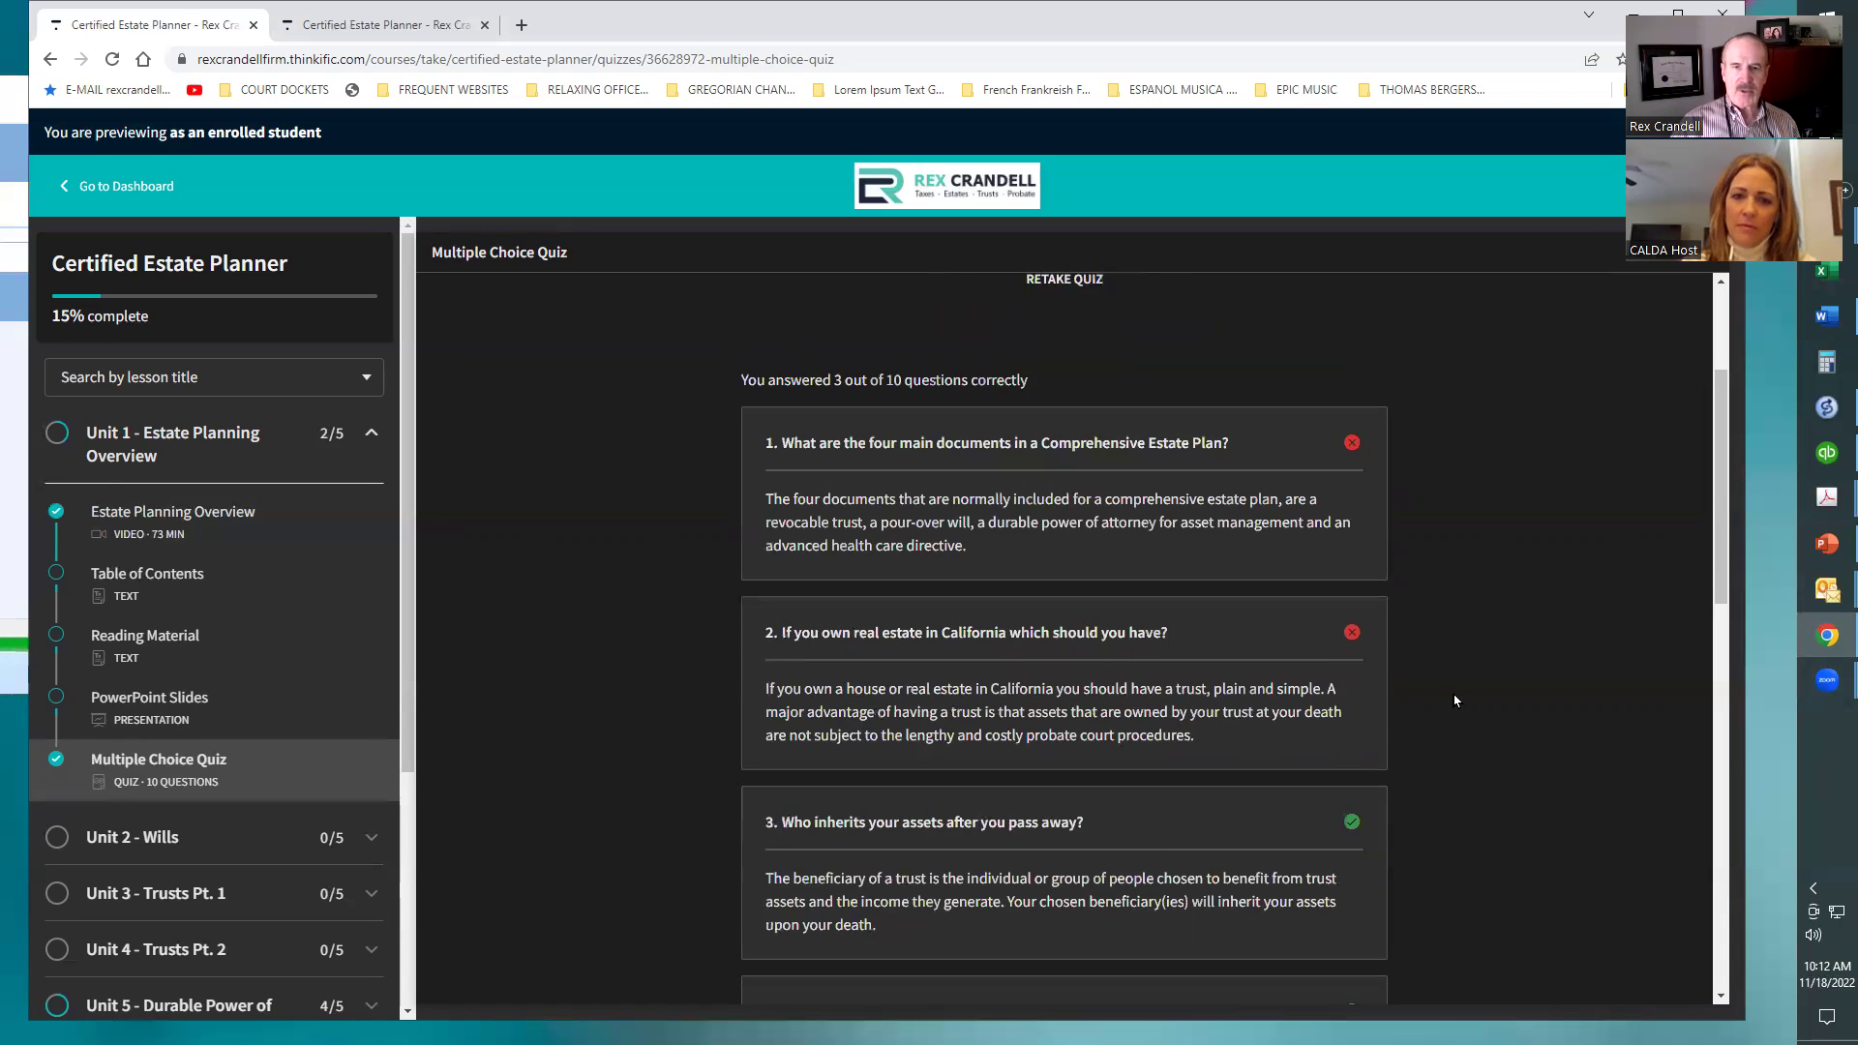
{"action": "scroll", "coordinate": [1454, 699], "scroll_direction": "down", "scroll_amount": 9}
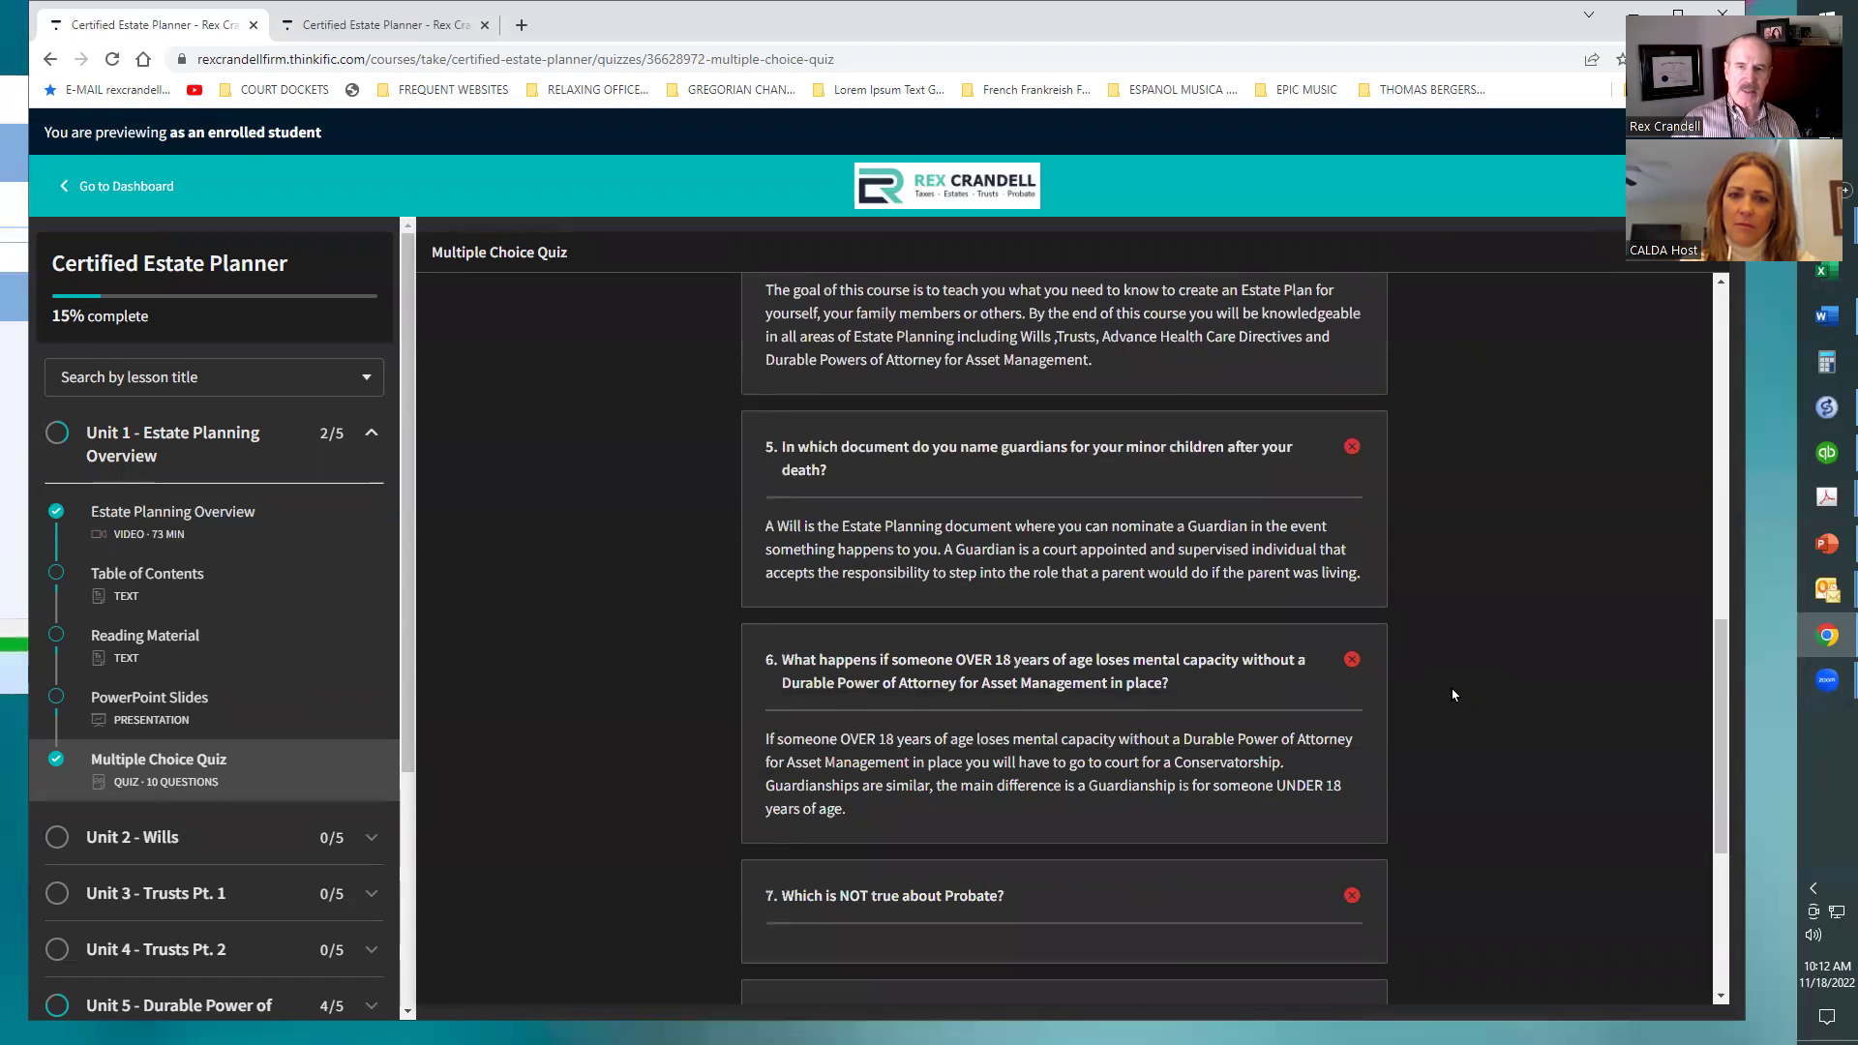
{"action": "scroll", "coordinate": [1452, 695], "scroll_direction": "down", "scroll_amount": 5}
{"action": "scroll", "coordinate": [1453, 693], "scroll_direction": "up", "scroll_amount": 15}
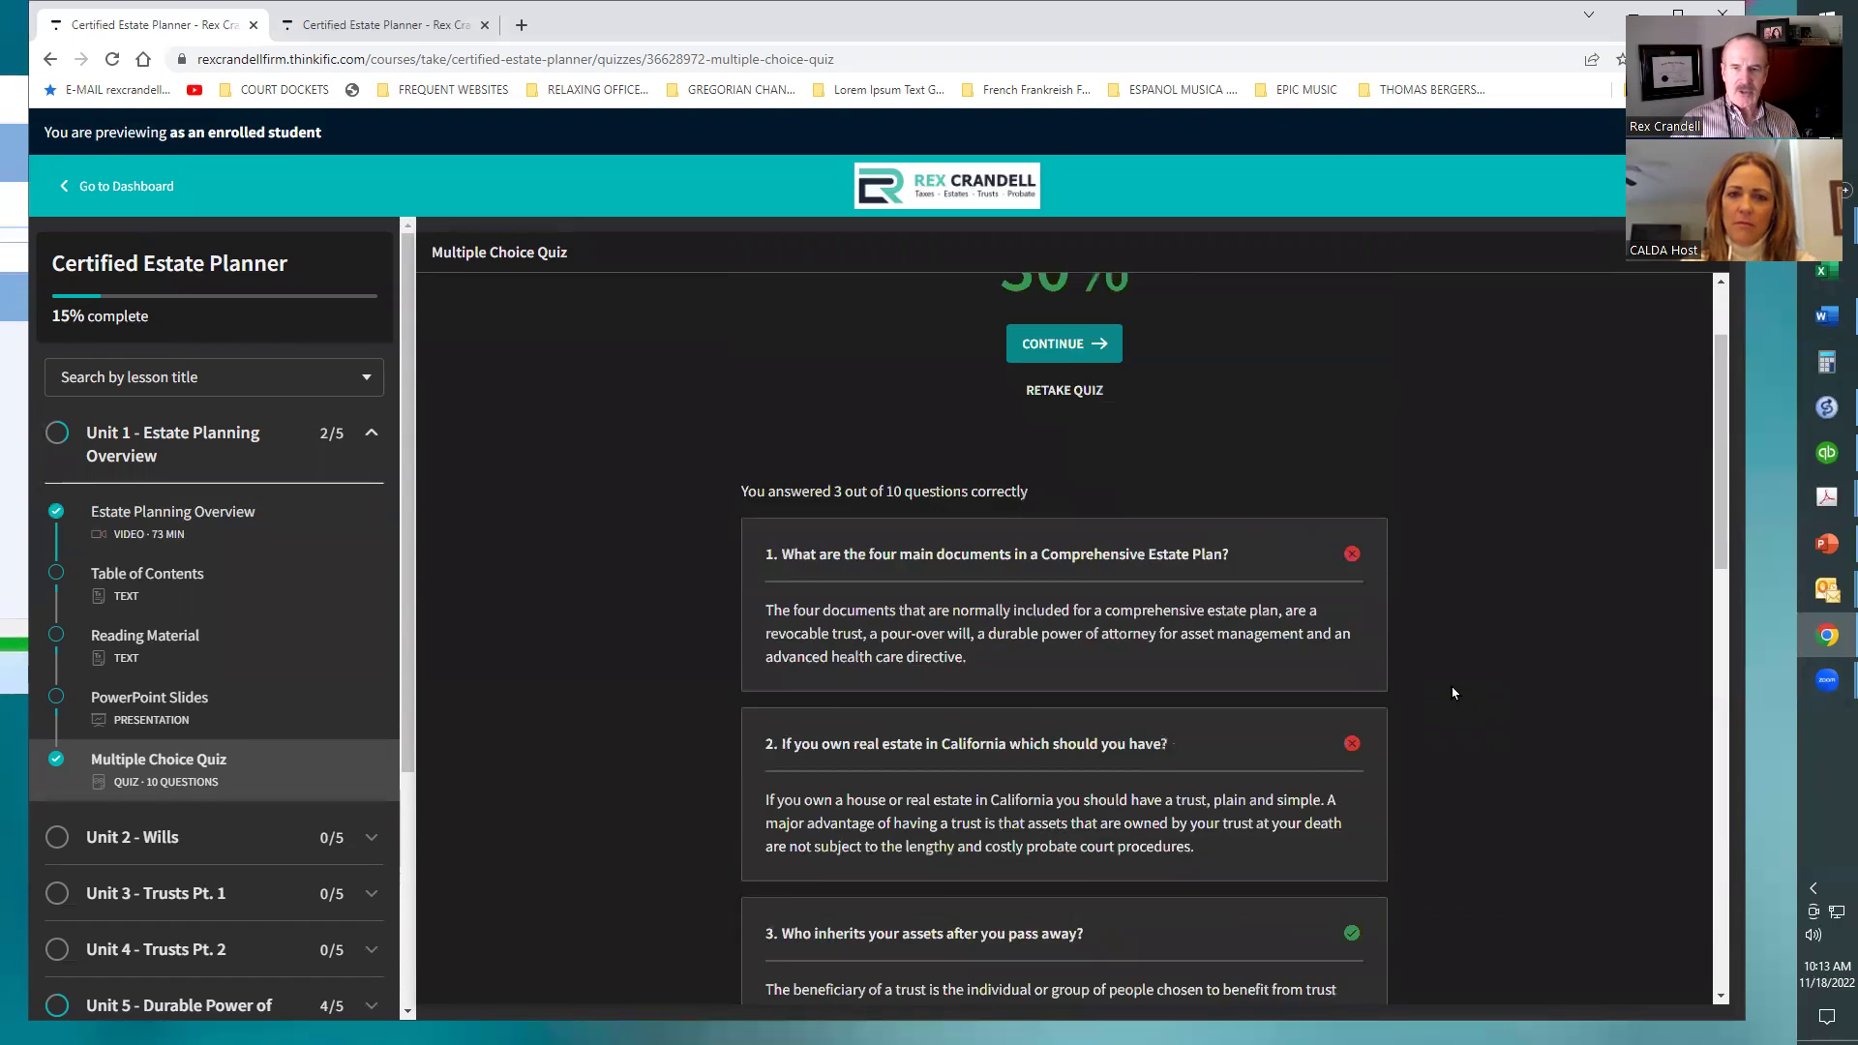
{"action": "scroll", "coordinate": [1453, 693], "scroll_direction": "down", "scroll_amount": 6}
{"action": "scroll", "coordinate": [1453, 693], "scroll_direction": "up", "scroll_amount": 4}
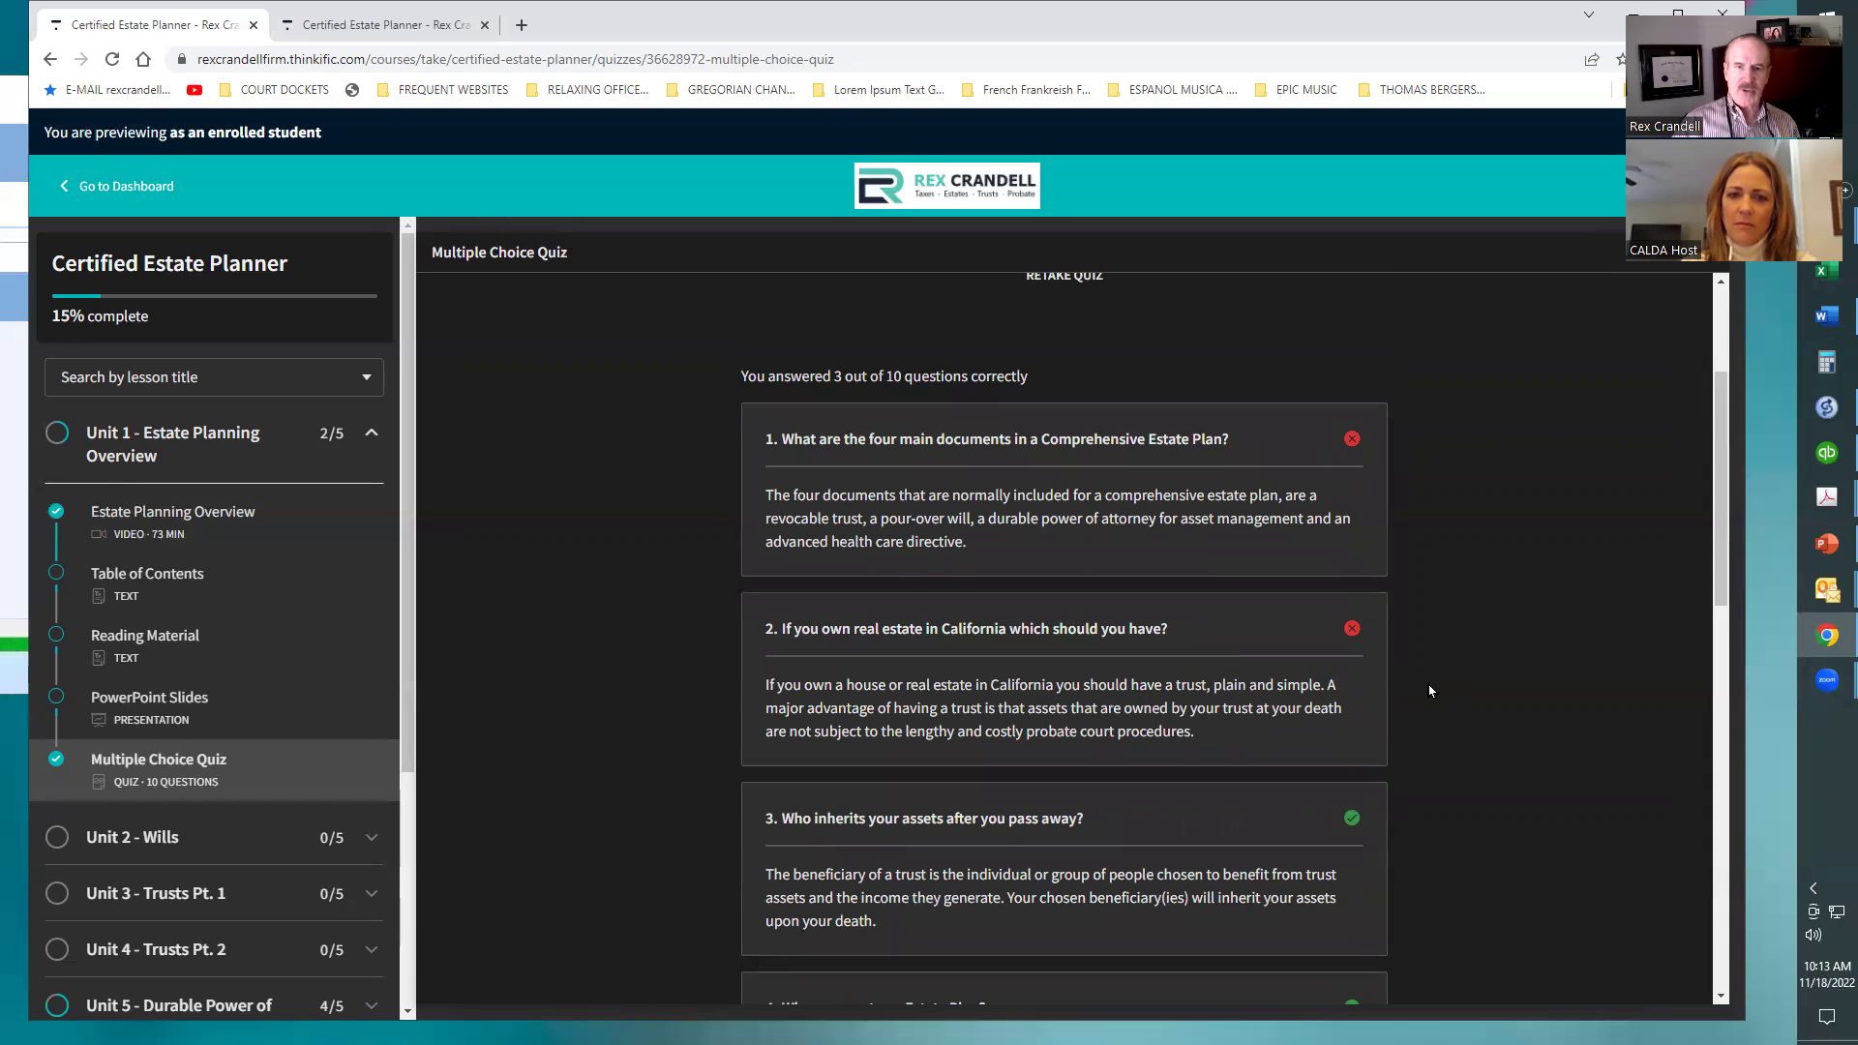
{"action": "scroll", "coordinate": [1432, 687], "scroll_direction": "up", "scroll_amount": 3}
{"action": "scroll", "coordinate": [1435, 681], "scroll_direction": "down", "scroll_amount": 12}
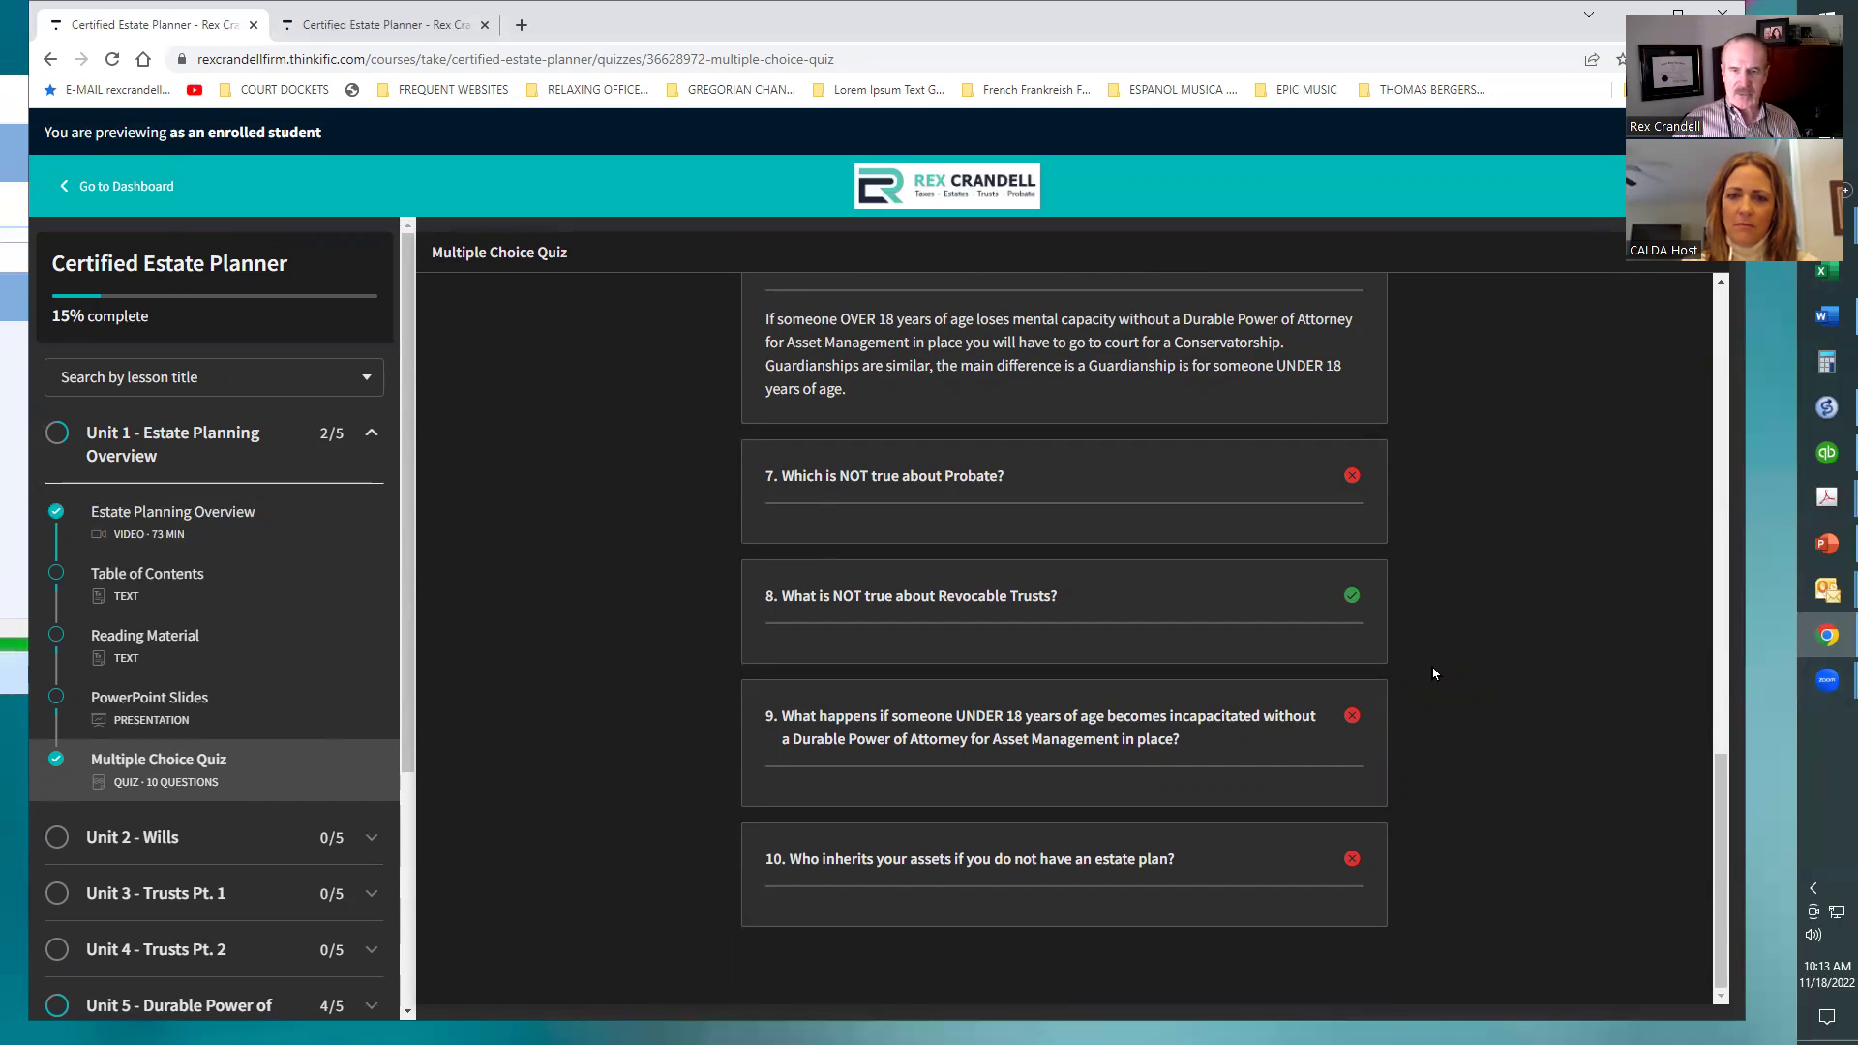
{"action": "scroll", "coordinate": [1434, 674], "scroll_direction": "up", "scroll_amount": 12}
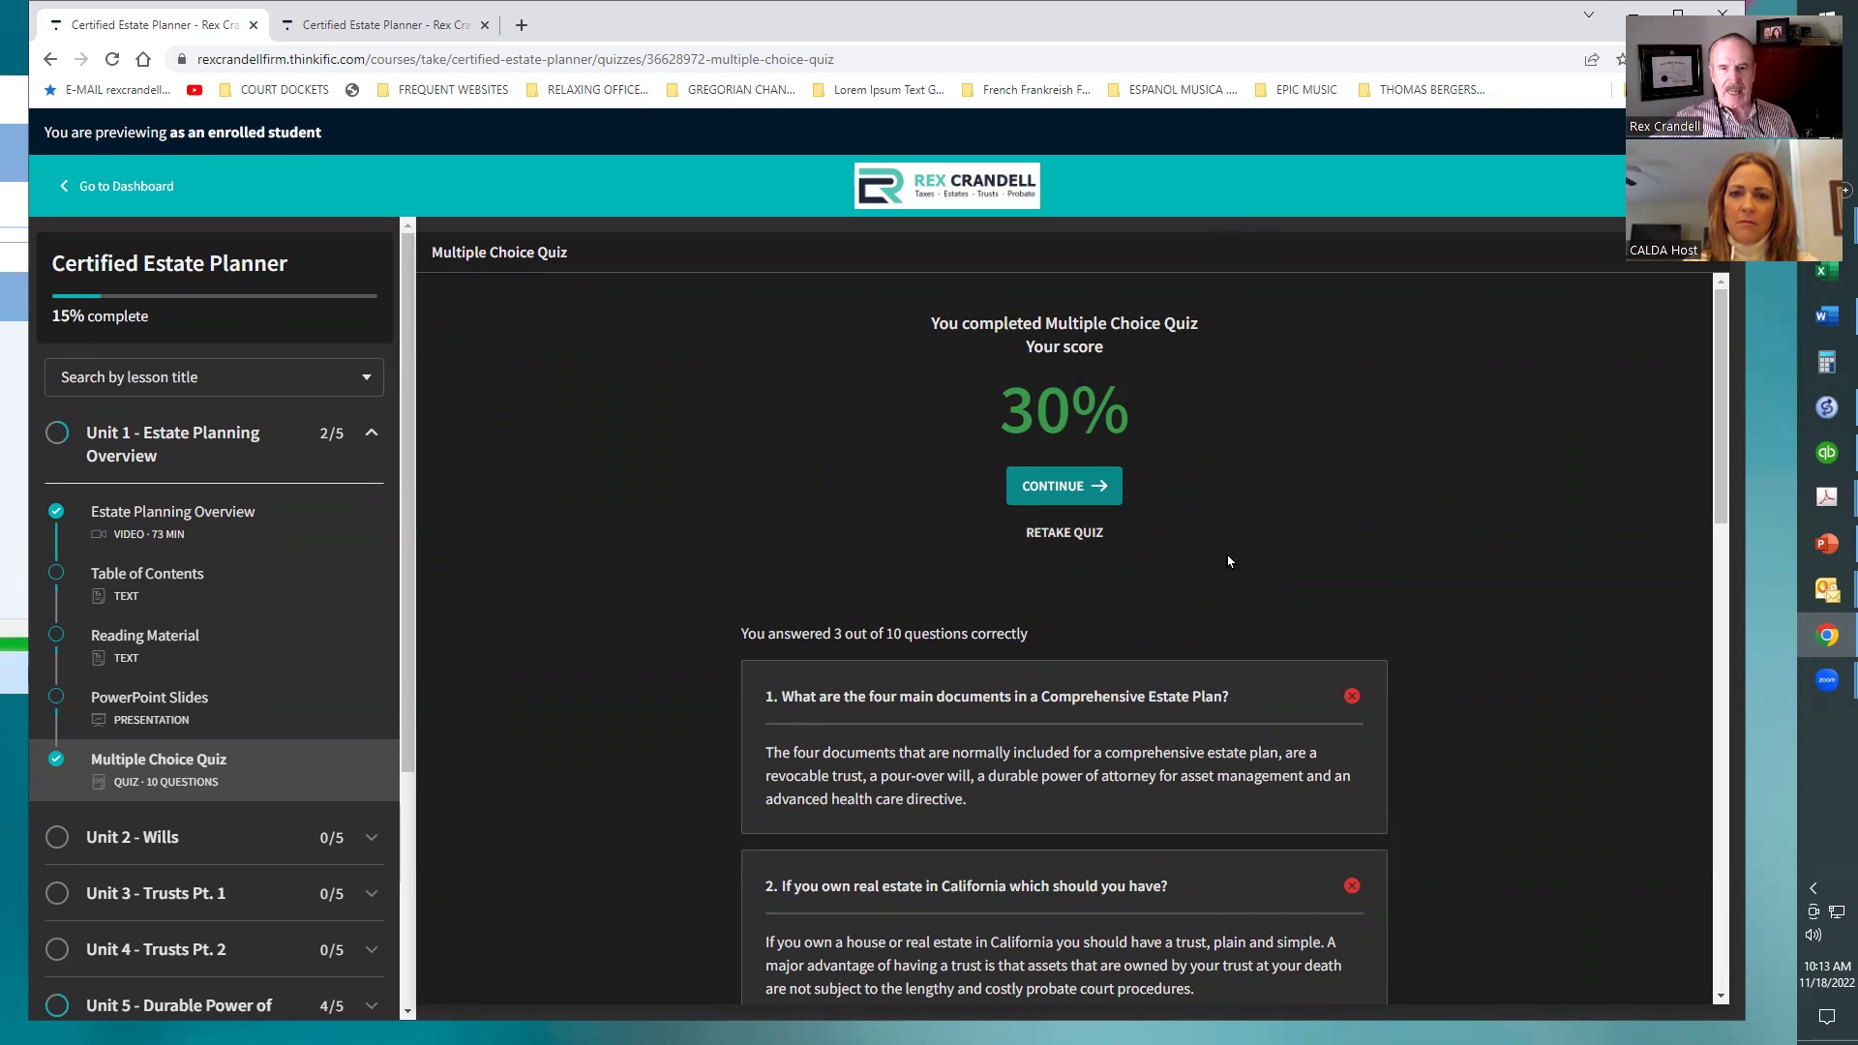
Continue from the quiz results to Unit 2's Last Will & Testament lesson and play its video
{"action": "left_click", "coordinate": [1029, 485]}
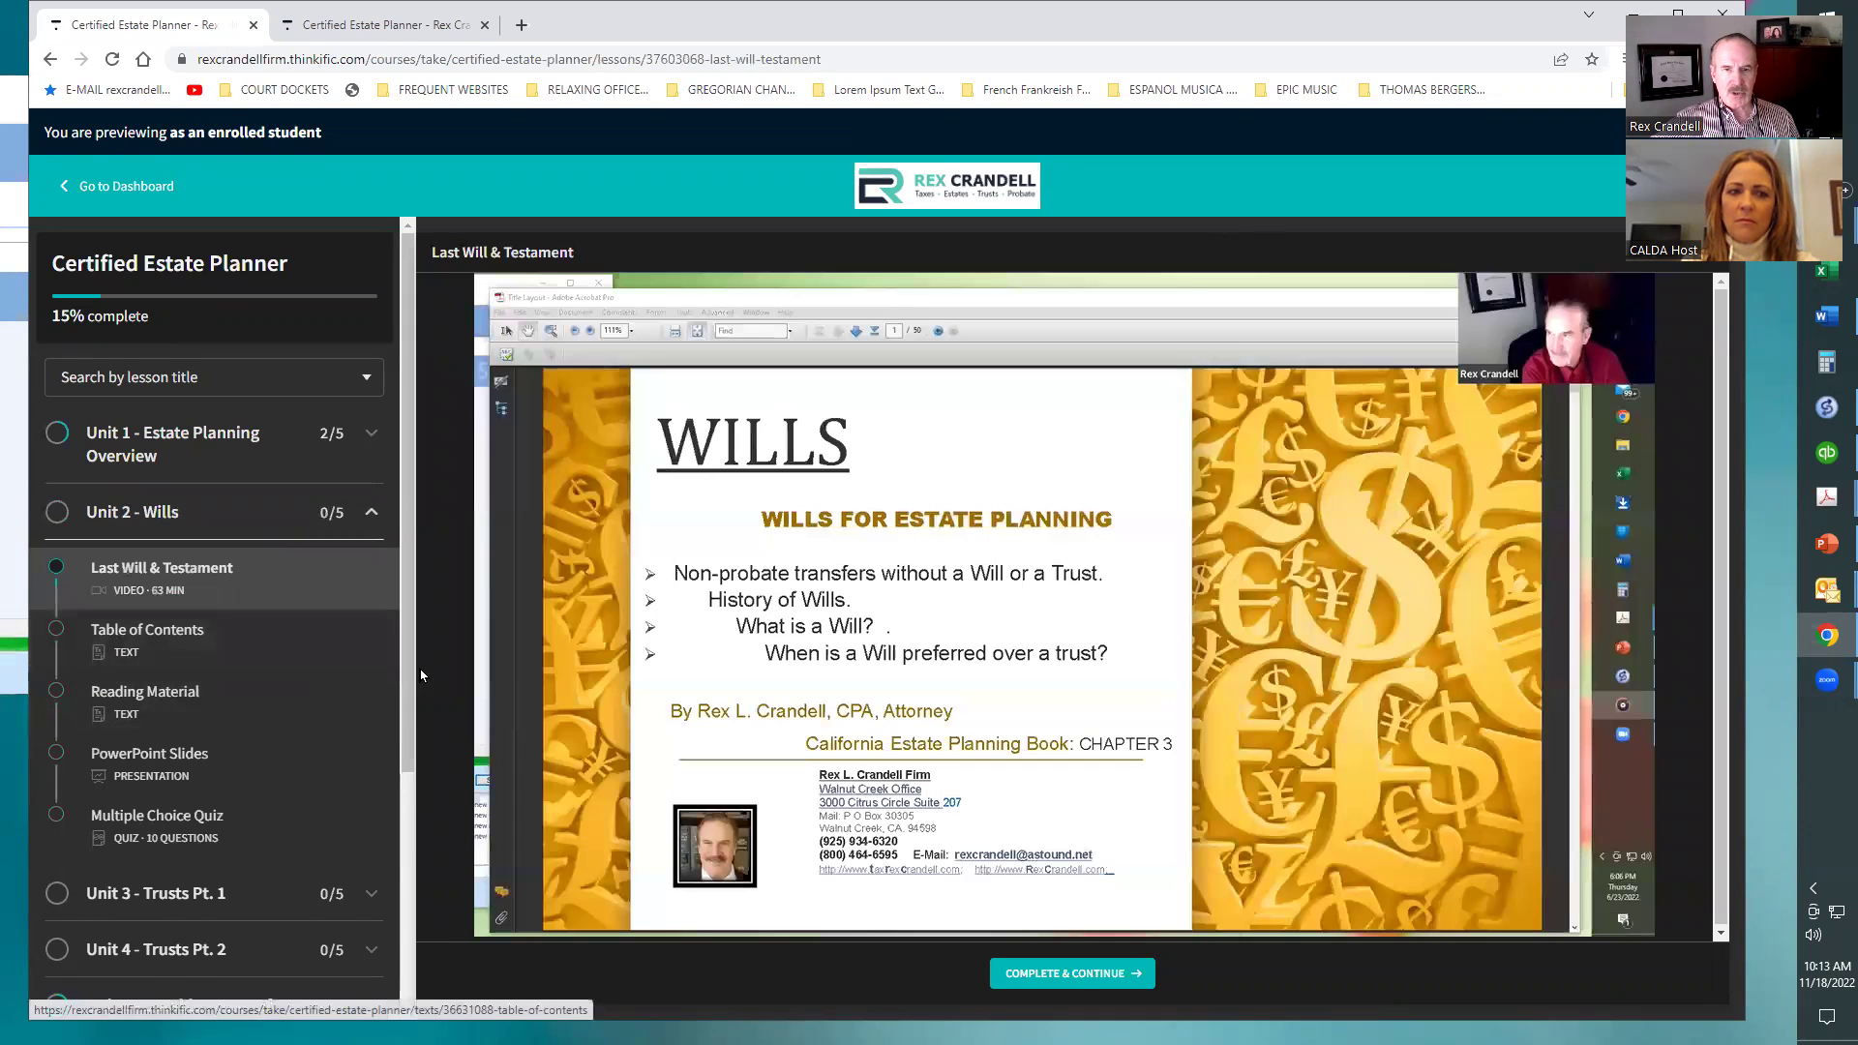
{"action": "left_click", "coordinate": [500, 917]}
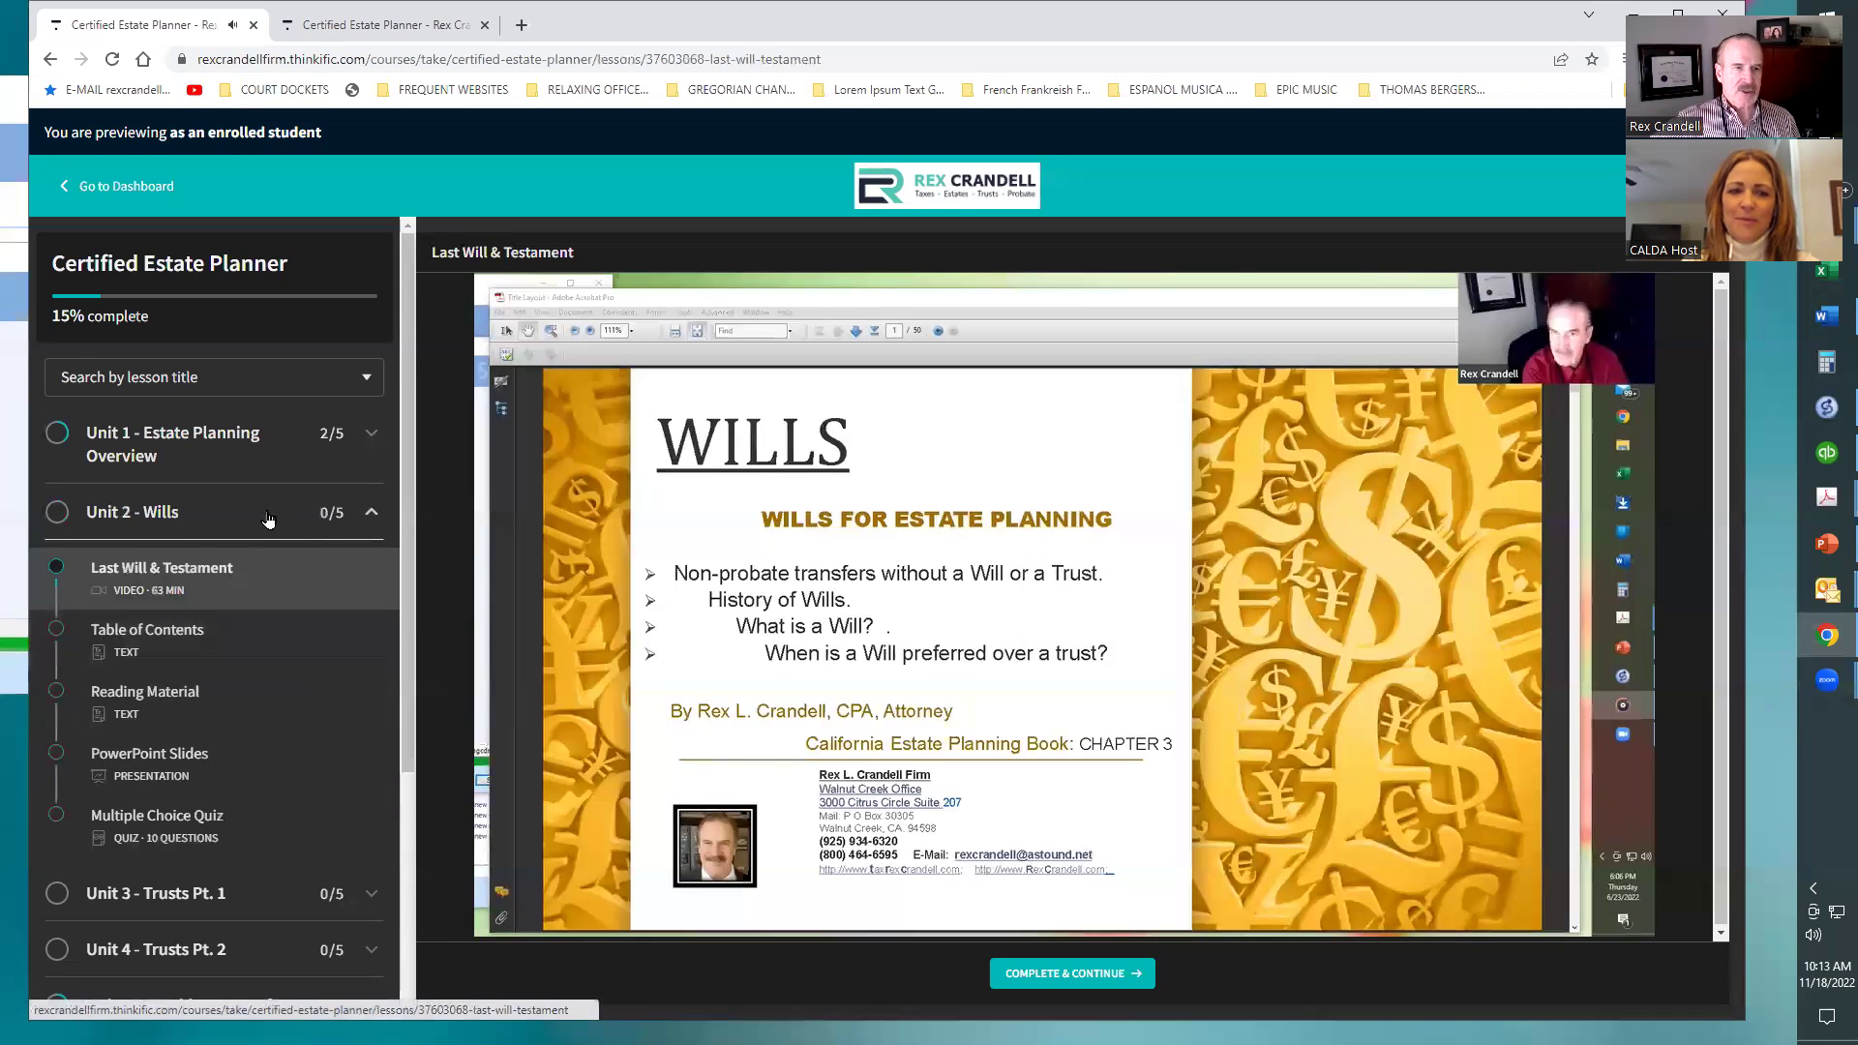
Look through the course outline, checking the lessons under Unit 2 - Wills and Unit 3 - Trusts Pt. 1 and the remaining units through Unit 8
{"action": "left_click", "coordinate": [372, 512]}
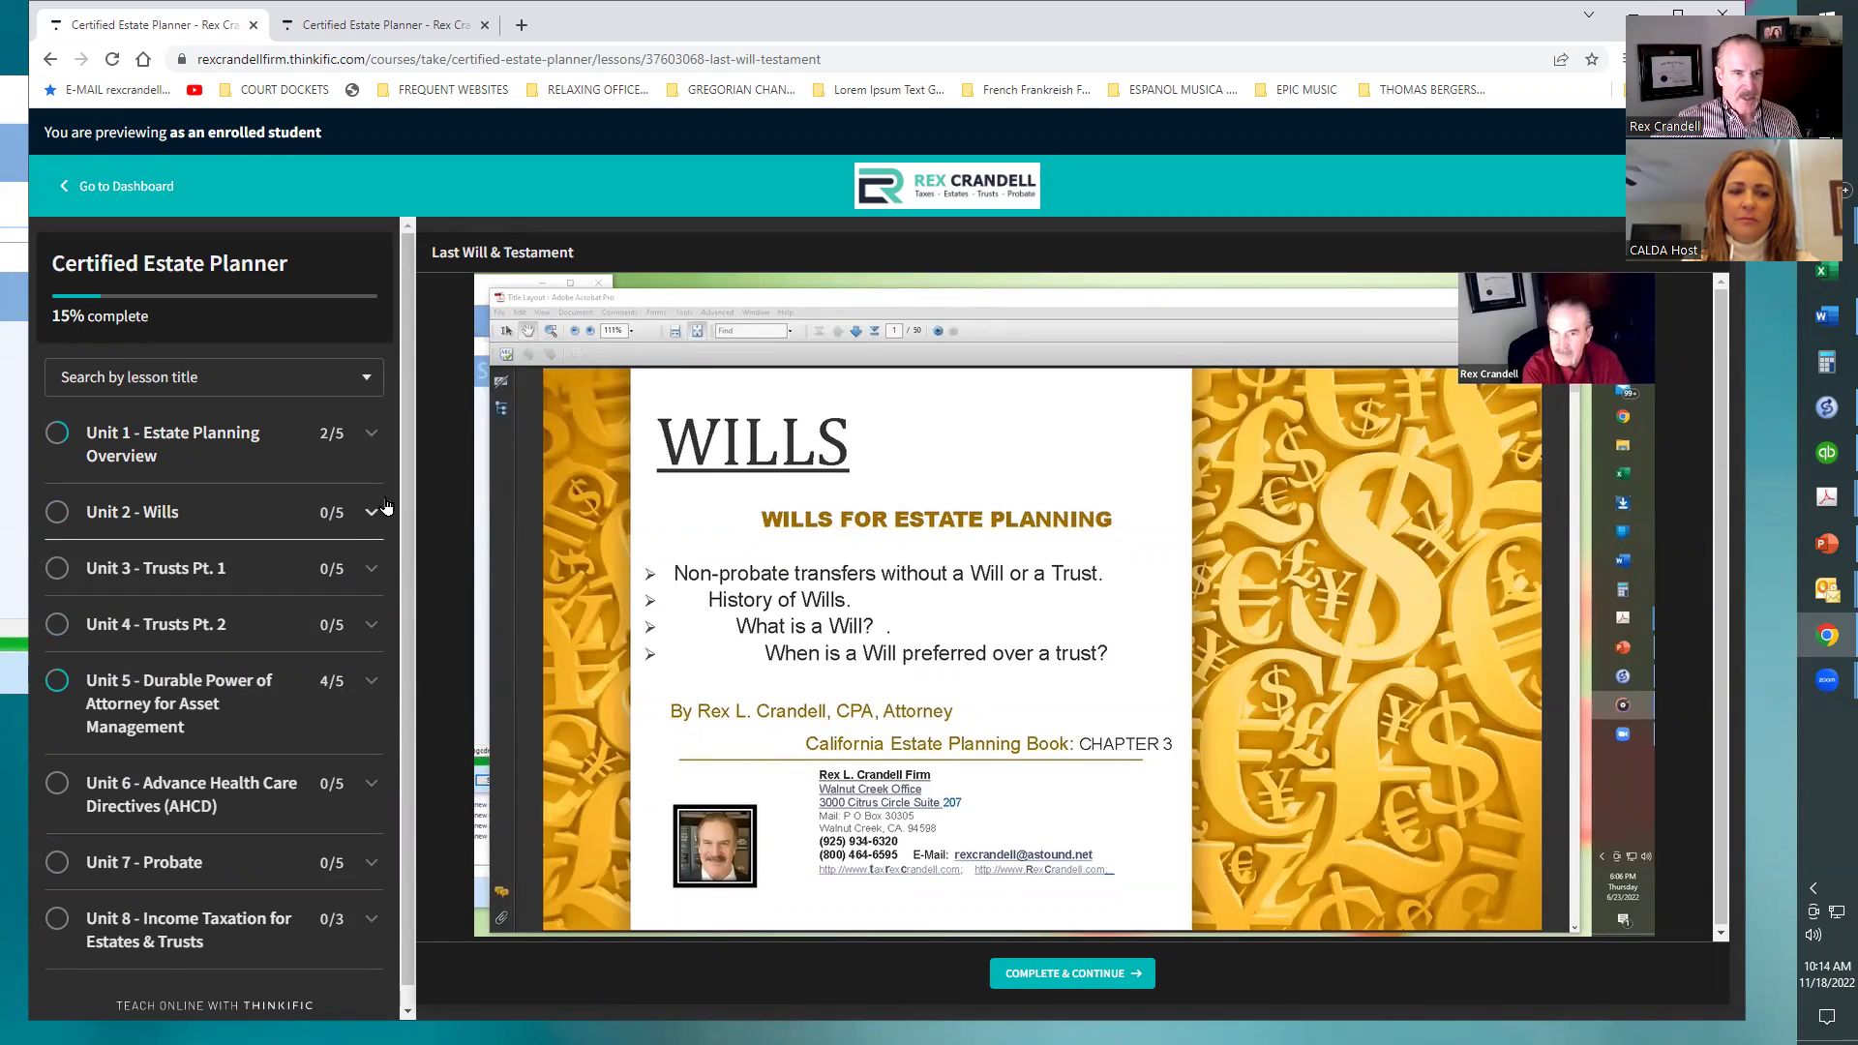
{"action": "left_click", "coordinate": [360, 522]}
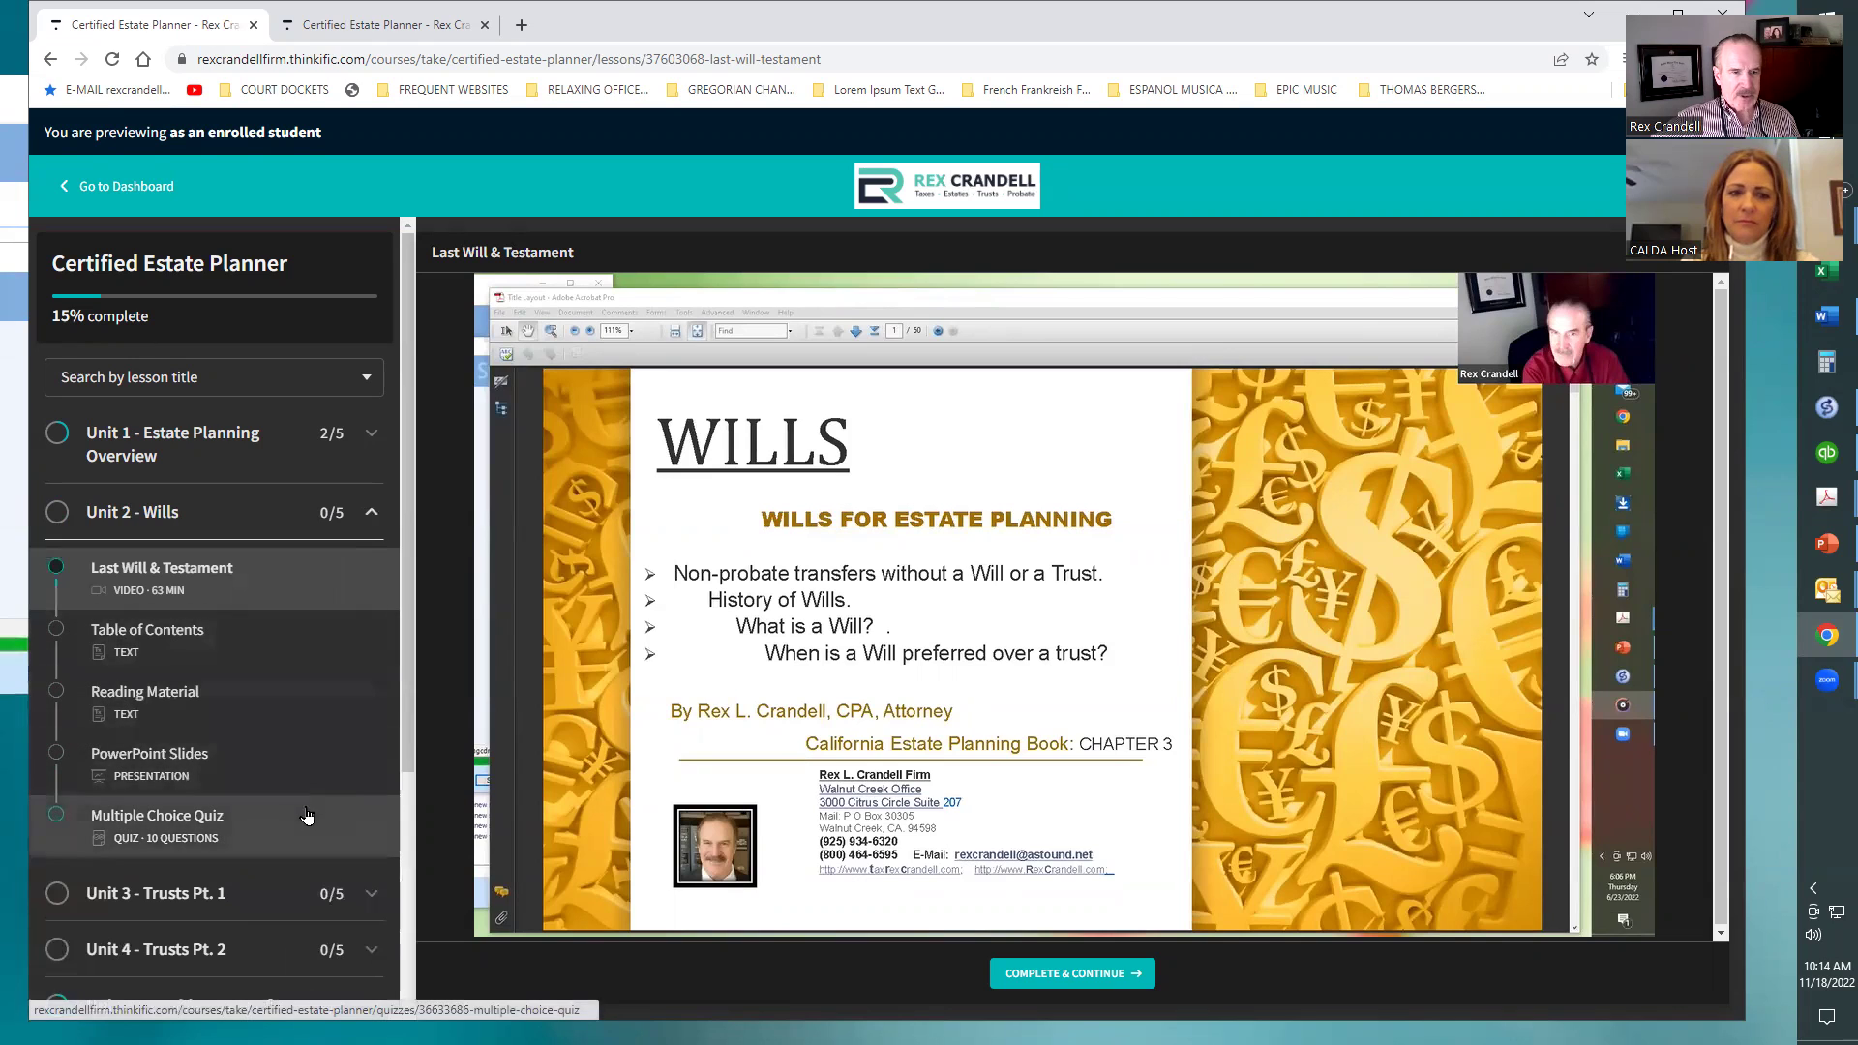
{"action": "left_click", "coordinate": [241, 889]}
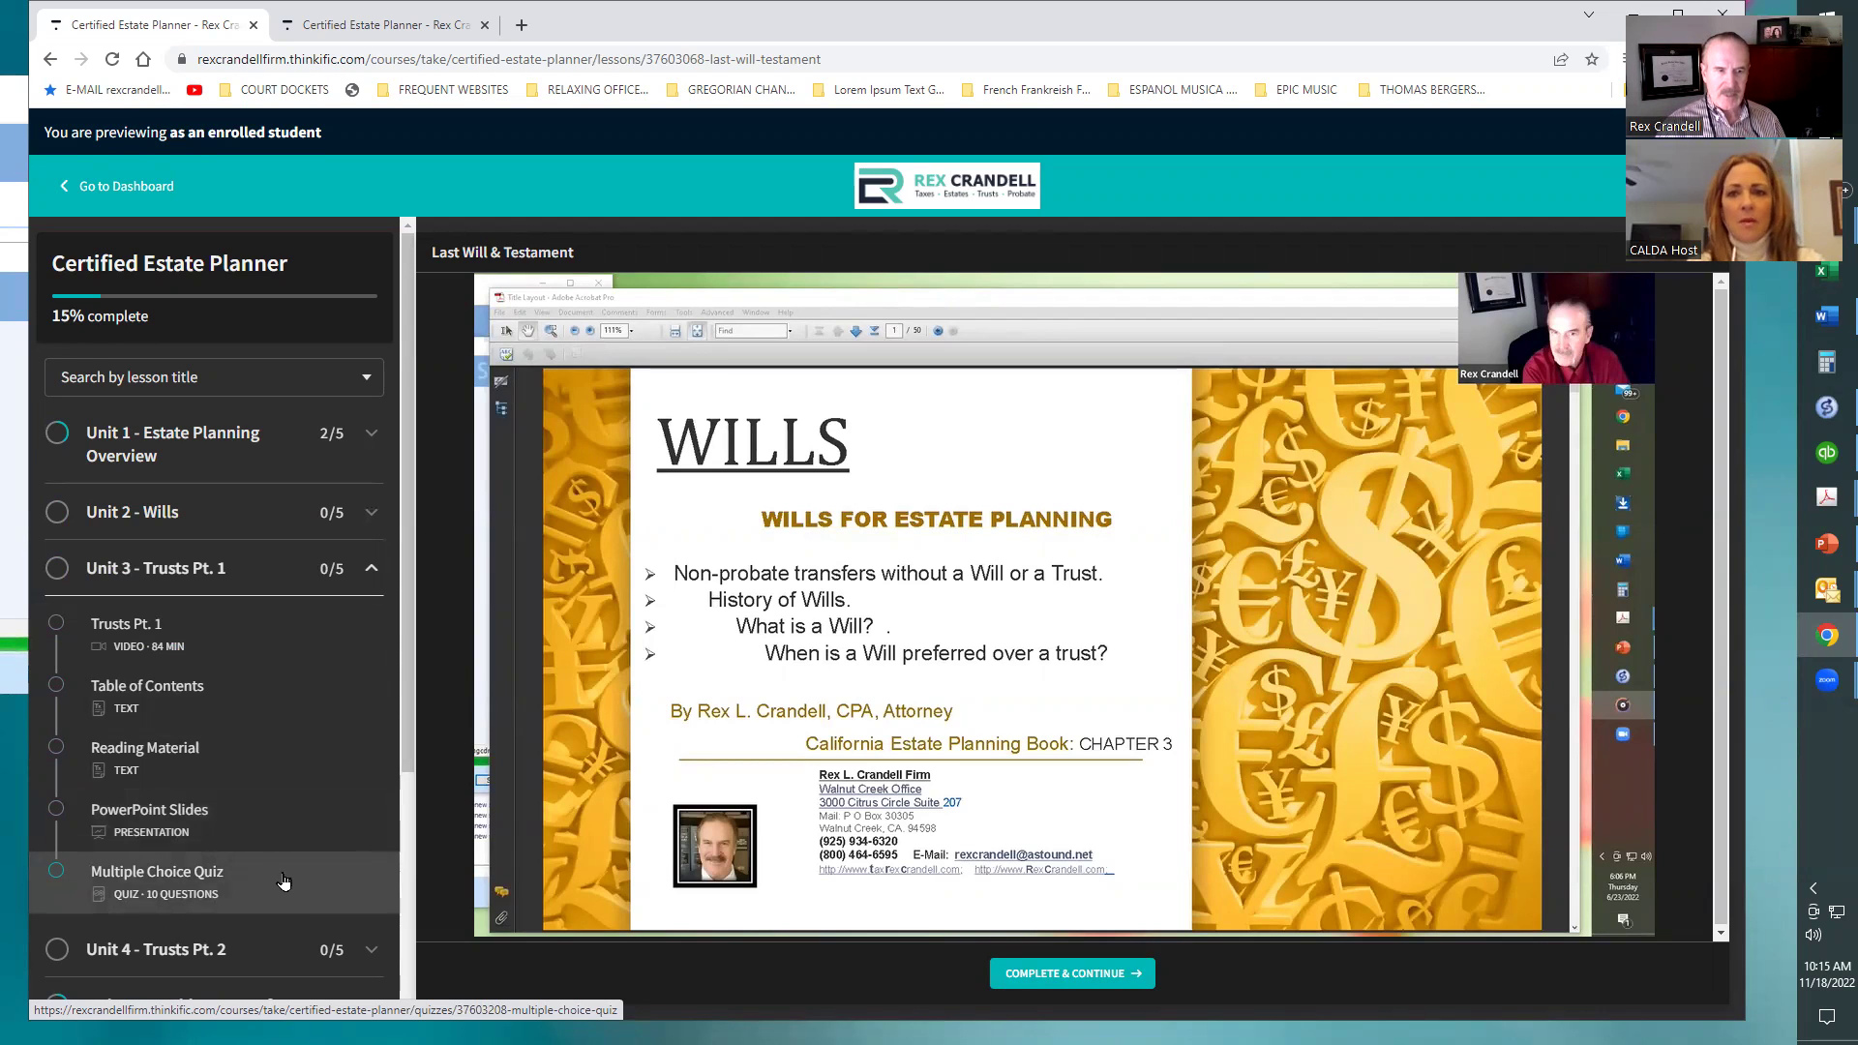
{"action": "scroll", "coordinate": [283, 881], "scroll_direction": "down", "scroll_amount": 4}
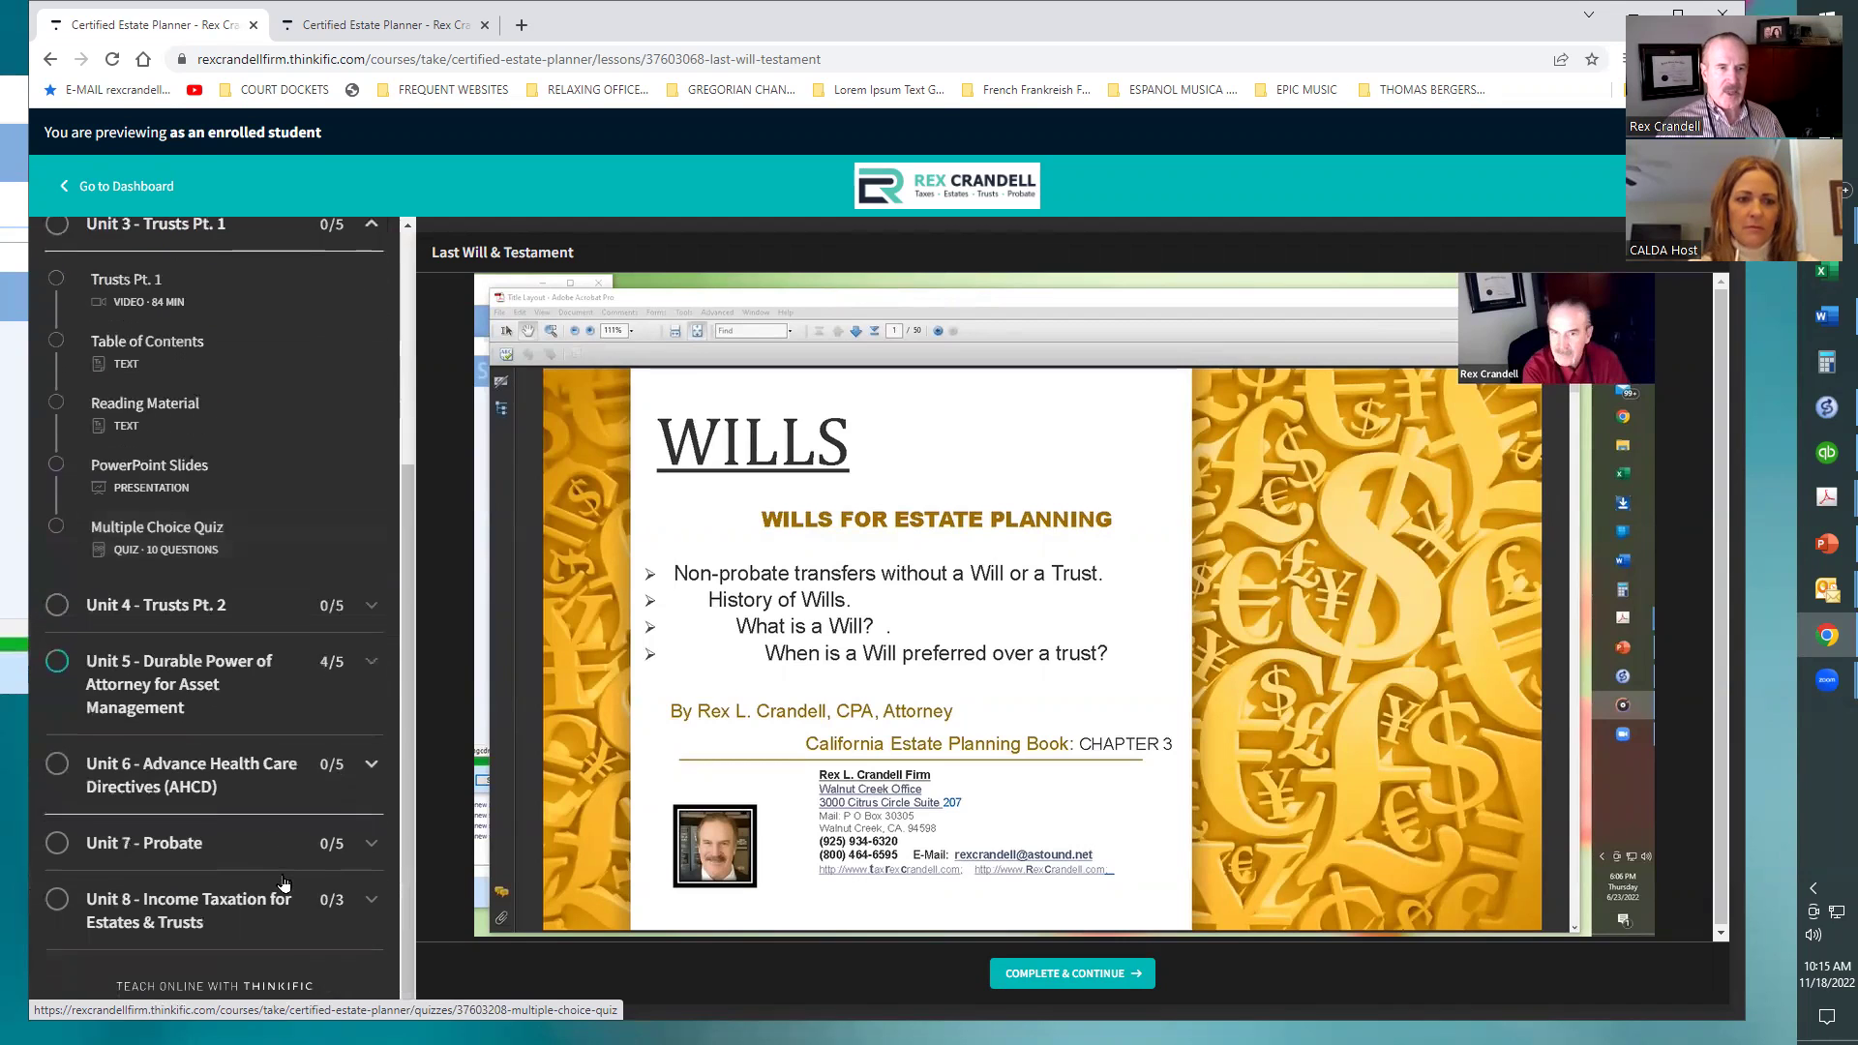
{"action": "scroll", "coordinate": [283, 883], "scroll_direction": "up", "scroll_amount": 4}
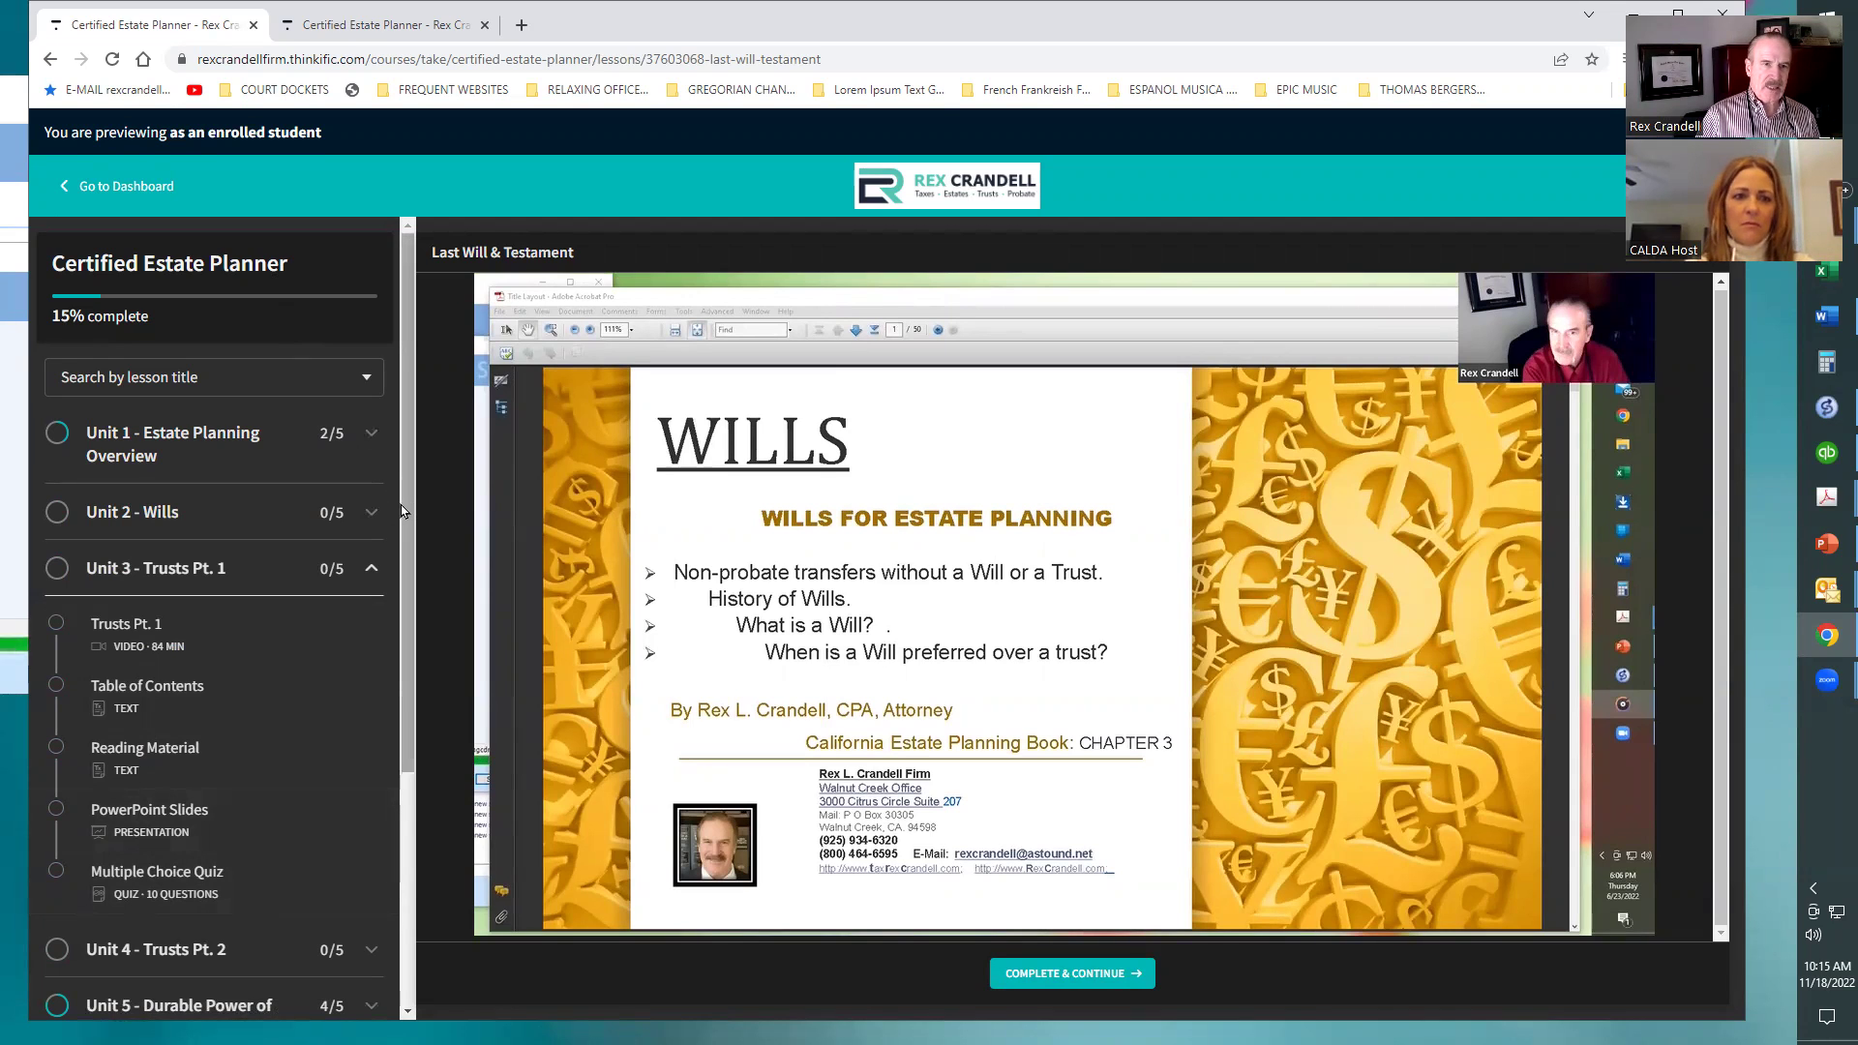
{"action": "scroll", "coordinate": [400, 504], "scroll_direction": "down", "scroll_amount": 4}
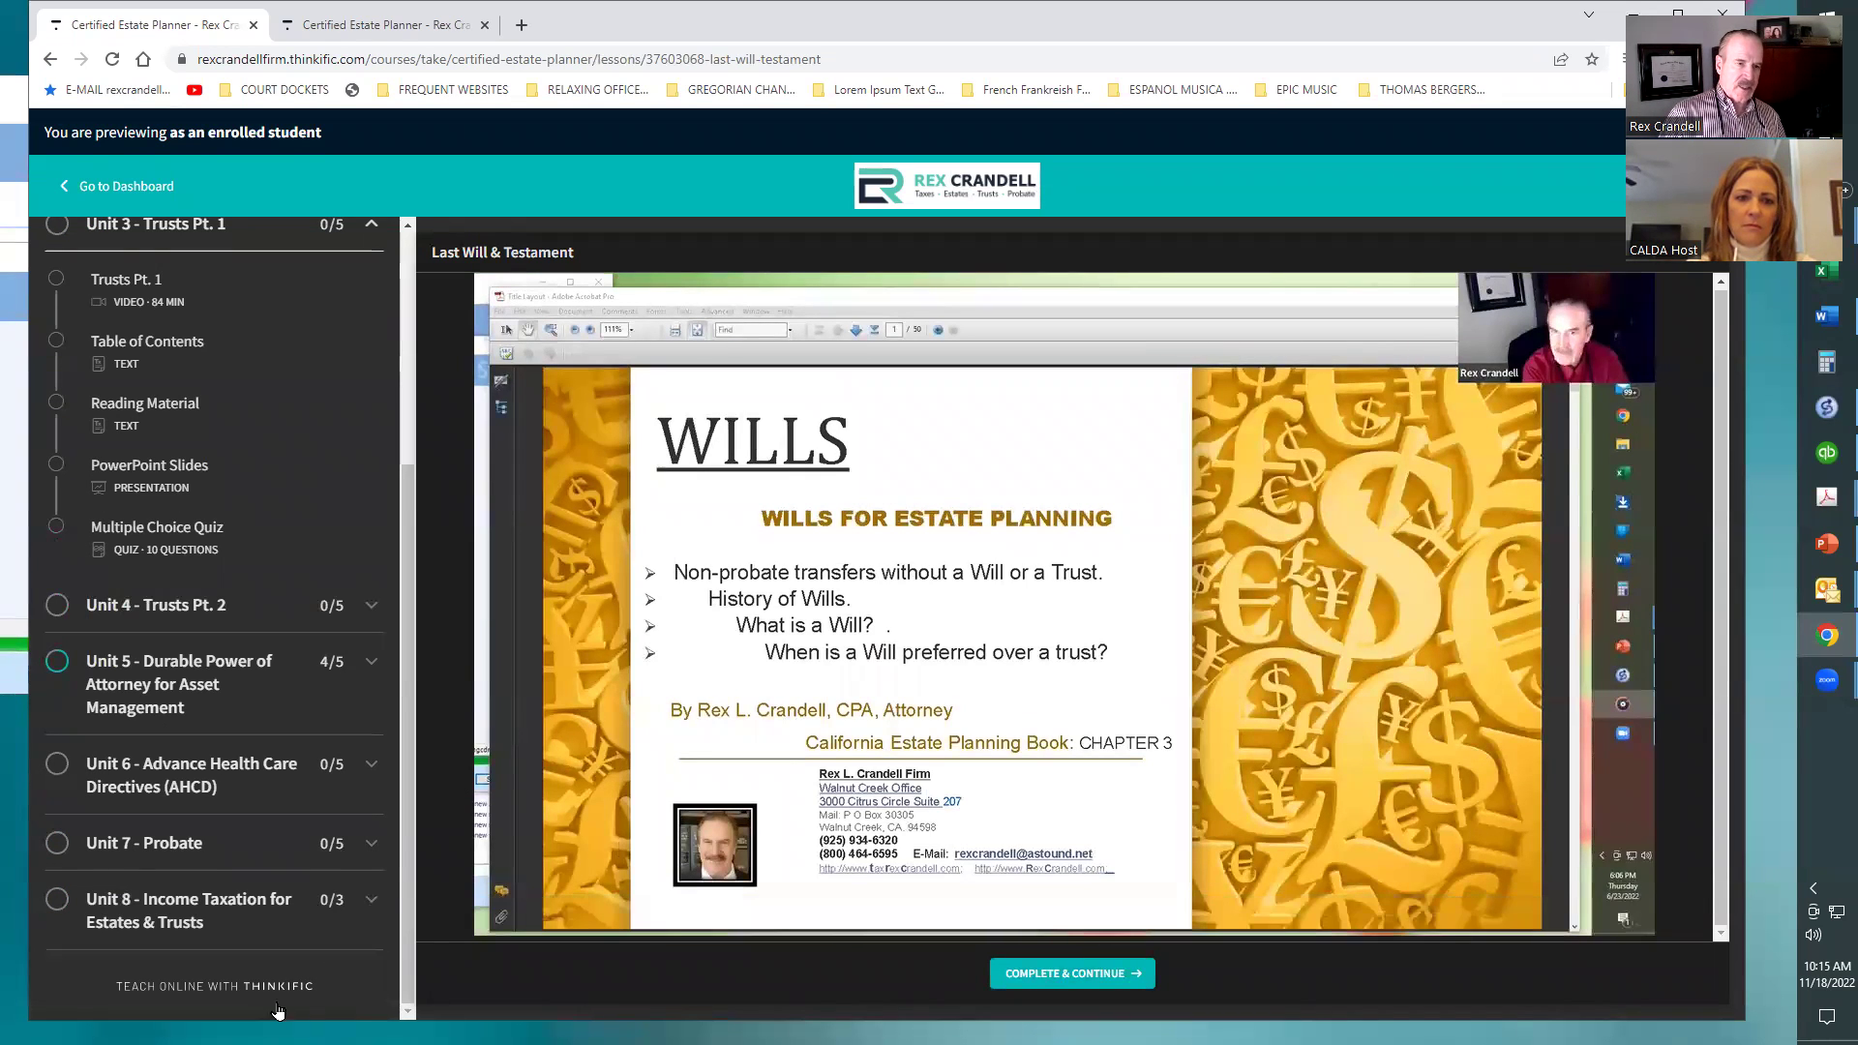
Switch to the Certified Estate Planner curriculum editor and review the available lesson types for Unit 2 - Wills
{"action": "left_click", "coordinate": [346, 25]}
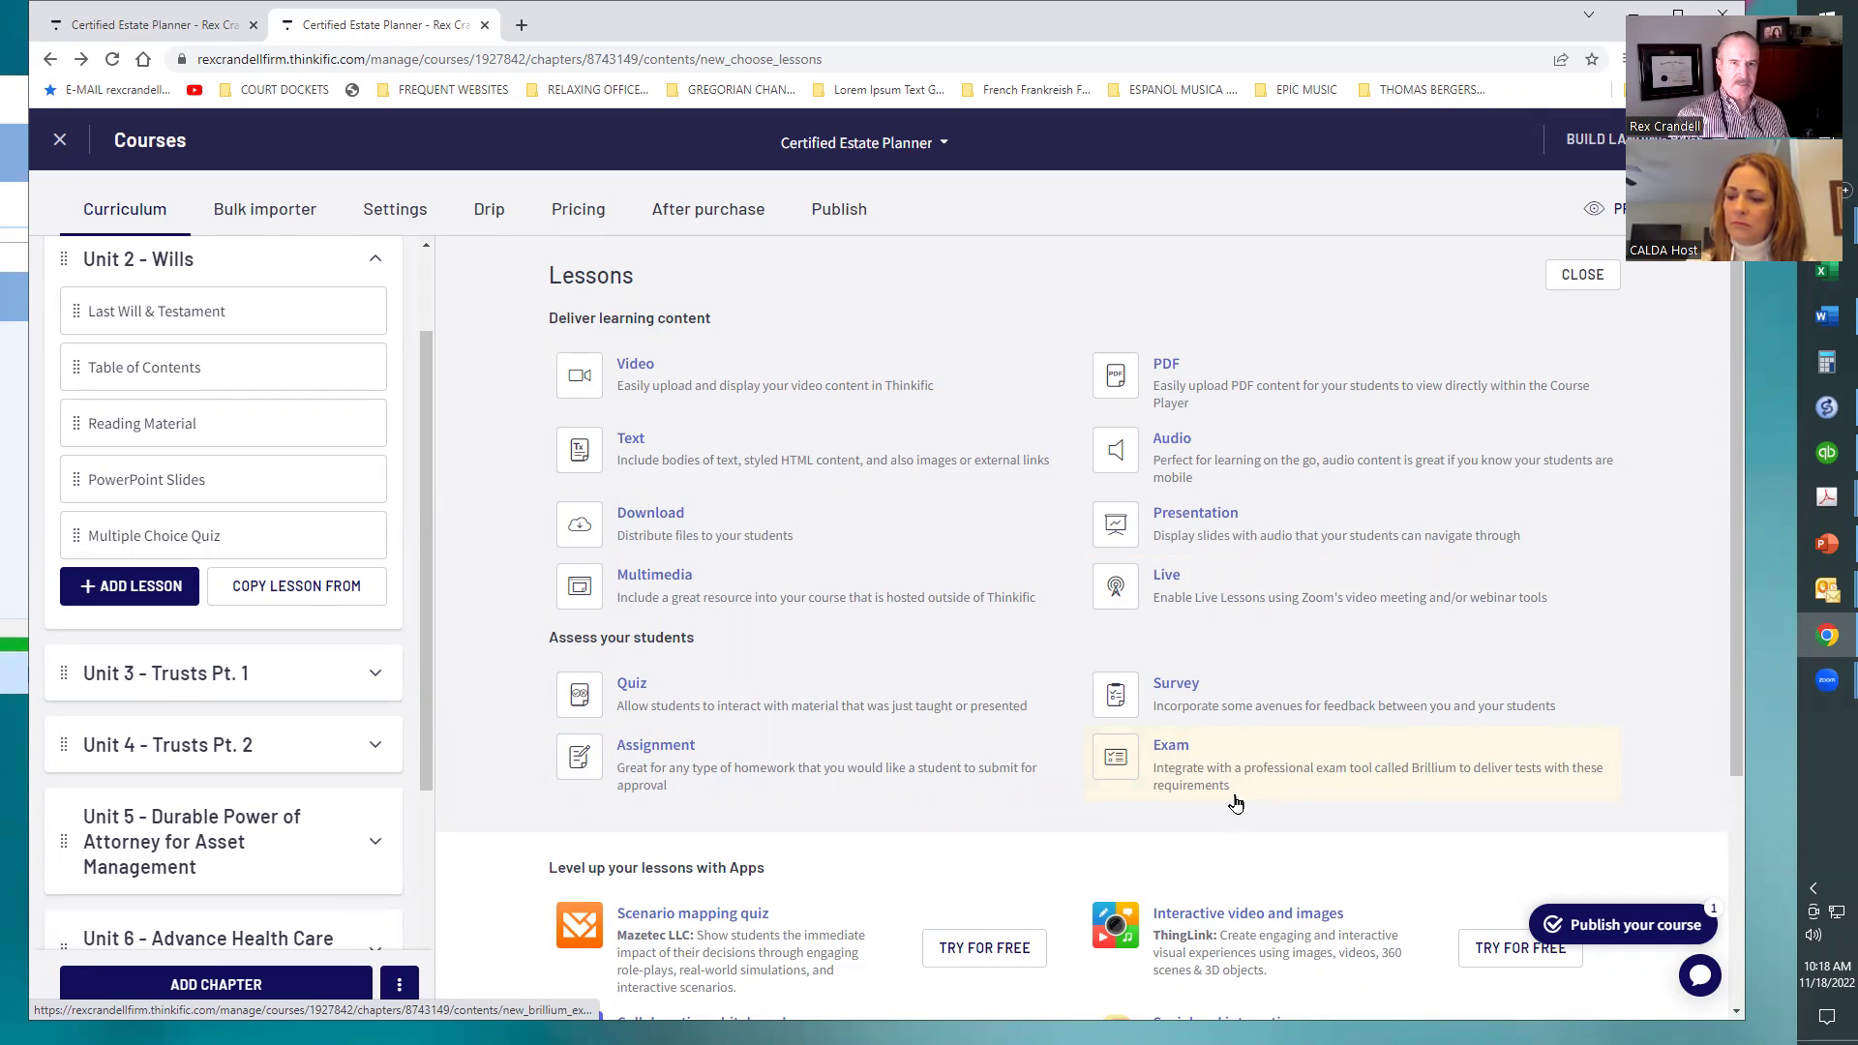
{"action": "scroll", "coordinate": [1237, 801], "scroll_direction": "down", "scroll_amount": 3}
{"action": "scroll", "coordinate": [1252, 792], "scroll_direction": "up", "scroll_amount": 3}
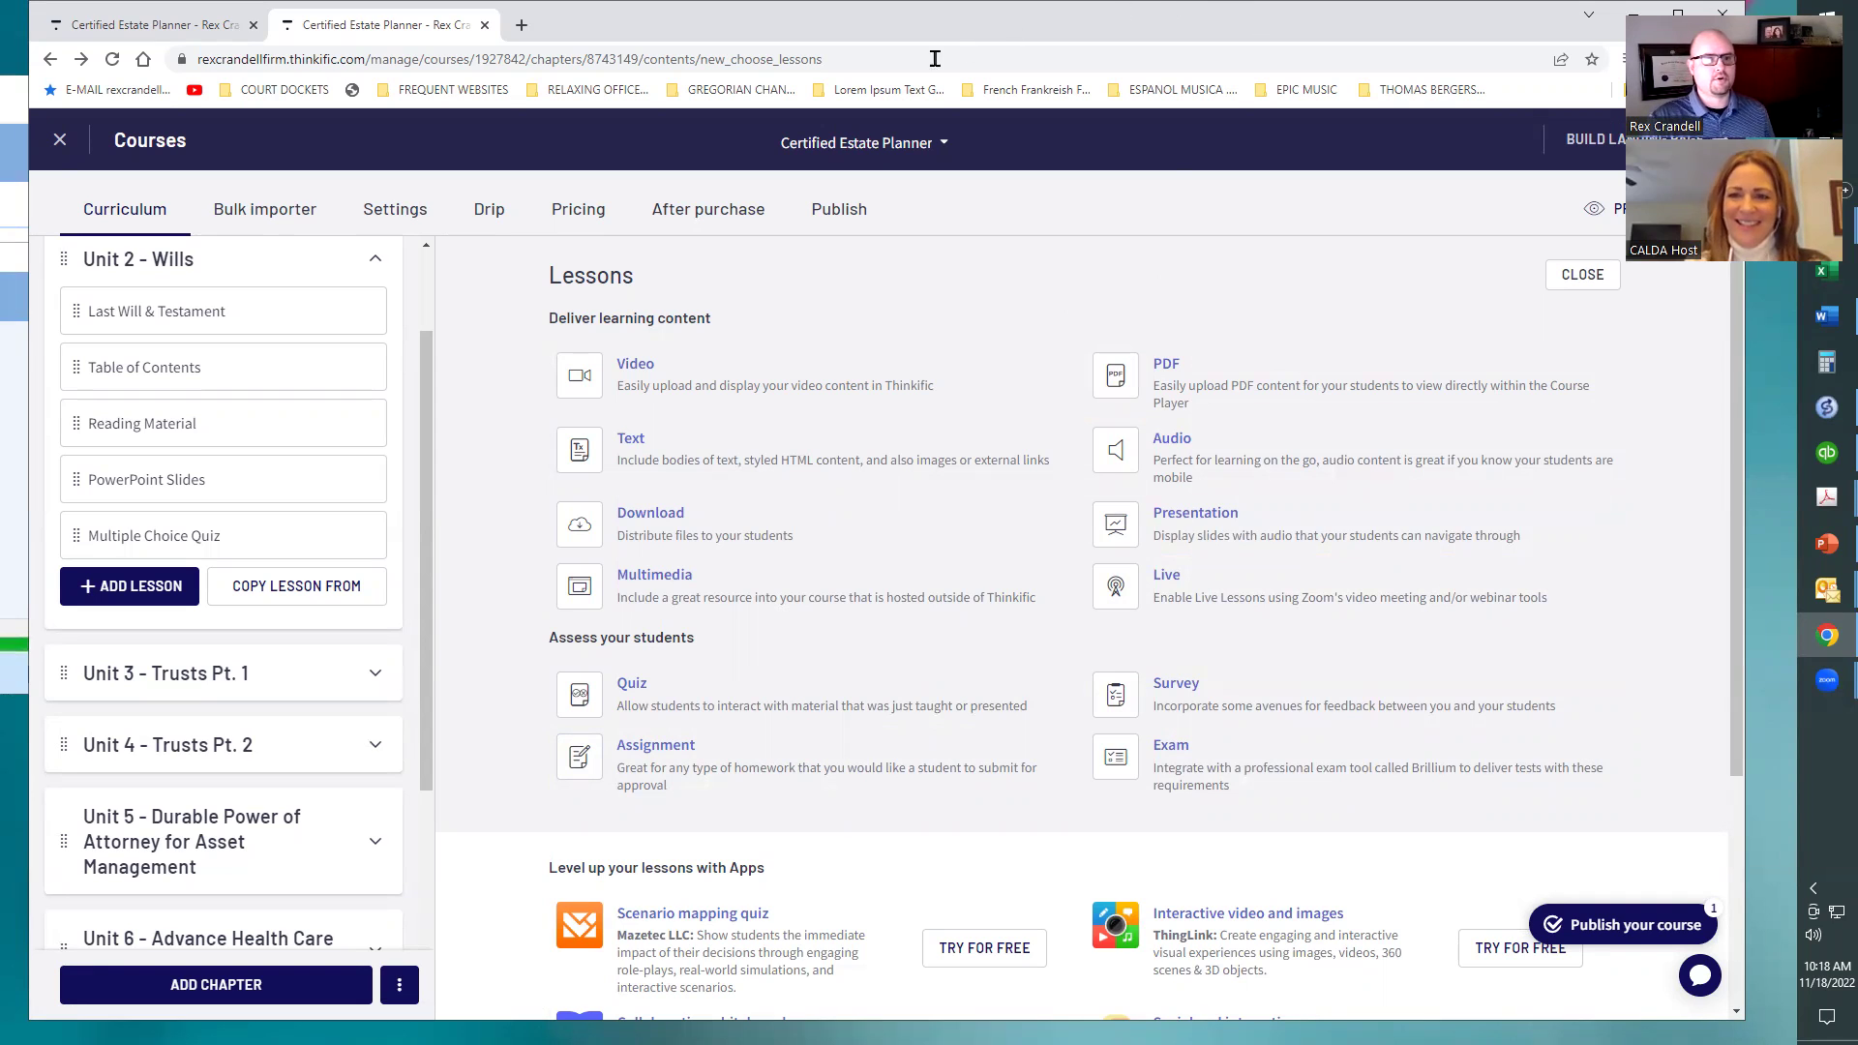
Add a new chapter titled "Unit 9 - Testing" to the course curriculum and save it
{"action": "scroll", "coordinate": [396, 389], "scroll_direction": "up", "scroll_amount": 2}
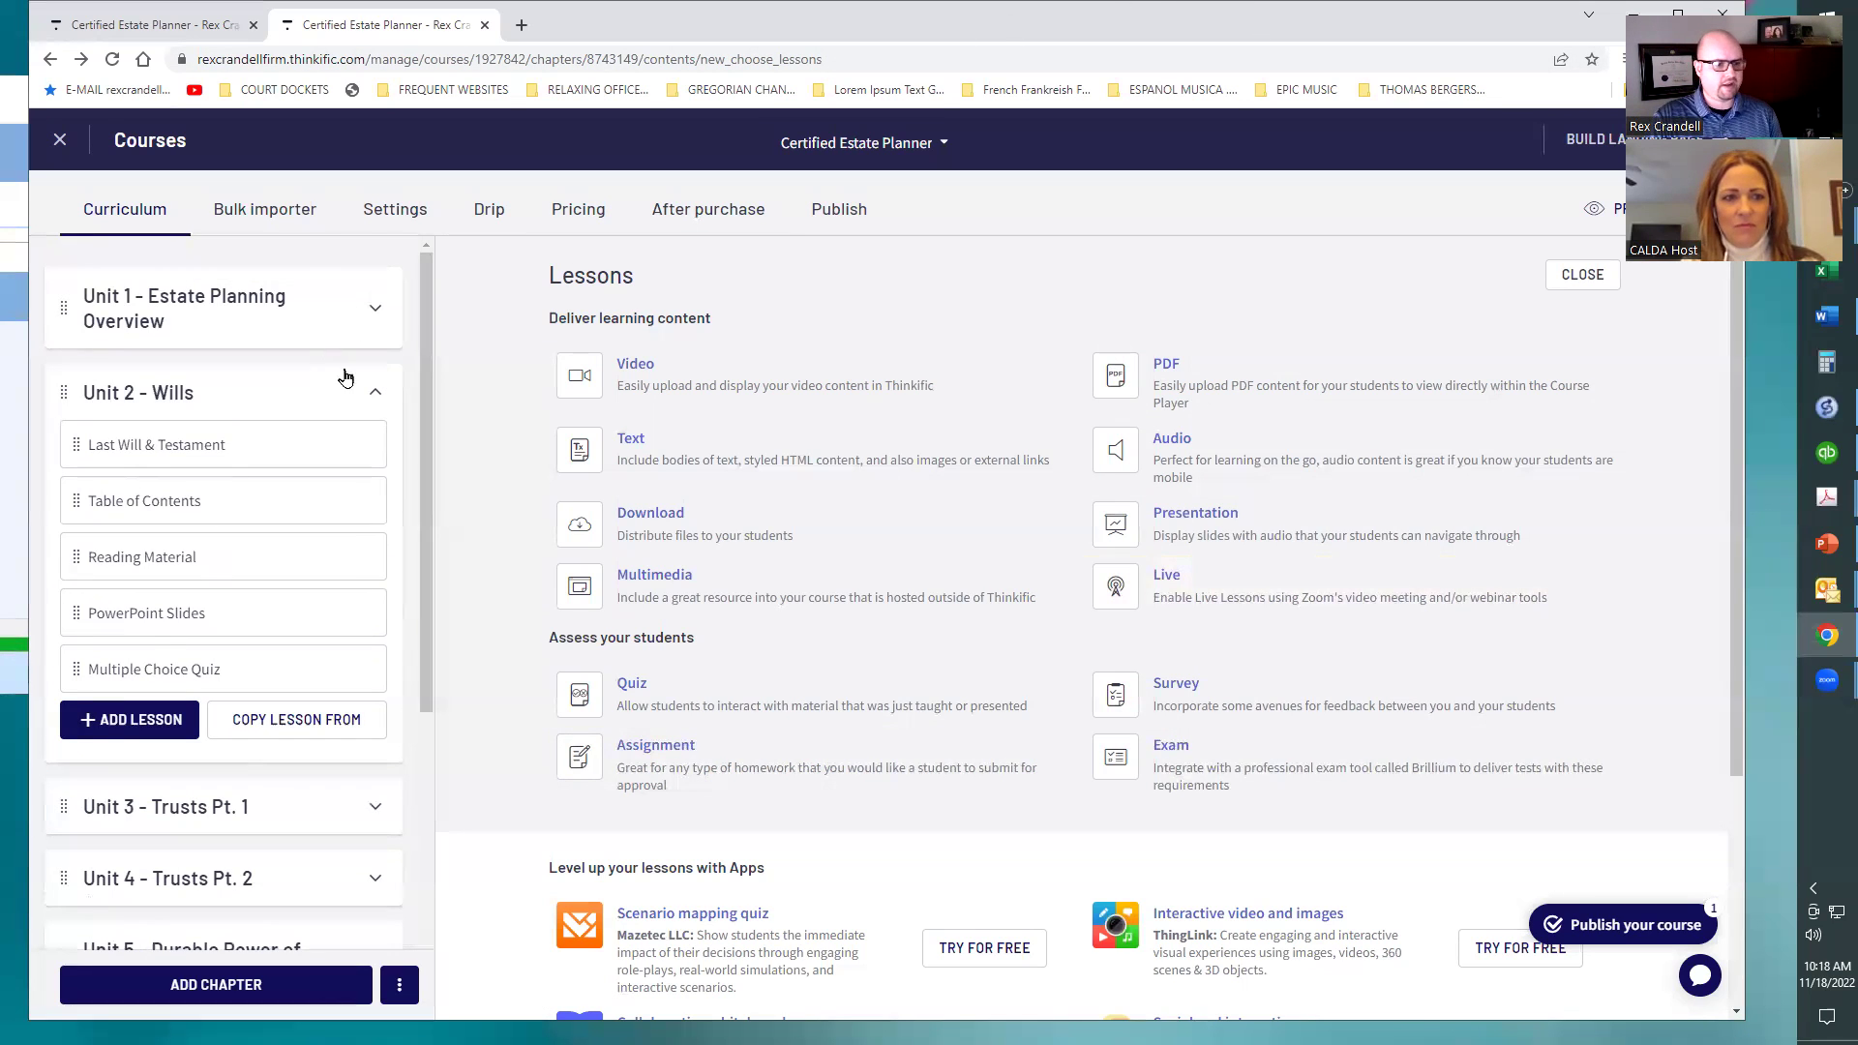
{"action": "scroll", "coordinate": [338, 460], "scroll_direction": "down", "scroll_amount": 5}
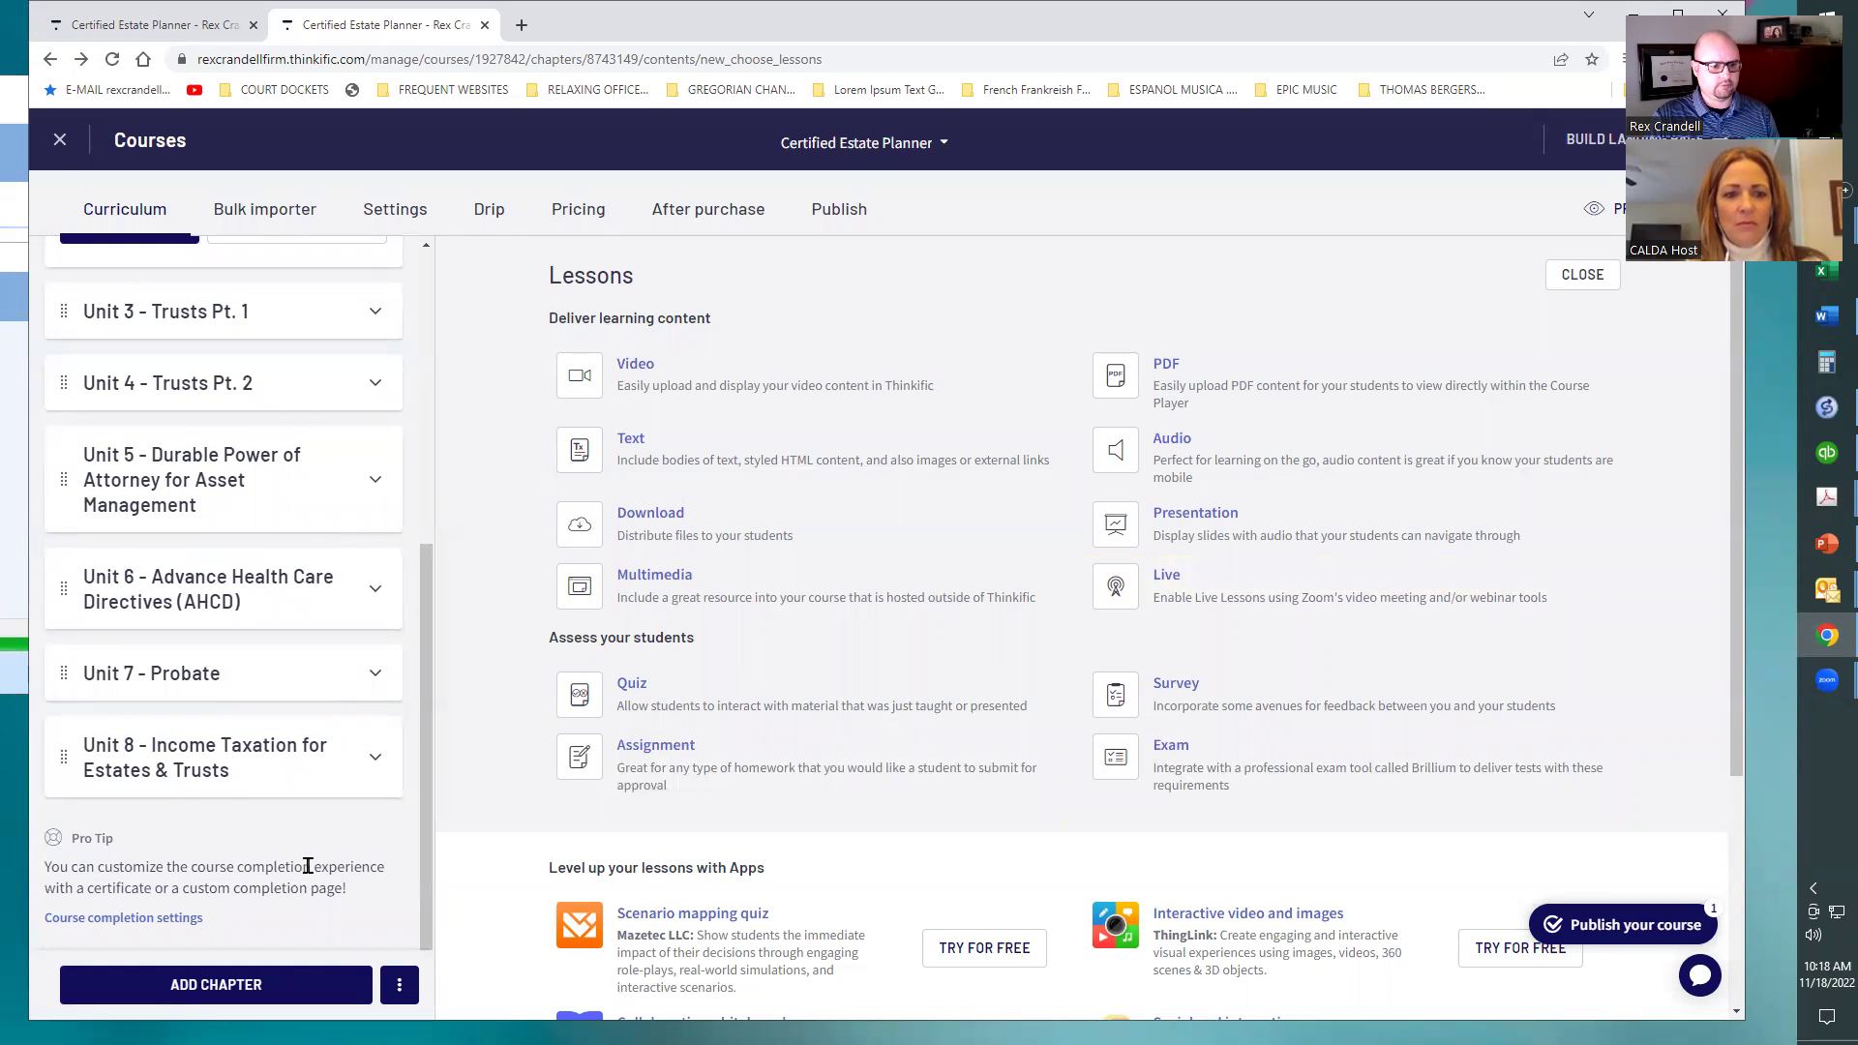
{"action": "left_click", "coordinate": [253, 985]}
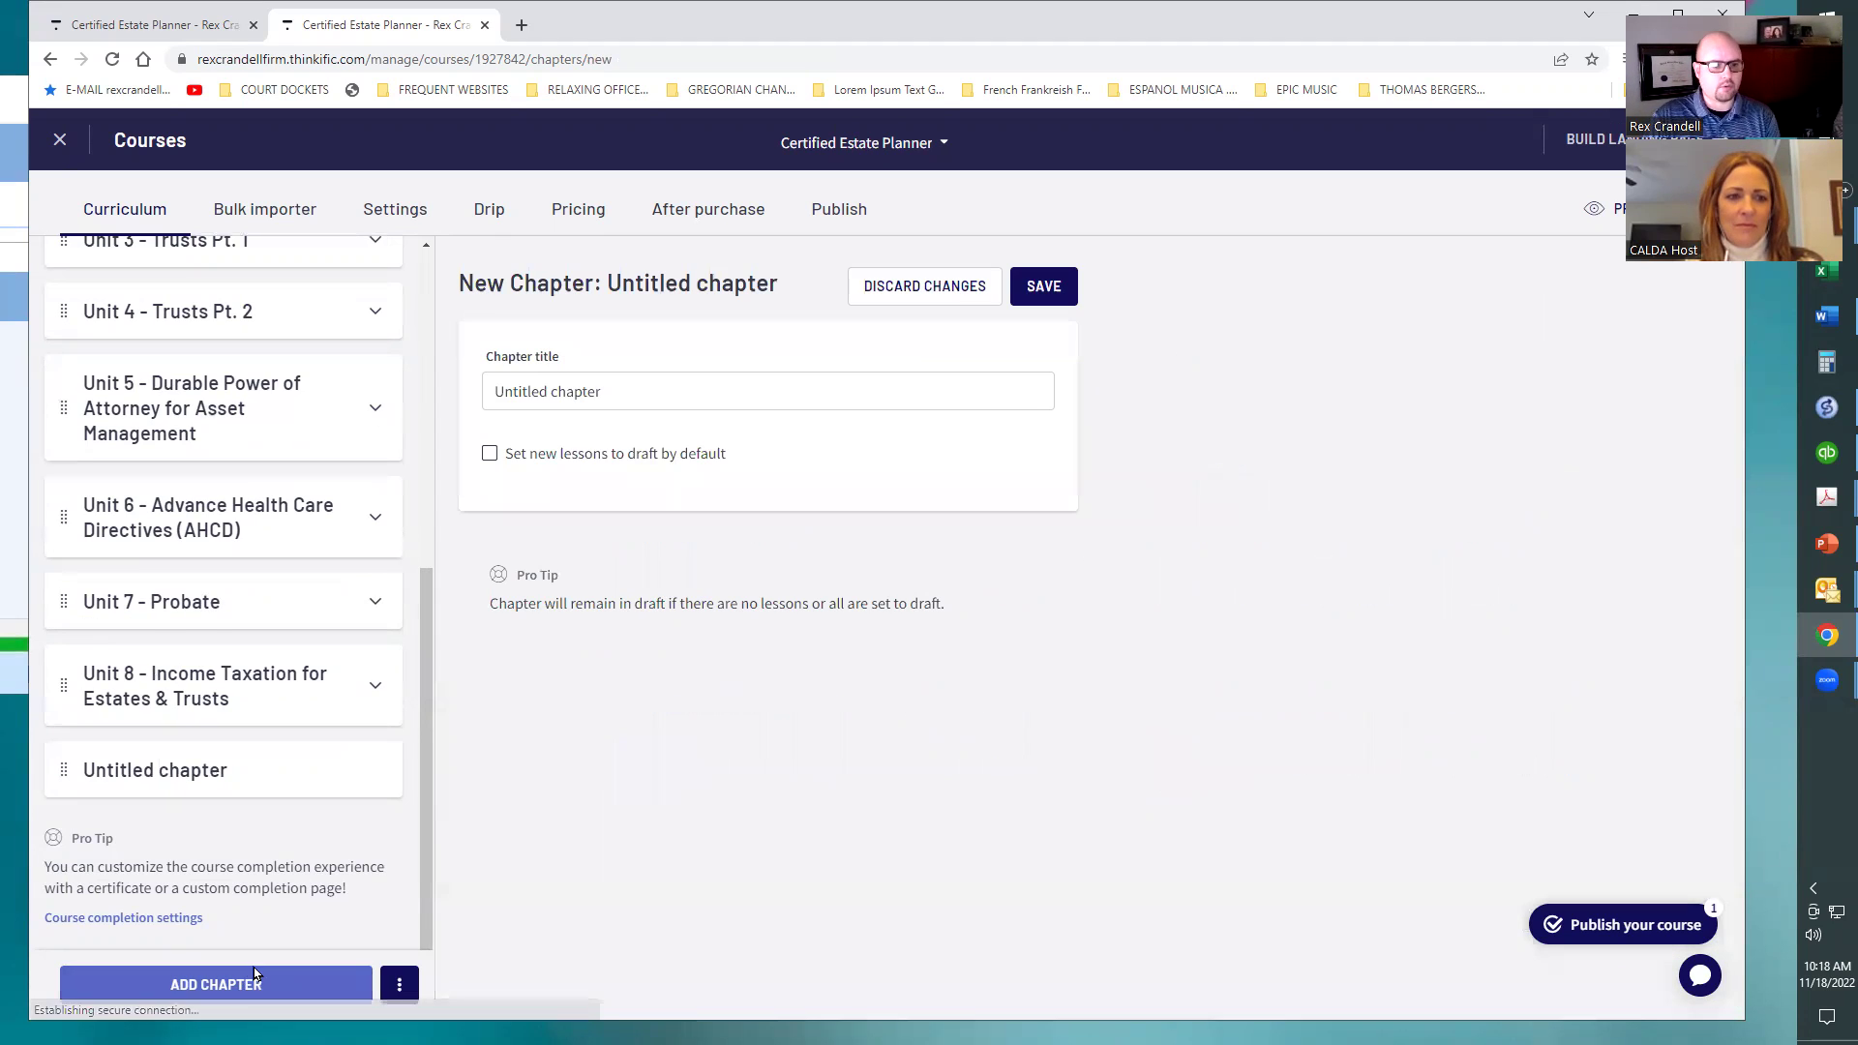
{"action": "left_click", "coordinate": [620, 397]}
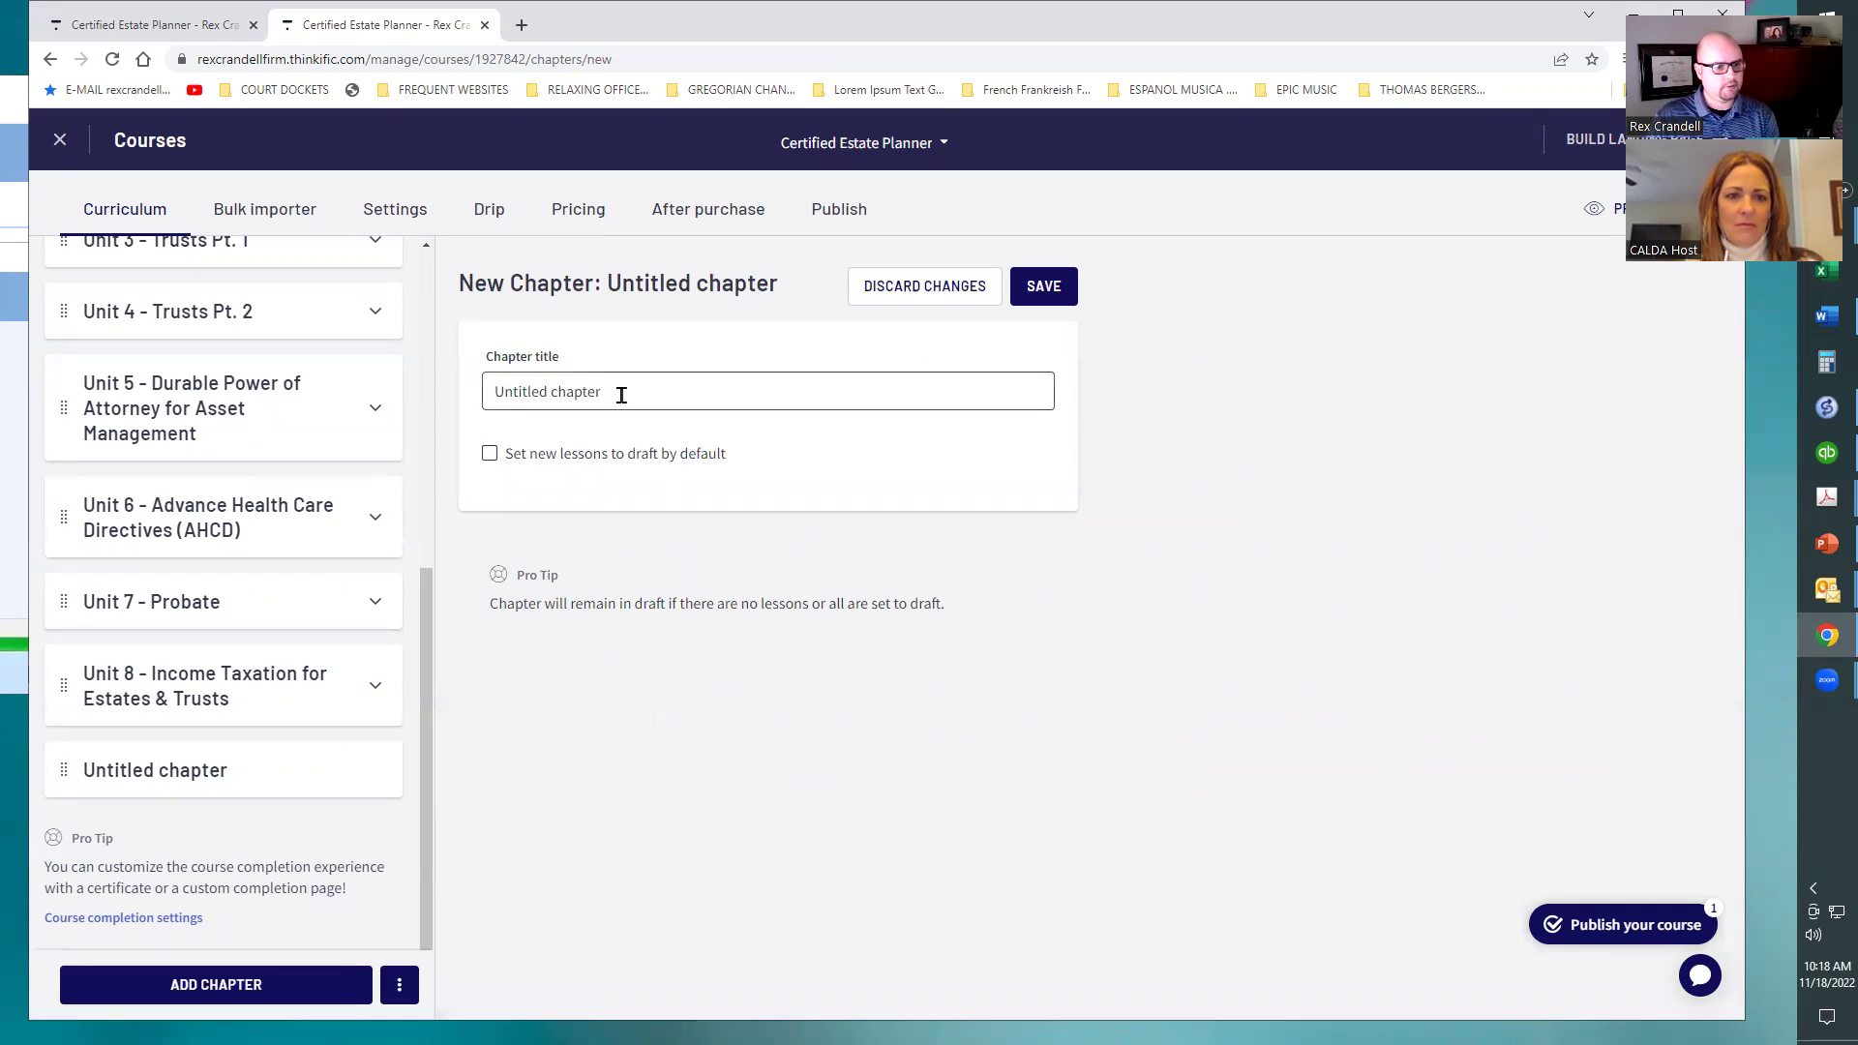
{"action": "key", "text": "ctrl+a"}
{"action": "type", "text": "Unit"}
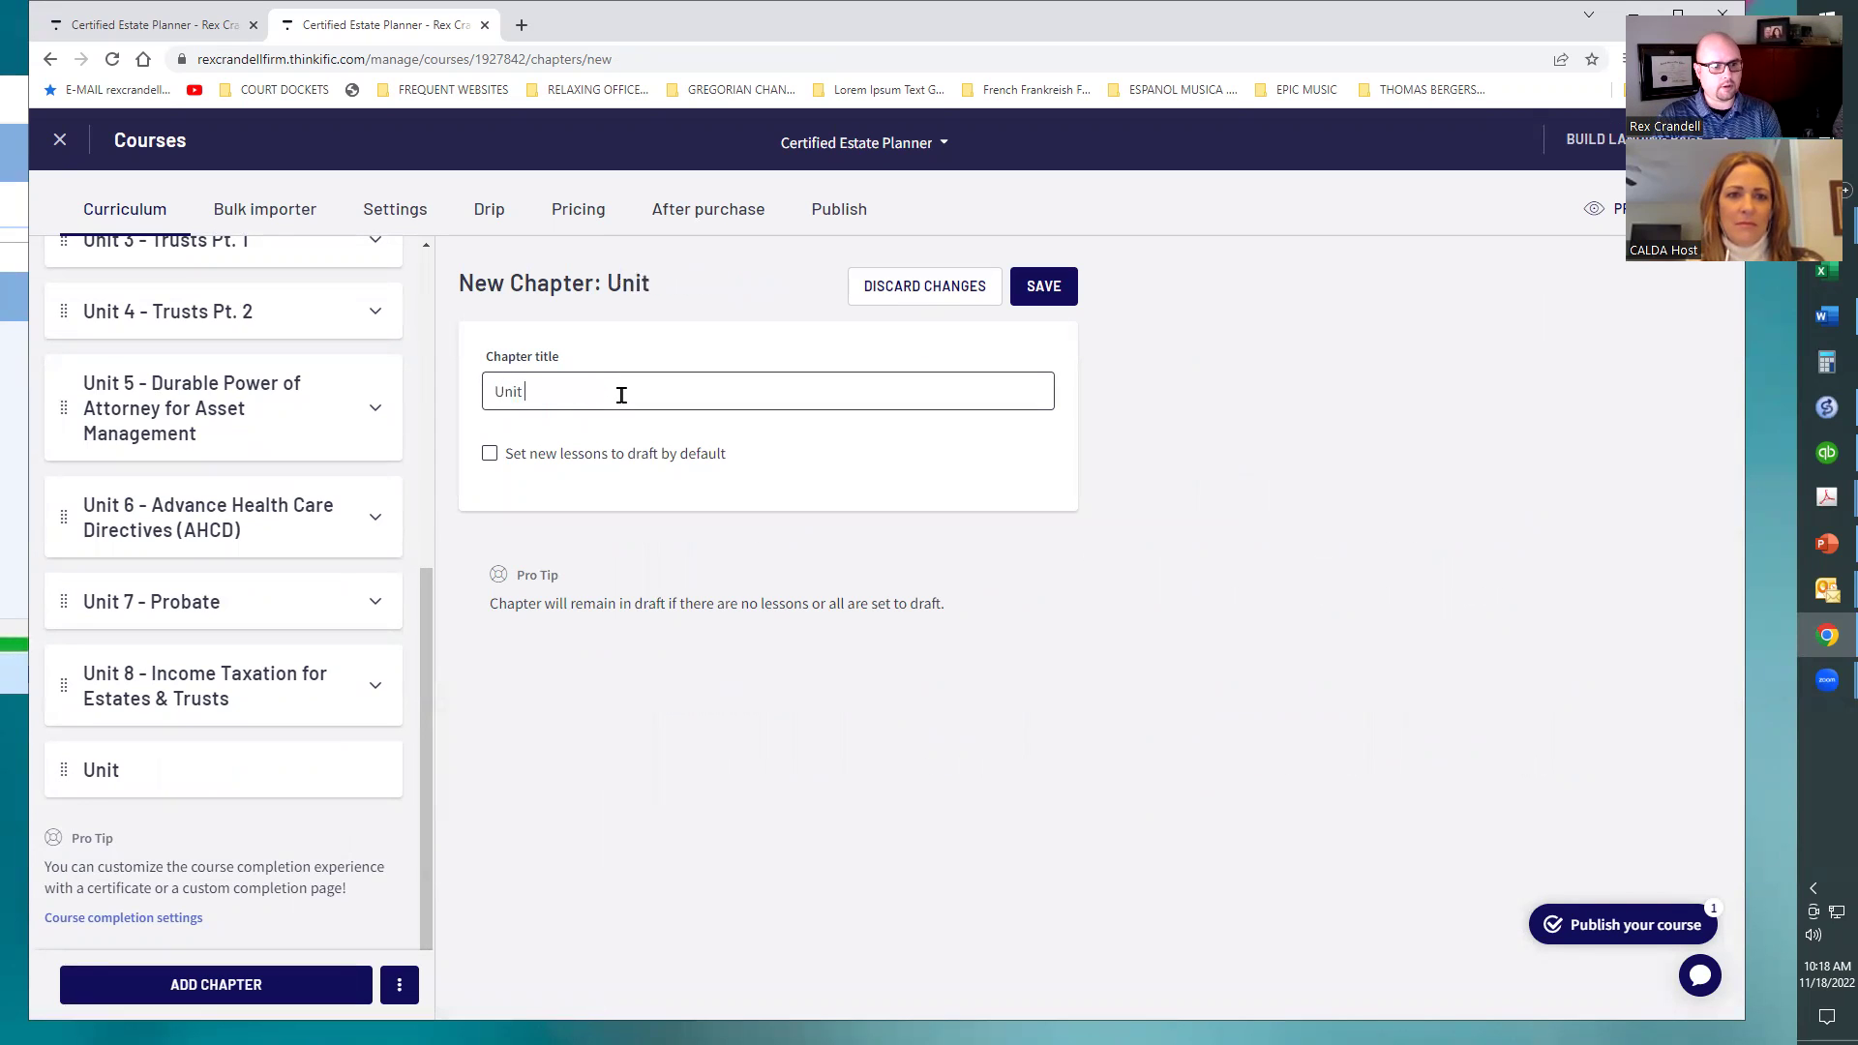
{"action": "type", "text": " 9 - Testing"}
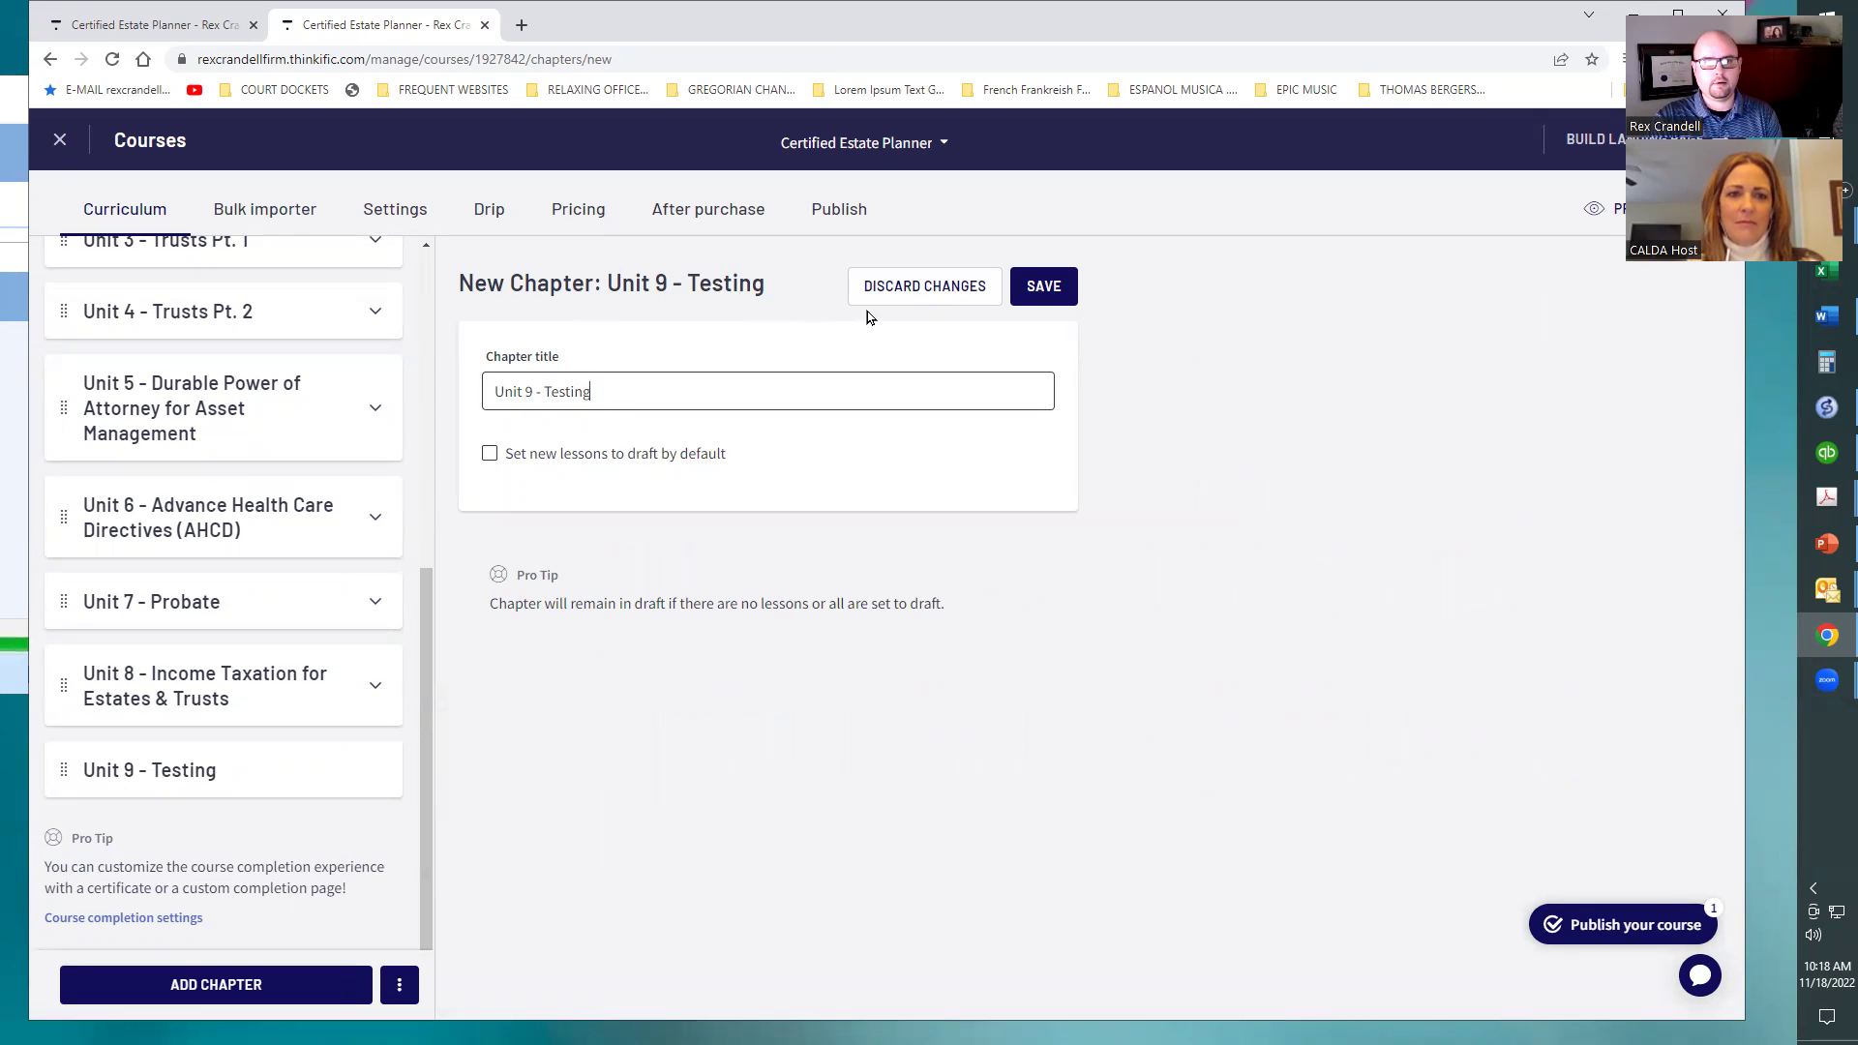
{"action": "left_click", "coordinate": [1050, 284]}
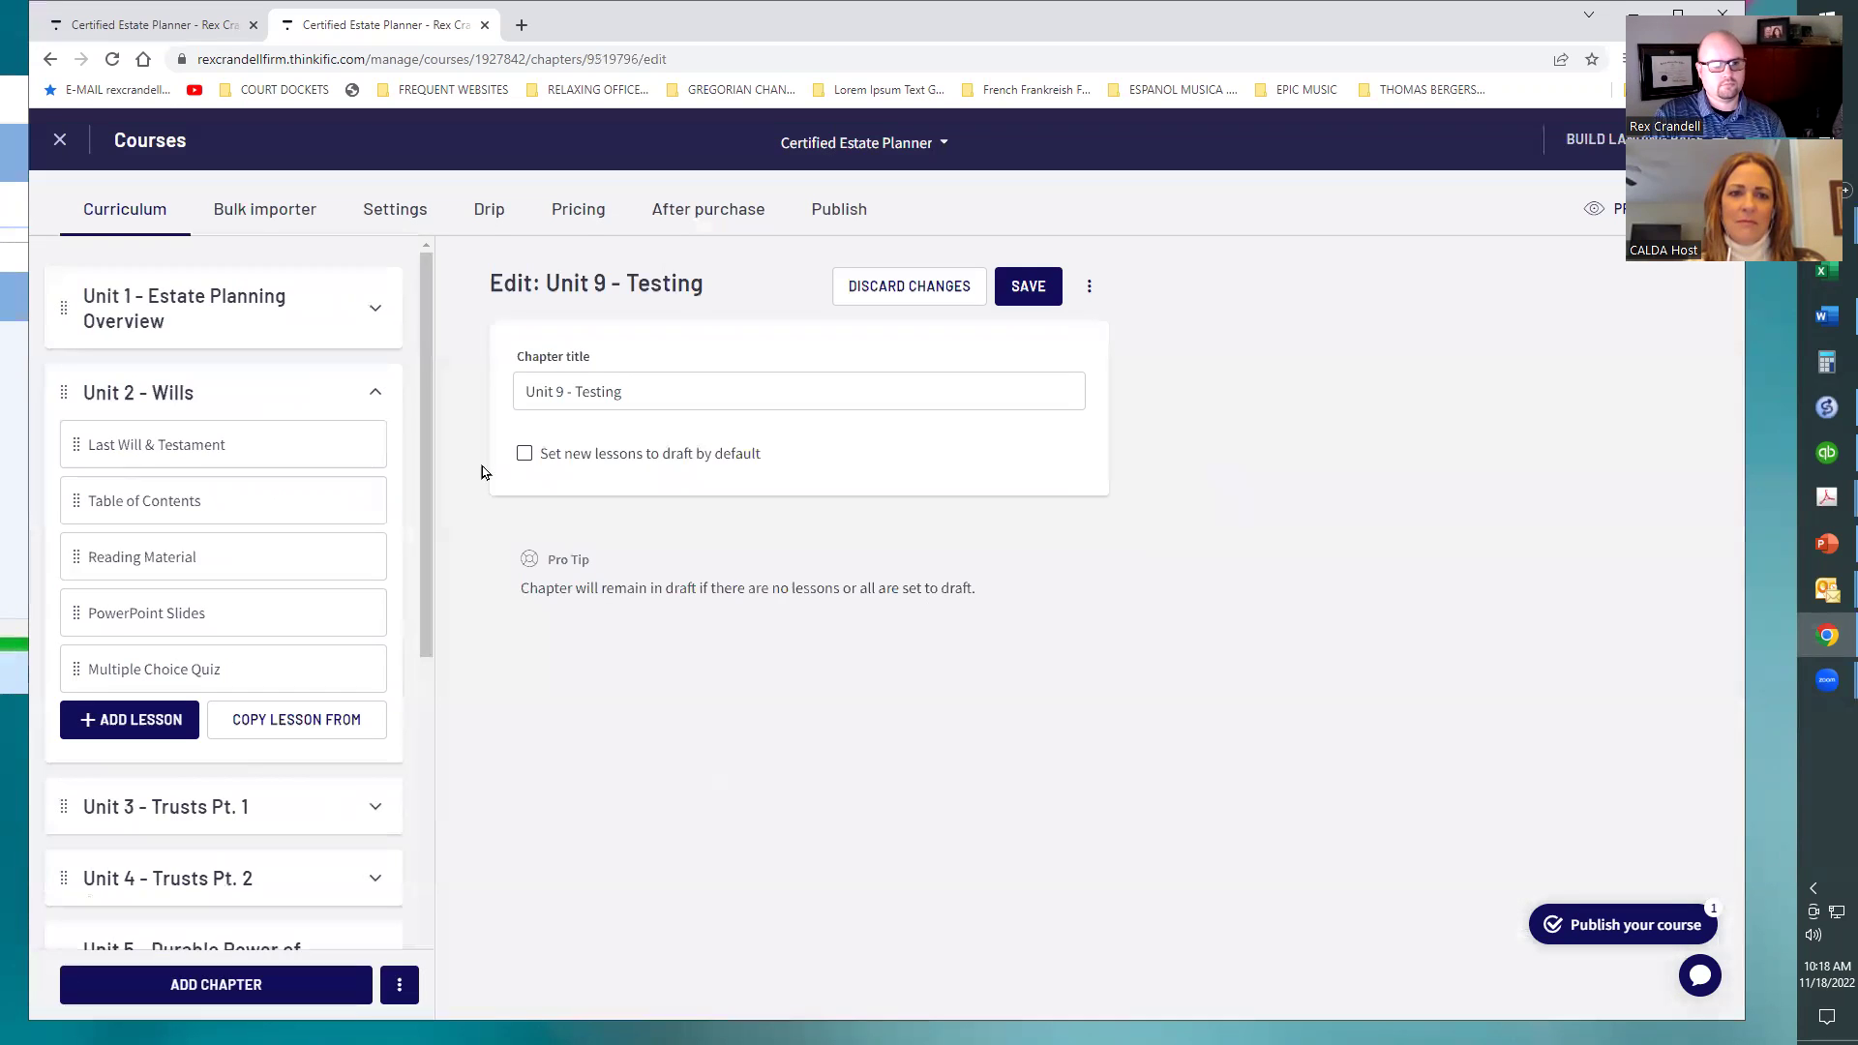
Add a text lesson titled "Reading Material" to the Unit 9 - Testing chapter
{"action": "scroll", "coordinate": [303, 635], "scroll_direction": "down", "scroll_amount": 6}
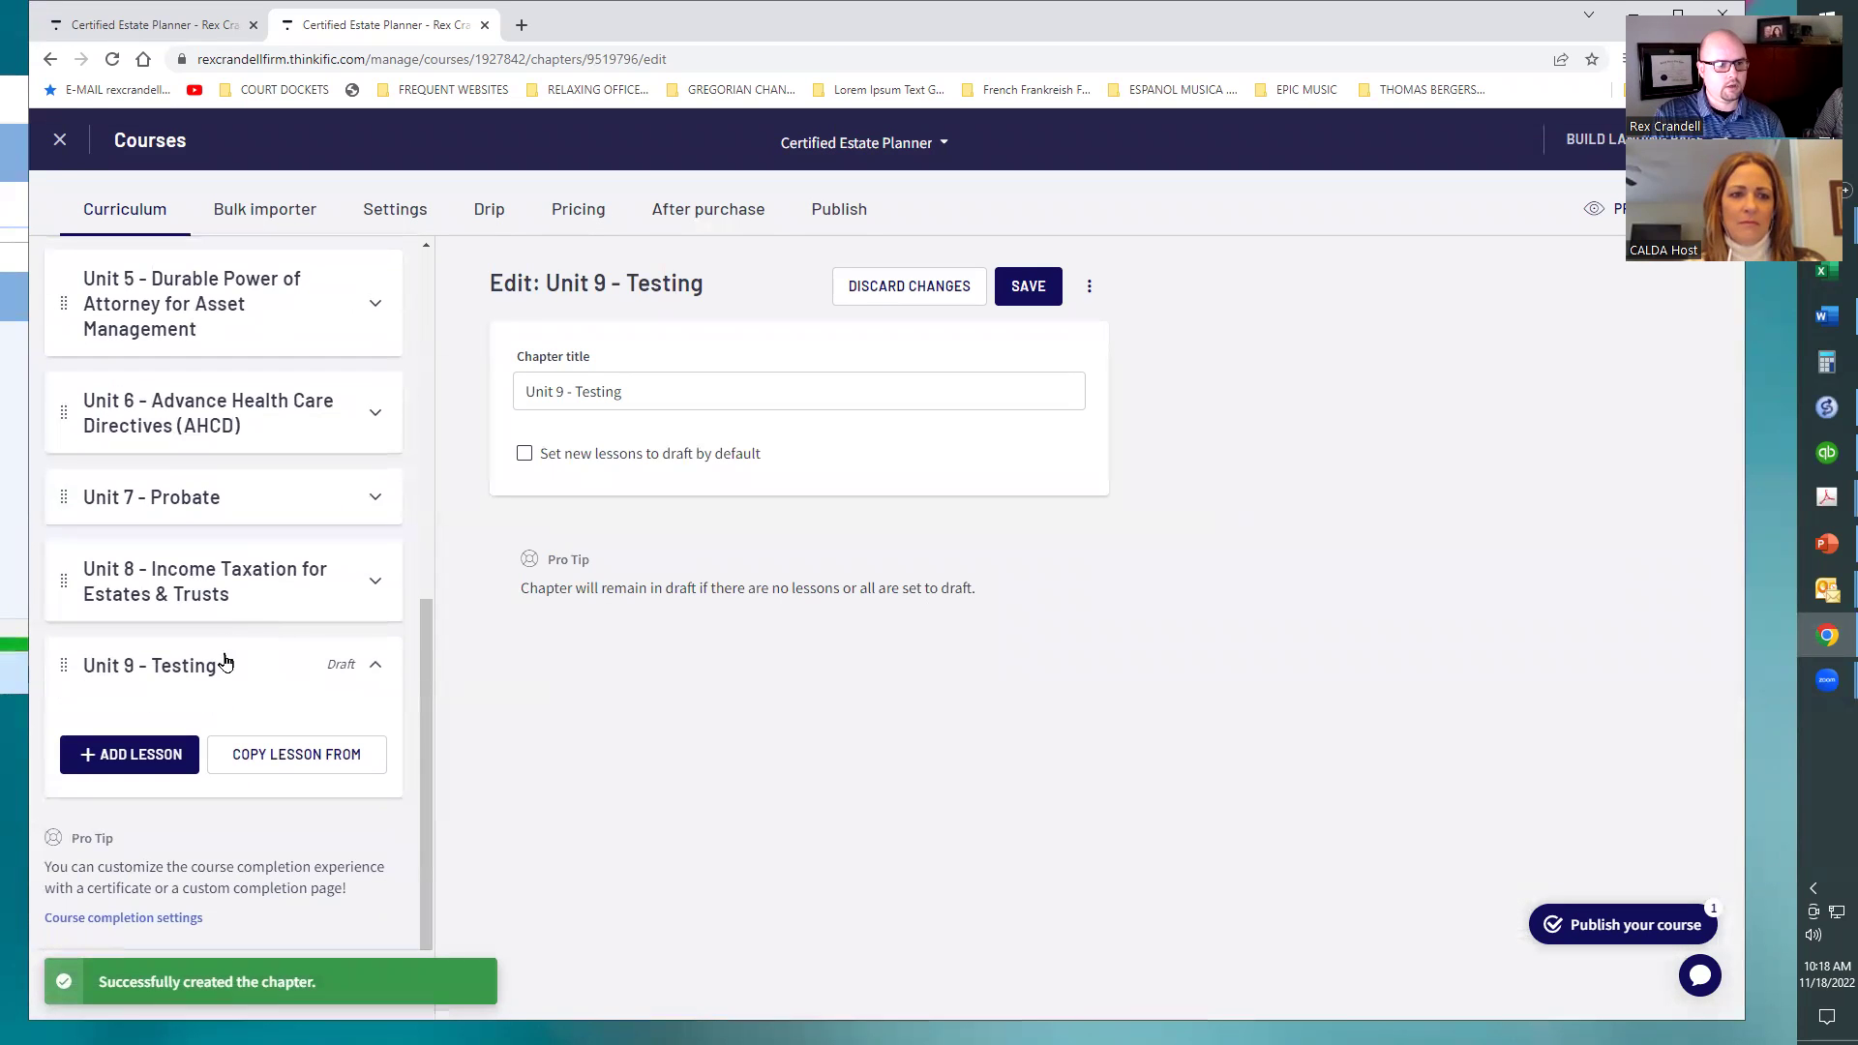
{"action": "left_click", "coordinate": [133, 750]}
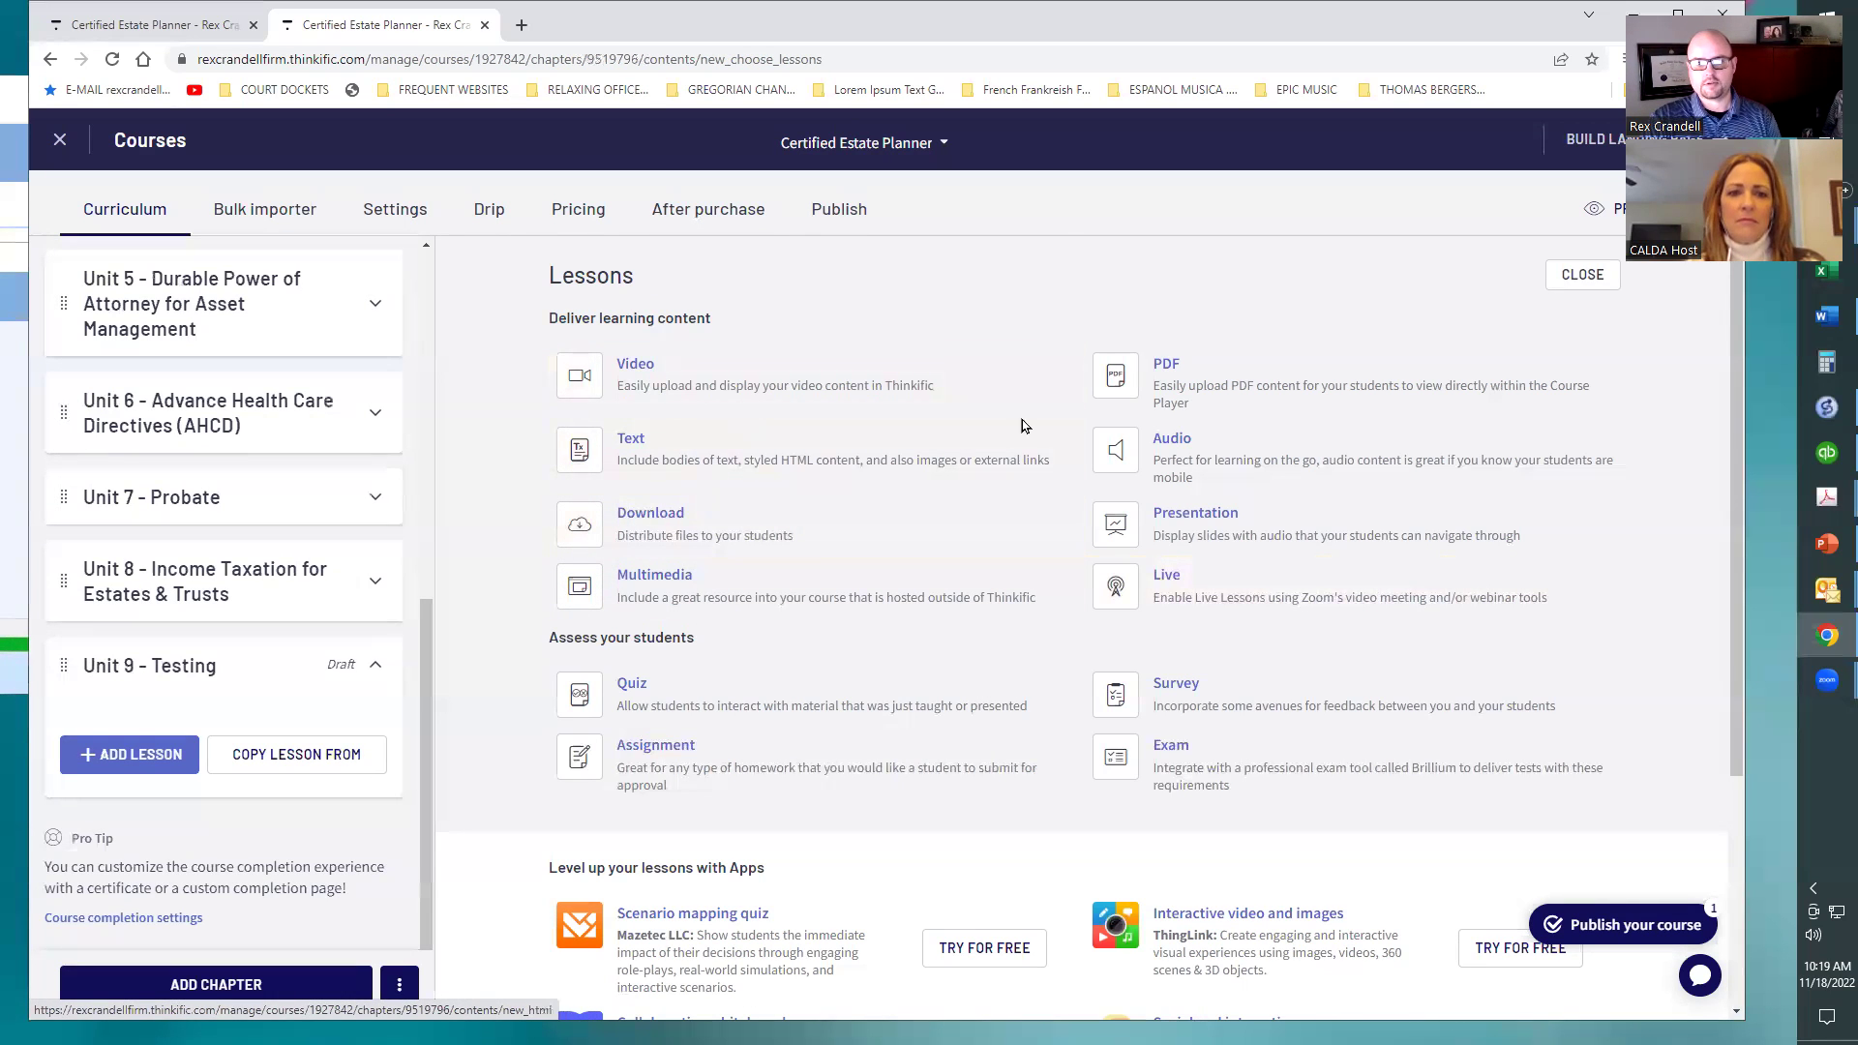
{"action": "left_click", "coordinate": [658, 445]}
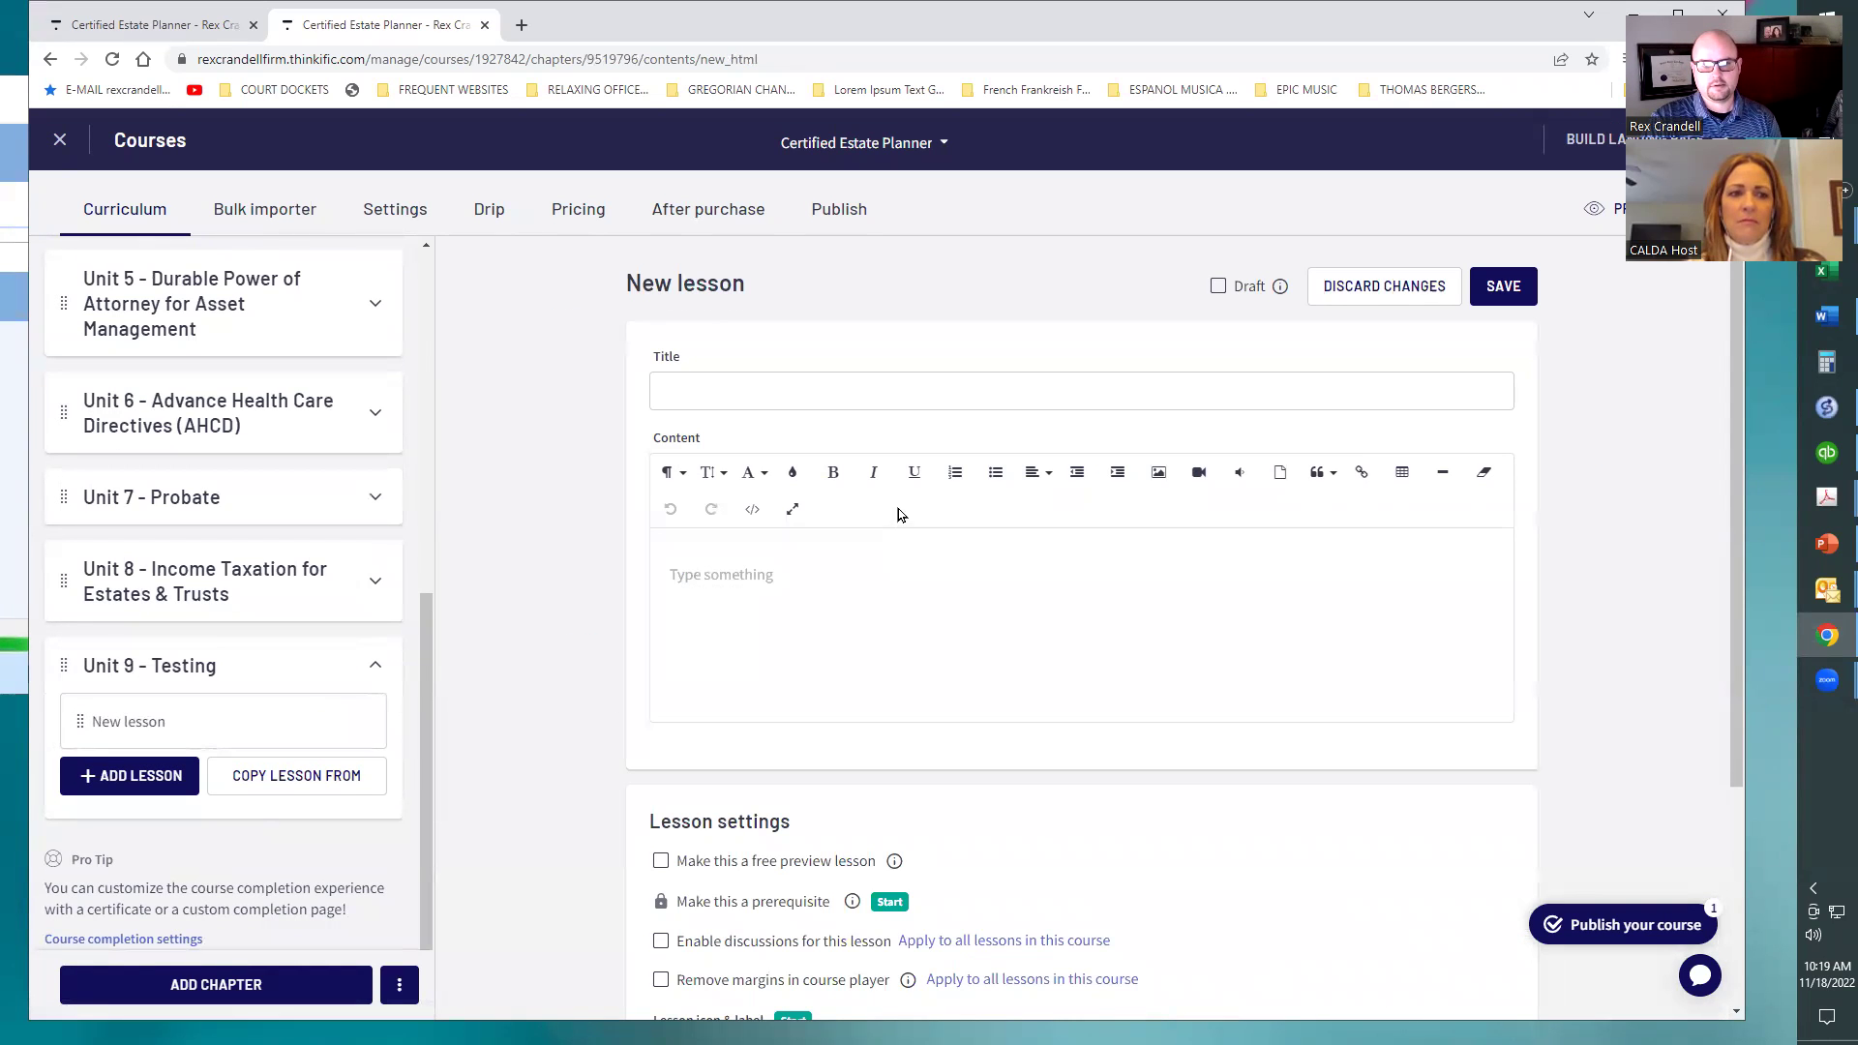
{"action": "left_click", "coordinate": [895, 389]}
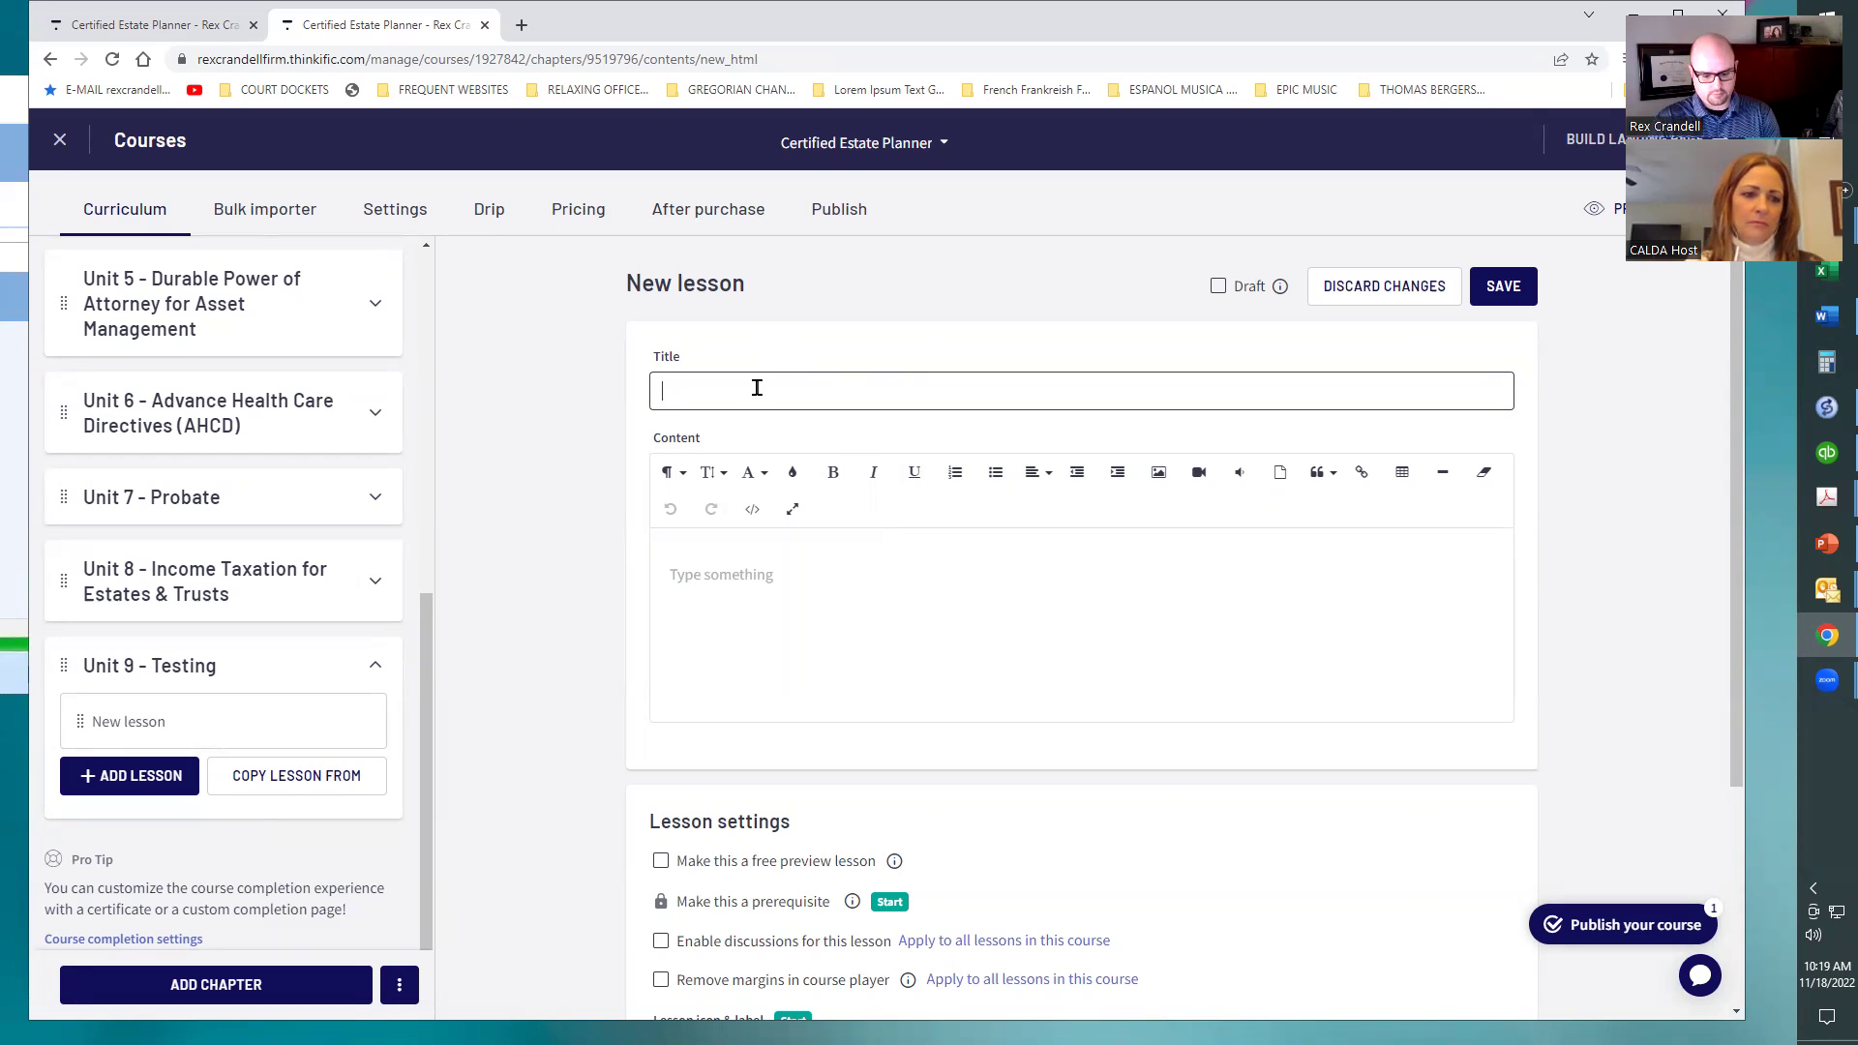
{"action": "type", "text": "Reading Ma"}
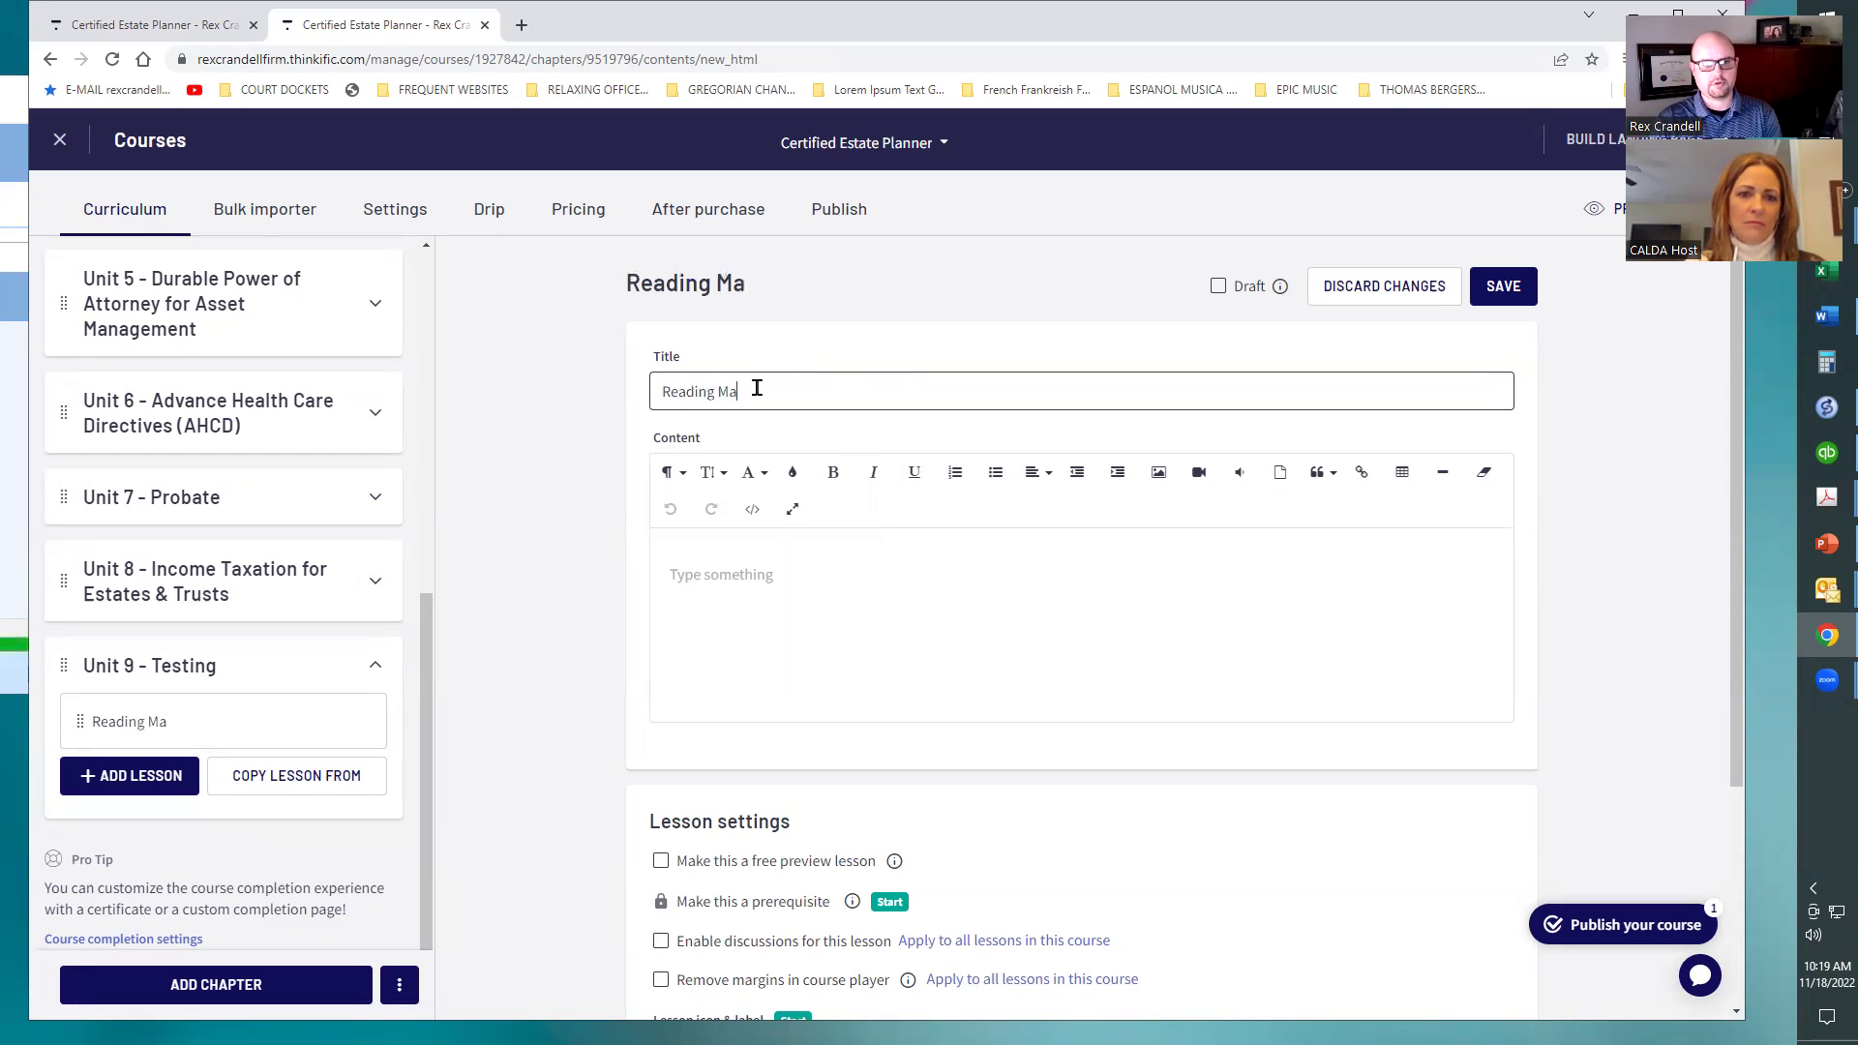
{"action": "type", "text": "terial"}
Enter "This is reading material!" as the lesson's content and save the lesson
{"action": "key", "text": "Tab"}
{"action": "type", "text": "THis"}
{"action": "key", "text": "BackSpace"}
{"action": "key", "text": "BackSpace"}
{"action": "key", "text": "BackSpace"}
{"action": "type", "text": "his is reading mate"}
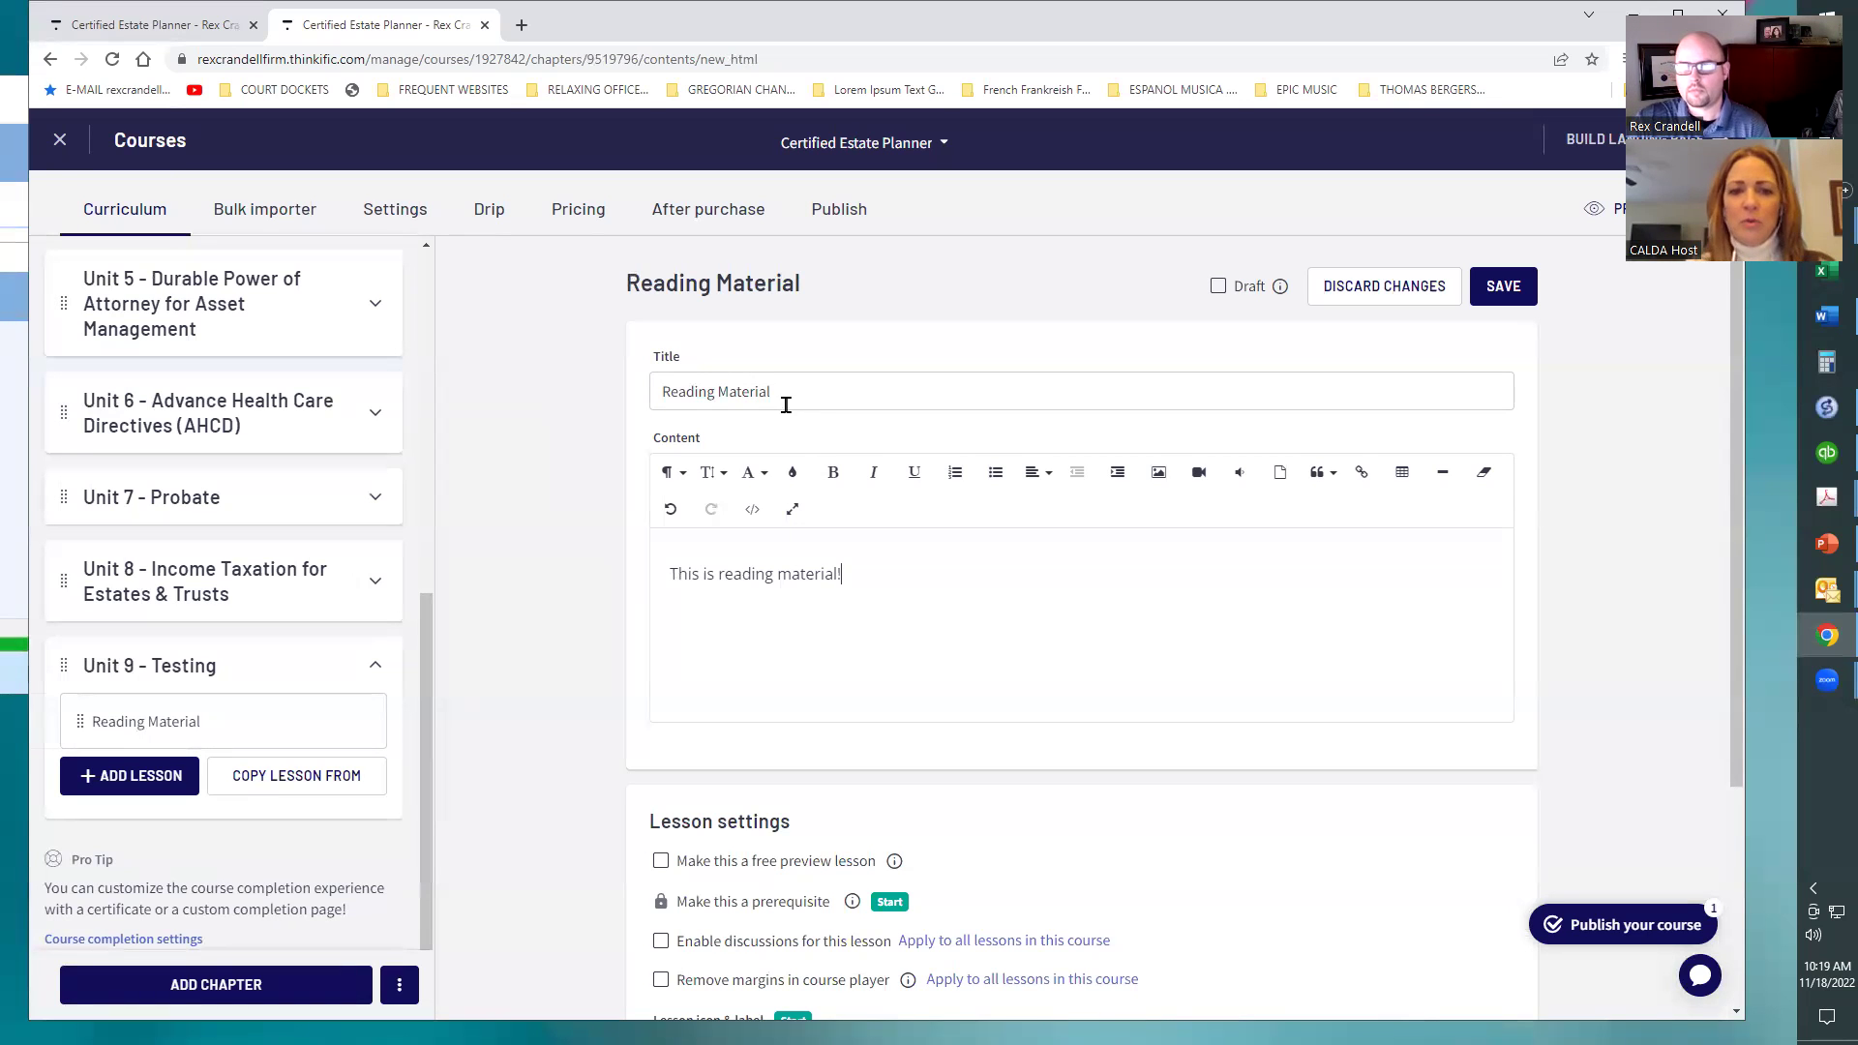
{"action": "left_click_drag", "start_coordinate": [865, 560], "coordinate": [627, 474]}
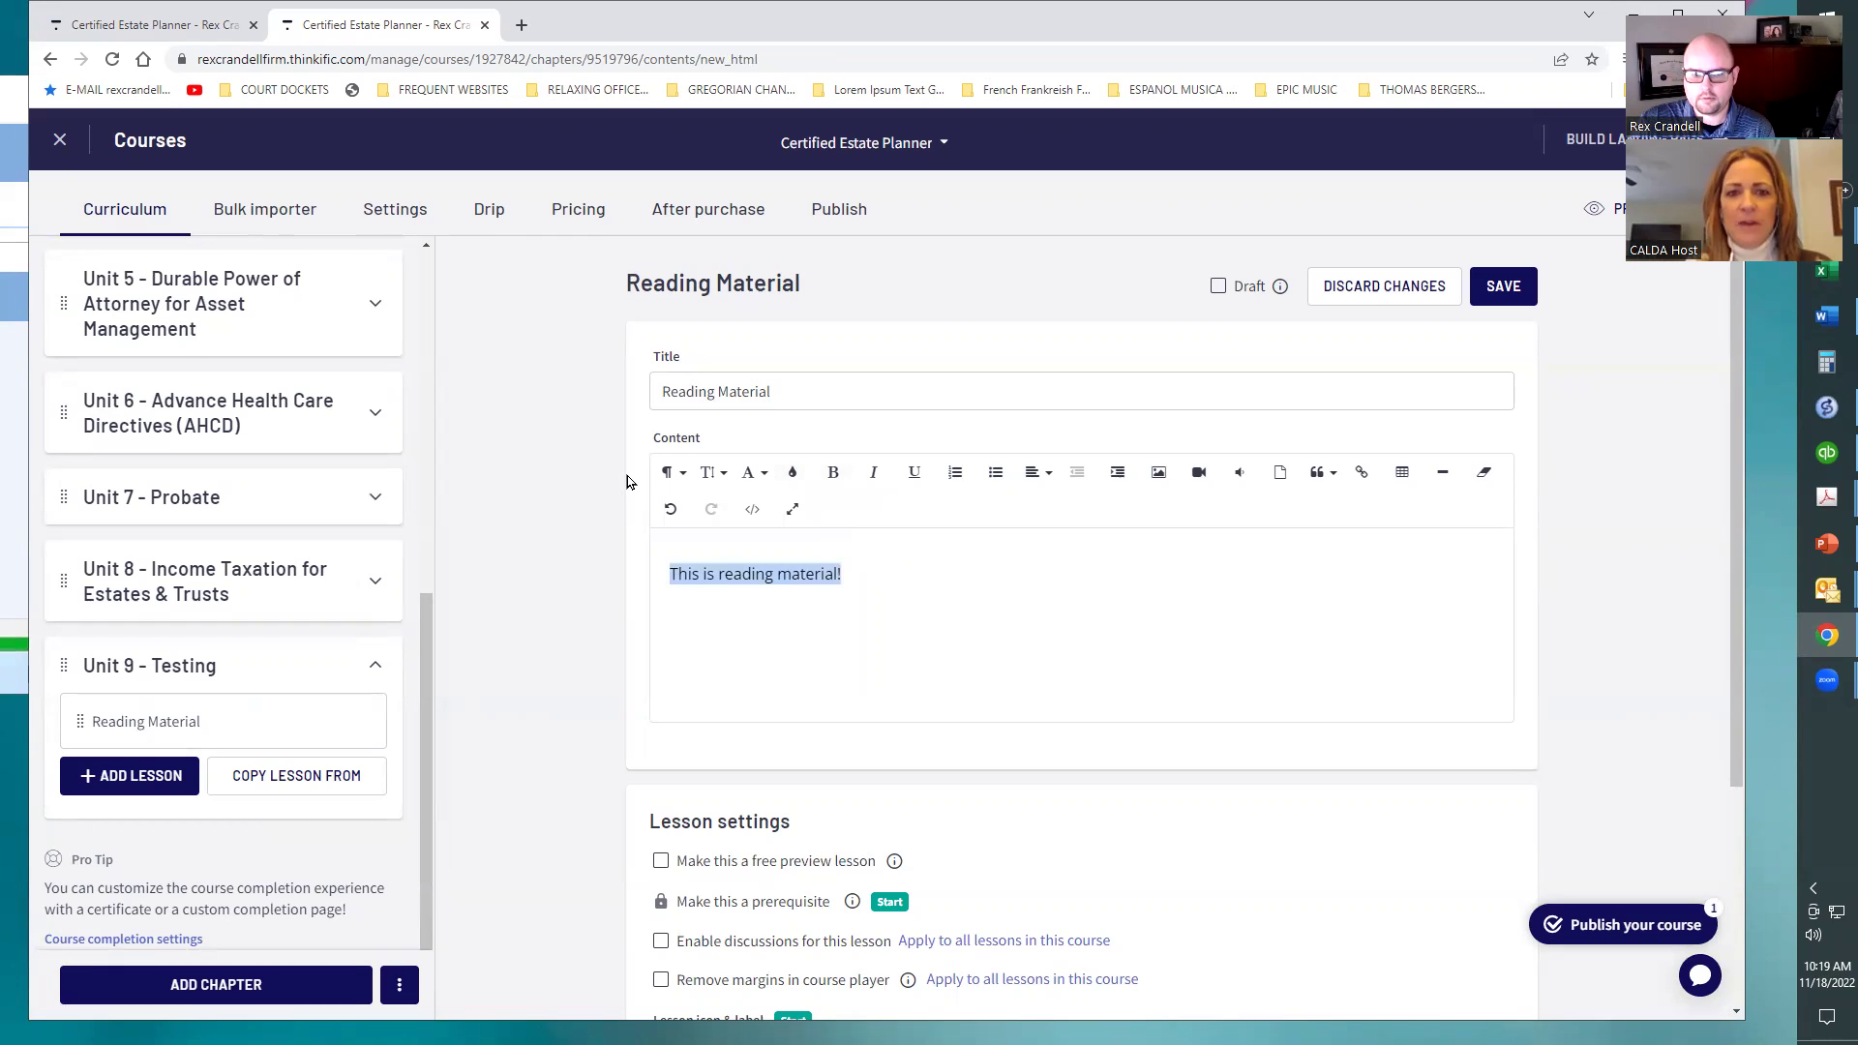
{"action": "left_click", "coordinate": [772, 609]}
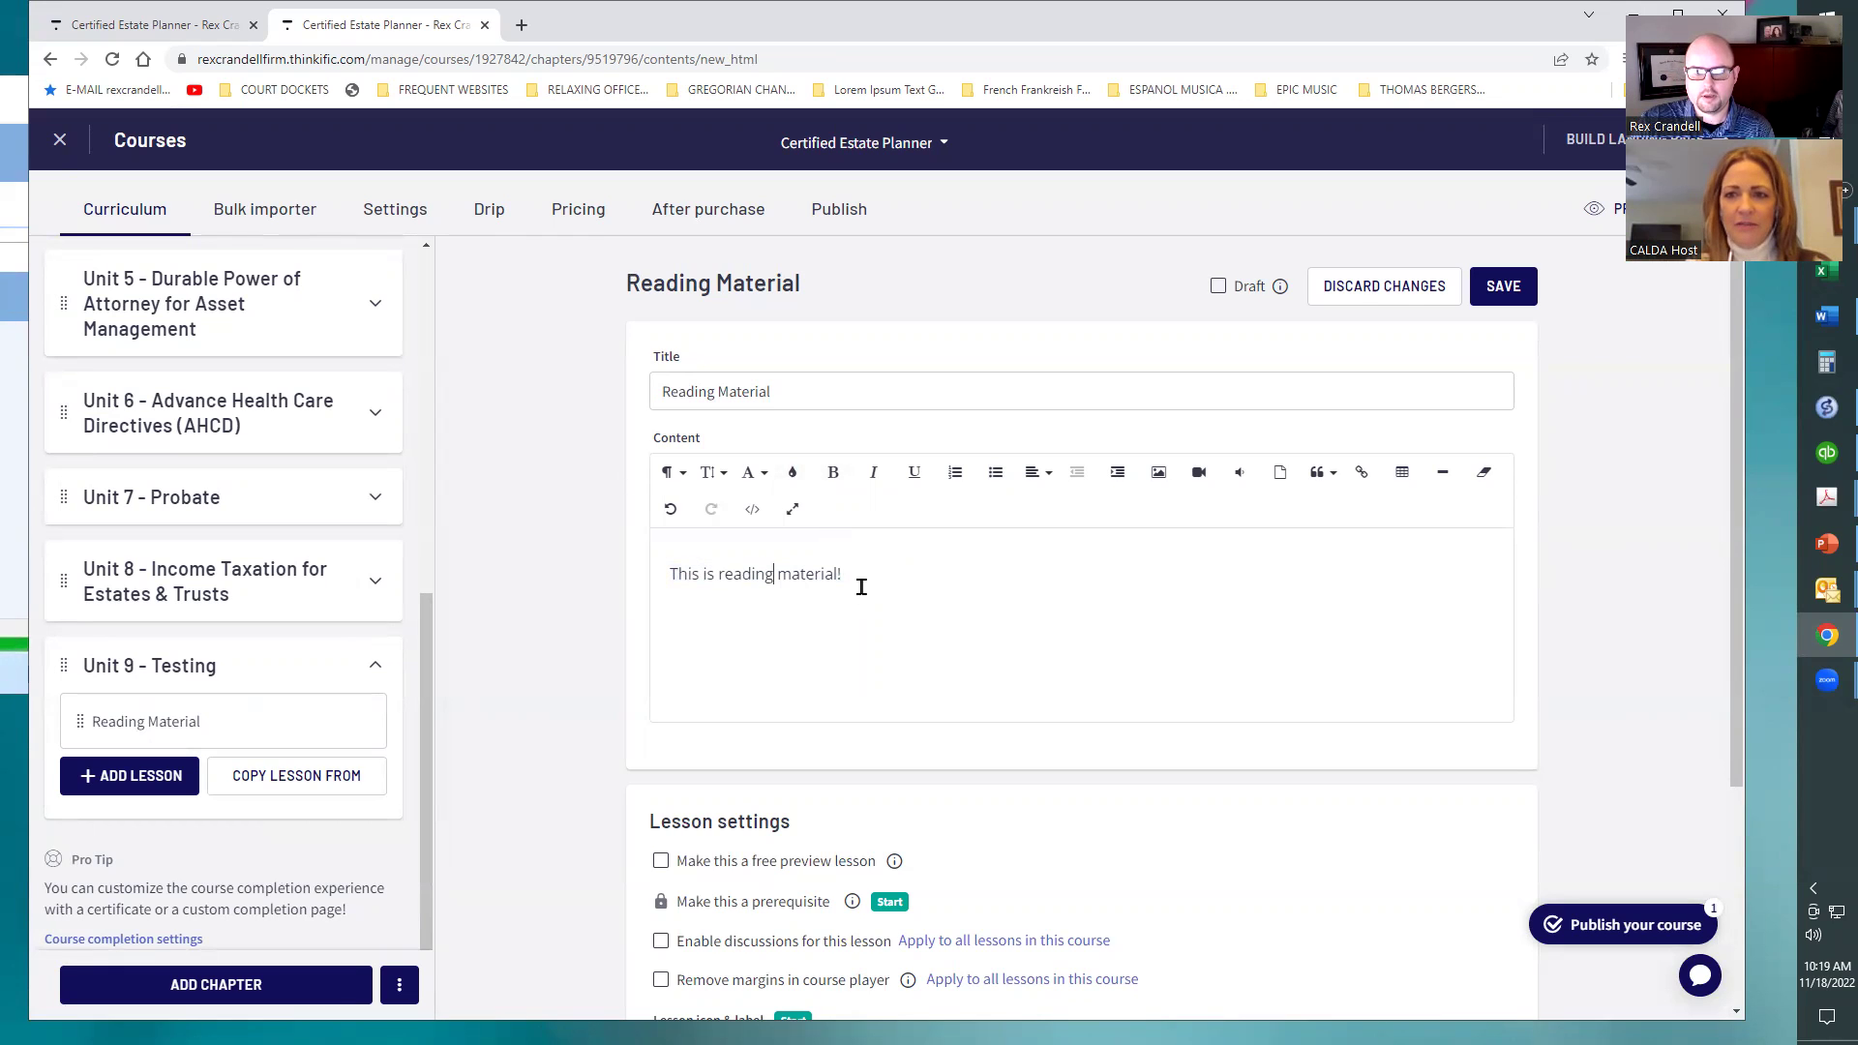
{"action": "left_click_drag", "start_coordinate": [858, 583], "coordinate": [663, 568]}
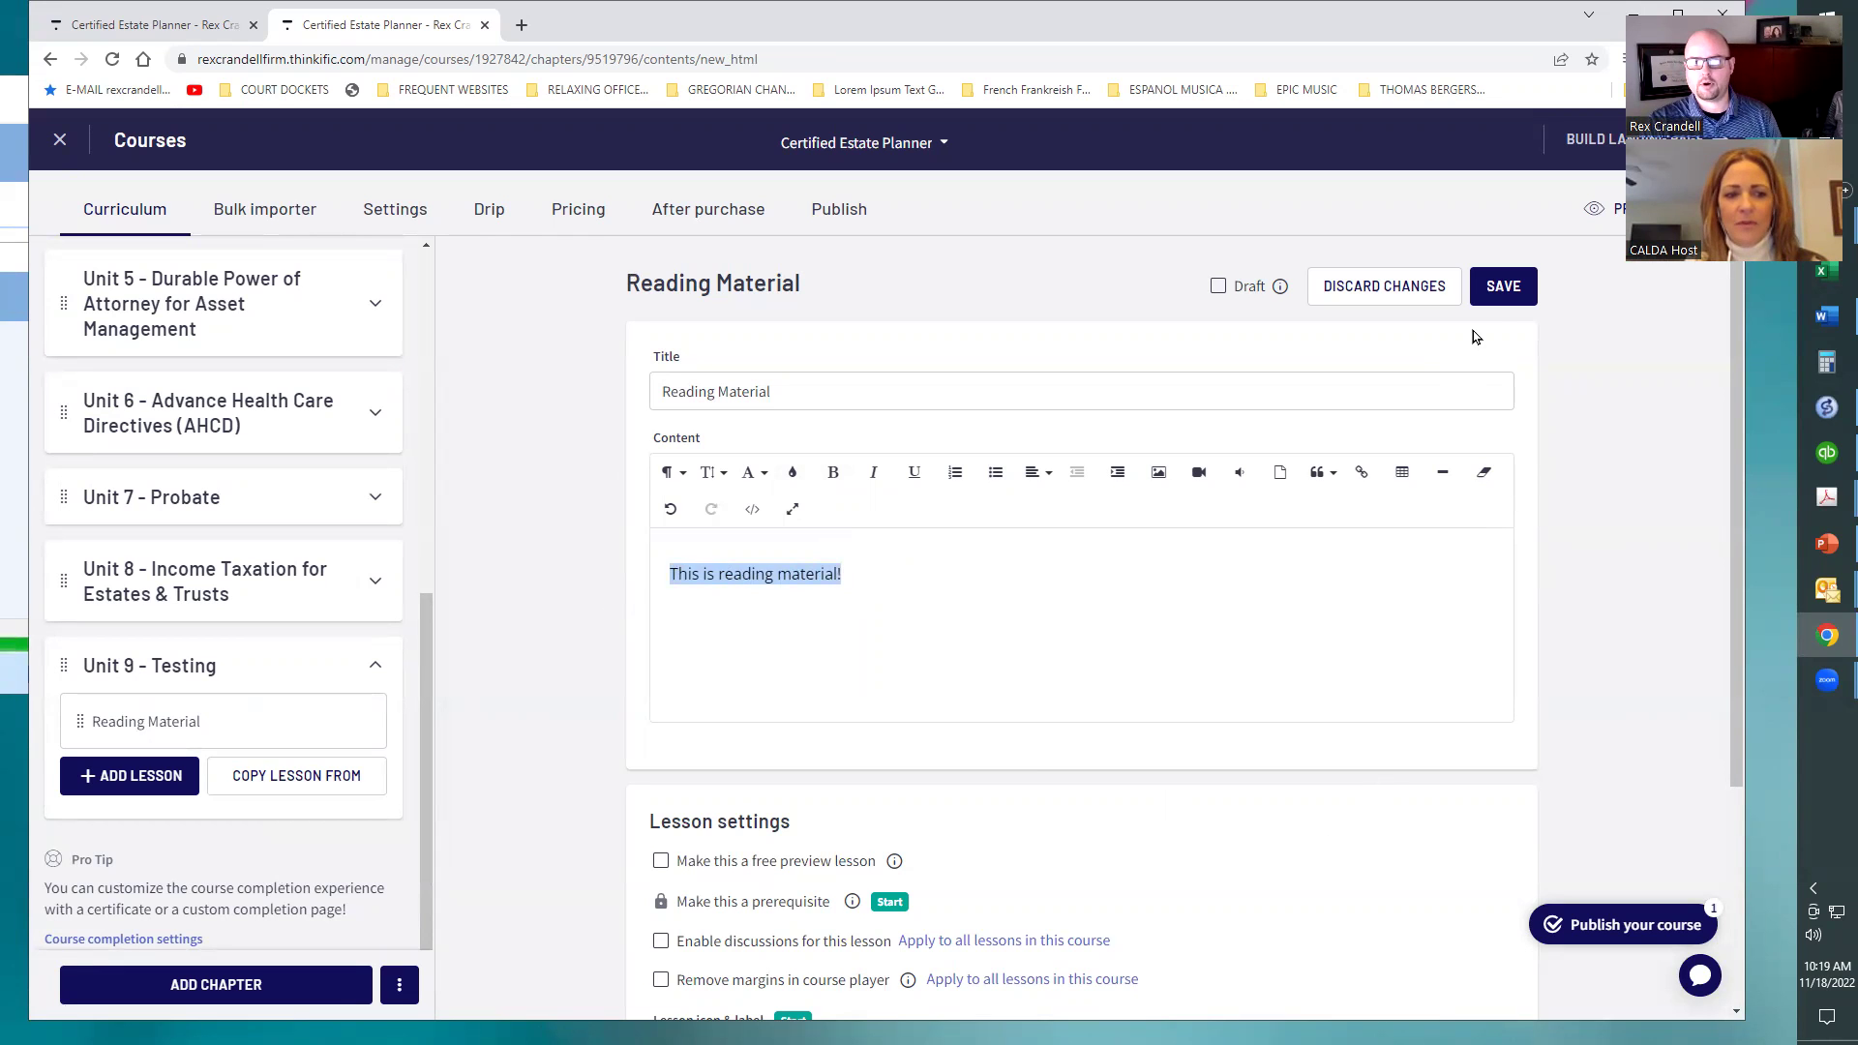
{"action": "left_click", "coordinate": [1499, 296]}
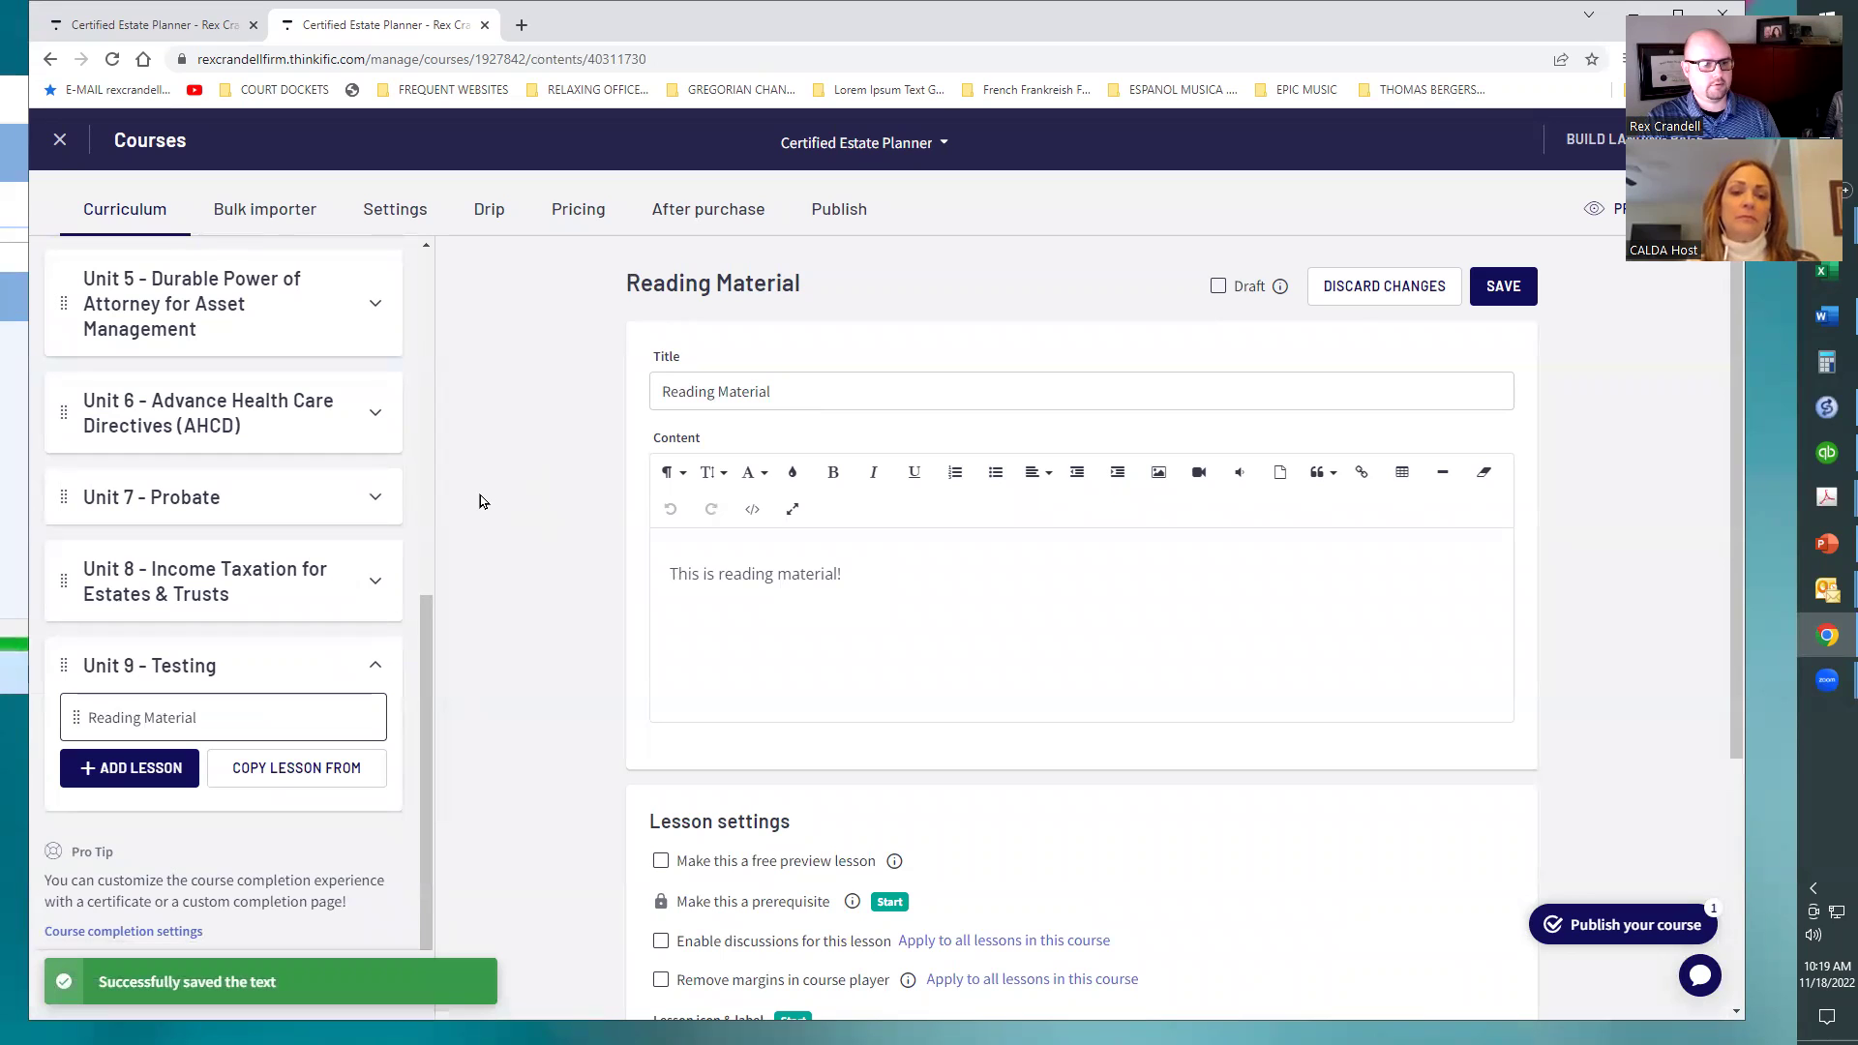
Preview the course as an enrolled student and view the Reading Material lesson under Unit 9 - Testing
{"action": "left_click", "coordinate": [1599, 208]}
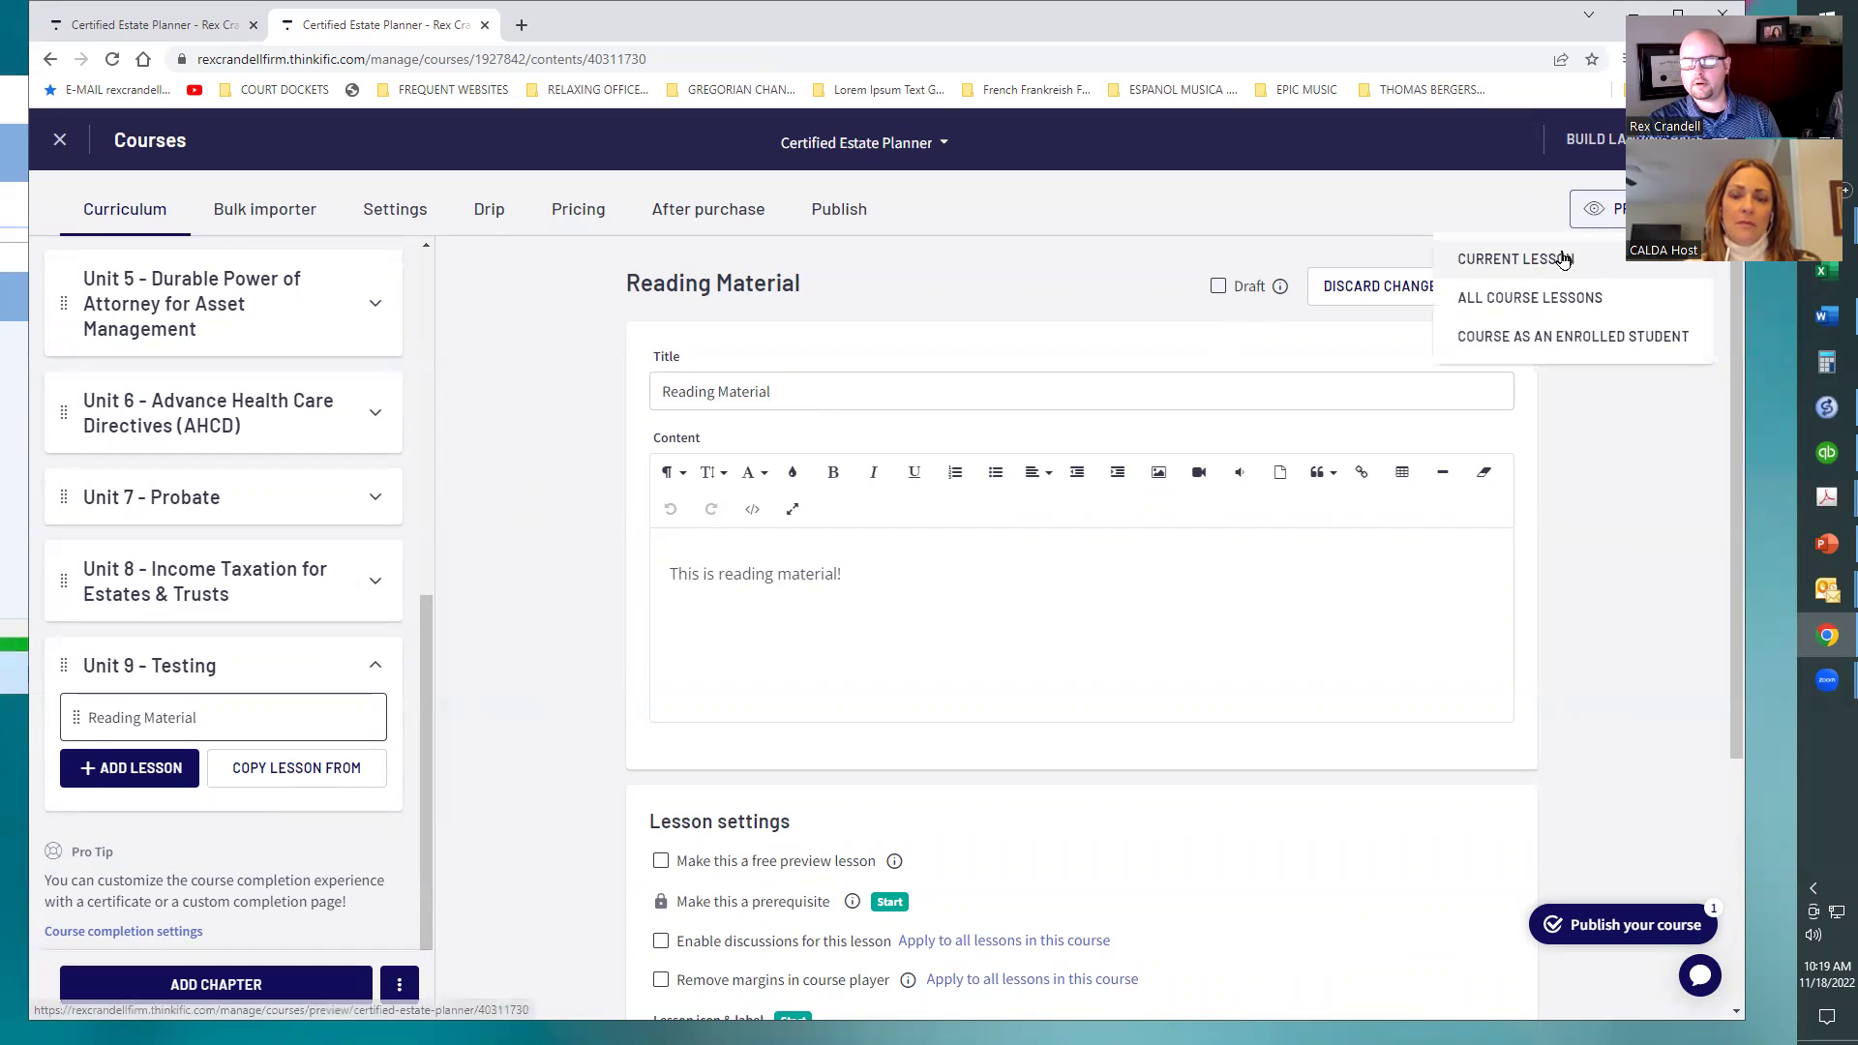
{"action": "left_click", "coordinate": [1539, 335]}
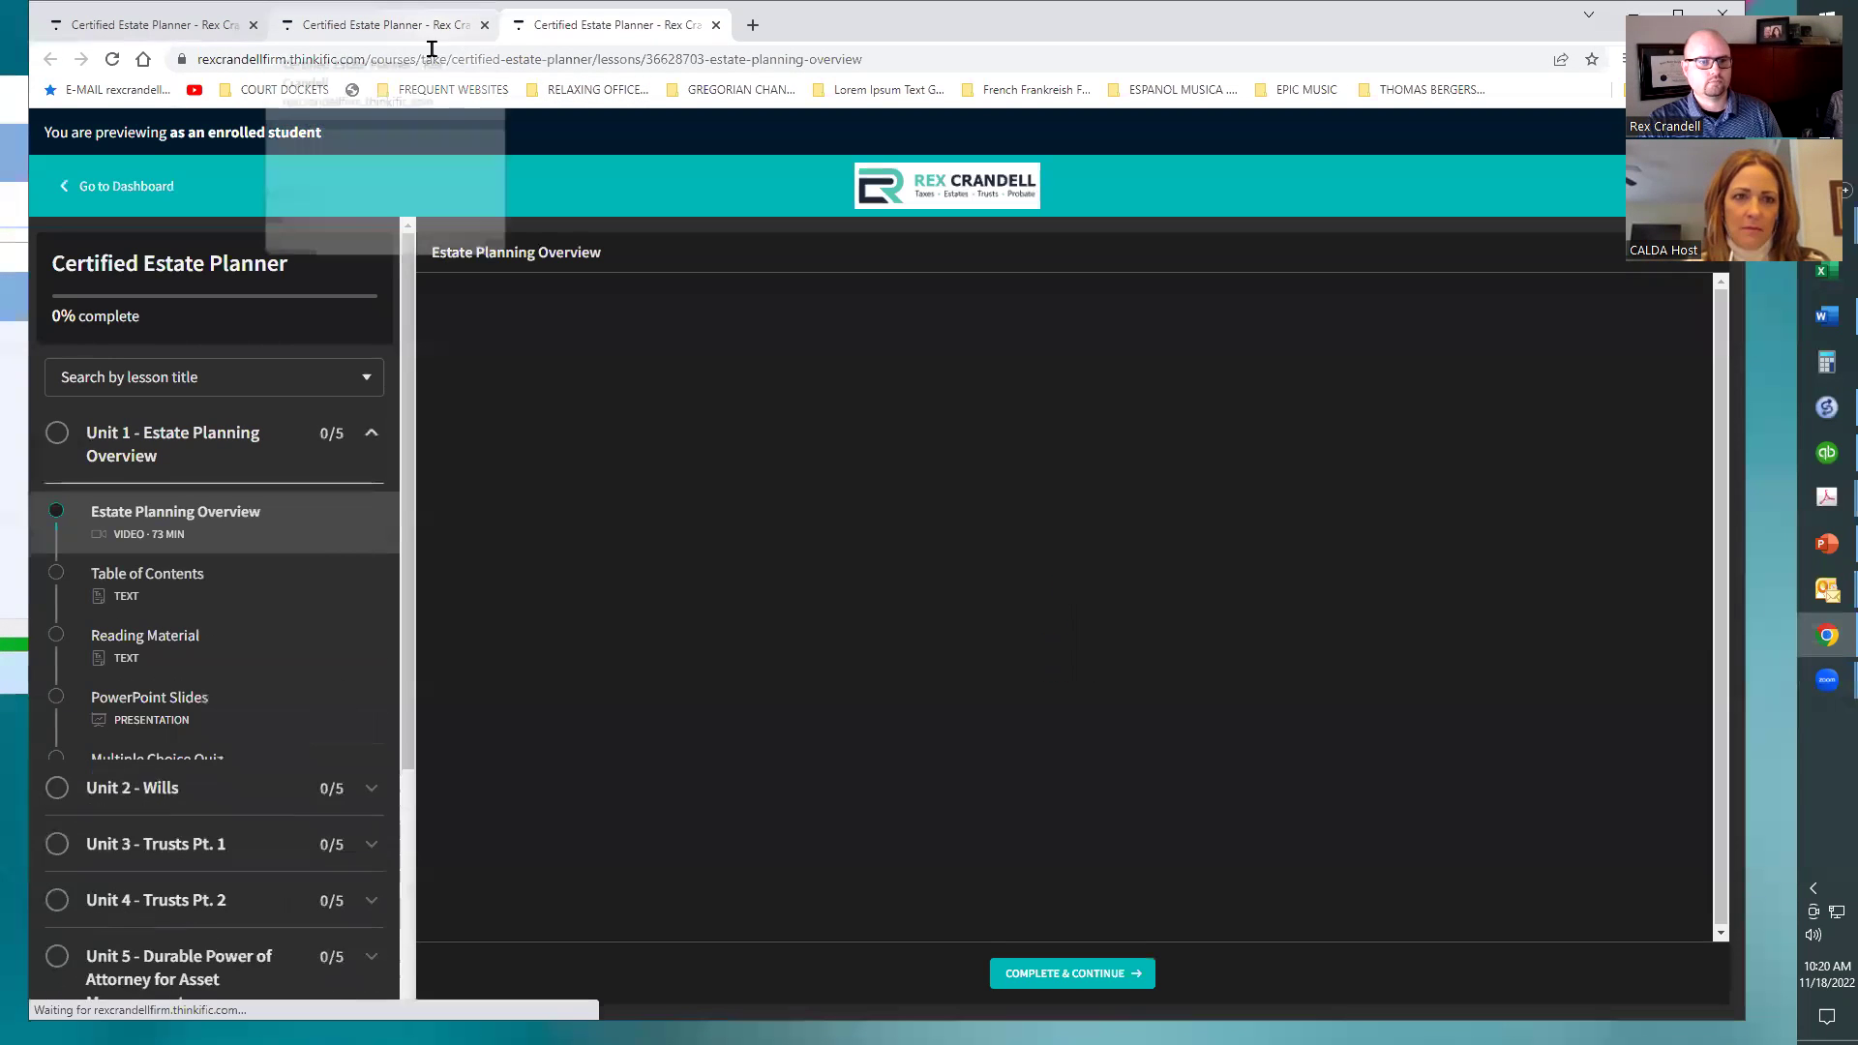
{"action": "left_click", "coordinate": [373, 432]}
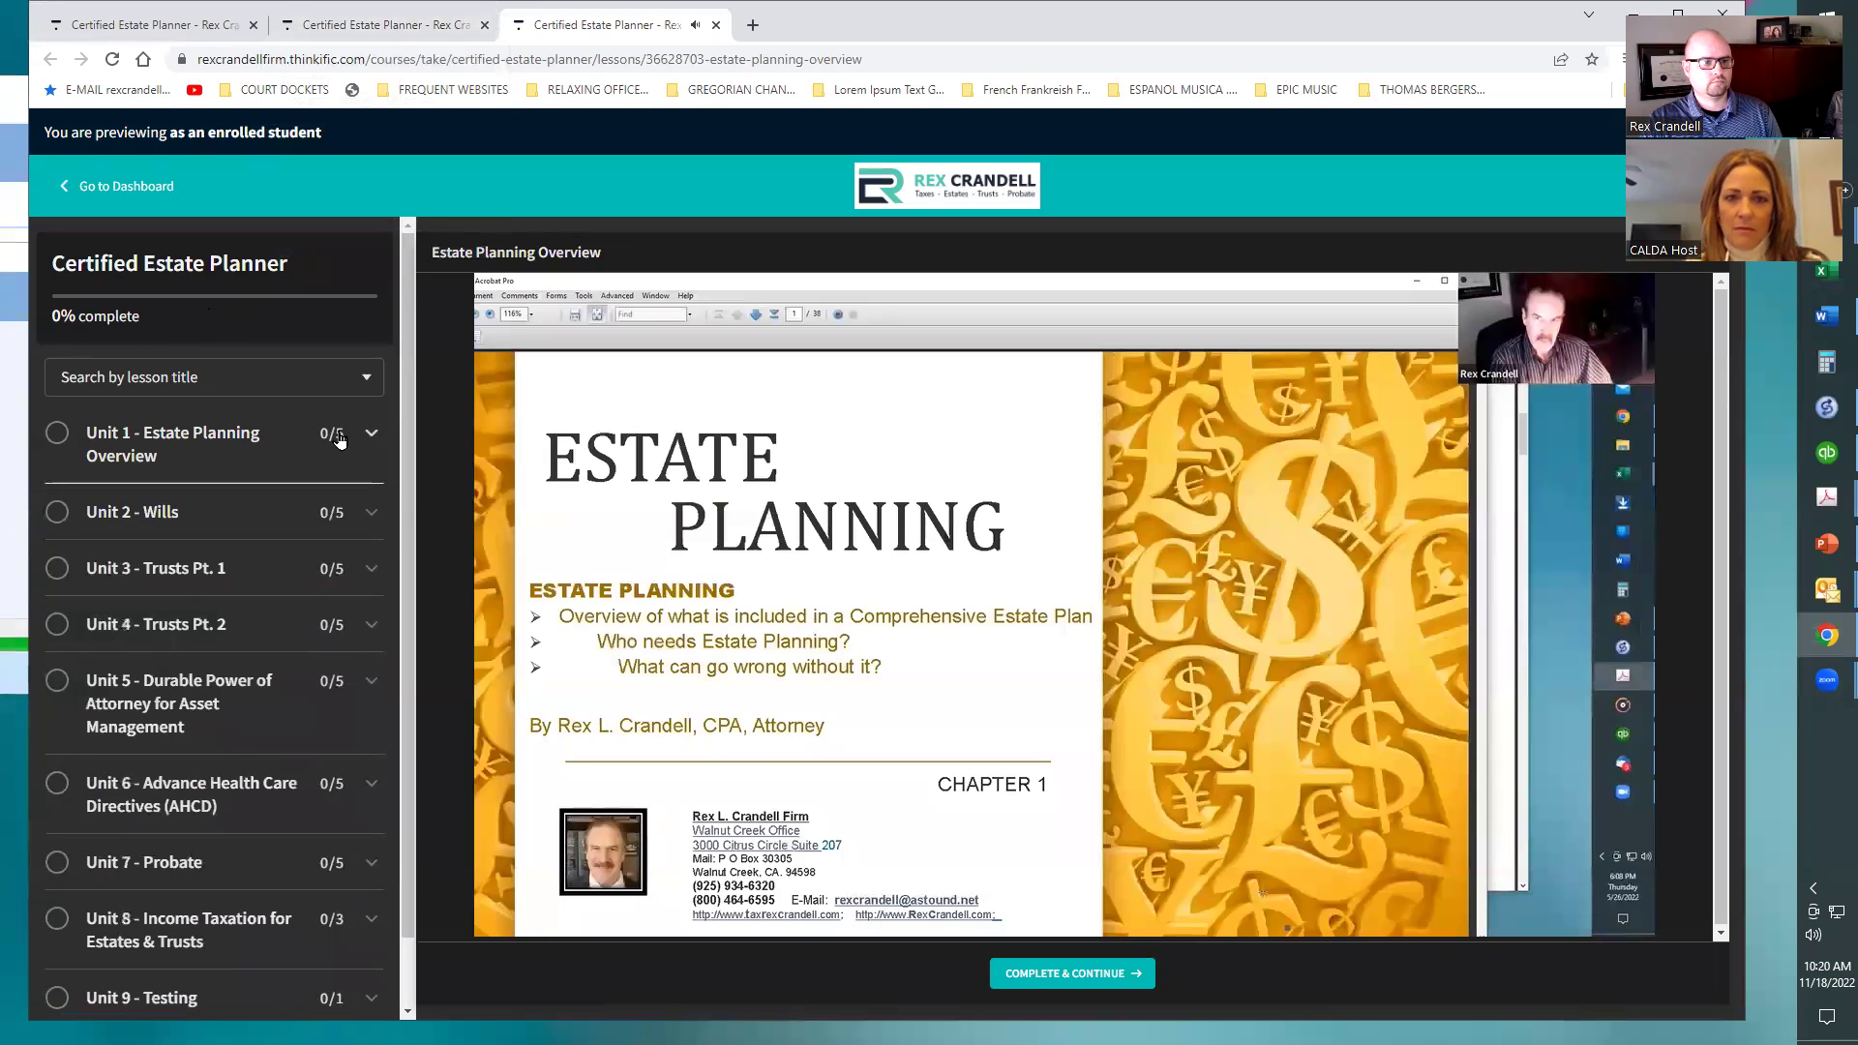
{"action": "scroll", "coordinate": [213, 484], "scroll_direction": "down", "scroll_amount": 2}
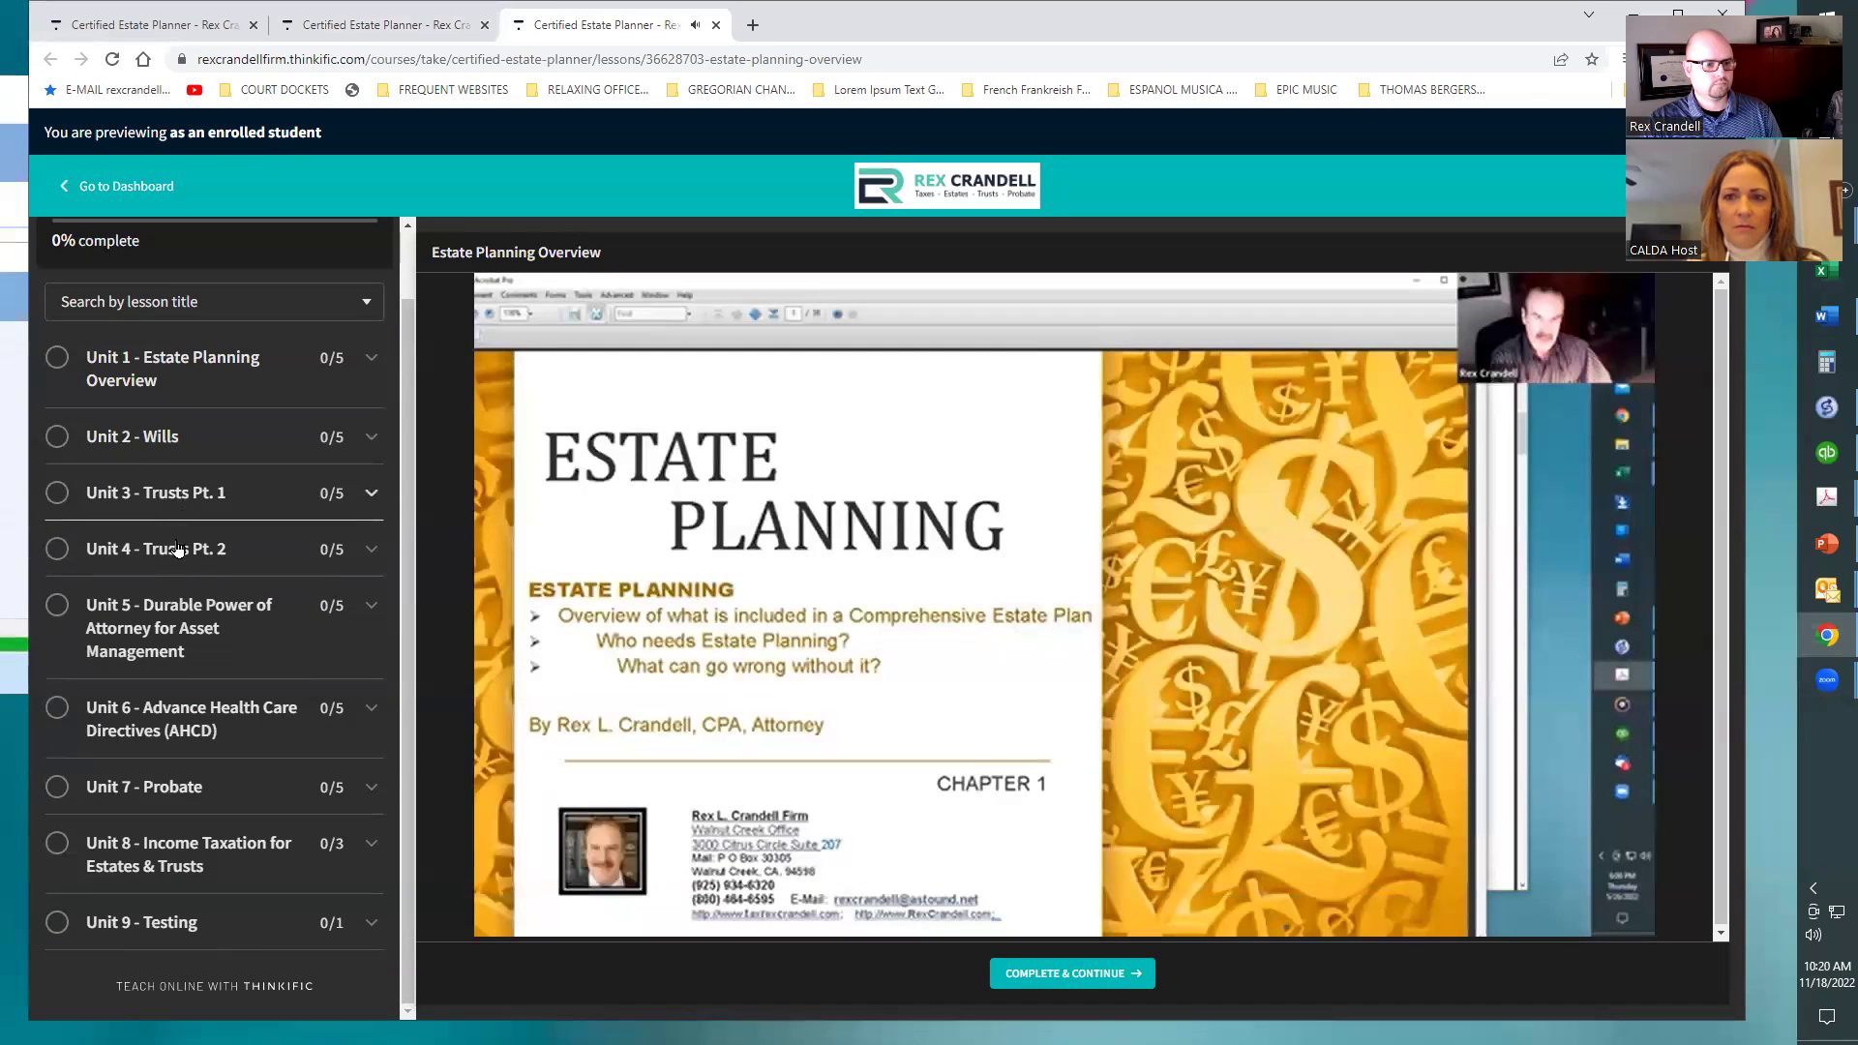
{"action": "left_click", "coordinate": [119, 922]}
{"action": "scroll", "coordinate": [146, 900], "scroll_direction": "down", "scroll_amount": 1}
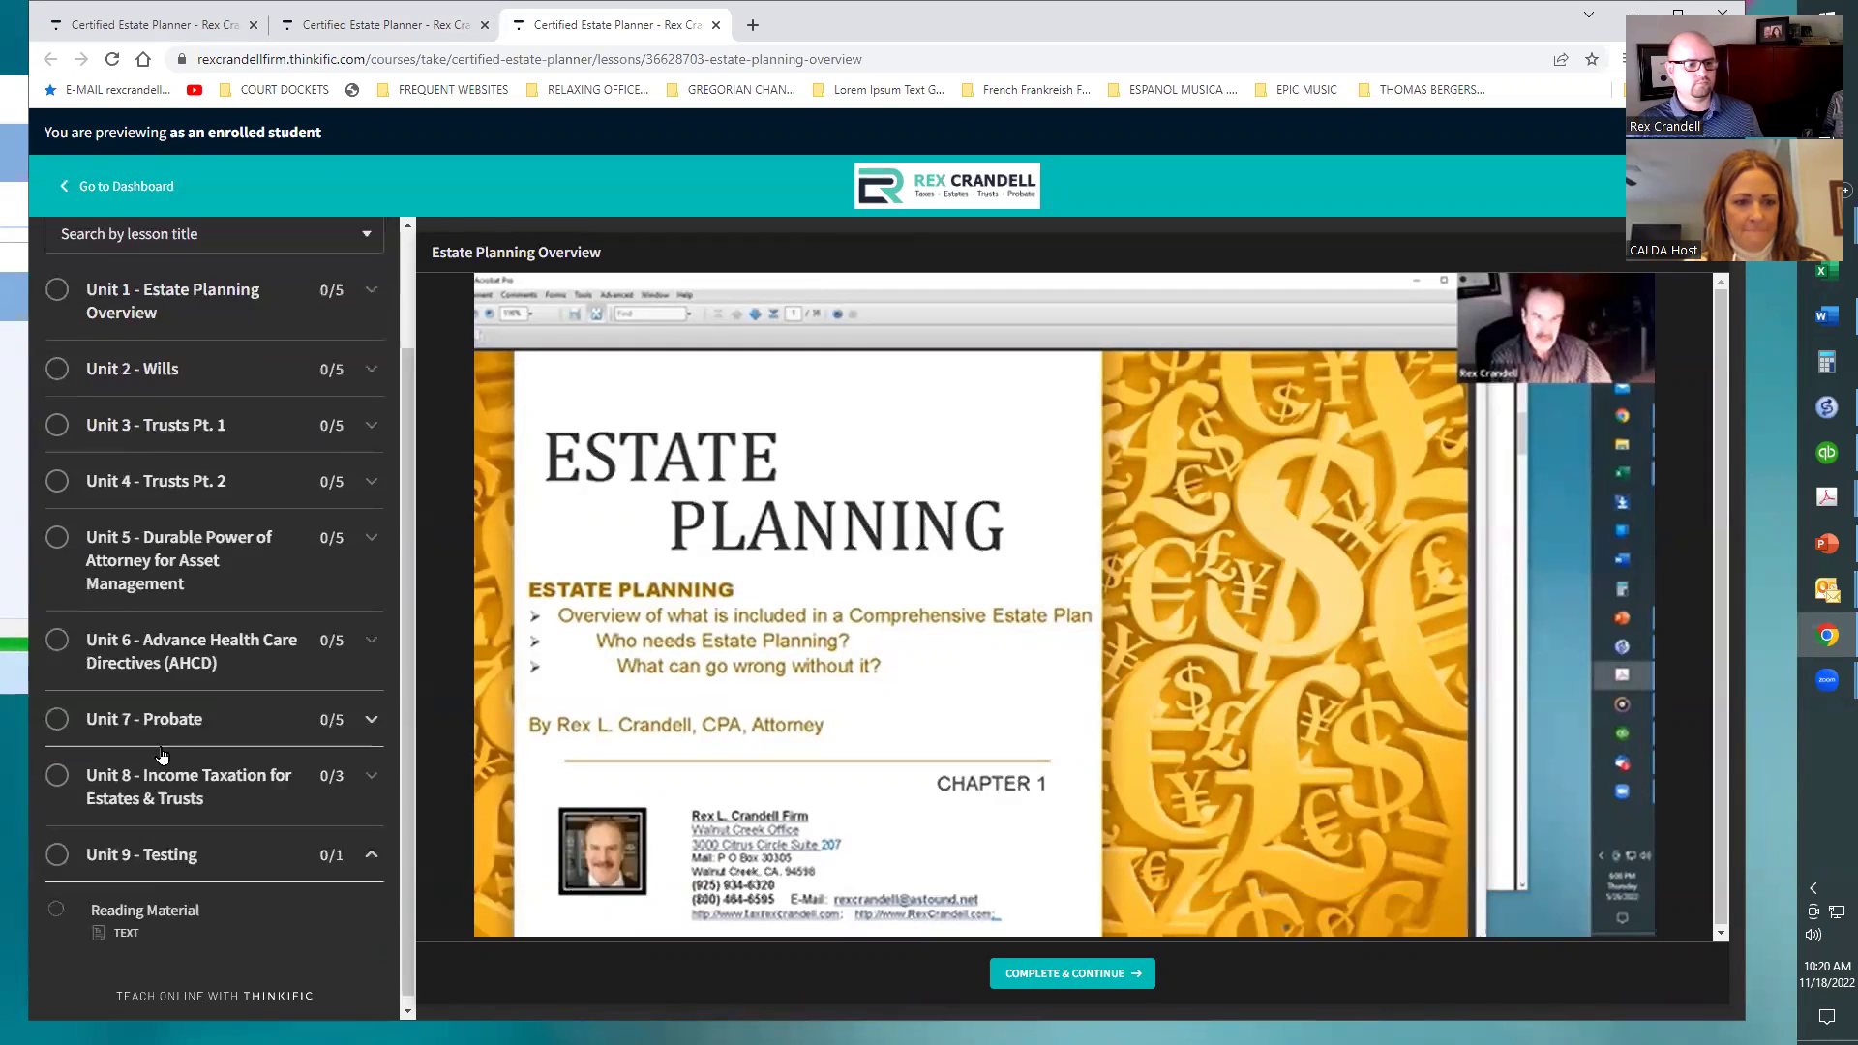
{"action": "left_click", "coordinate": [114, 905]}
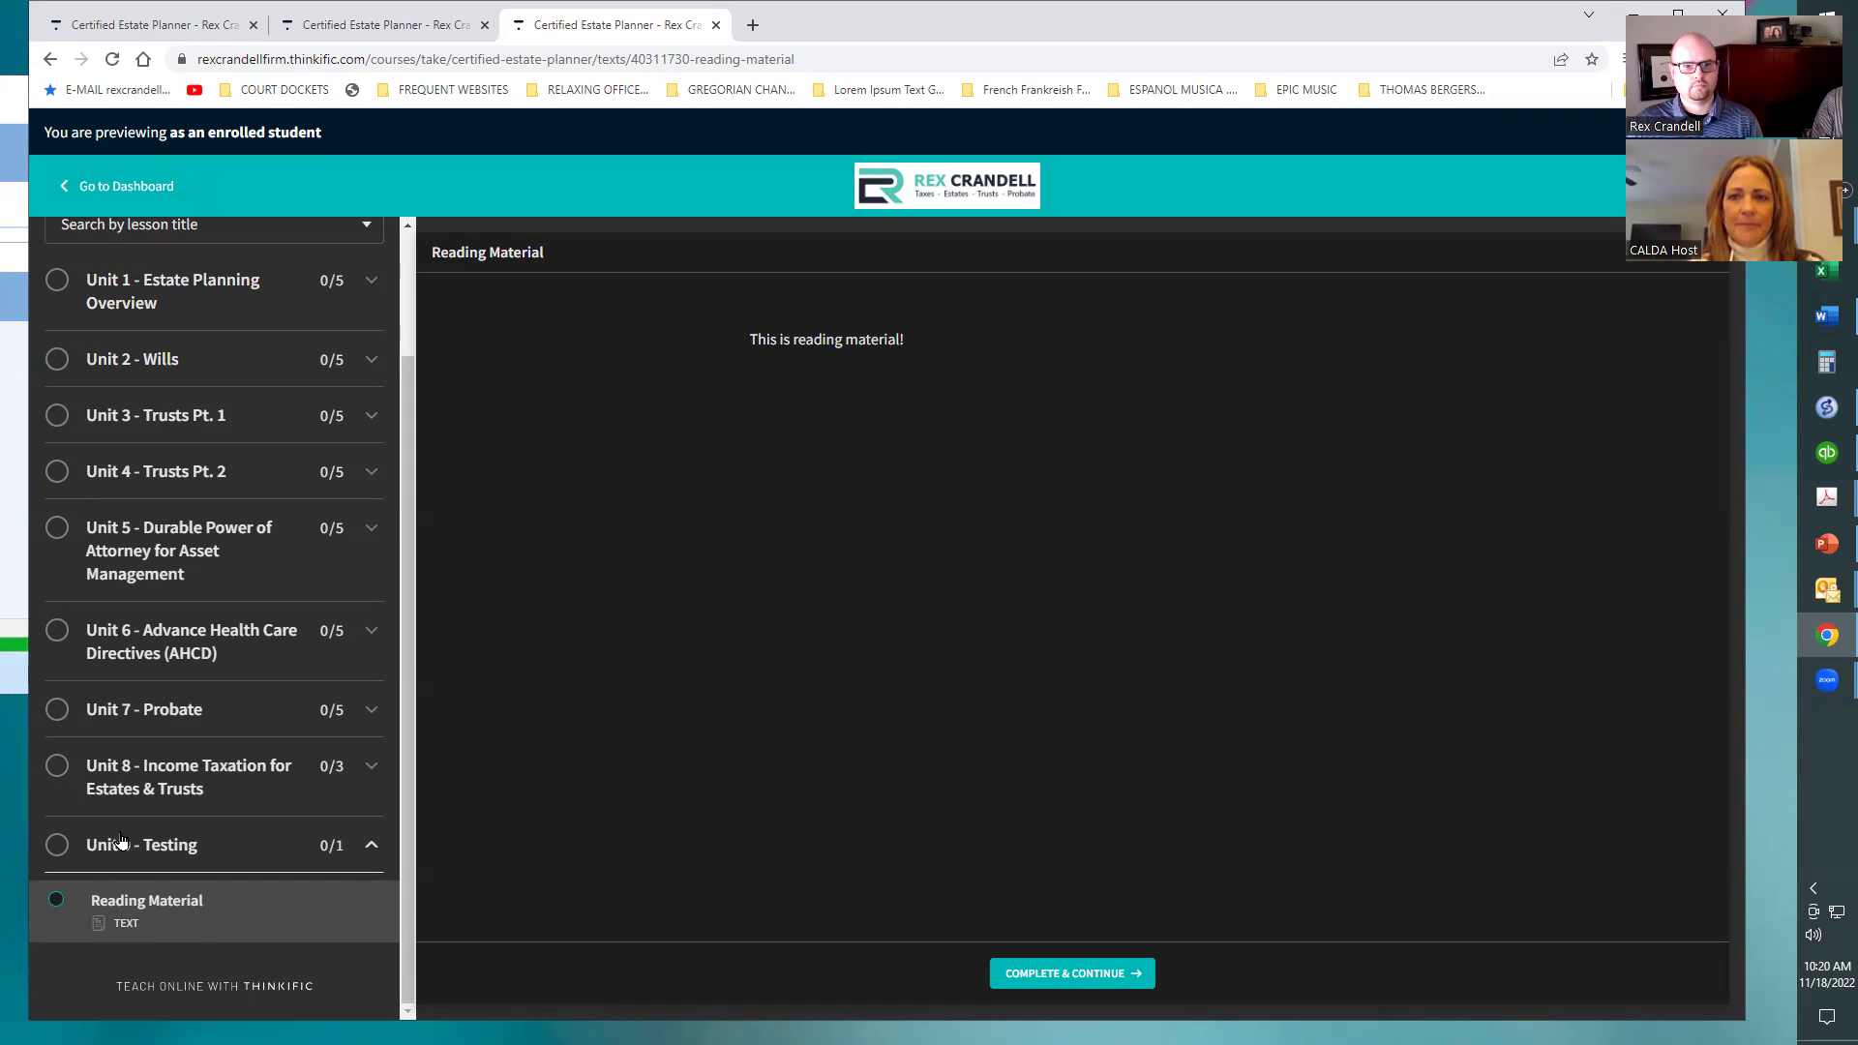
{"action": "scroll", "coordinate": [323, 813], "scroll_direction": "up", "scroll_amount": 2}
{"action": "scroll", "coordinate": [278, 681], "scroll_direction": "down", "scroll_amount": 2}
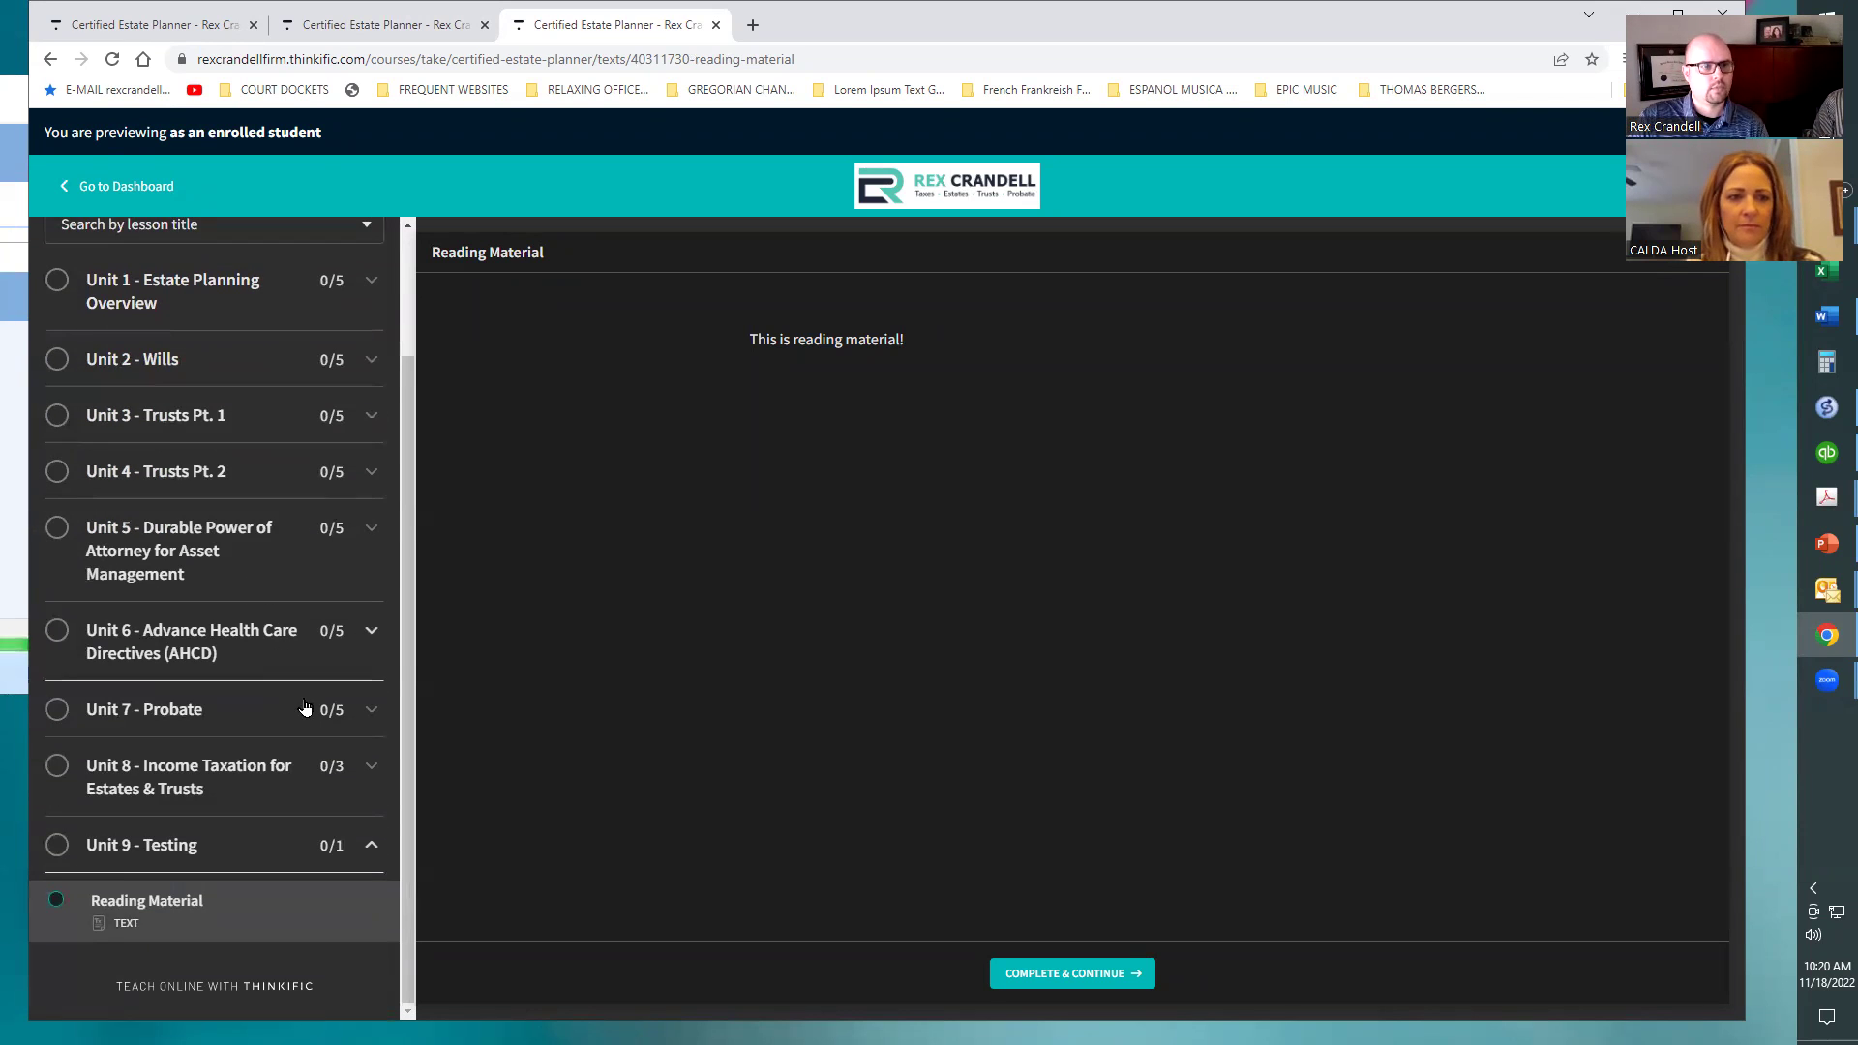
Return to the curriculum editor, open a new video lesson in Unit 9 - Testing, and examine its upload options and lesson settings
{"action": "left_click", "coordinate": [352, 24]}
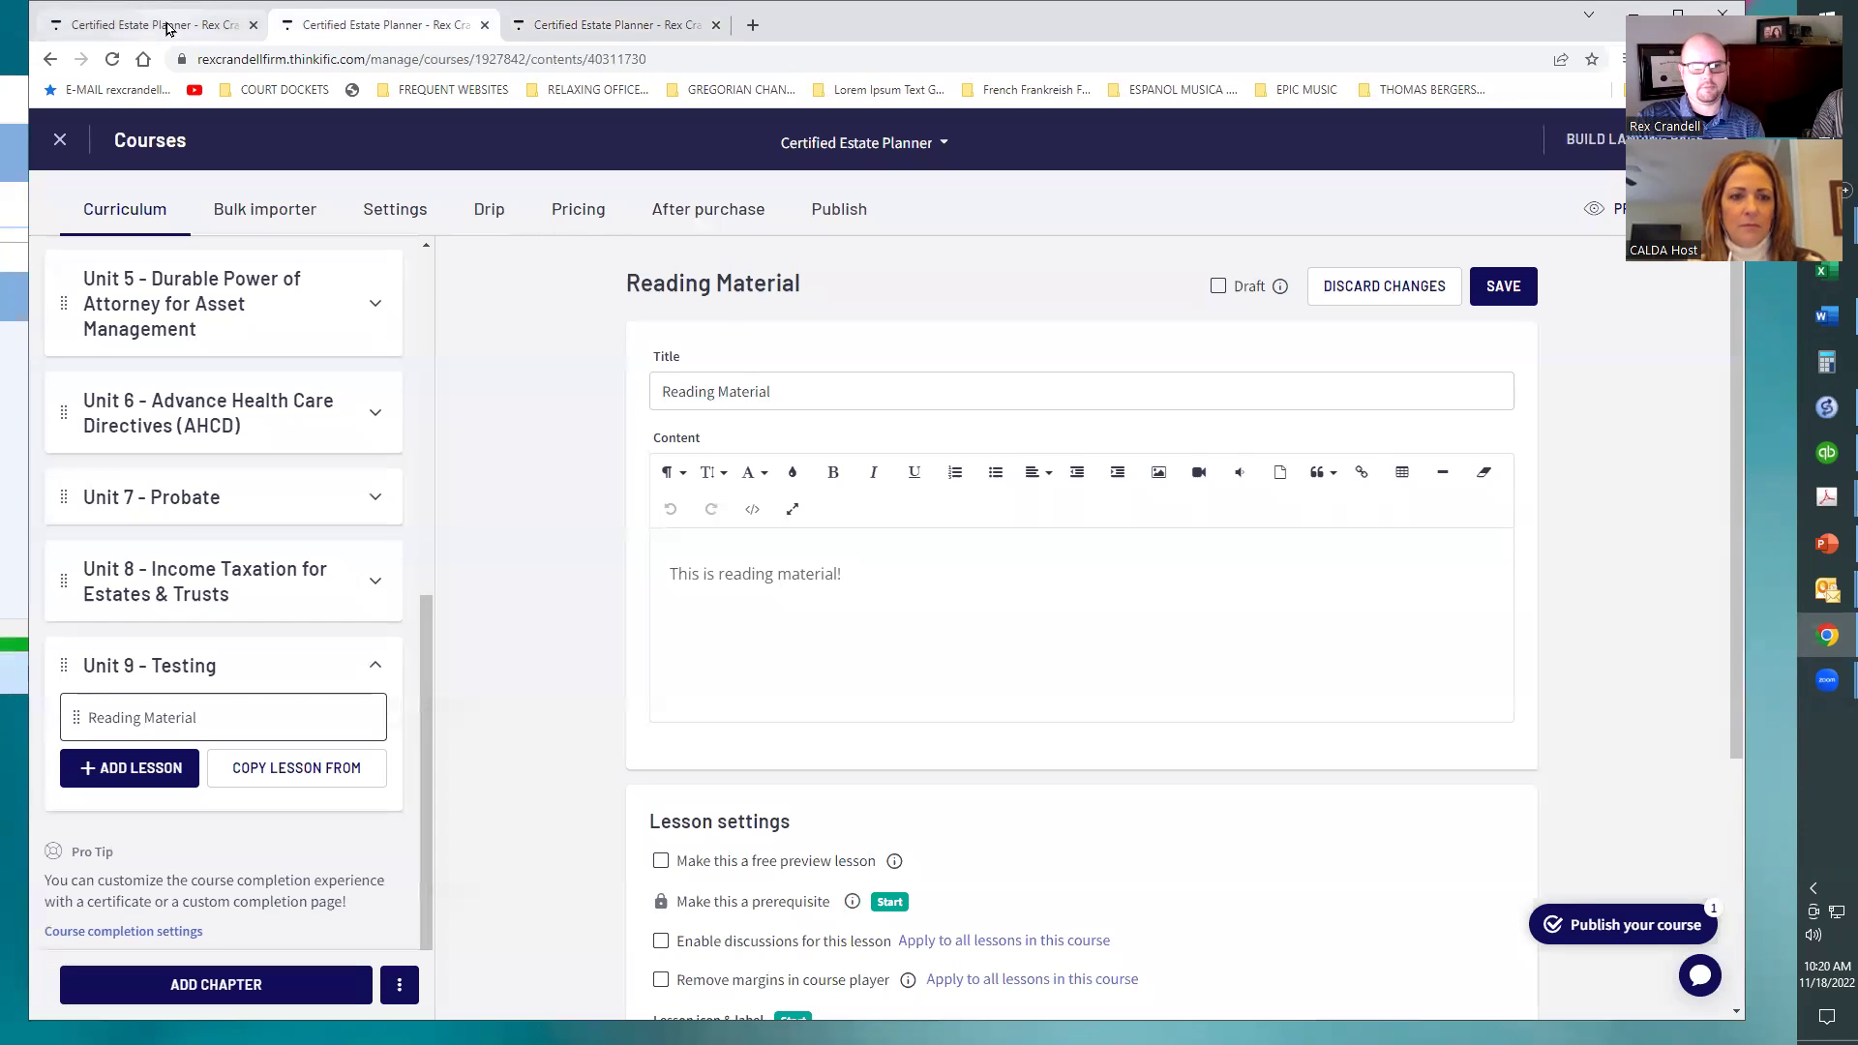
{"action": "left_click", "coordinate": [143, 769]}
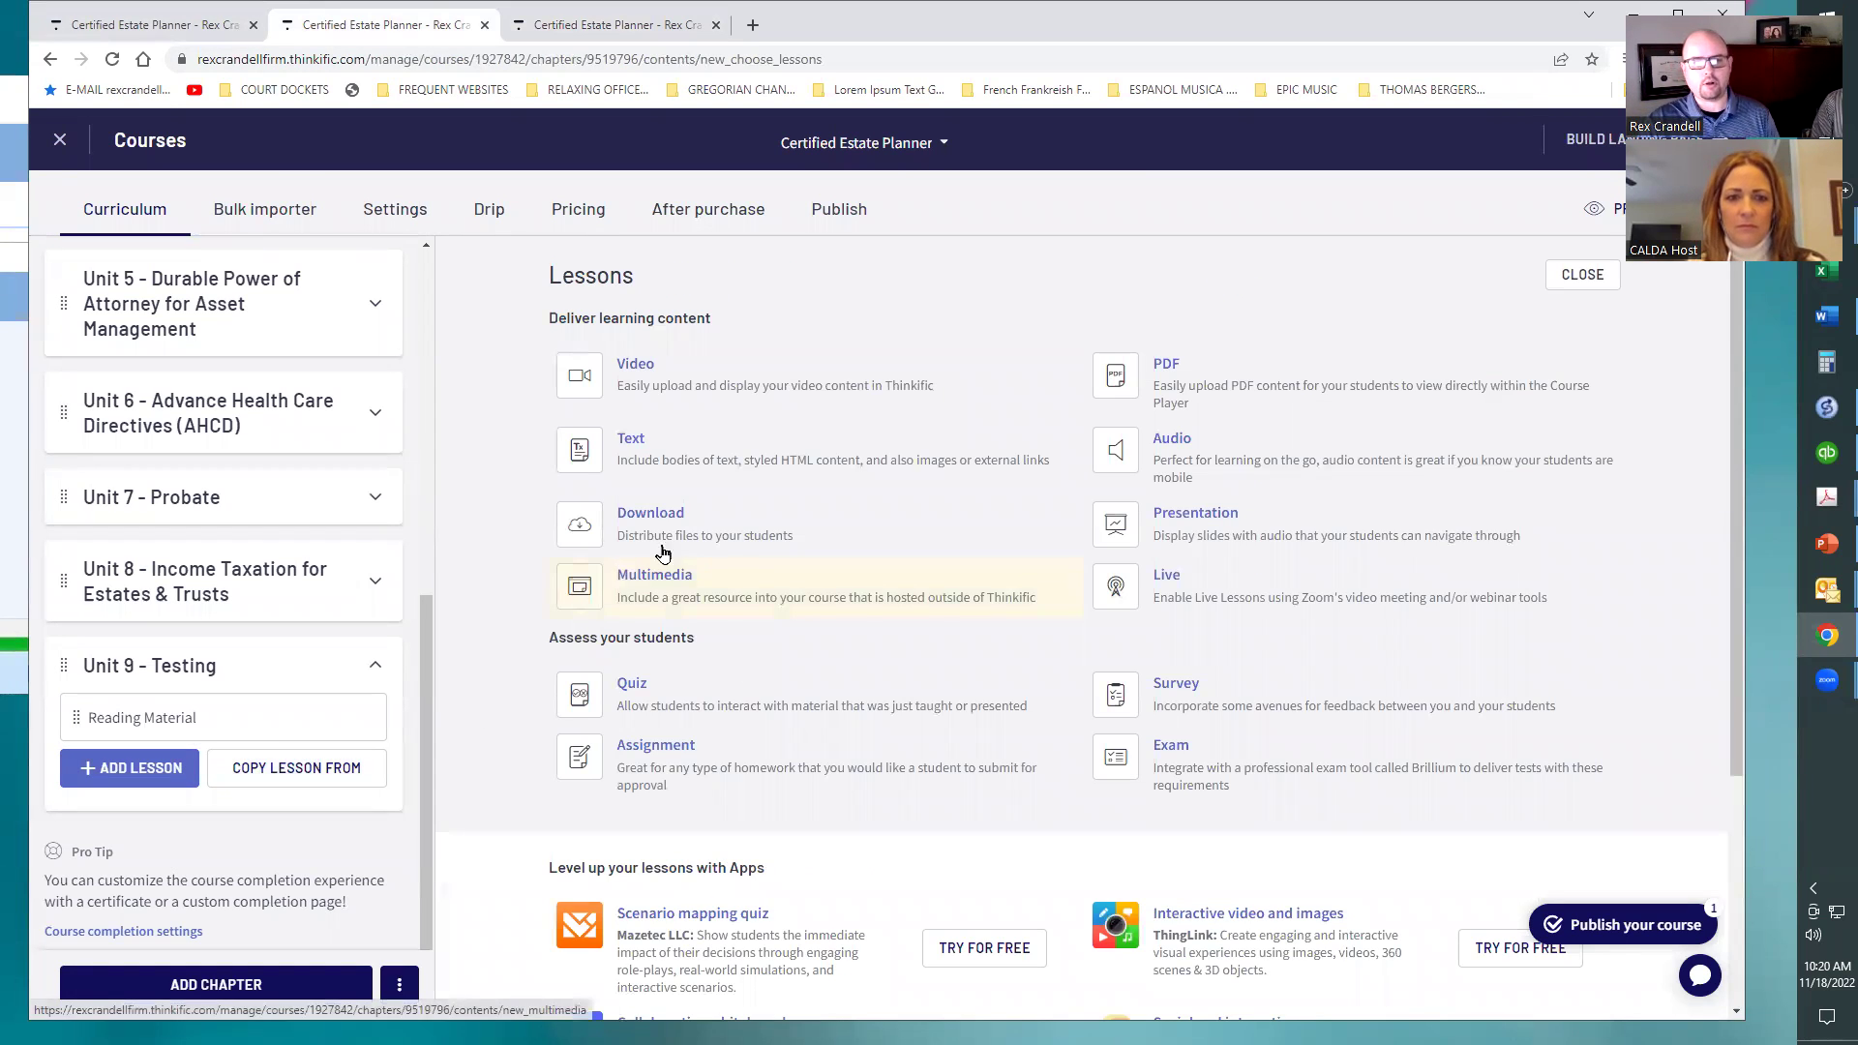
{"action": "left_click", "coordinate": [836, 364]}
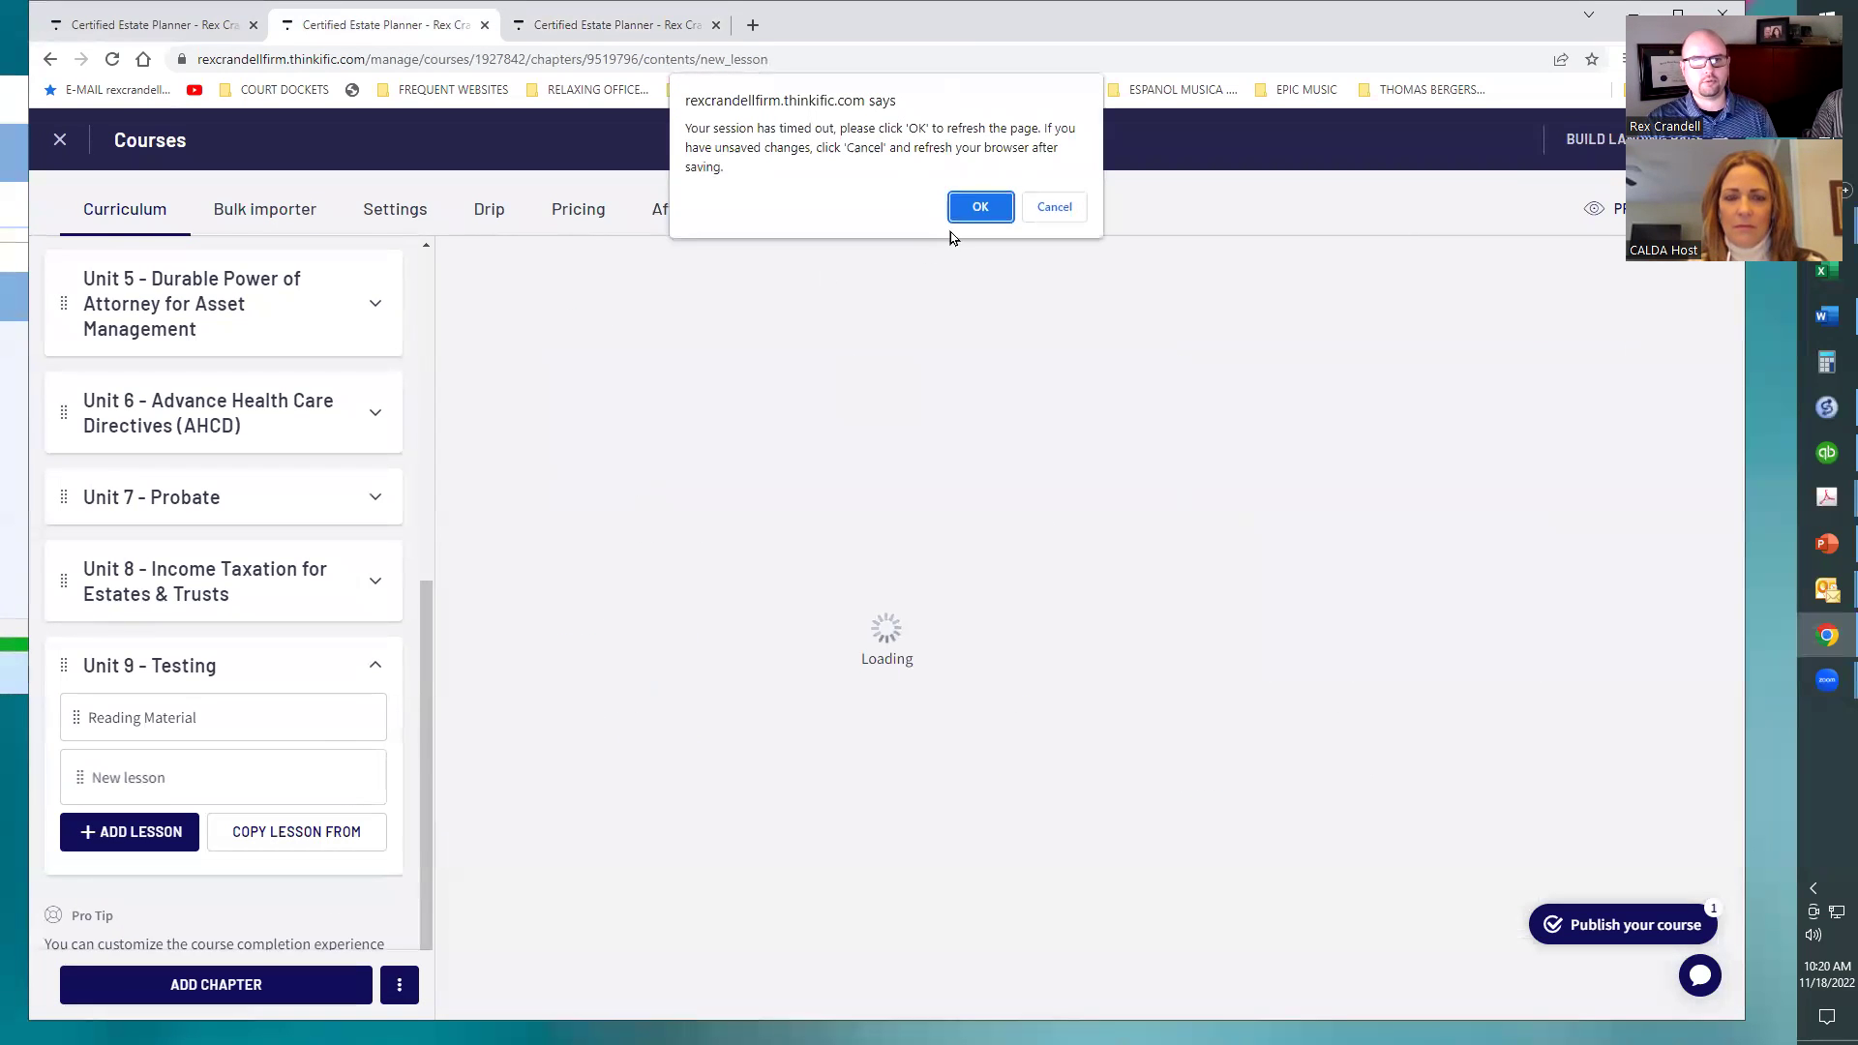
{"action": "left_click", "coordinate": [979, 208]}
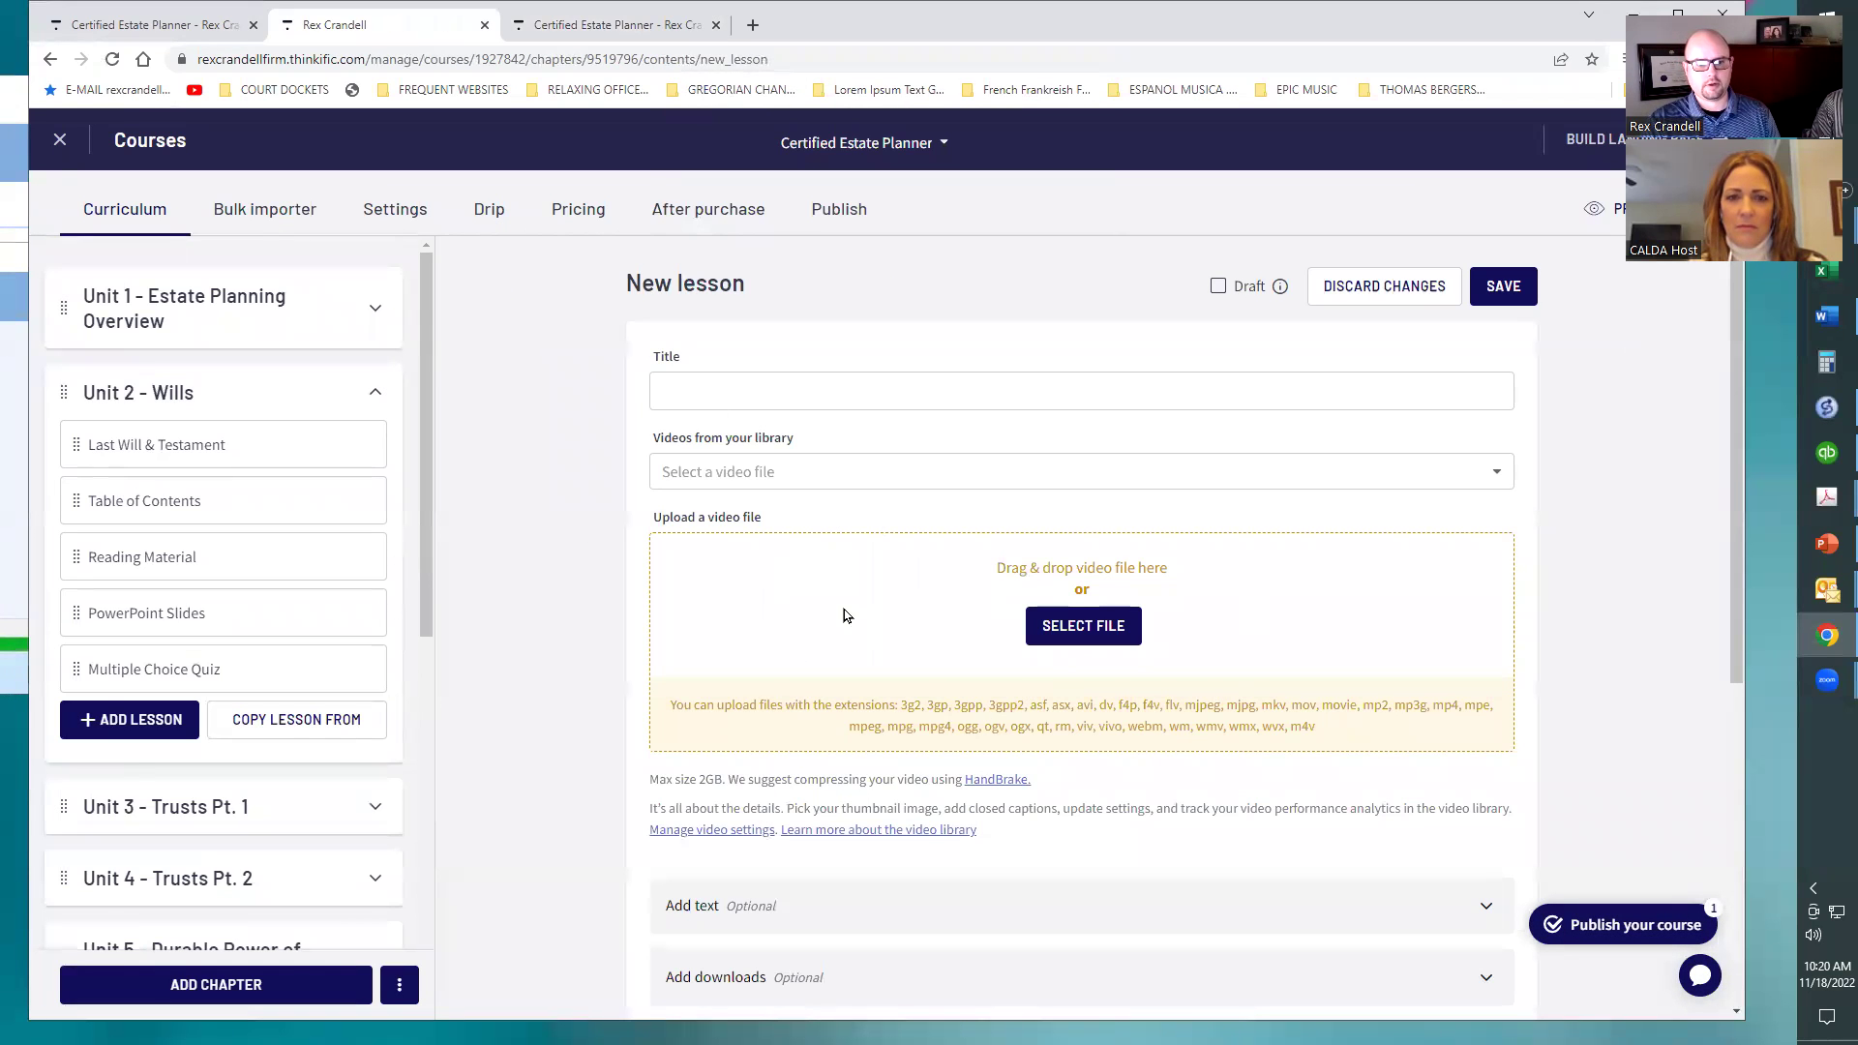
{"action": "left_click", "coordinate": [754, 389]}
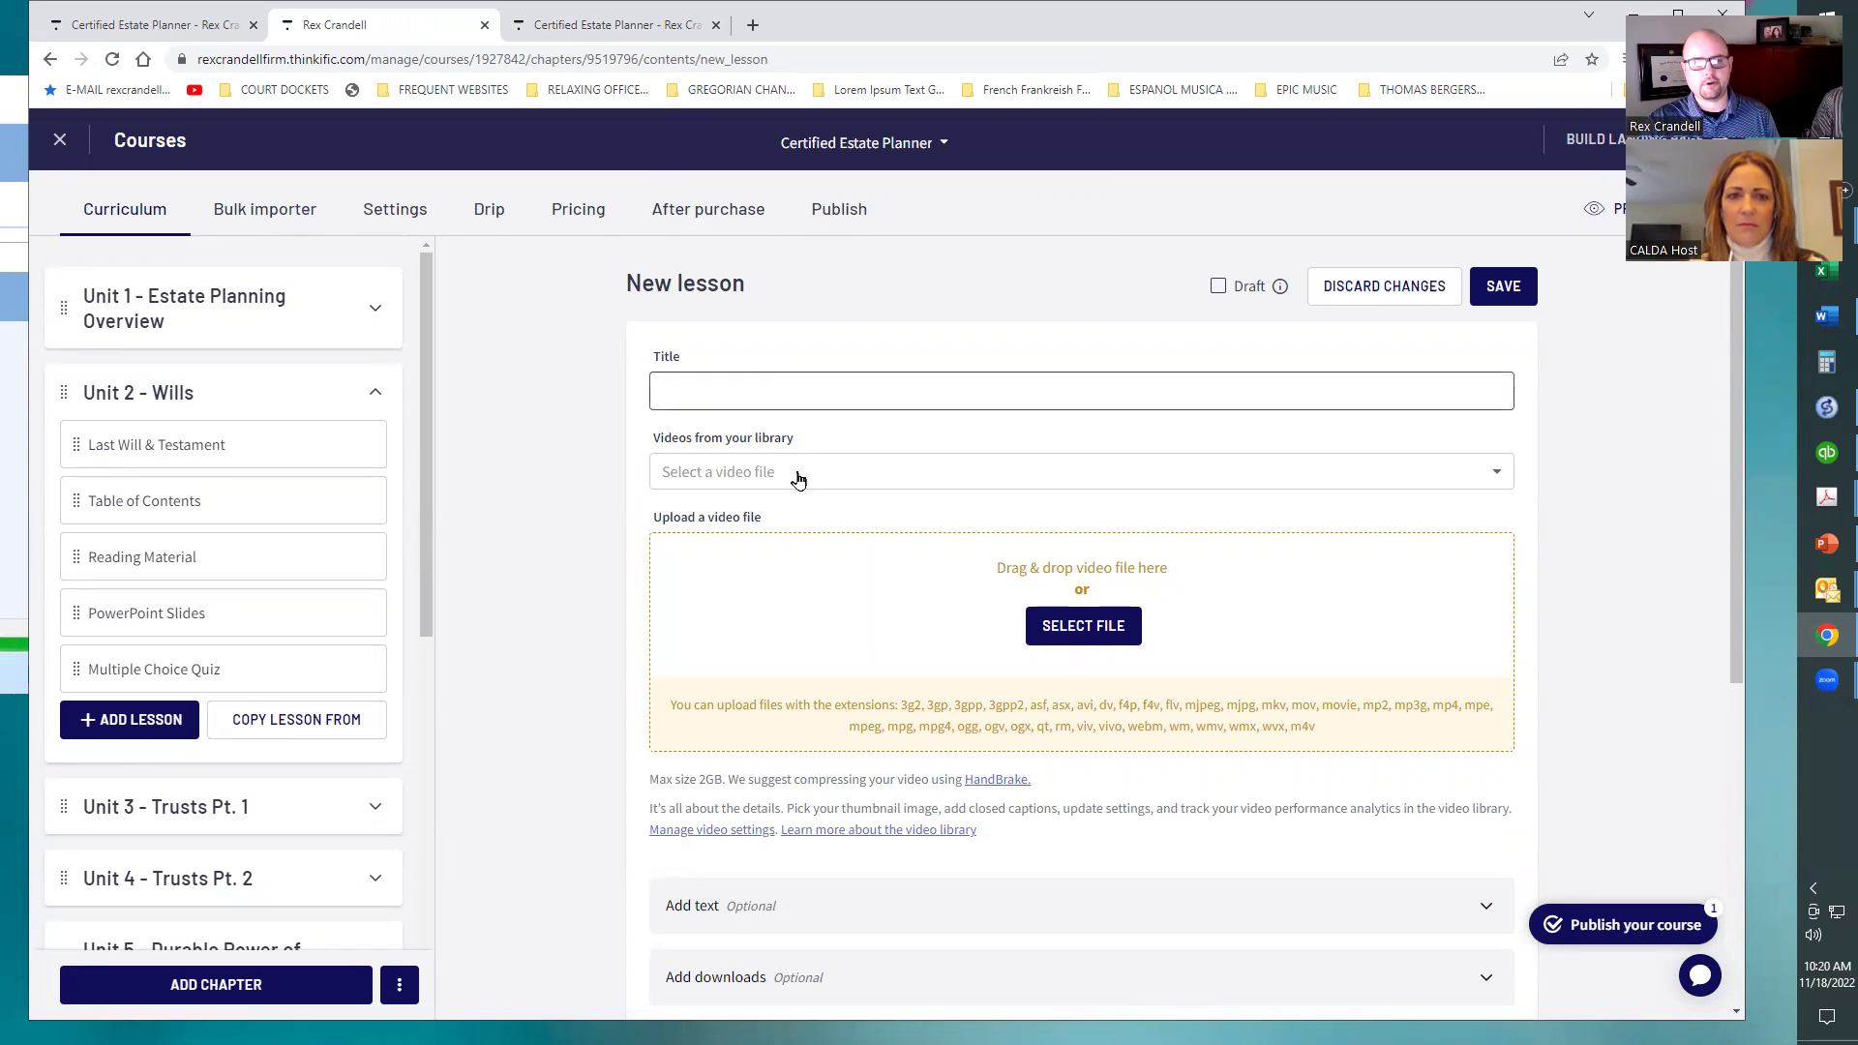
{"action": "scroll", "coordinate": [824, 538], "scroll_direction": "down", "scroll_amount": 4}
{"action": "scroll", "coordinate": [868, 626], "scroll_direction": "down", "scroll_amount": 2}
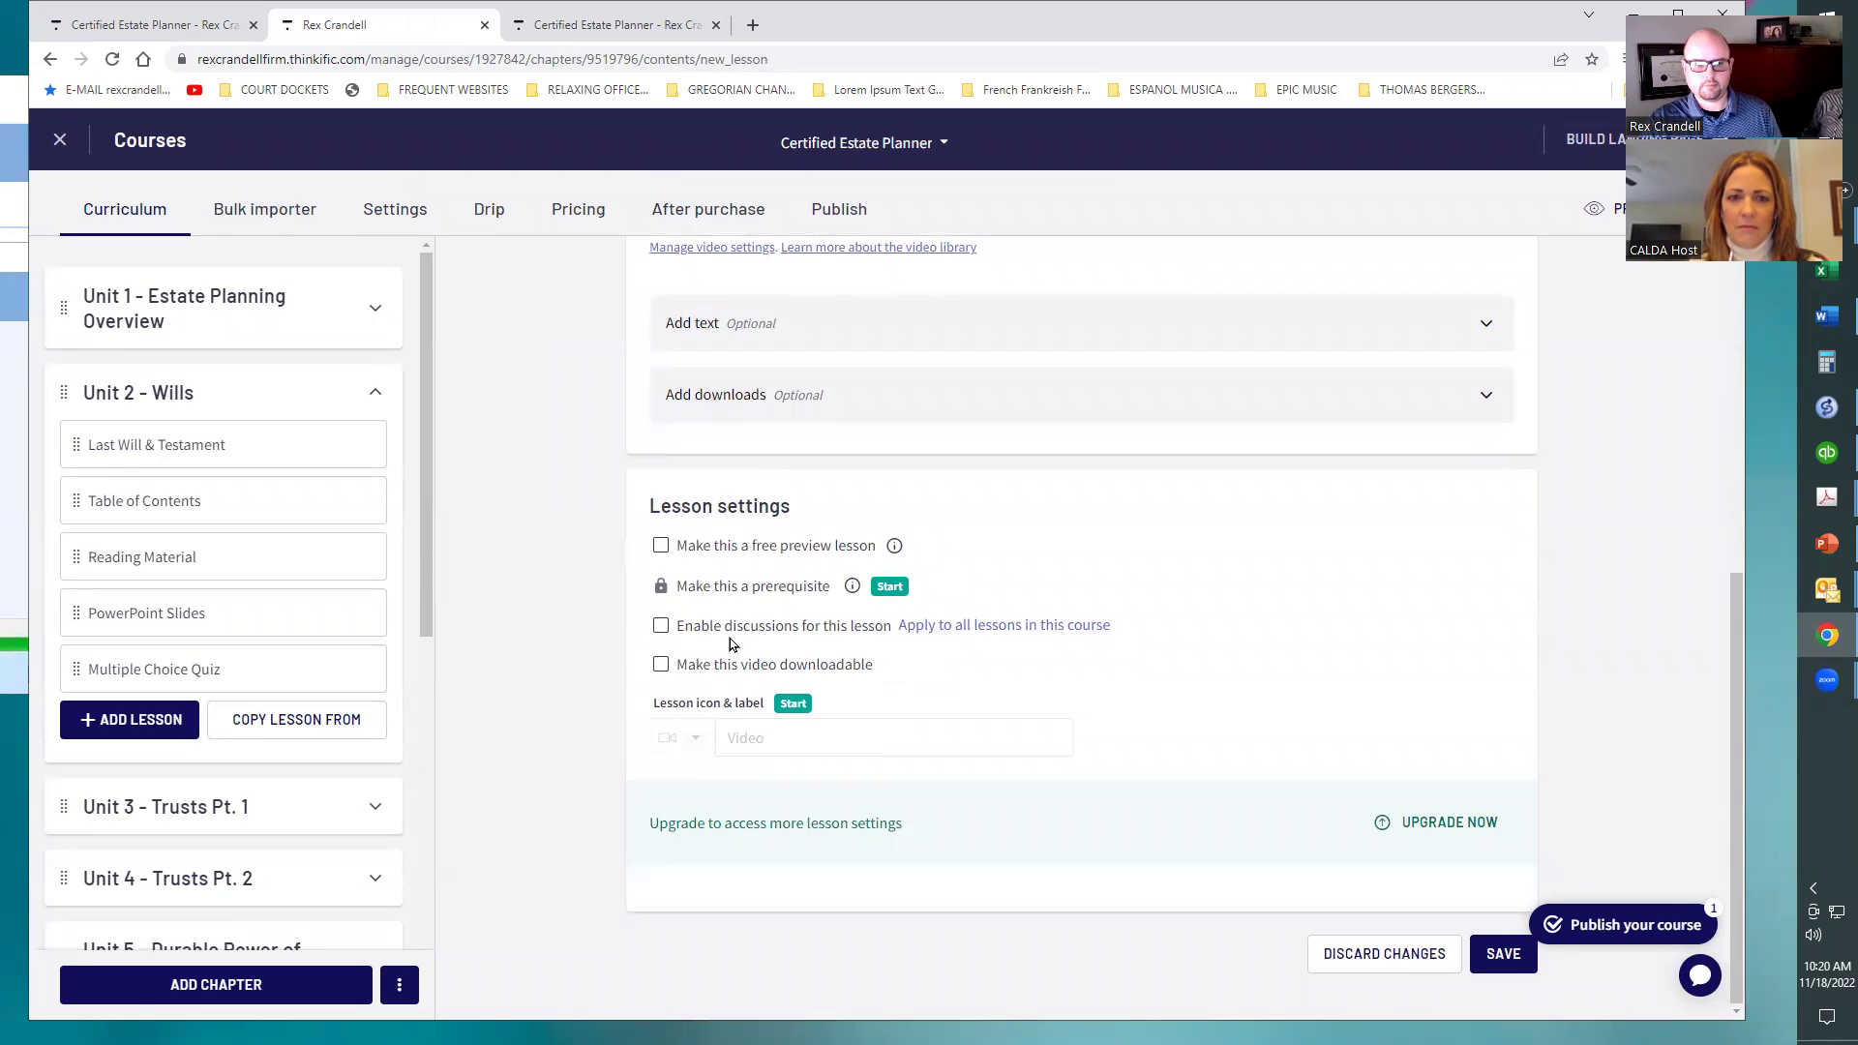
{"action": "scroll", "coordinate": [809, 653], "scroll_direction": "up", "scroll_amount": 6}
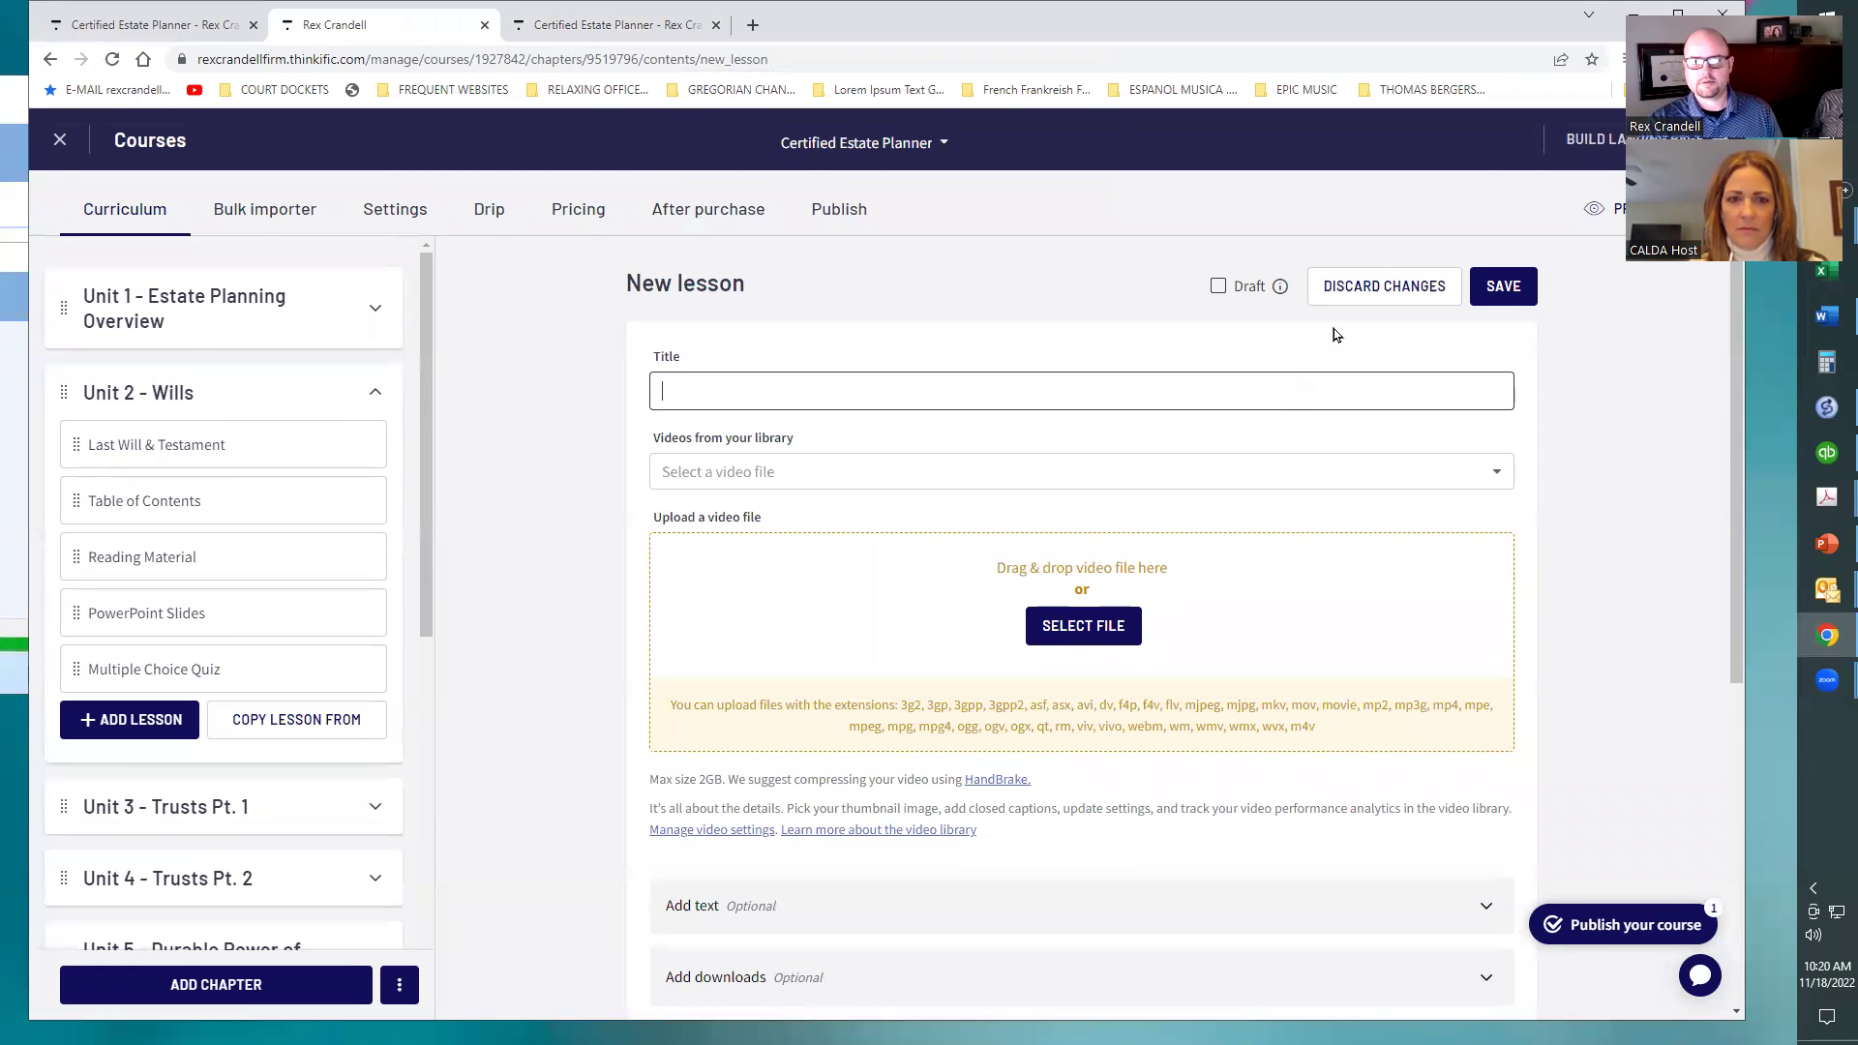
Discard the unsaved video lesson and review the lesson types available for Unit 9 - Testing
{"action": "left_click", "coordinate": [1384, 287]}
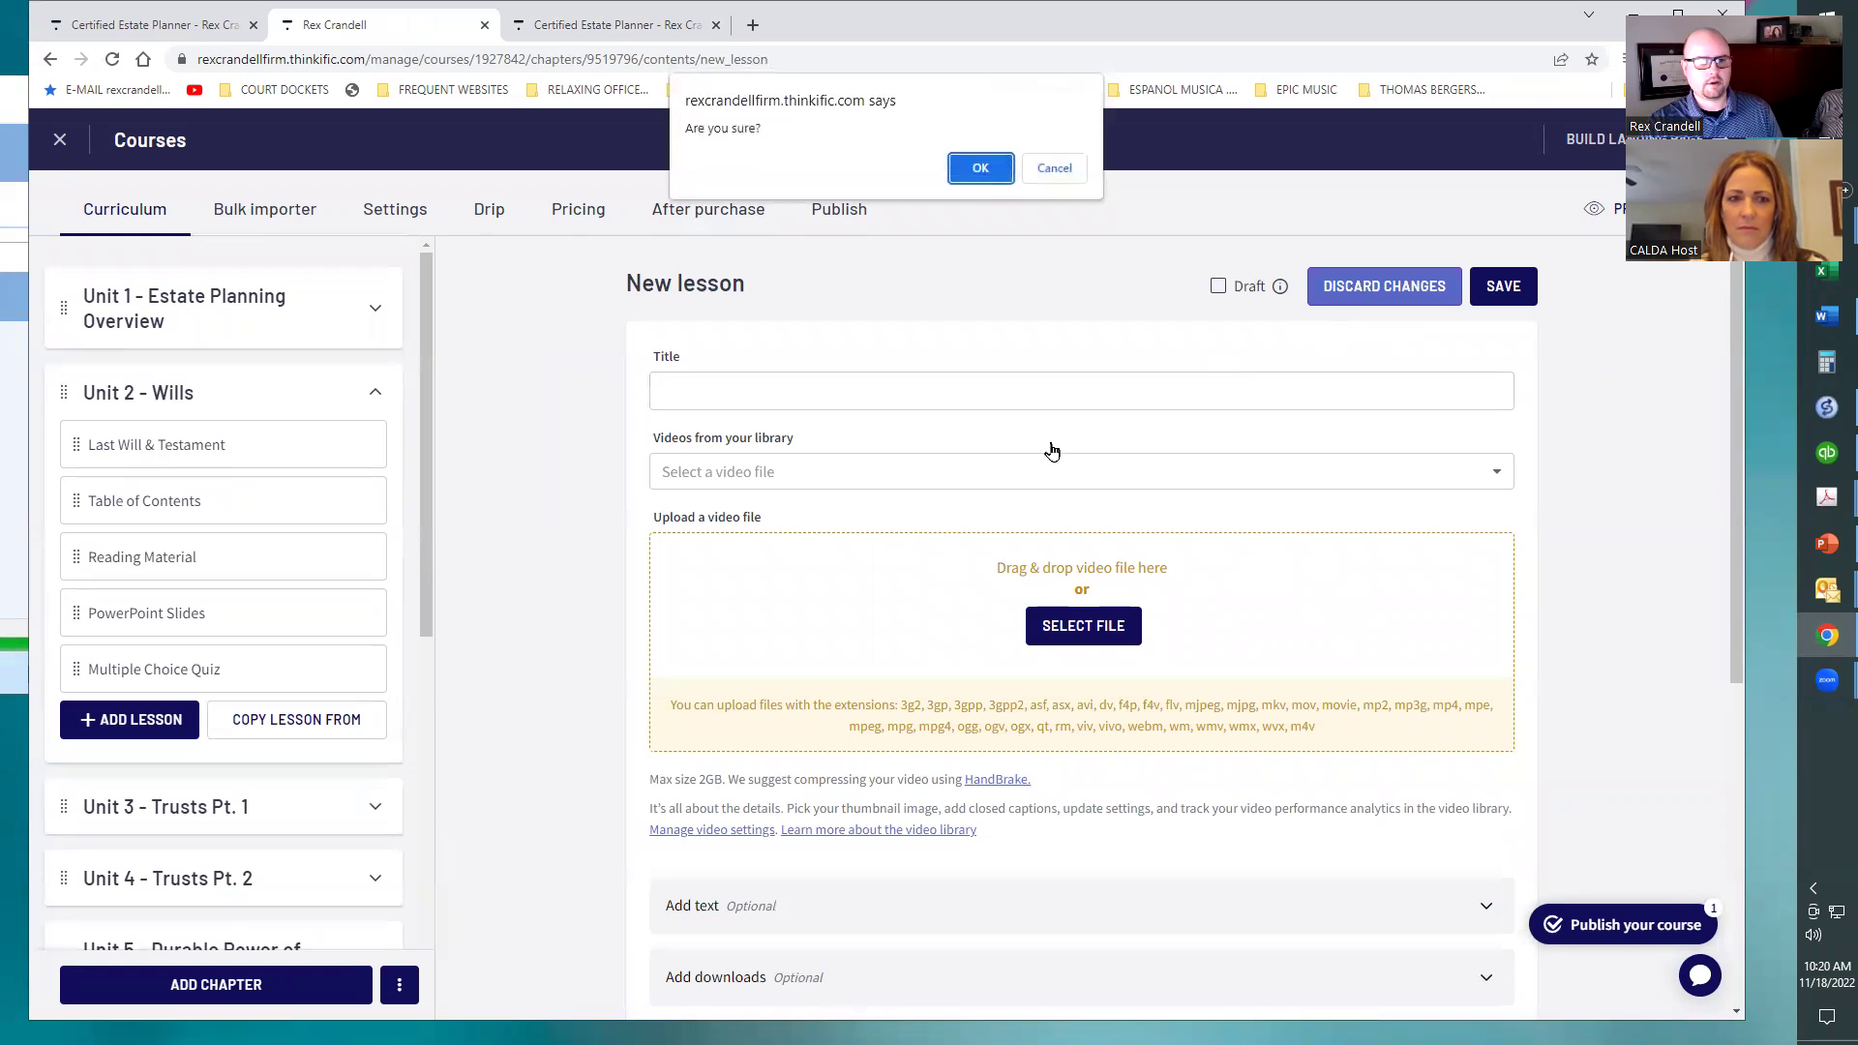
{"action": "left_click", "coordinate": [979, 168]}
{"action": "scroll", "coordinate": [312, 526], "scroll_direction": "down", "scroll_amount": 6}
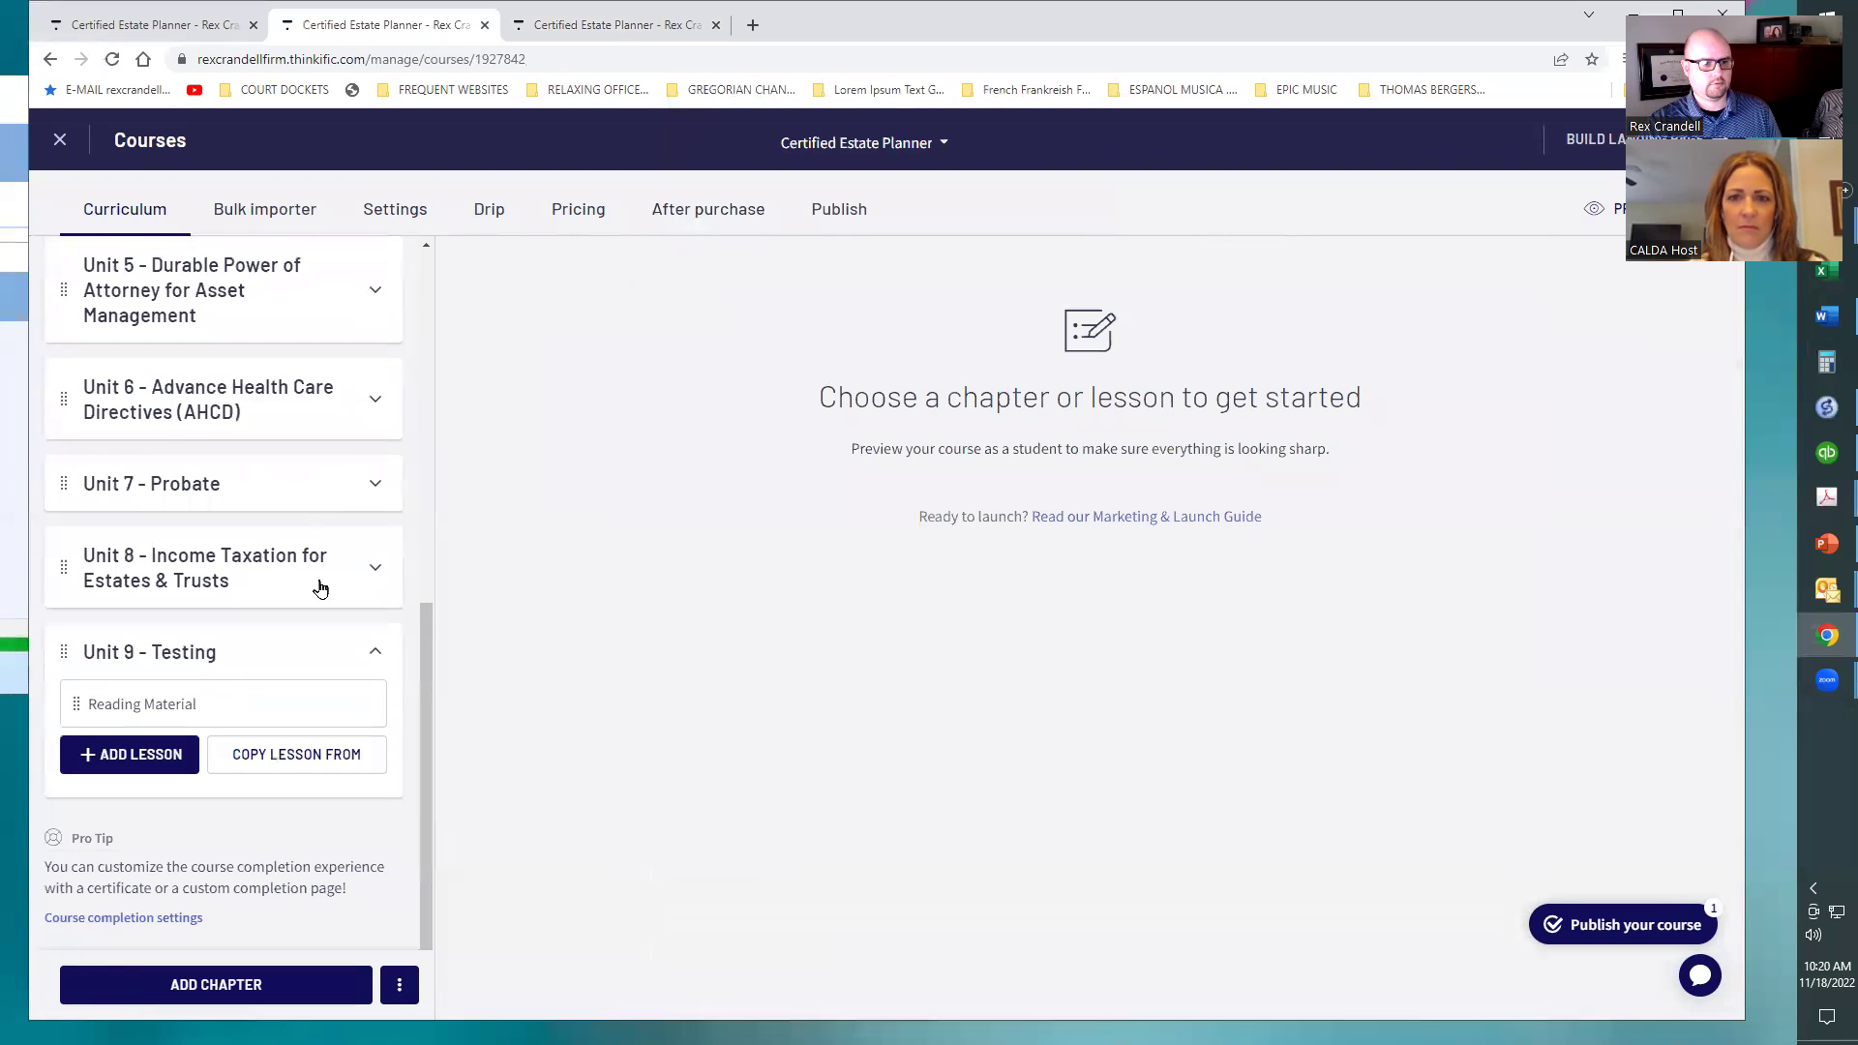
{"action": "left_click", "coordinate": [113, 756]}
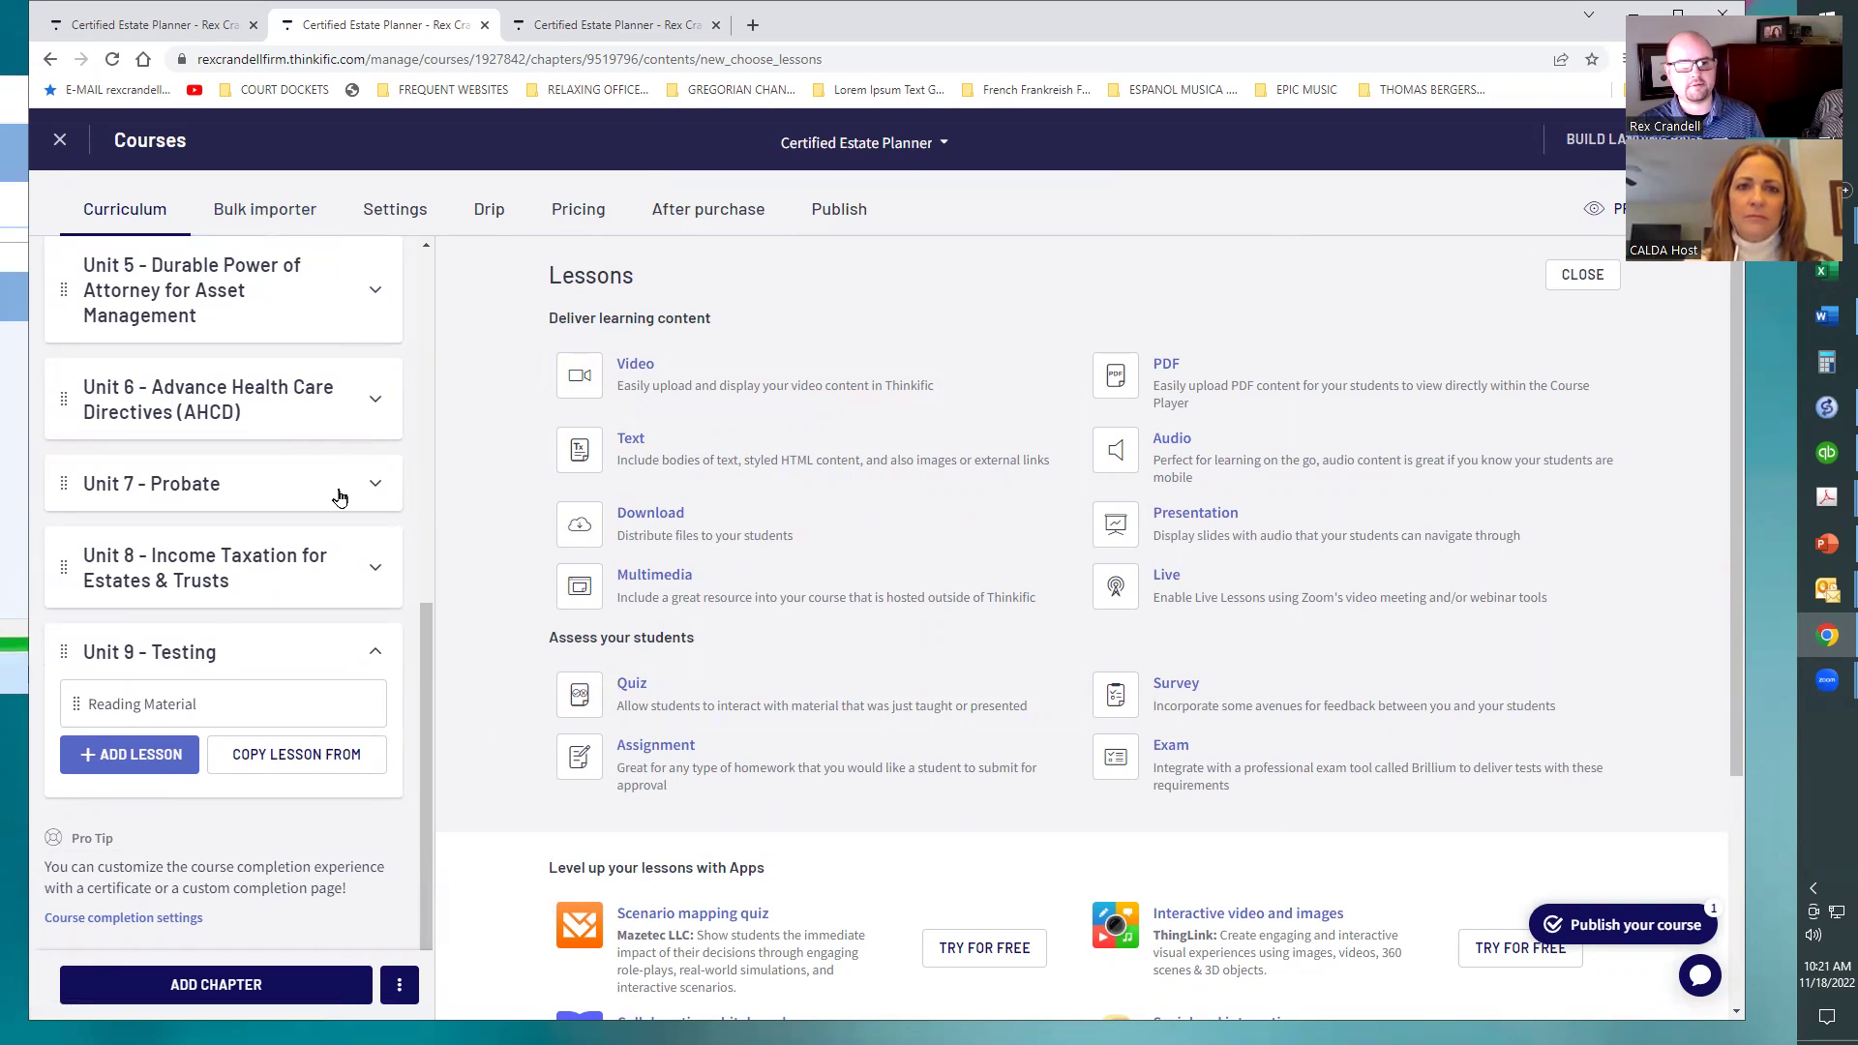
Review the course's basic settings and its course image and description settings
{"action": "left_click", "coordinate": [384, 213]}
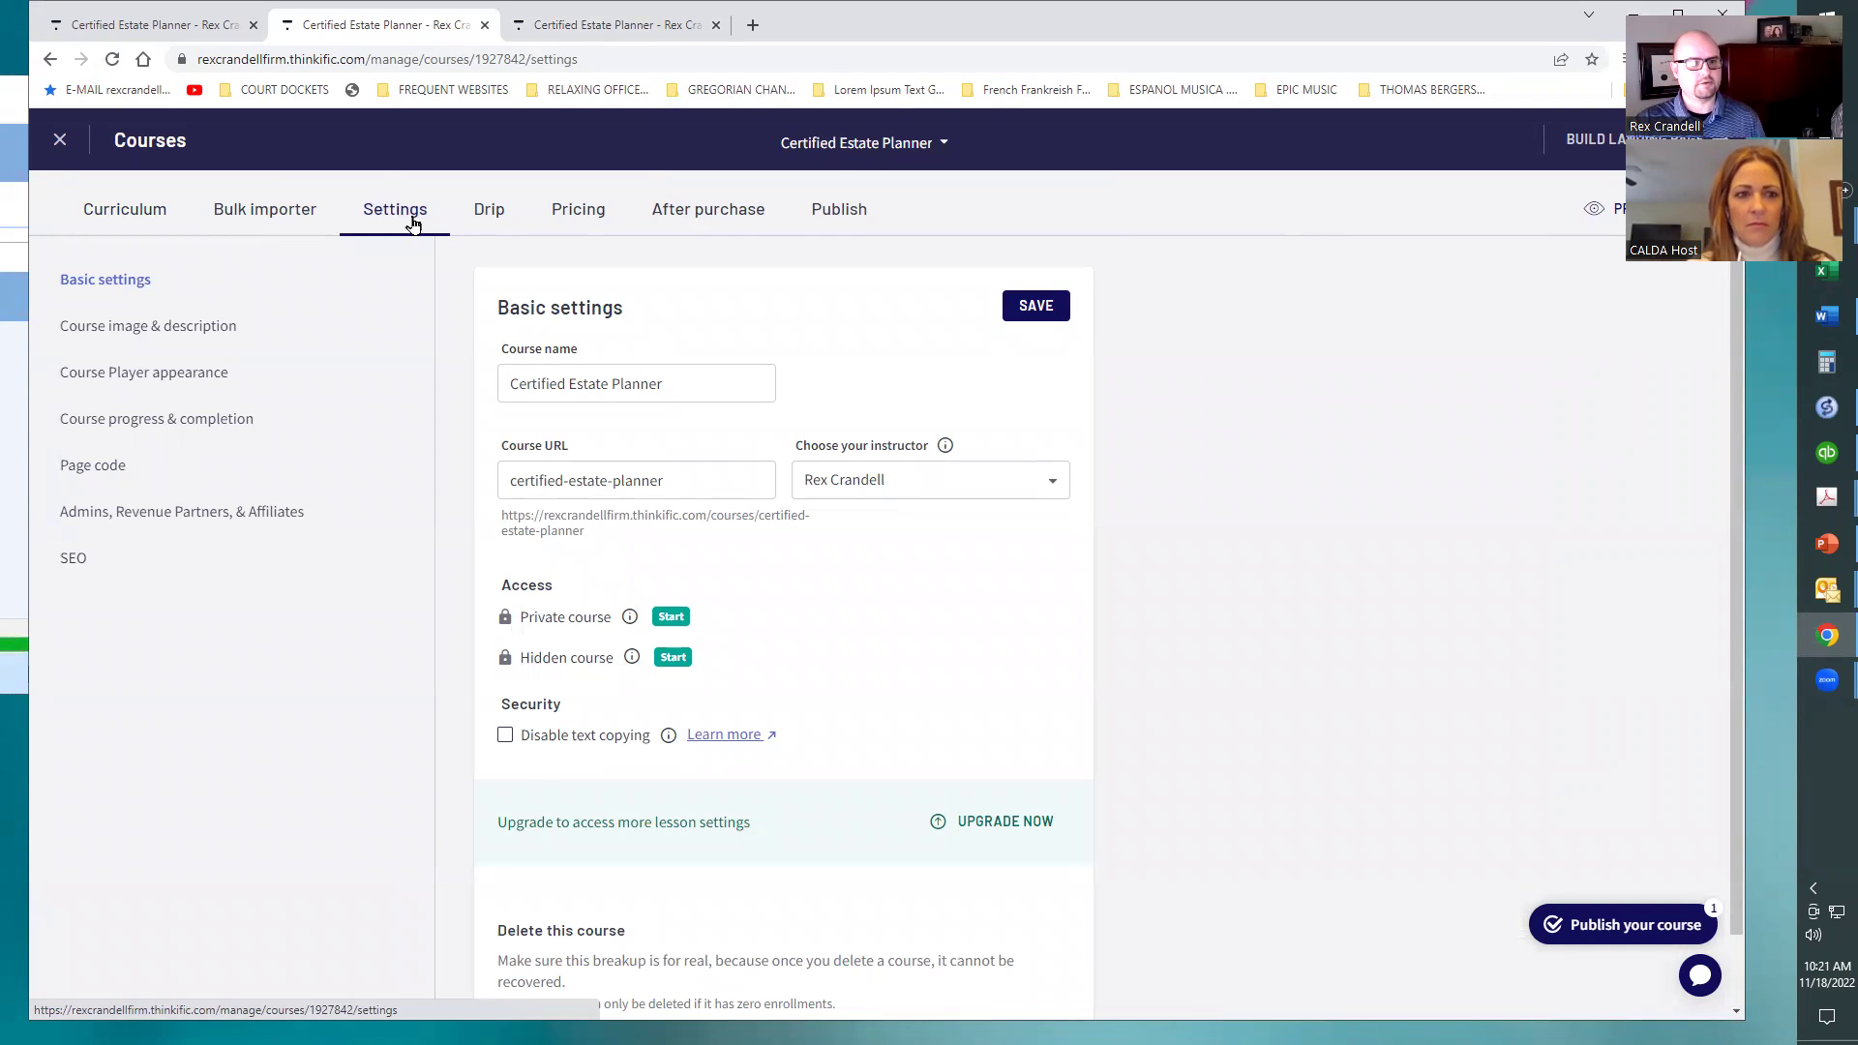
{"action": "left_click_drag", "start_coordinate": [690, 378], "coordinate": [493, 386]}
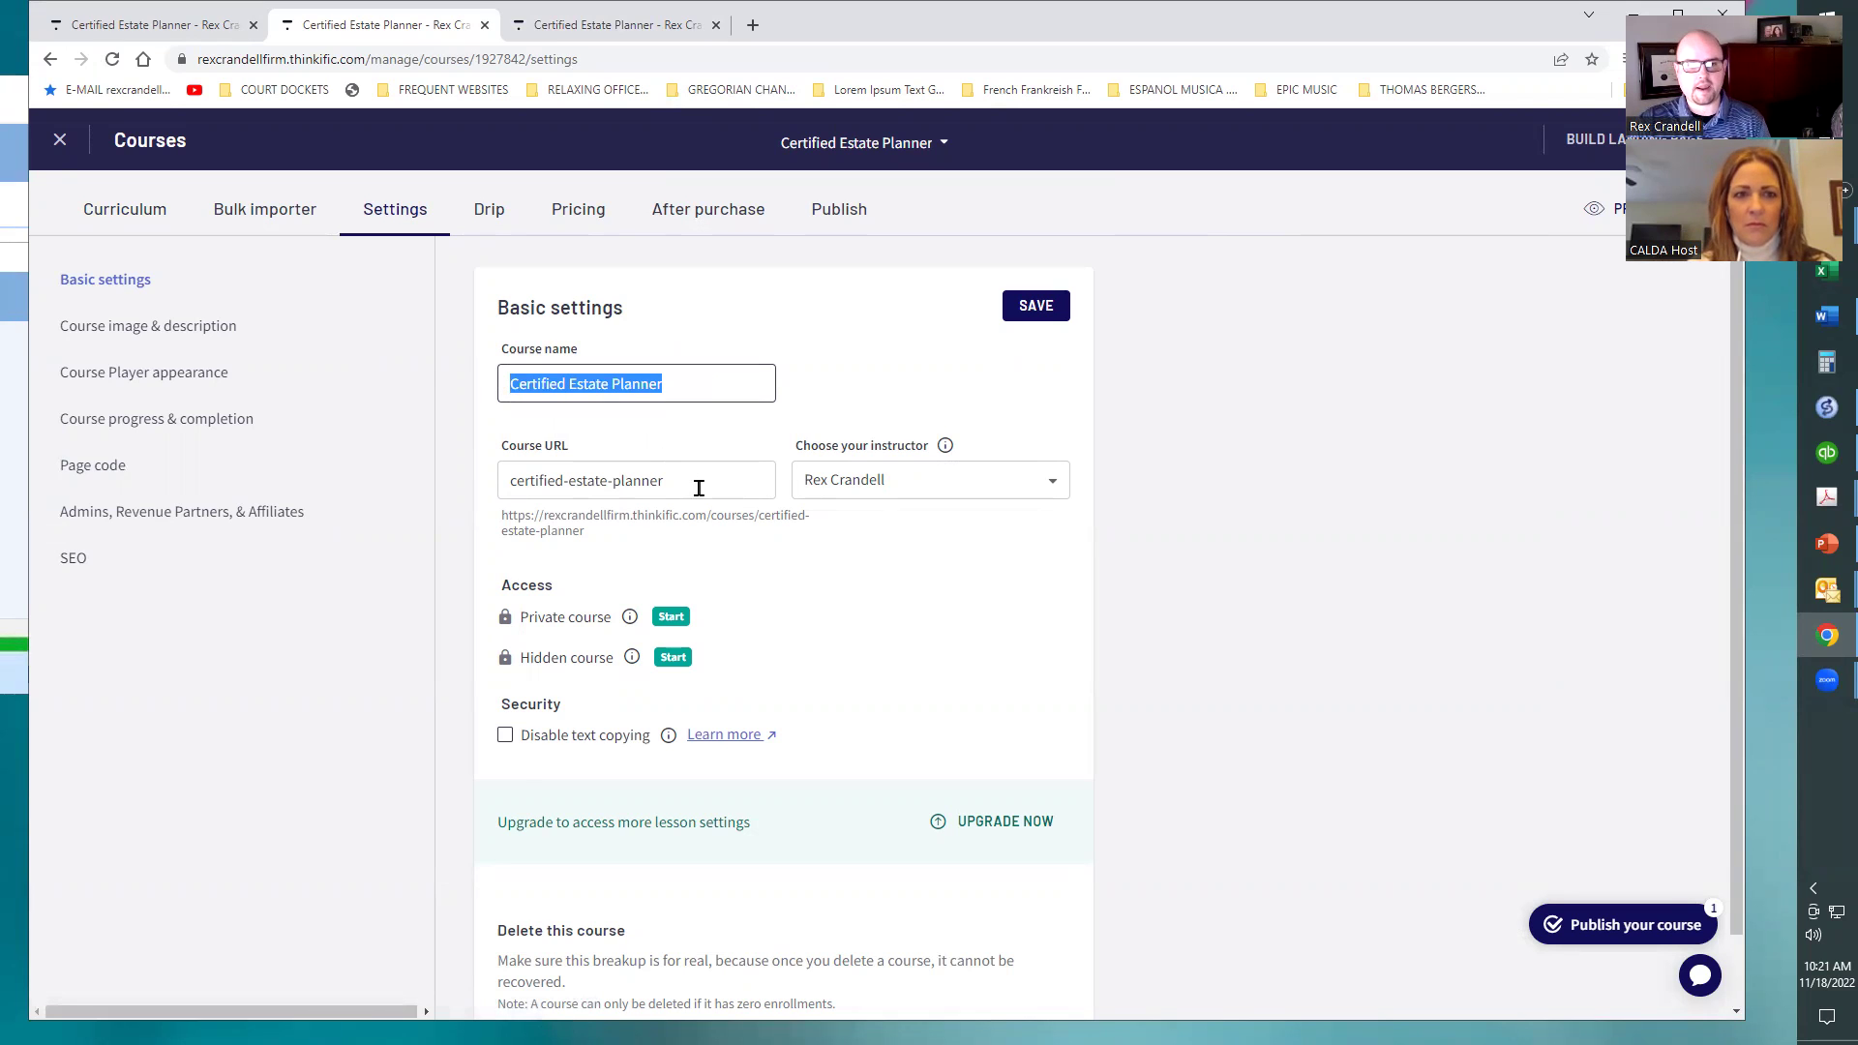
{"action": "left_click", "coordinate": [188, 322]}
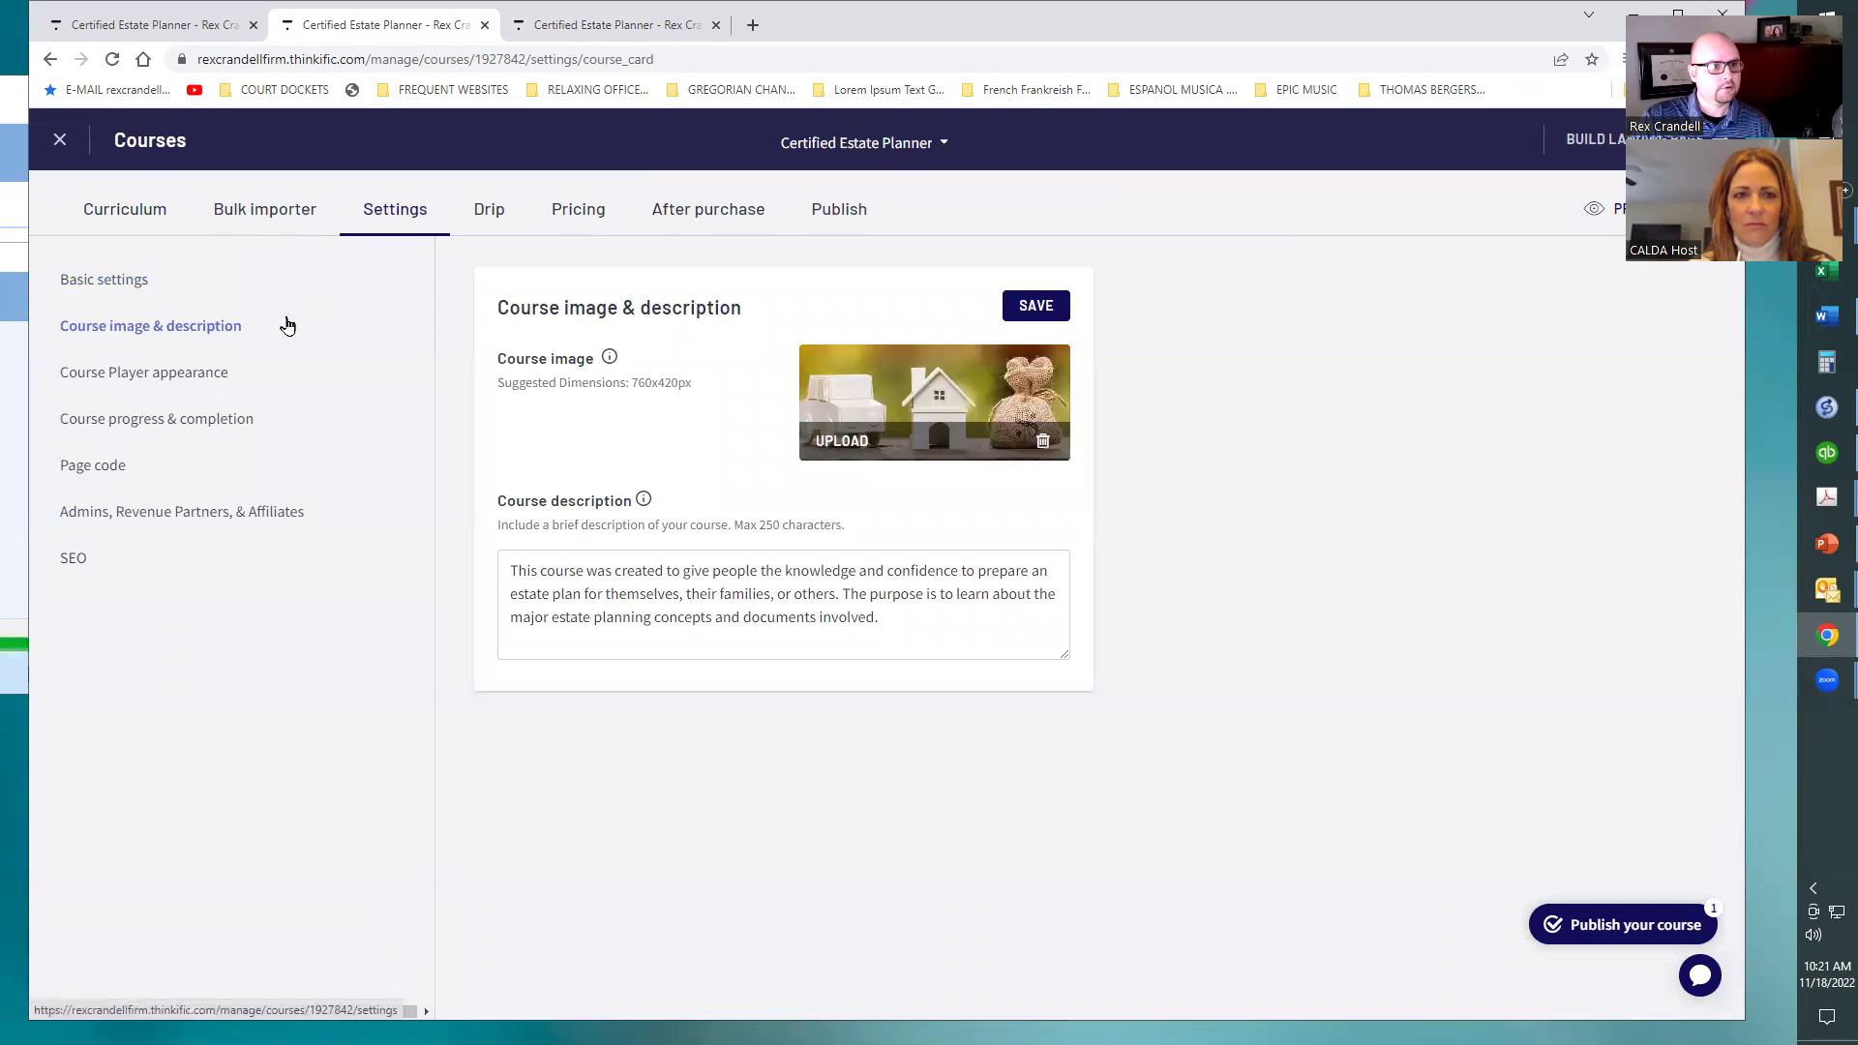
{"action": "left_click", "coordinate": [361, 207]}
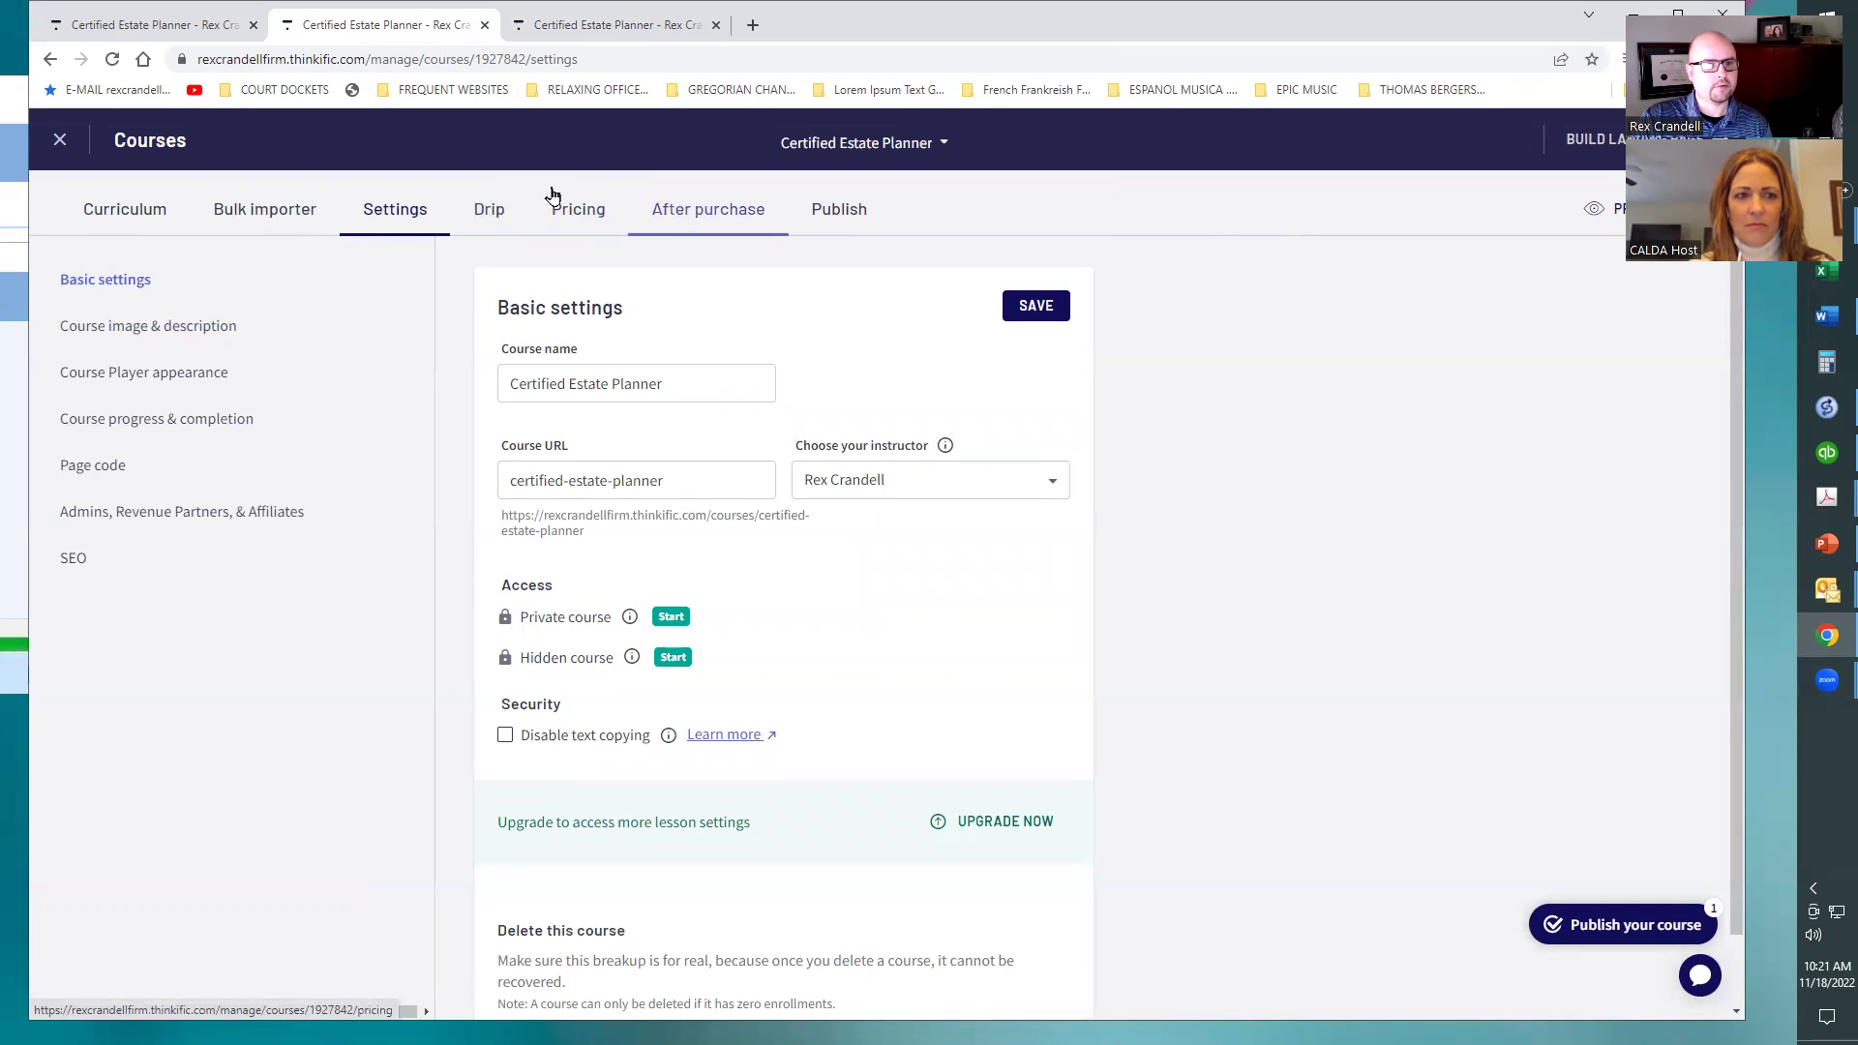
Examine the course progress and completion settings, including video progress, chapter completion, completion certificates and social sharing
{"action": "left_click", "coordinate": [190, 420]}
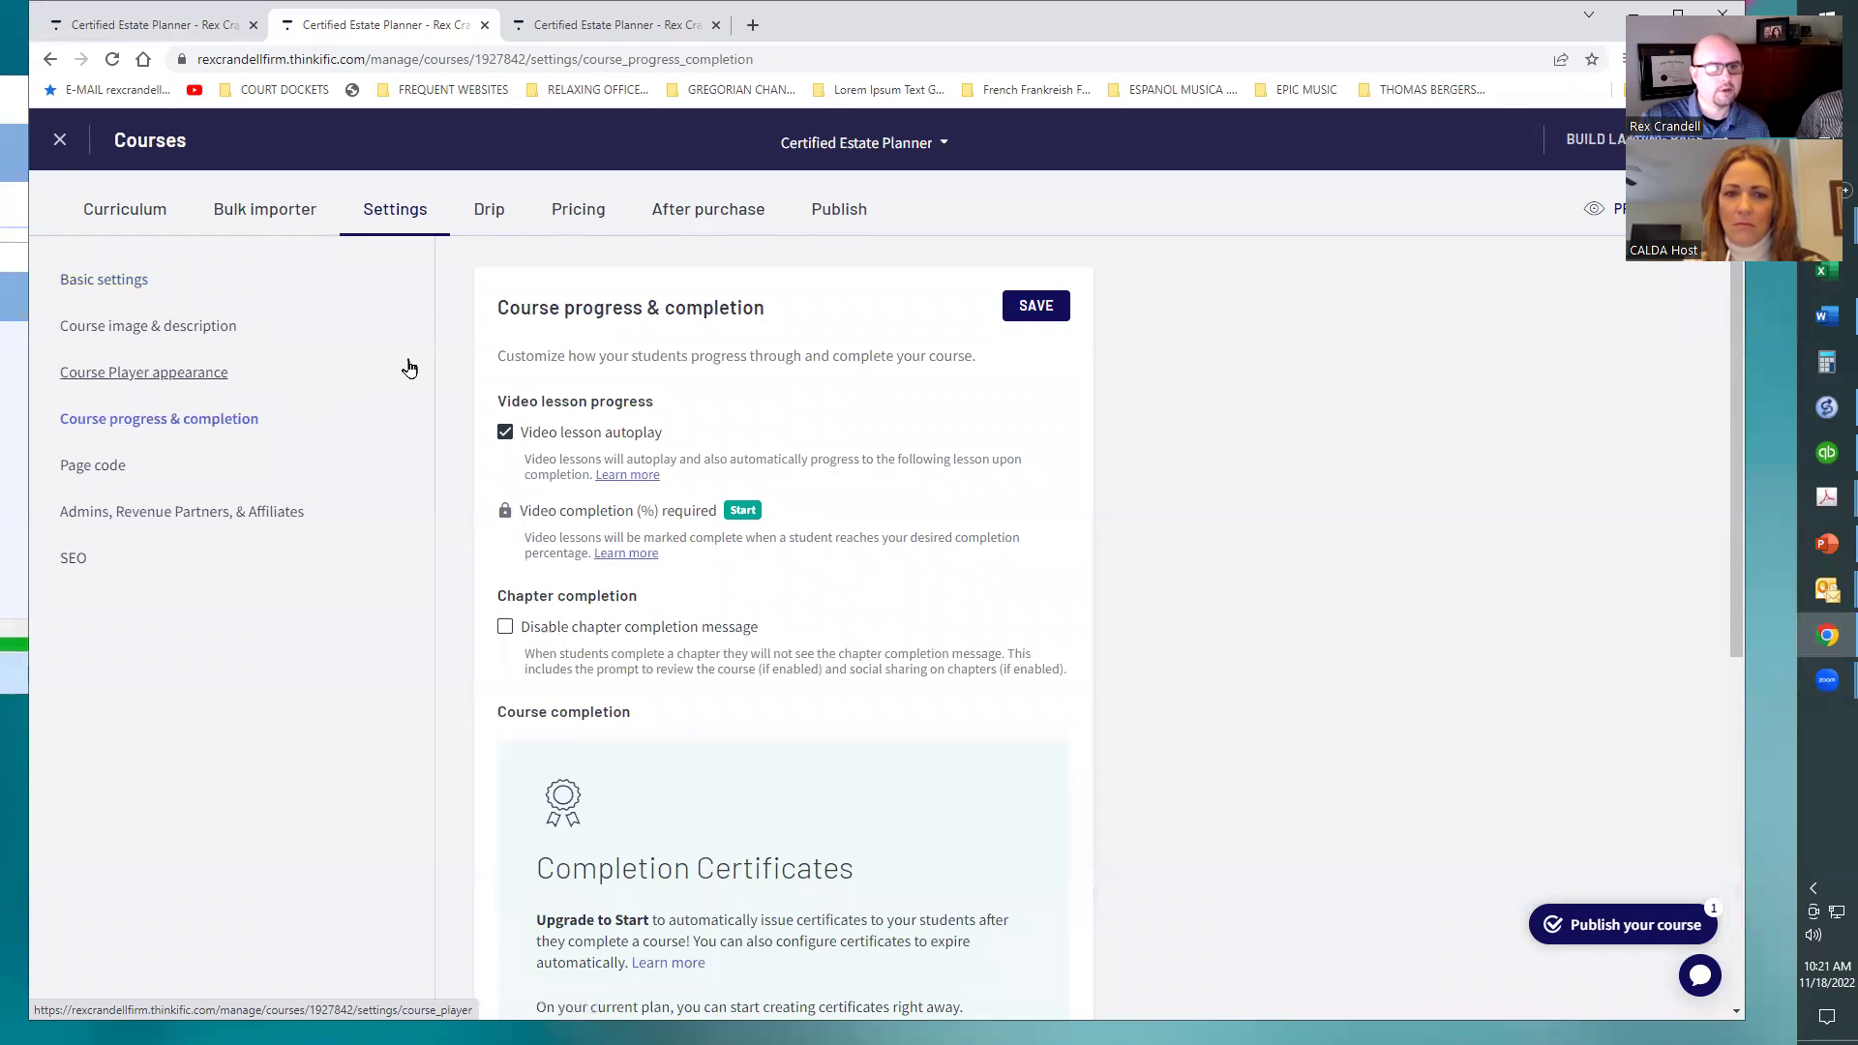
{"action": "left_click_drag", "start_coordinate": [496, 307], "coordinate": [786, 302]}
{"action": "left_click", "coordinate": [787, 326]}
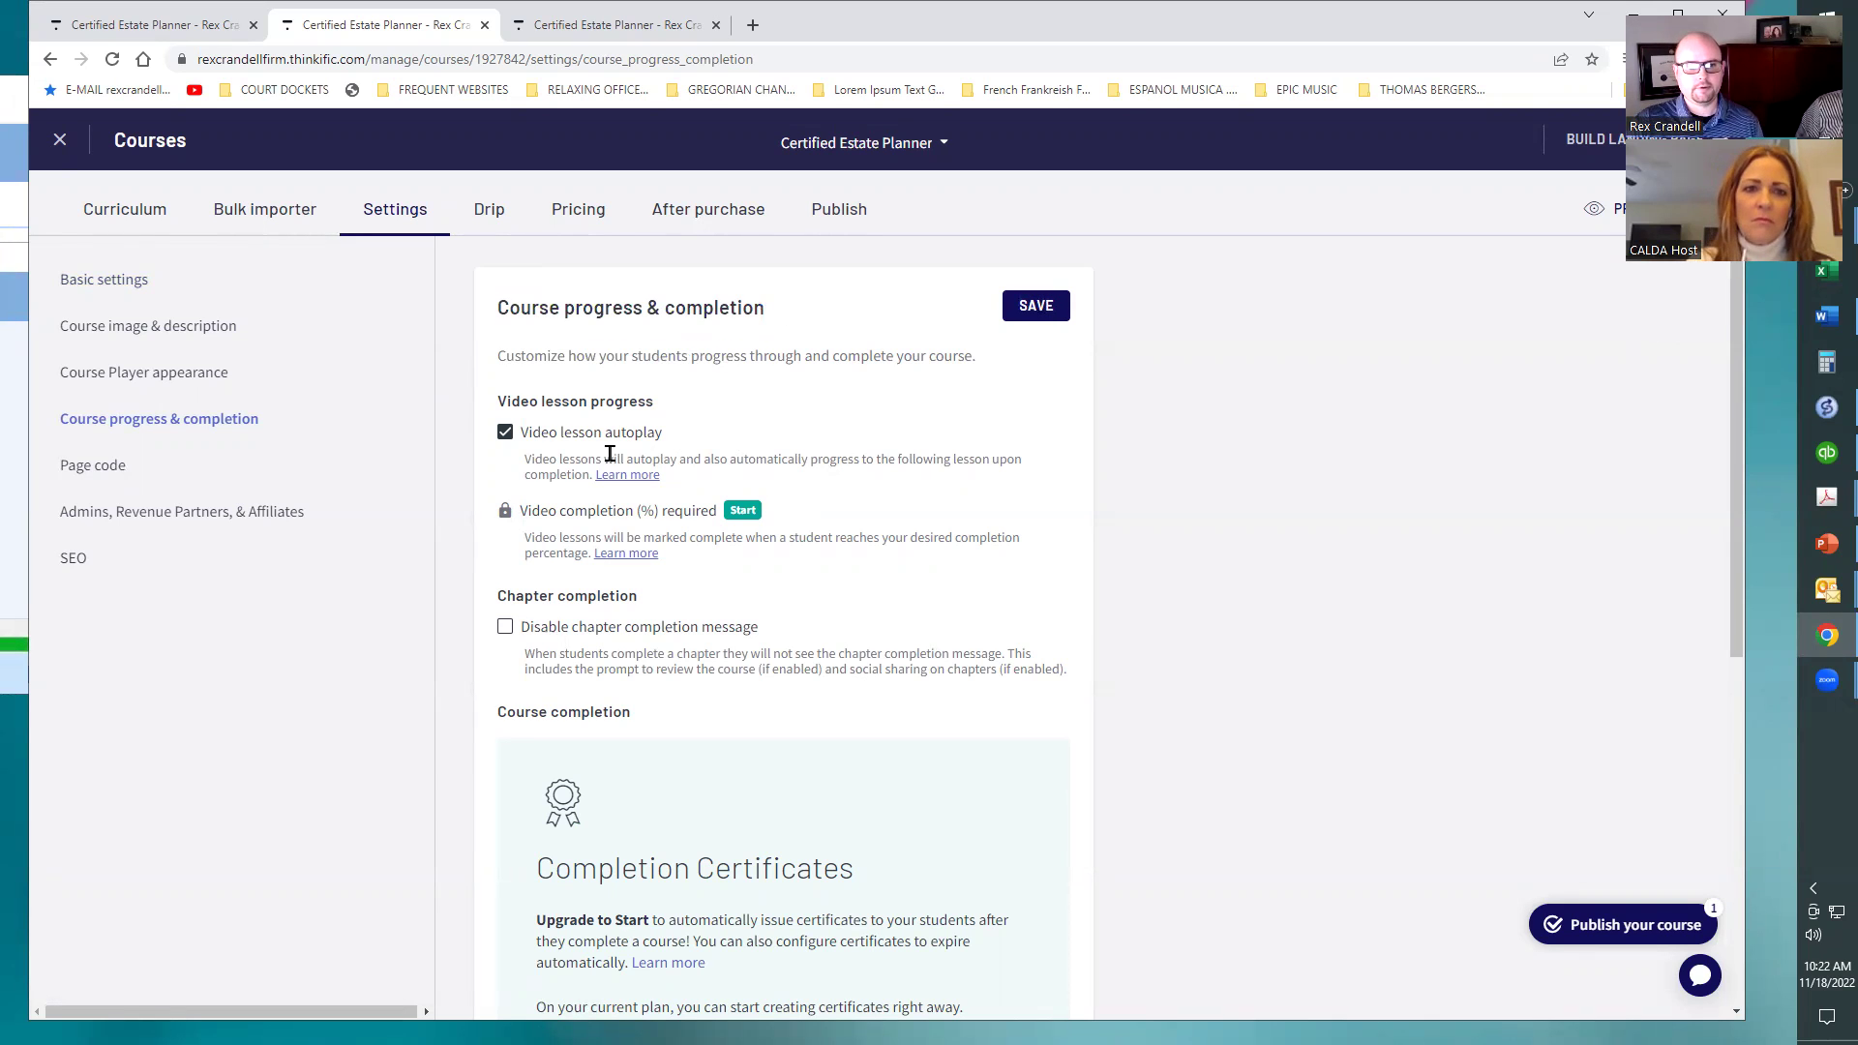
{"action": "scroll", "coordinate": [765, 498], "scroll_direction": "down", "scroll_amount": 5}
{"action": "scroll", "coordinate": [648, 495], "scroll_direction": "up", "scroll_amount": 3}
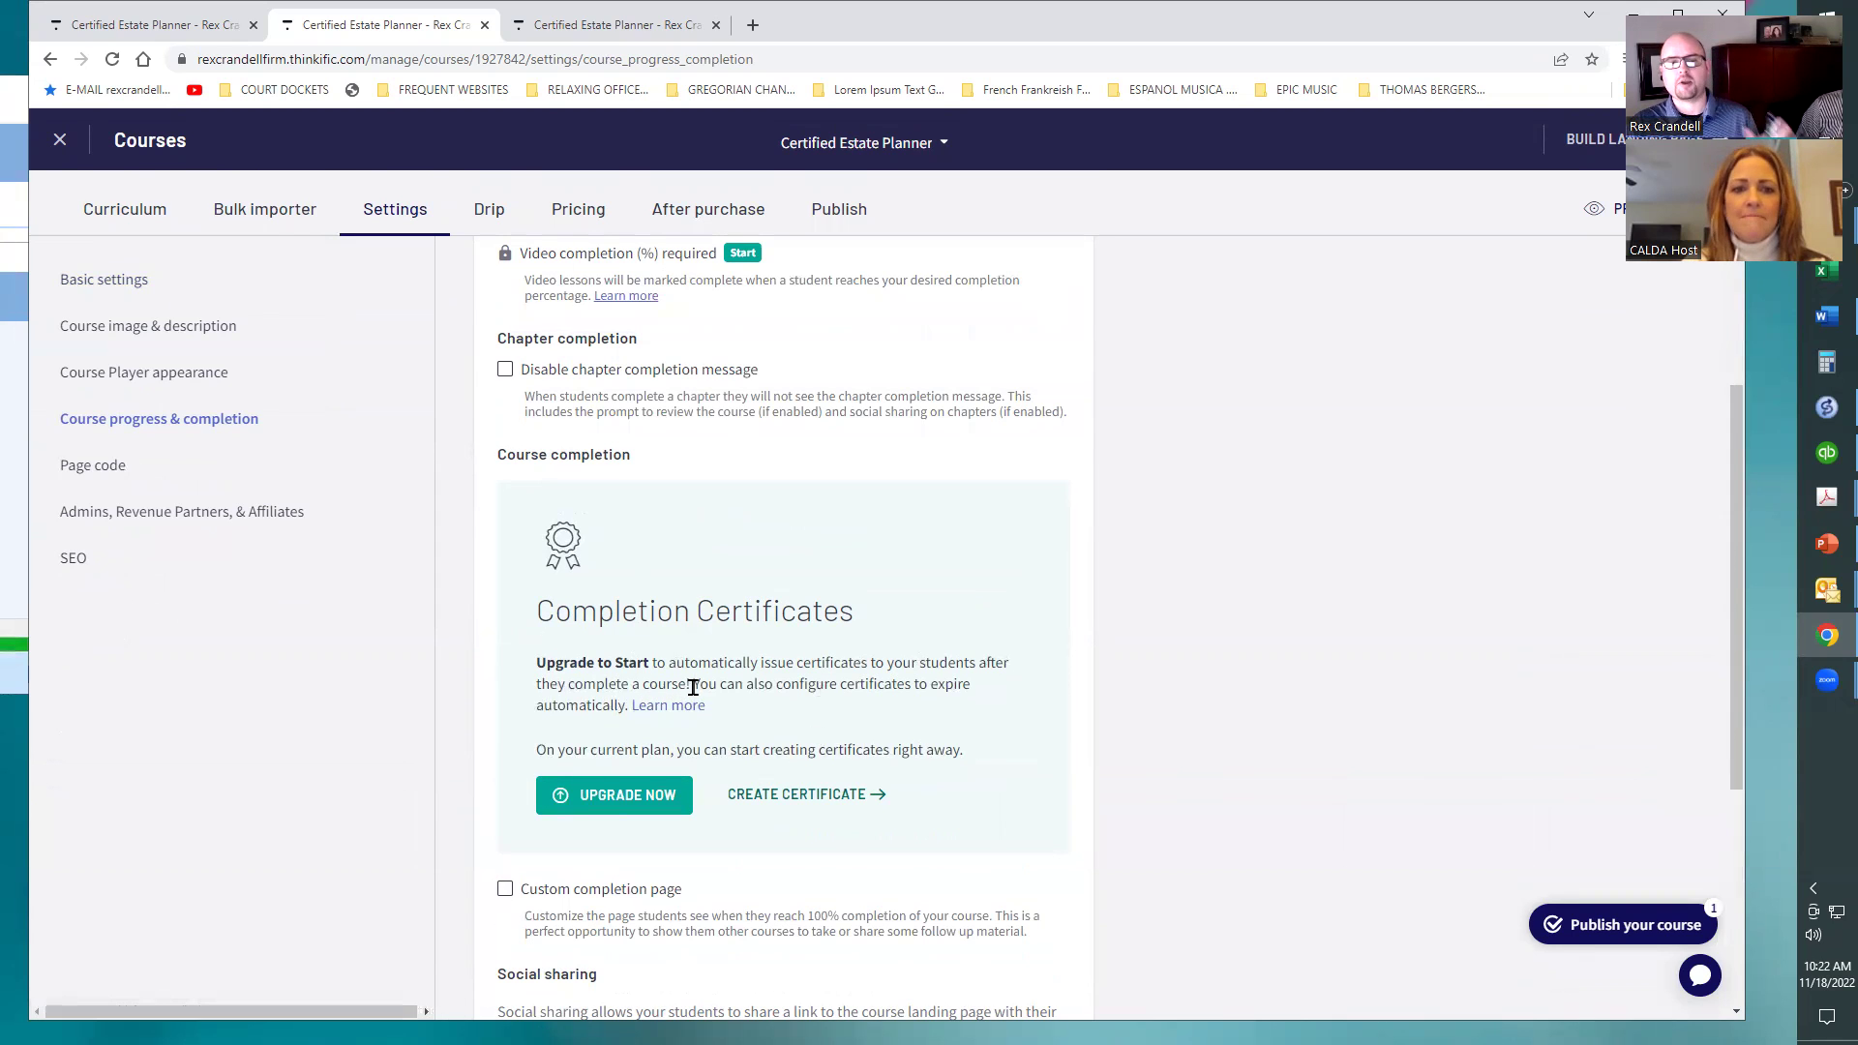
{"action": "scroll", "coordinate": [842, 700], "scroll_direction": "down", "scroll_amount": 3}
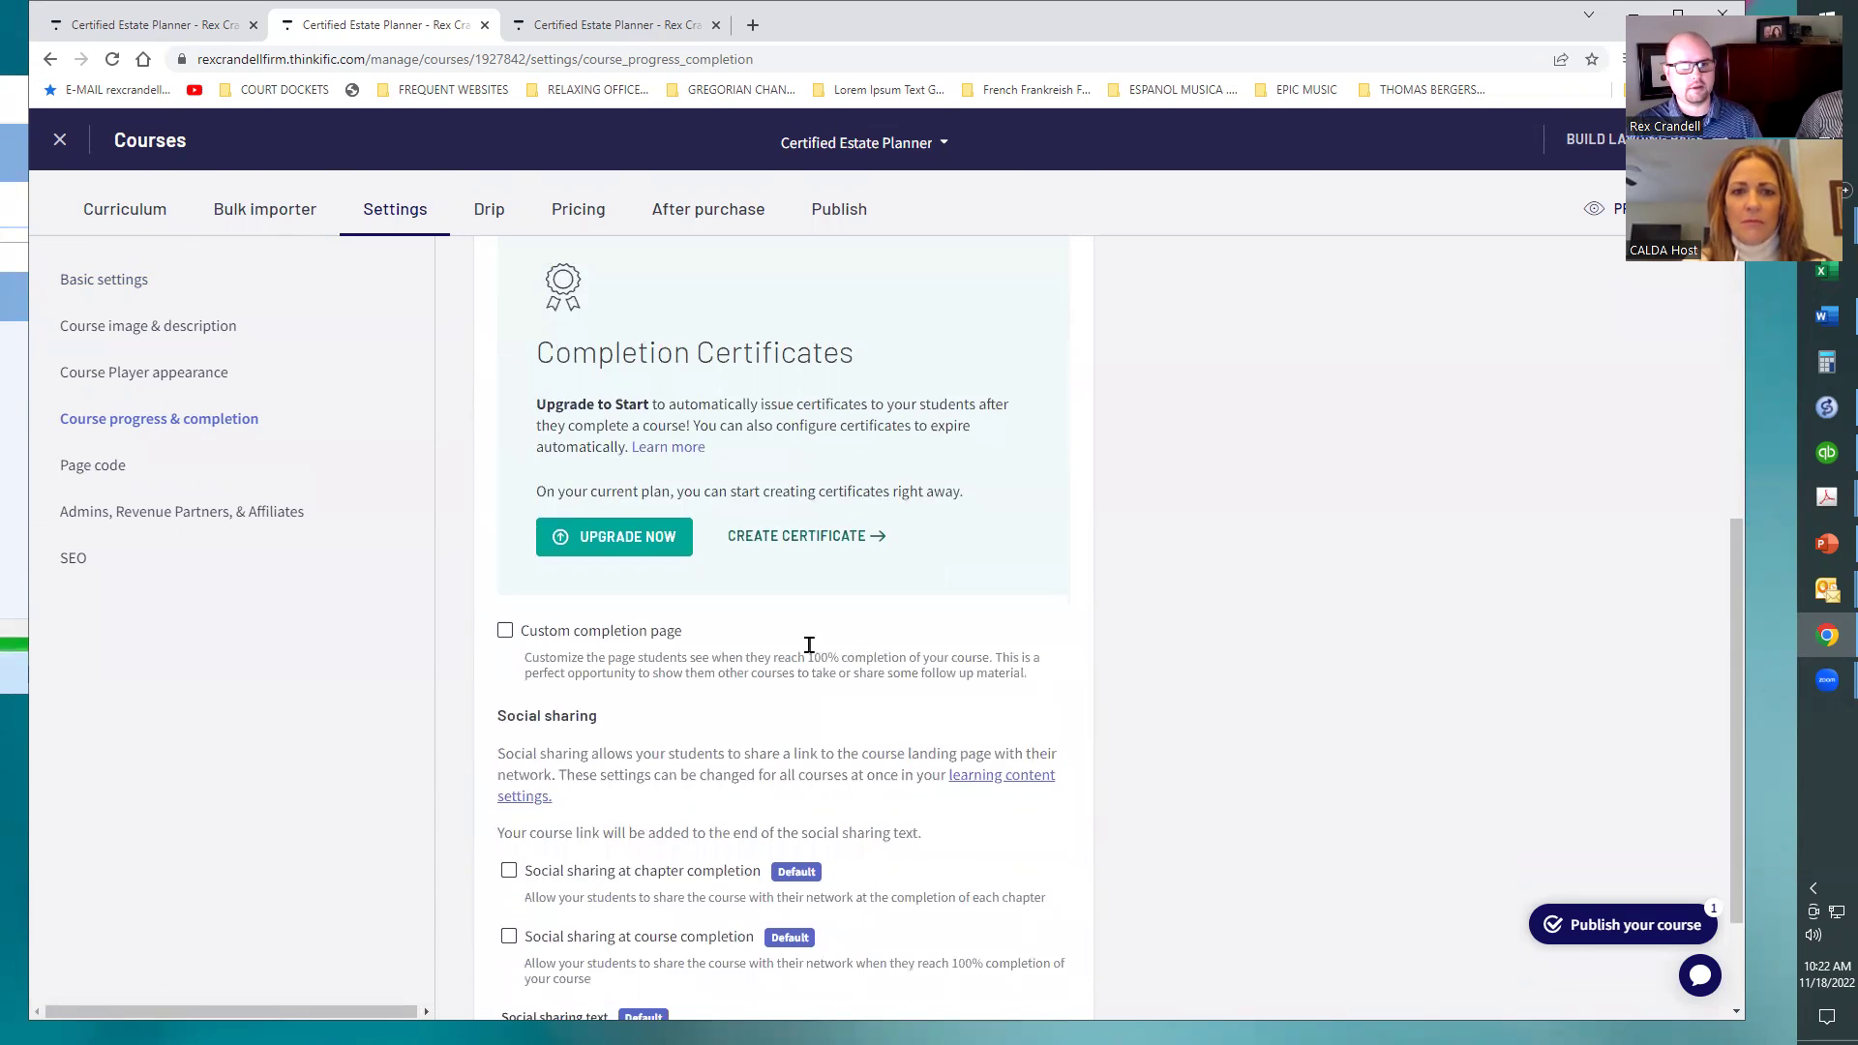
Start creating a completion certificate, review the available templates including Abstract - Dynamic, and return to the course settings
{"action": "left_click", "coordinate": [785, 547]}
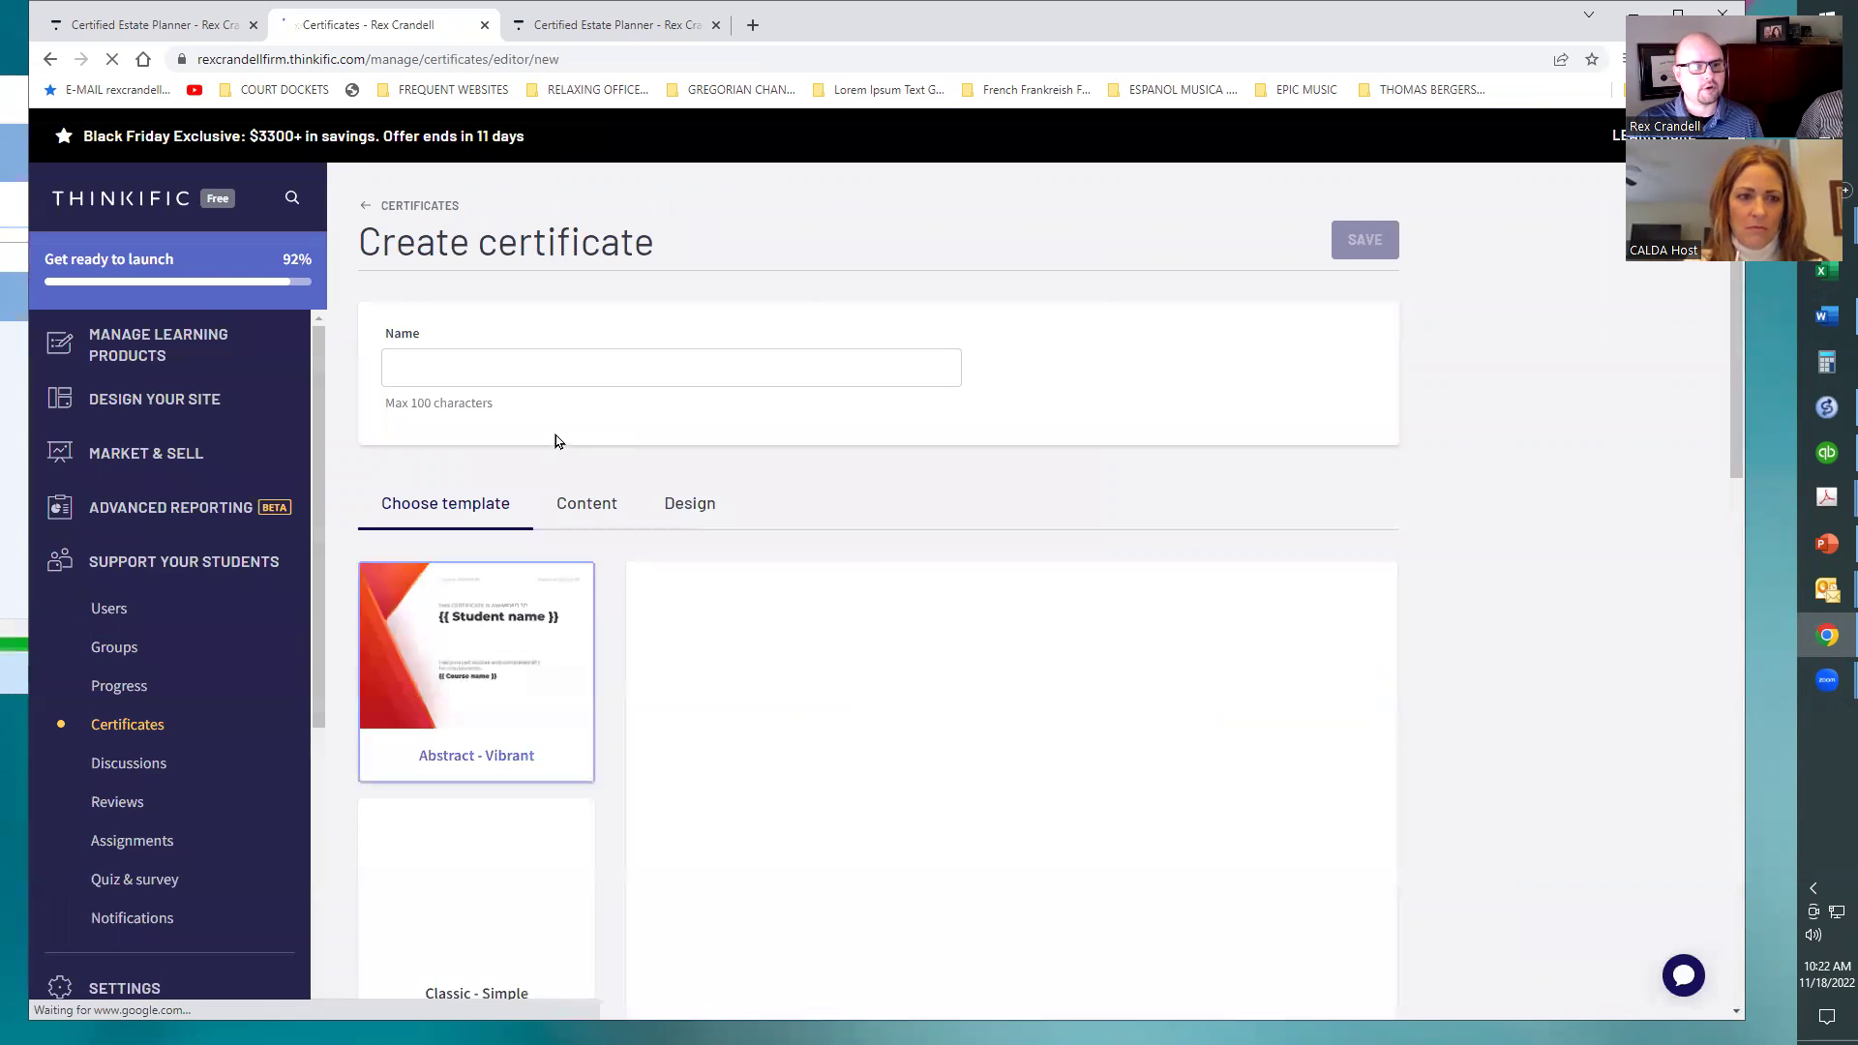
{"action": "scroll", "coordinate": [642, 426], "scroll_direction": "down", "scroll_amount": 3}
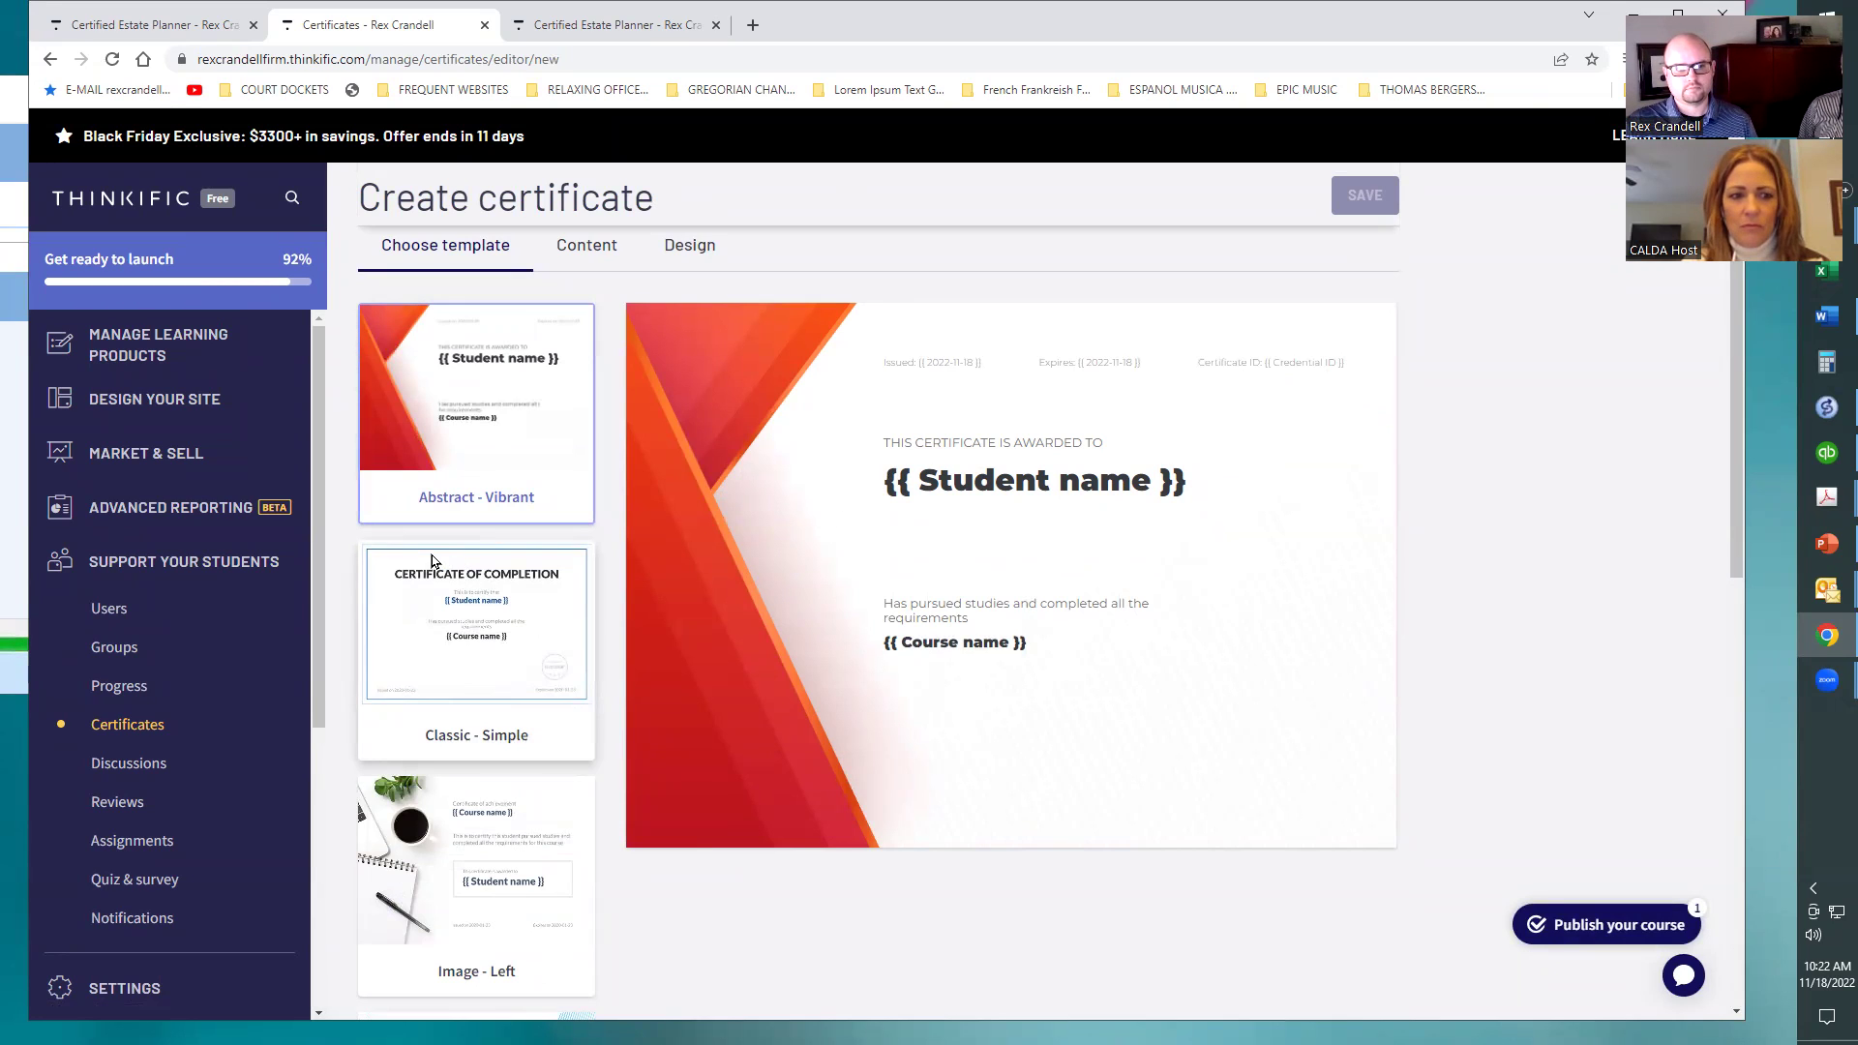
{"action": "scroll", "coordinate": [432, 555], "scroll_direction": "down", "scroll_amount": 3}
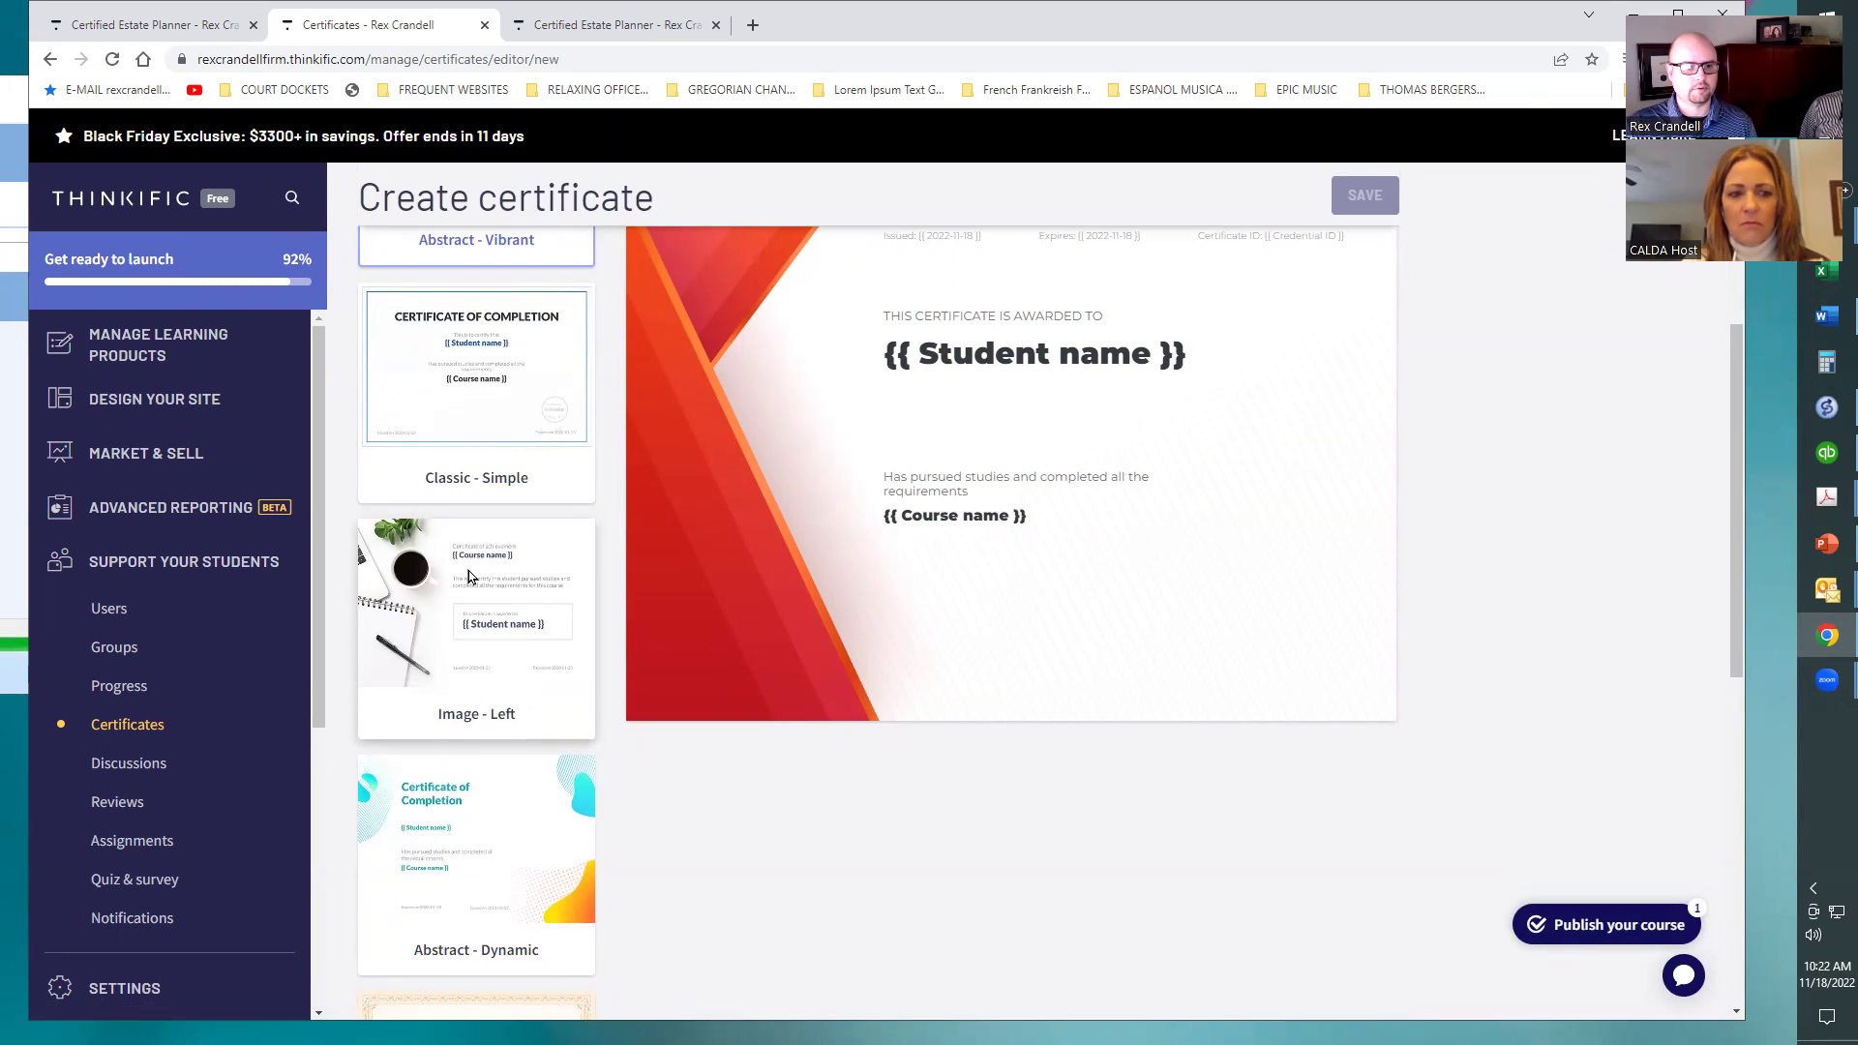
{"action": "scroll", "coordinate": [469, 576], "scroll_direction": "down", "scroll_amount": 5}
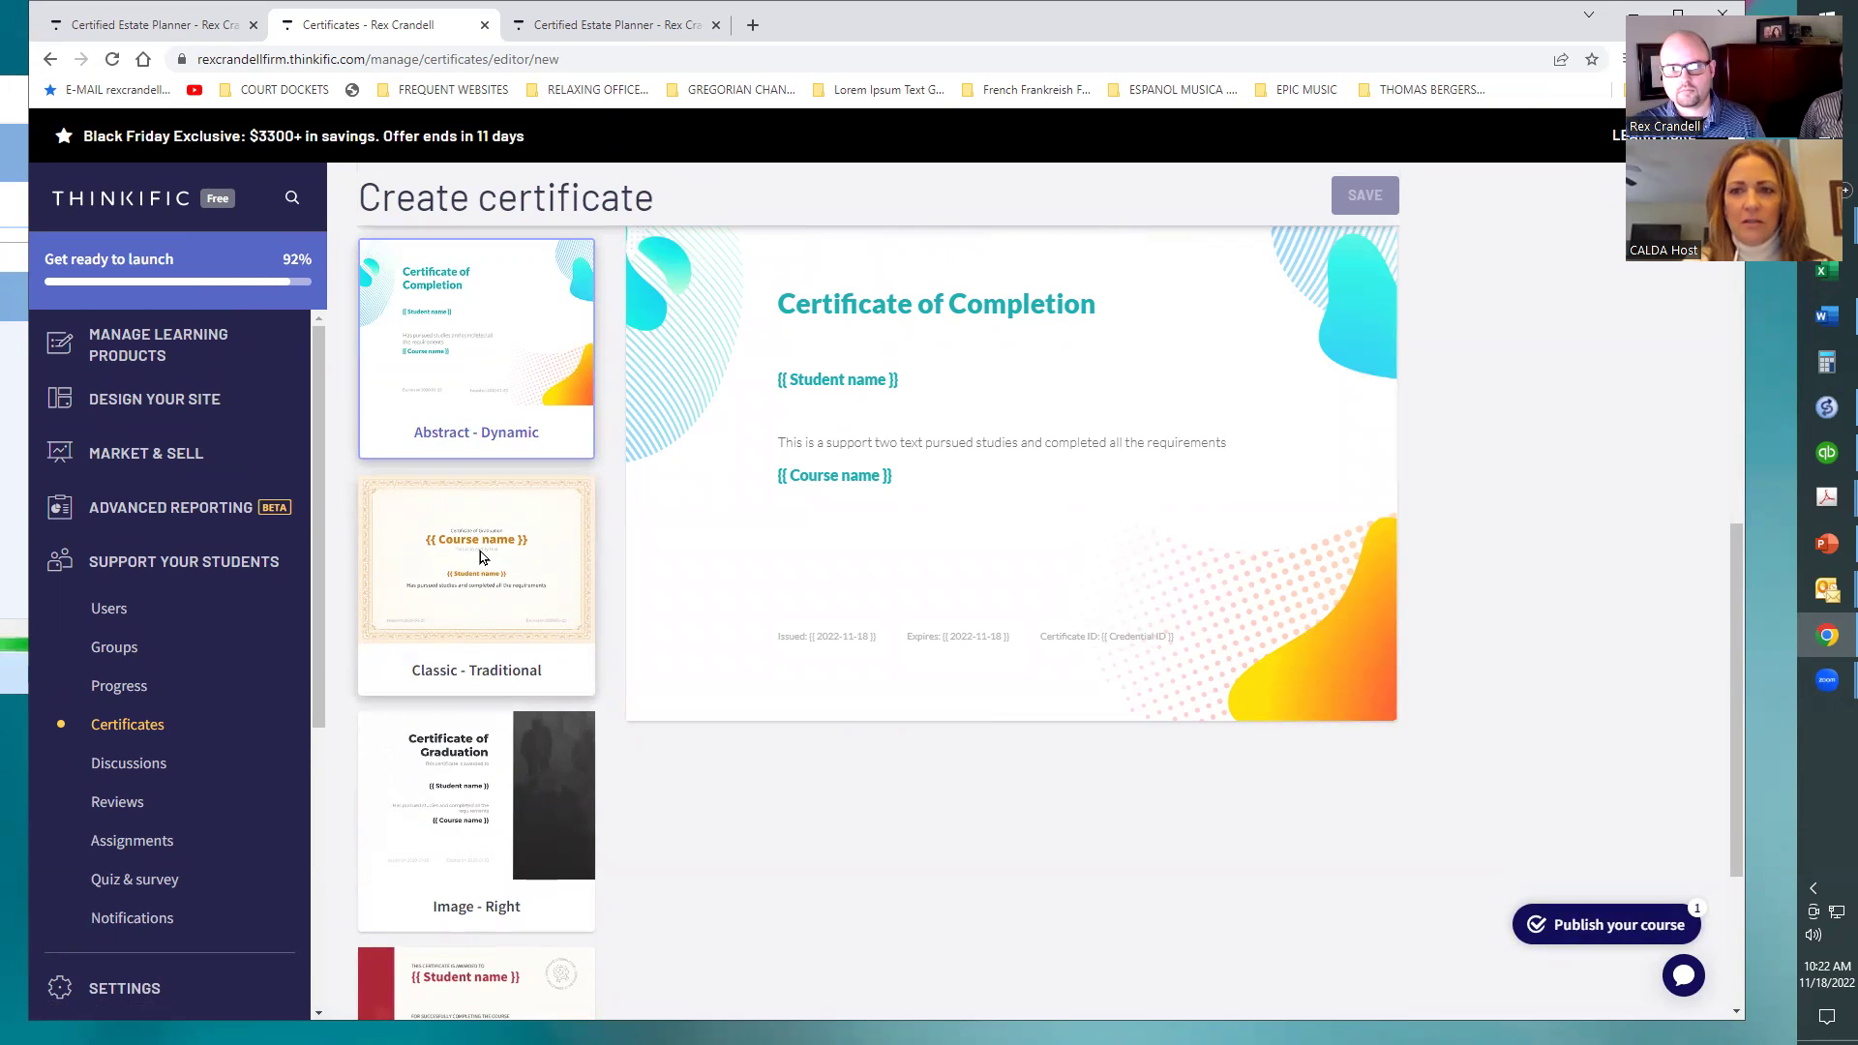
{"action": "scroll", "coordinate": [484, 580], "scroll_direction": "up", "scroll_amount": 10}
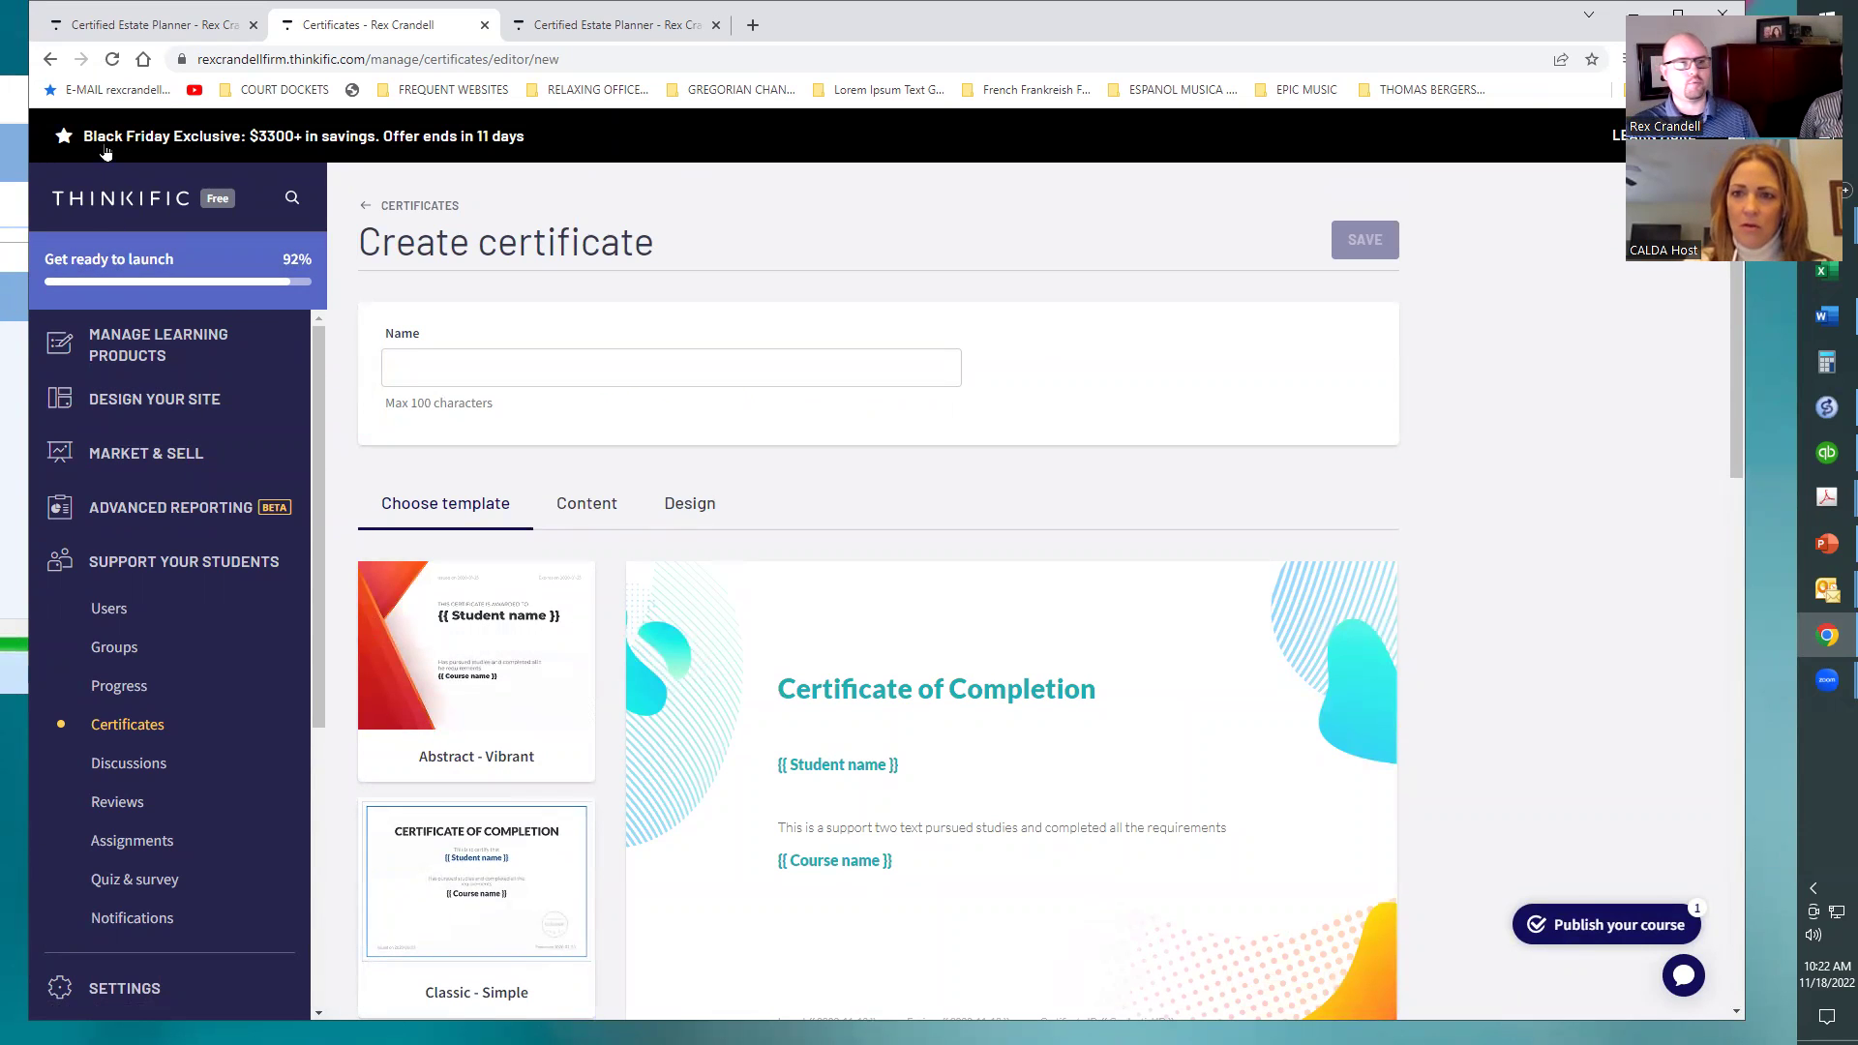
{"action": "left_click", "coordinate": [50, 59]}
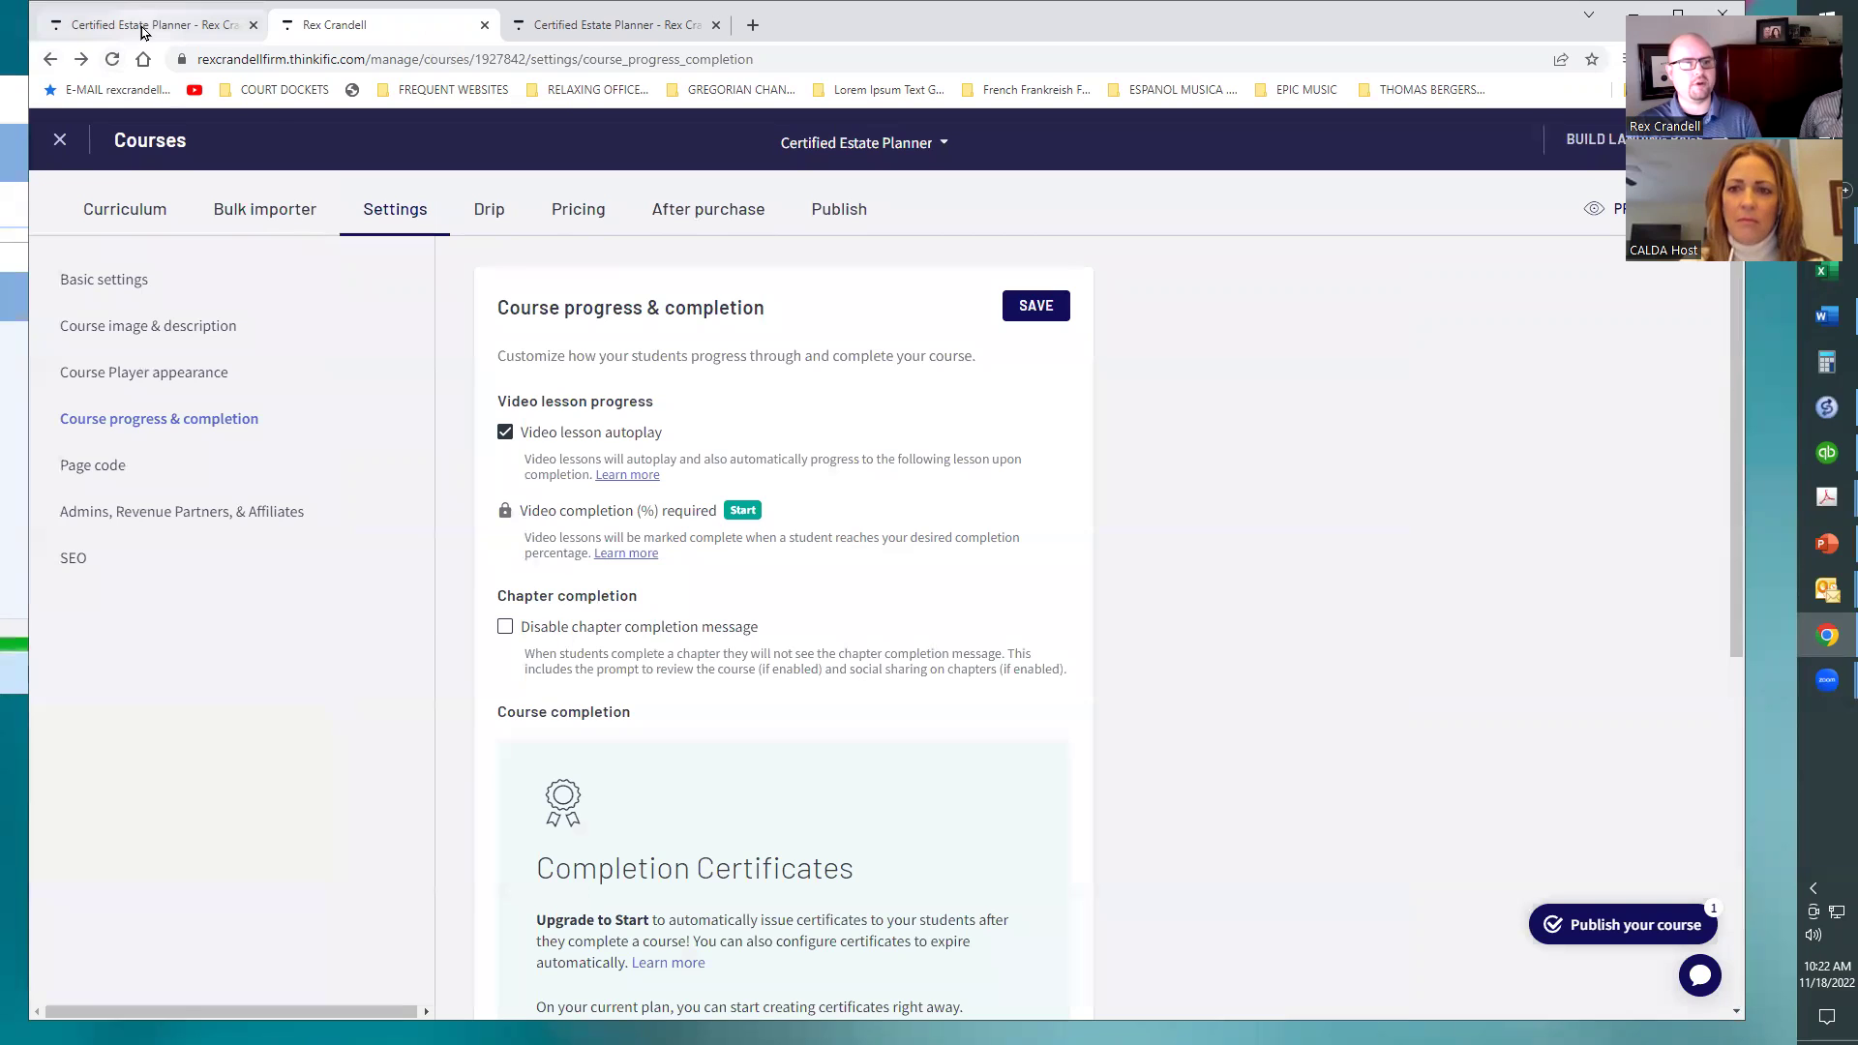
Open the Unit 2 - Wills chapter in the curriculum and check the enrolled-student preview before returning to the editor
{"action": "left_click", "coordinate": [125, 204]}
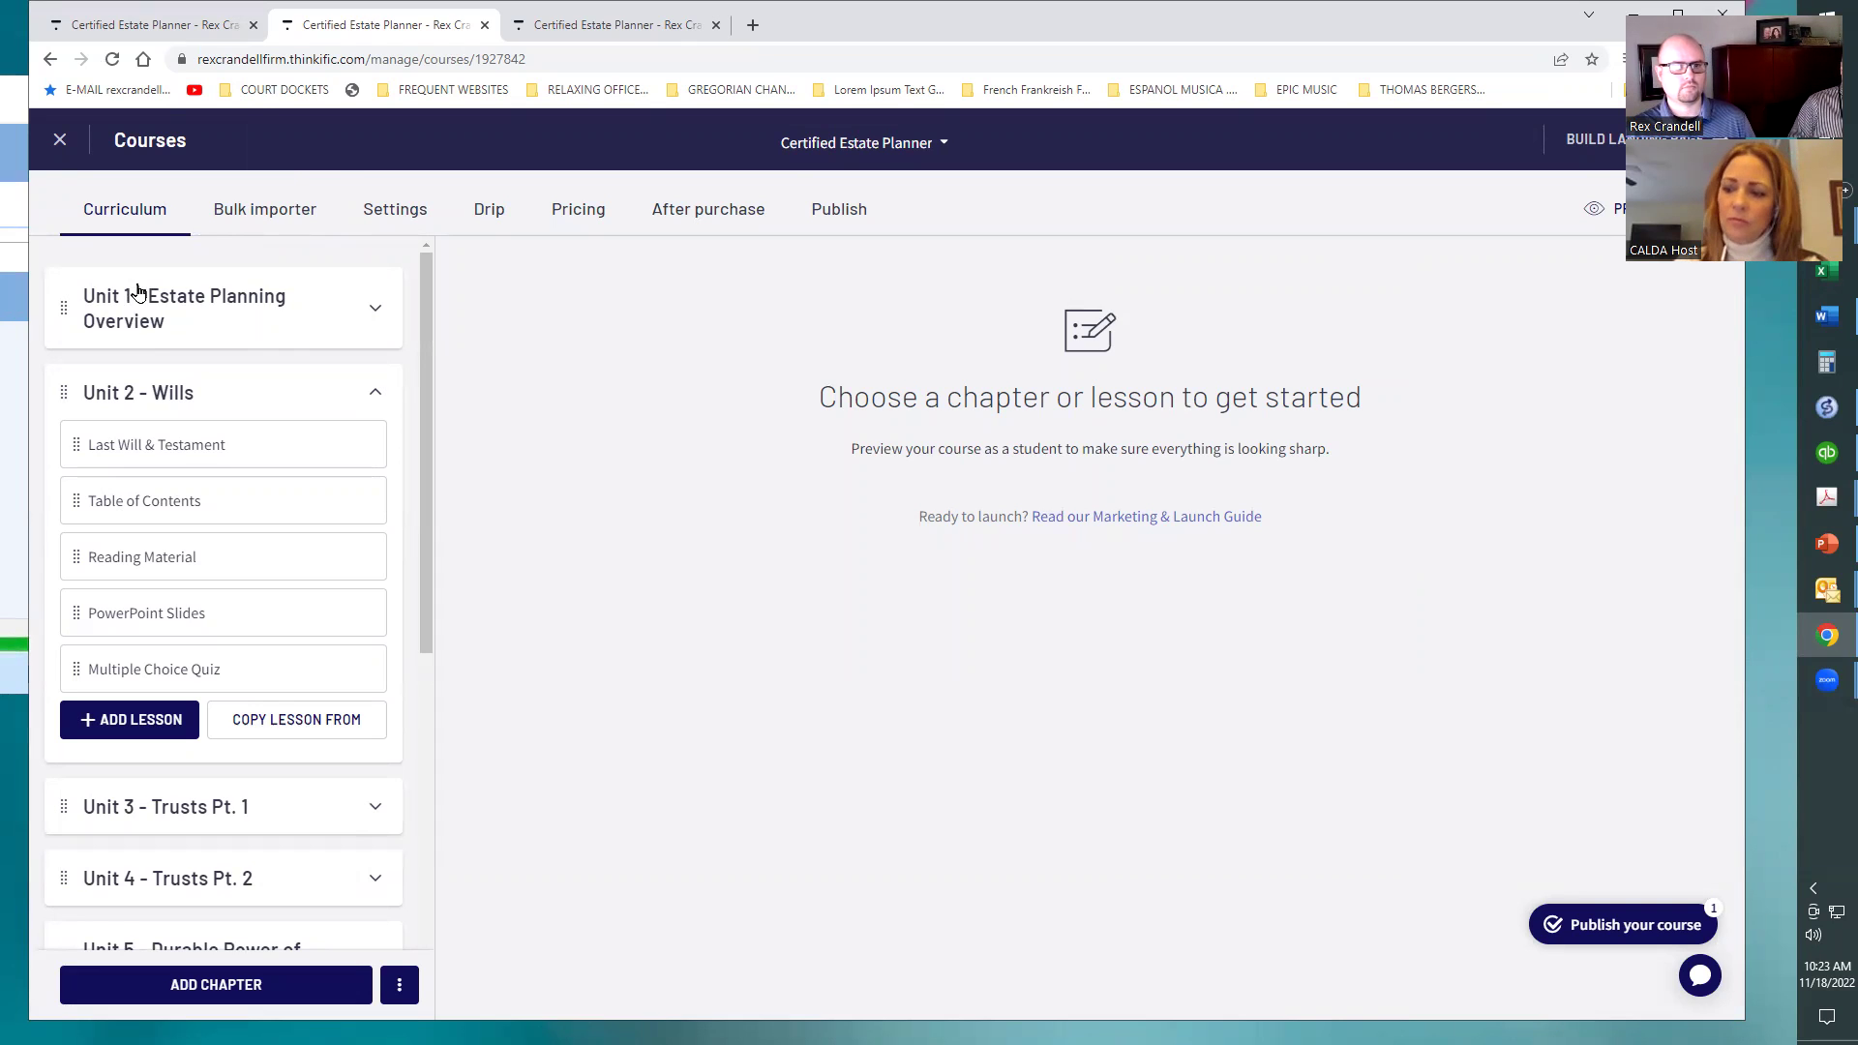
{"action": "left_click", "coordinate": [376, 389]}
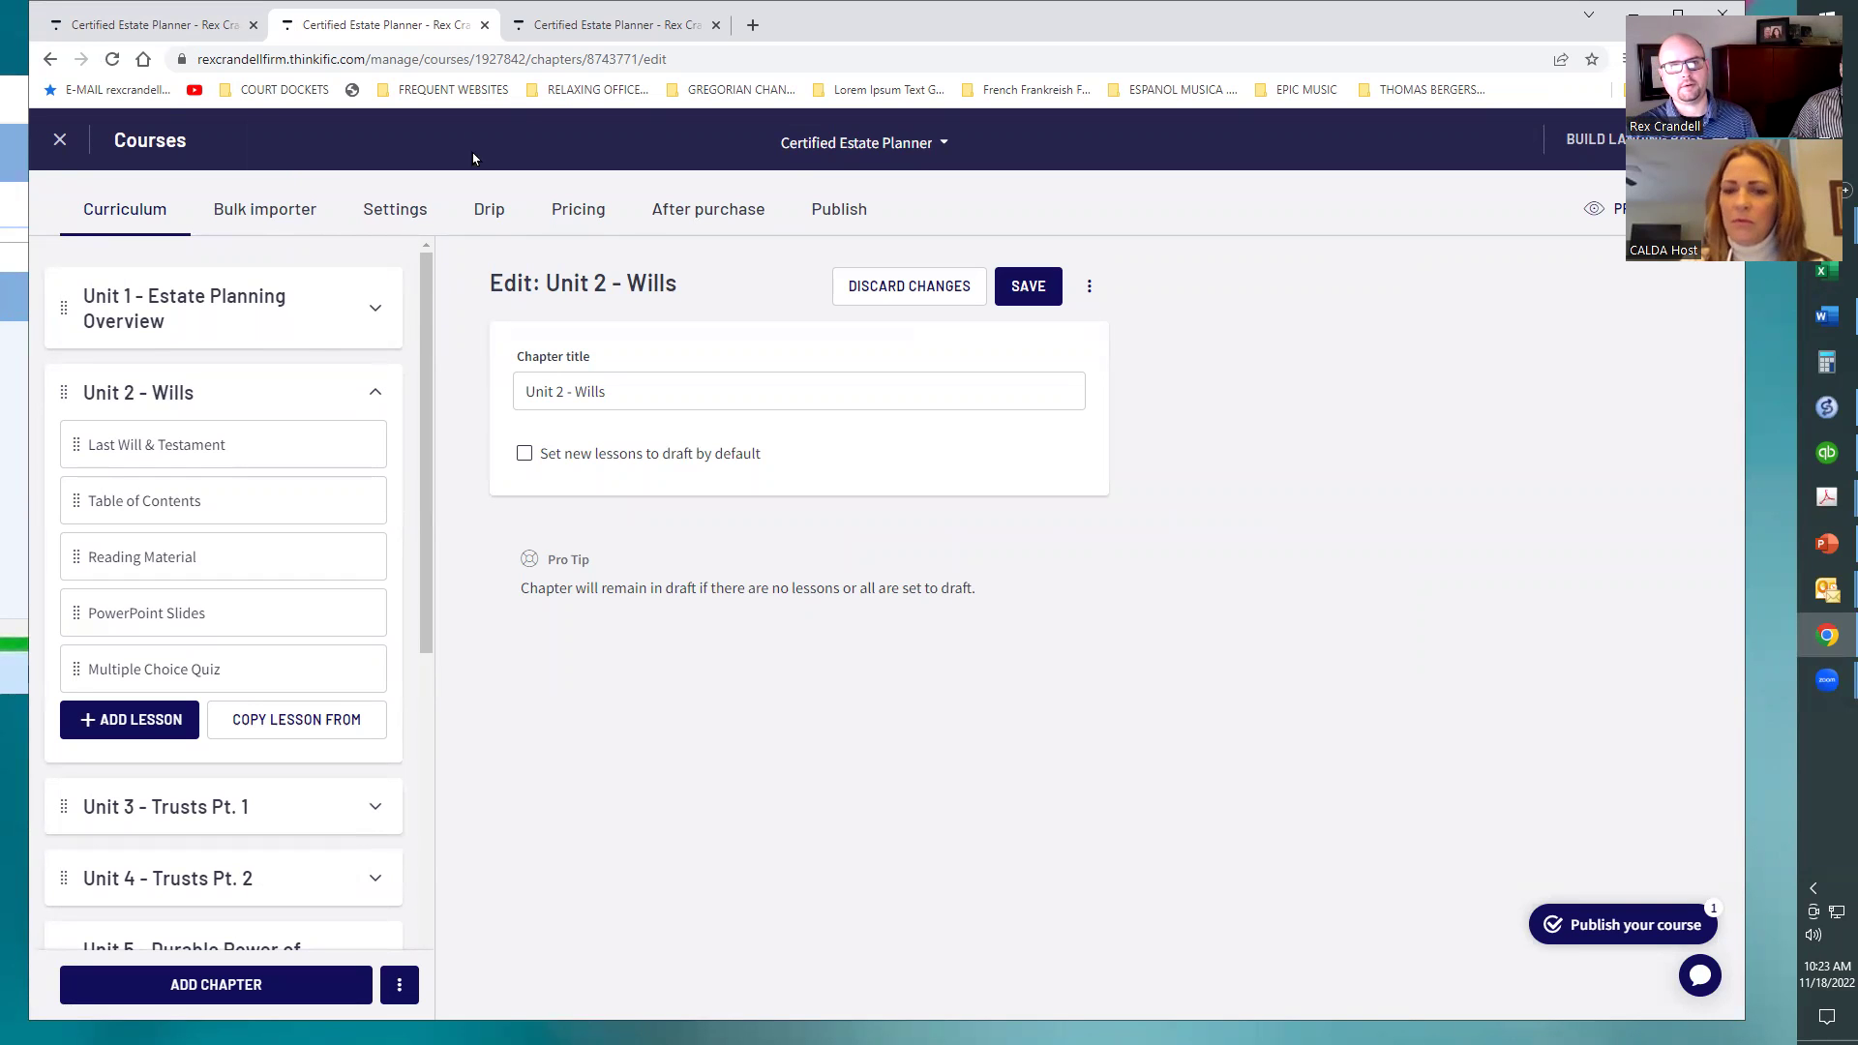
{"action": "left_click", "coordinate": [571, 26]}
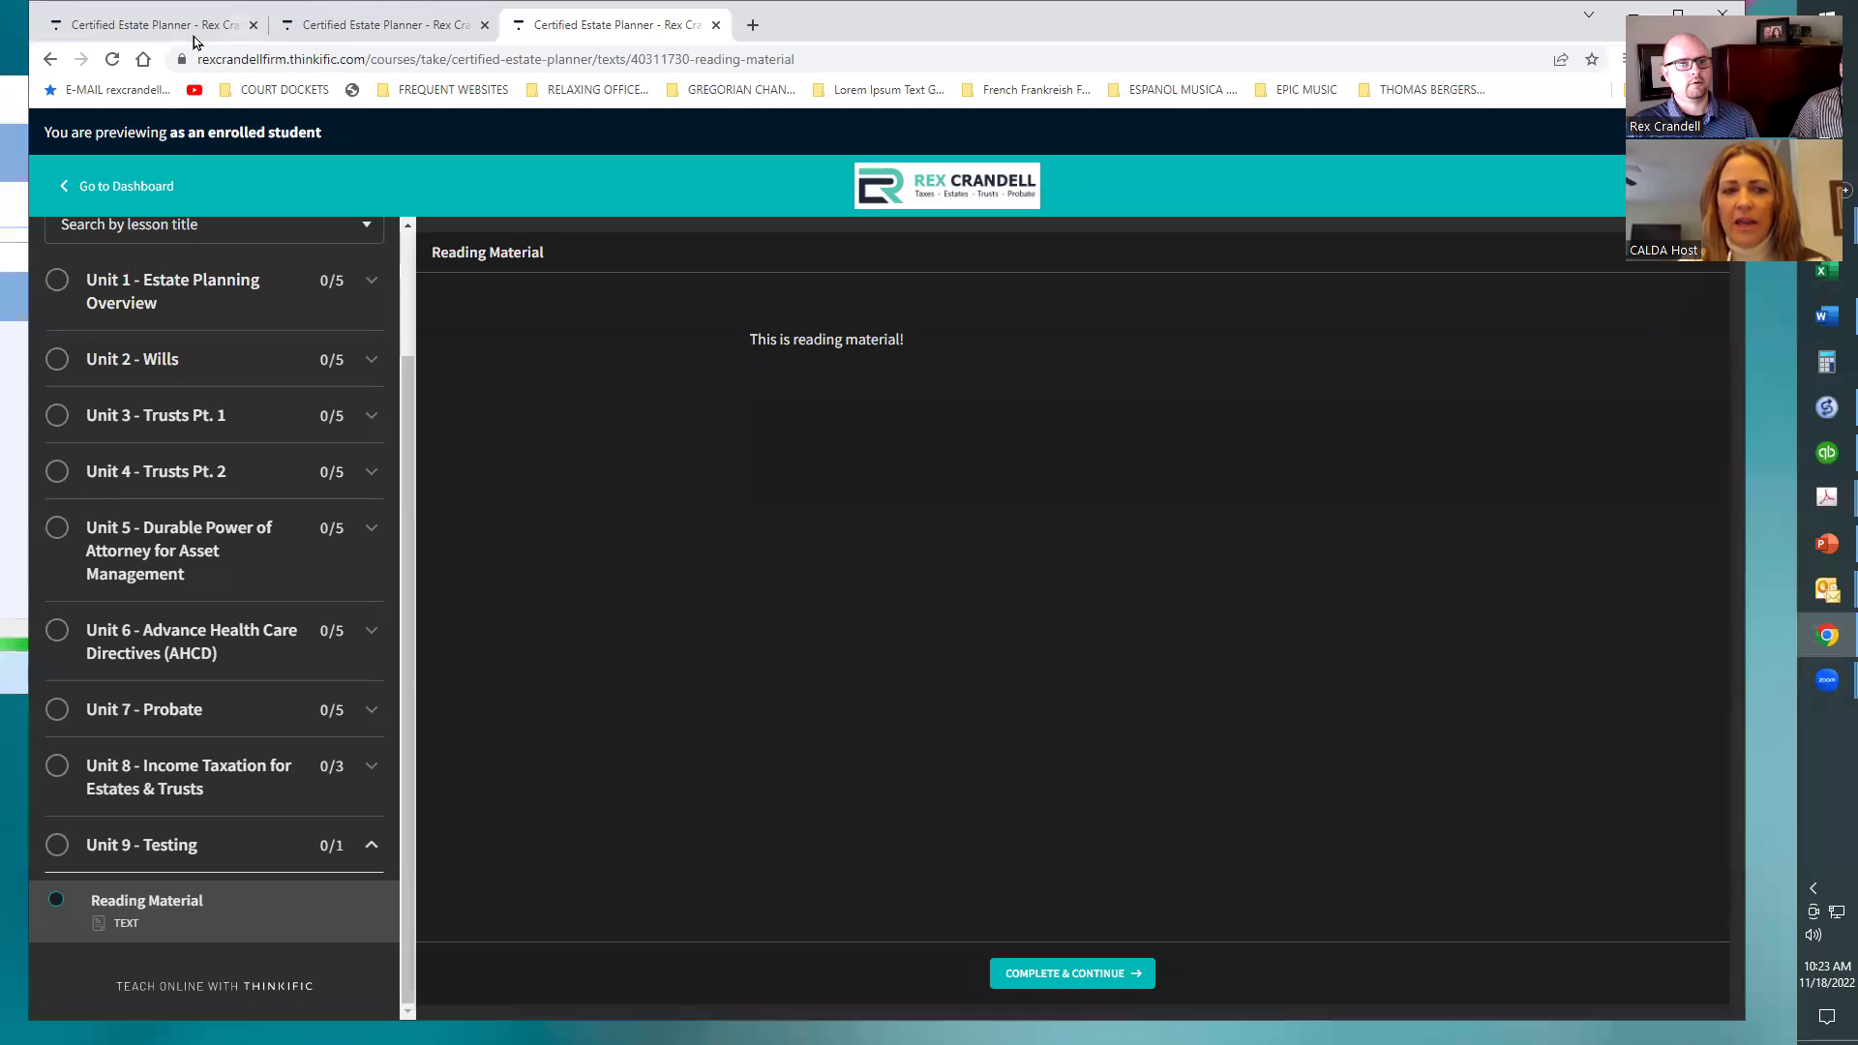
{"action": "left_click", "coordinate": [385, 26]}
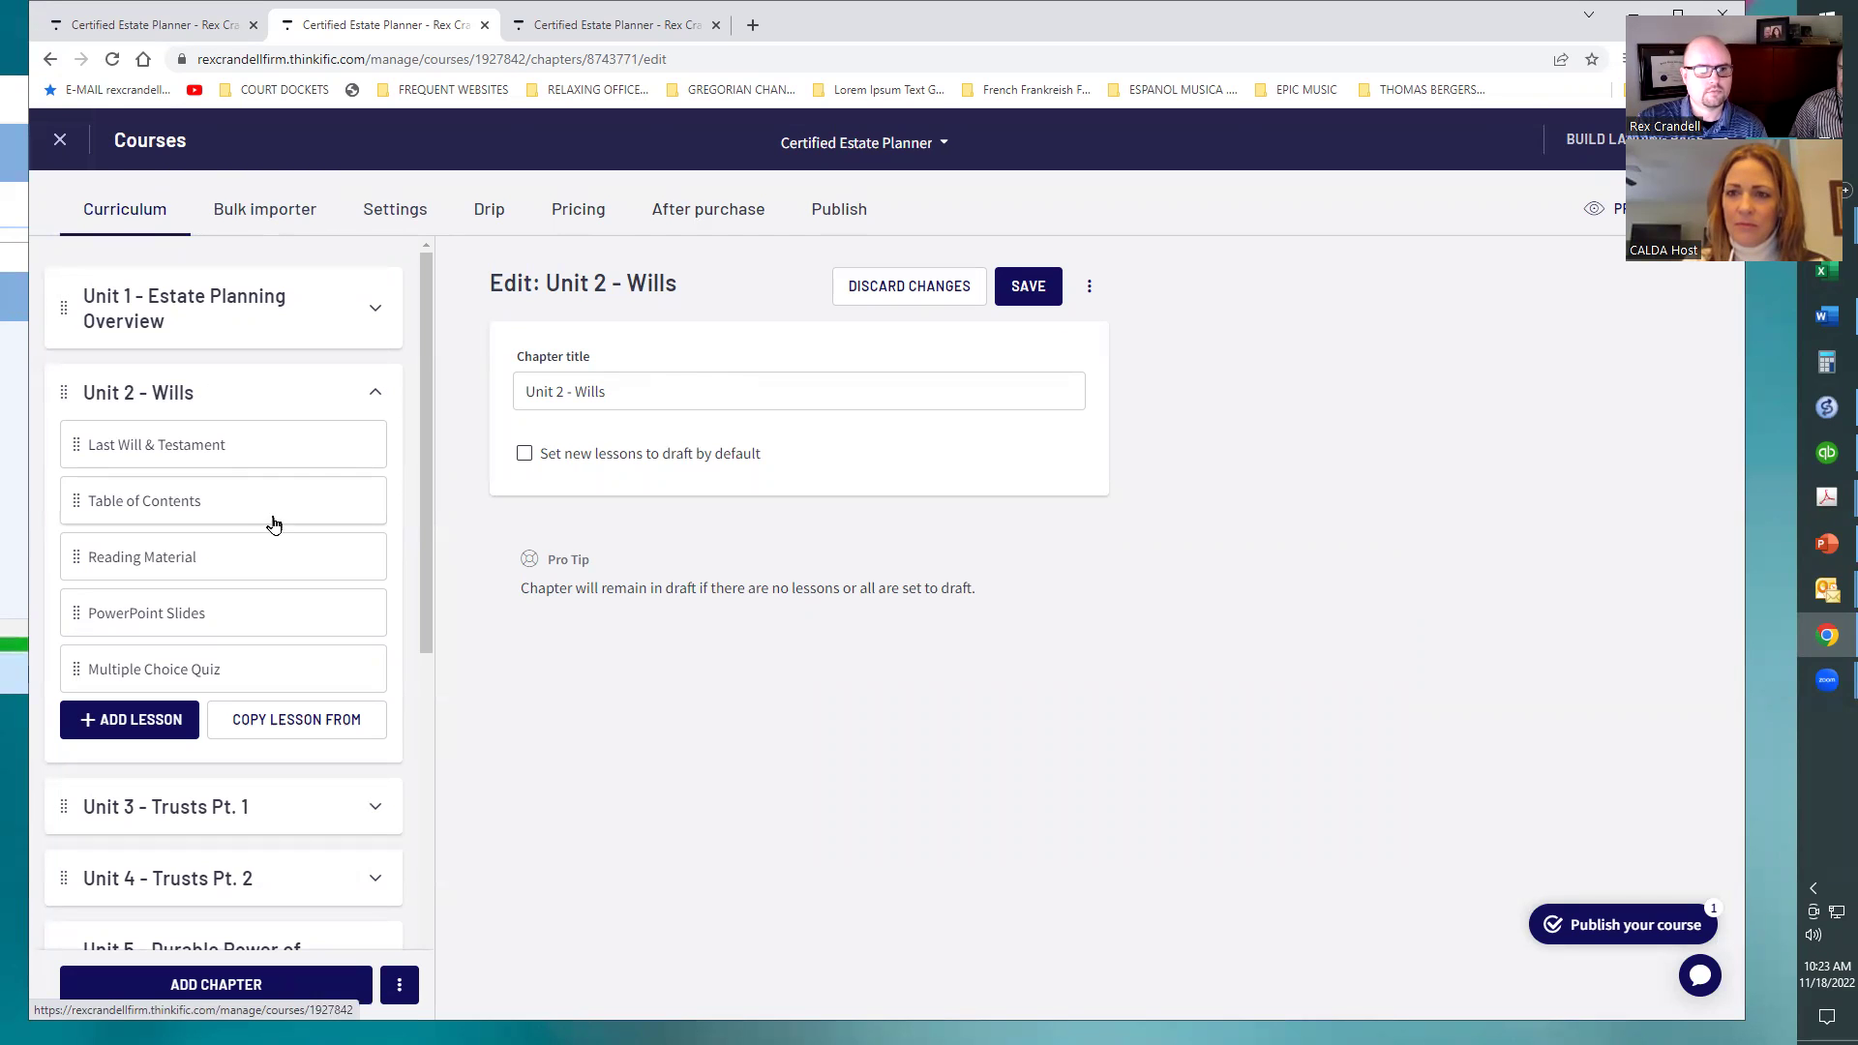
Start a new quiz lesson in Unit 9 - Testing and require a passing grade of 70%
{"action": "scroll", "coordinate": [268, 528], "scroll_direction": "down", "scroll_amount": 7}
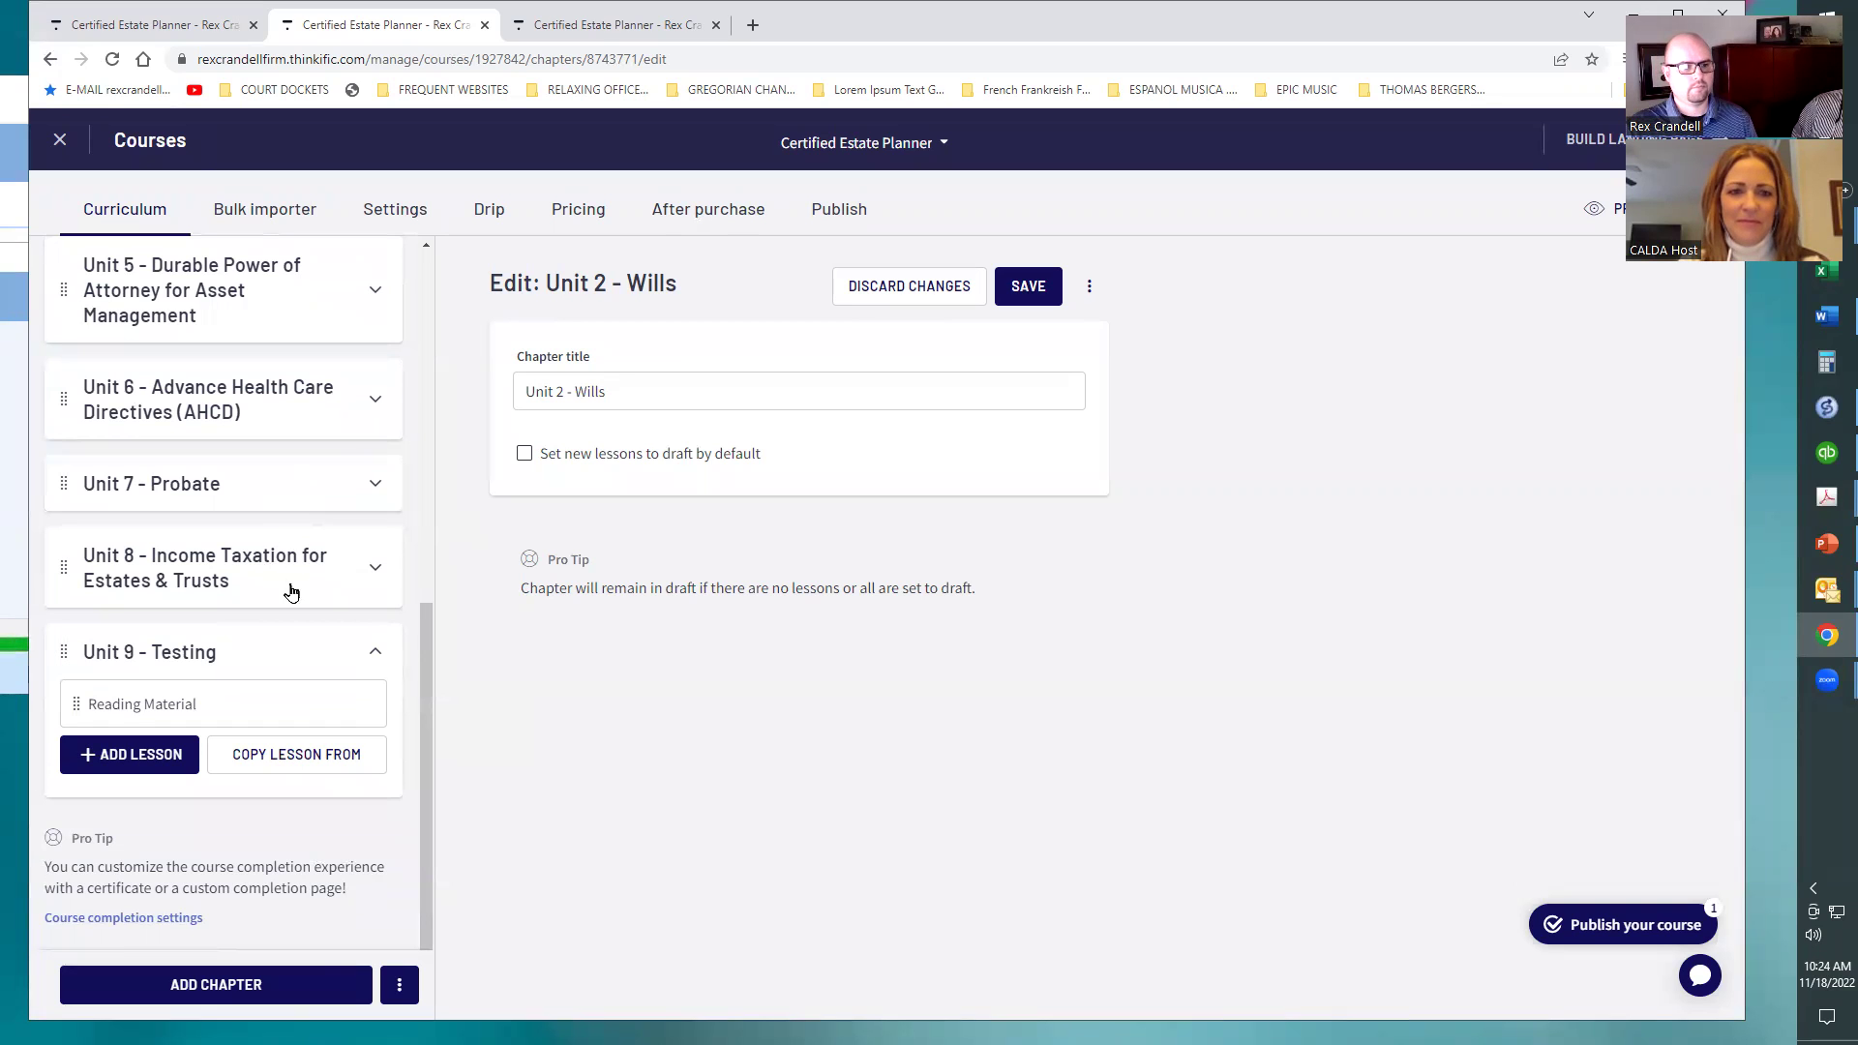
{"action": "left_click", "coordinate": [167, 754]}
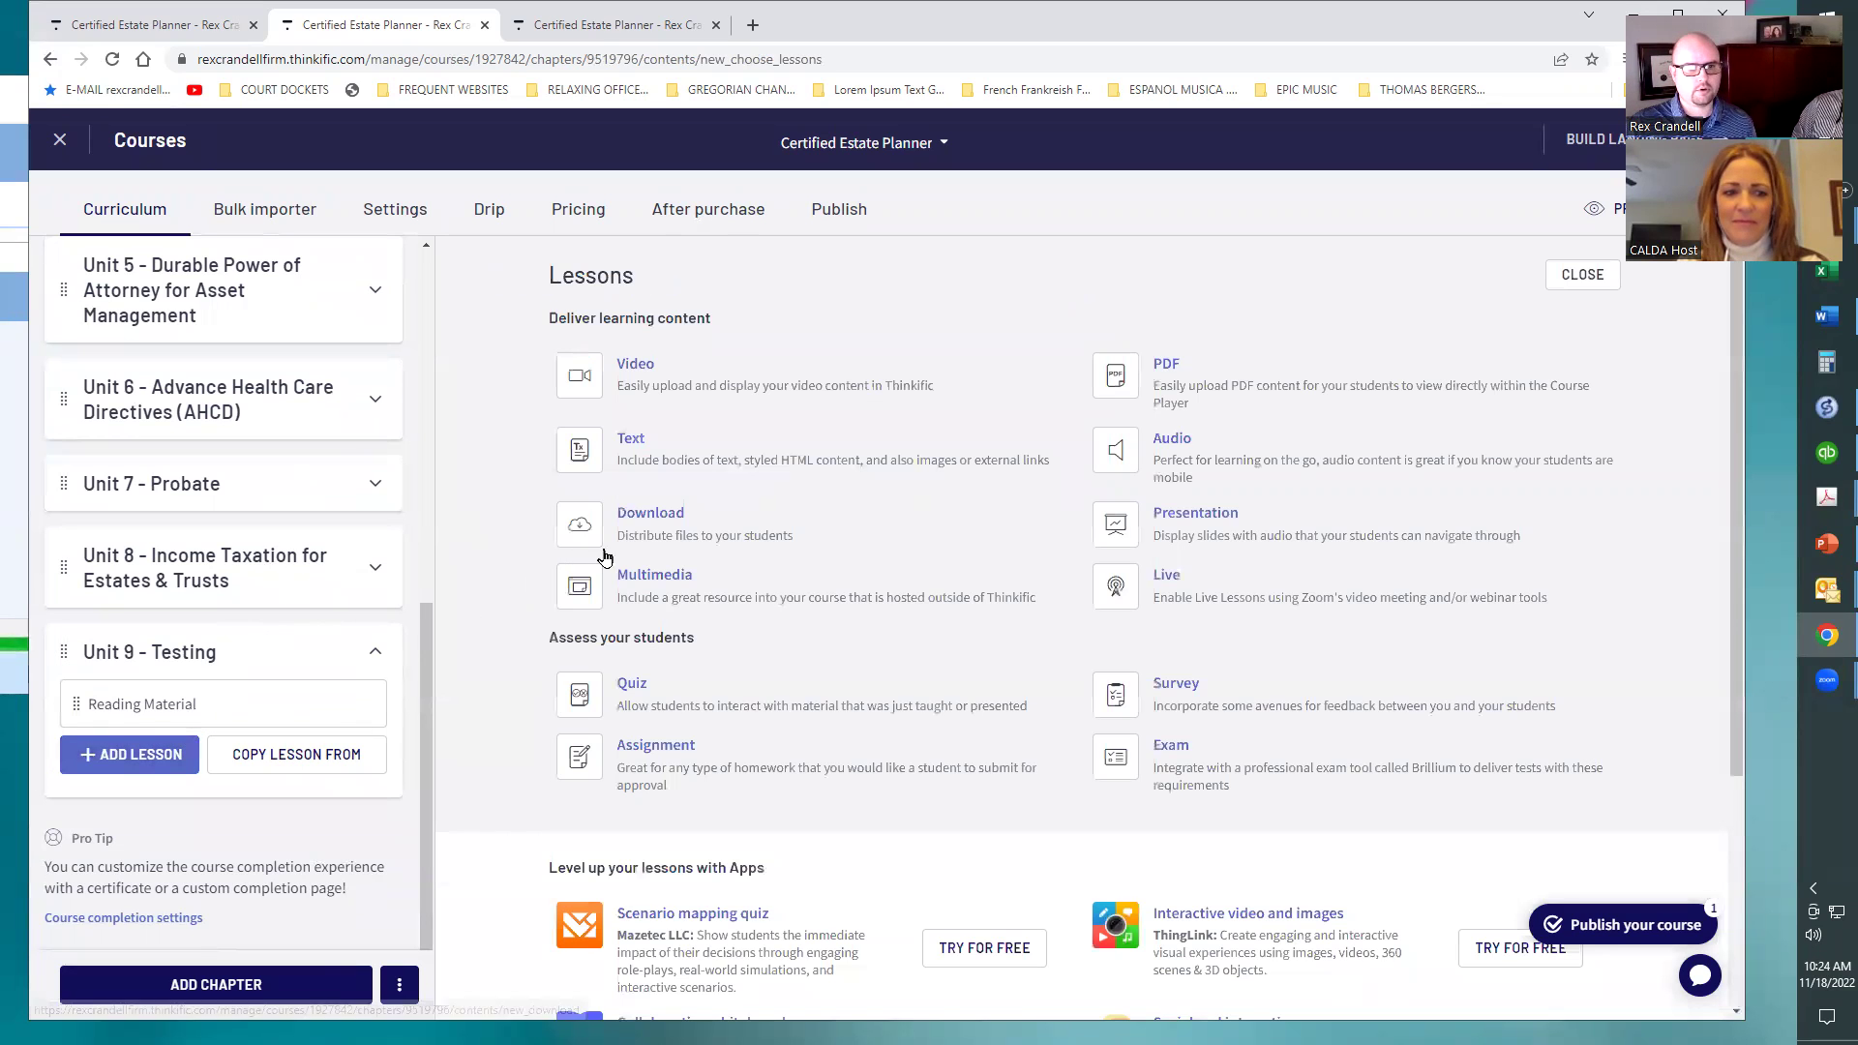
{"action": "left_click", "coordinate": [624, 687]}
{"action": "scroll", "coordinate": [700, 559], "scroll_direction": "down", "scroll_amount": 18}
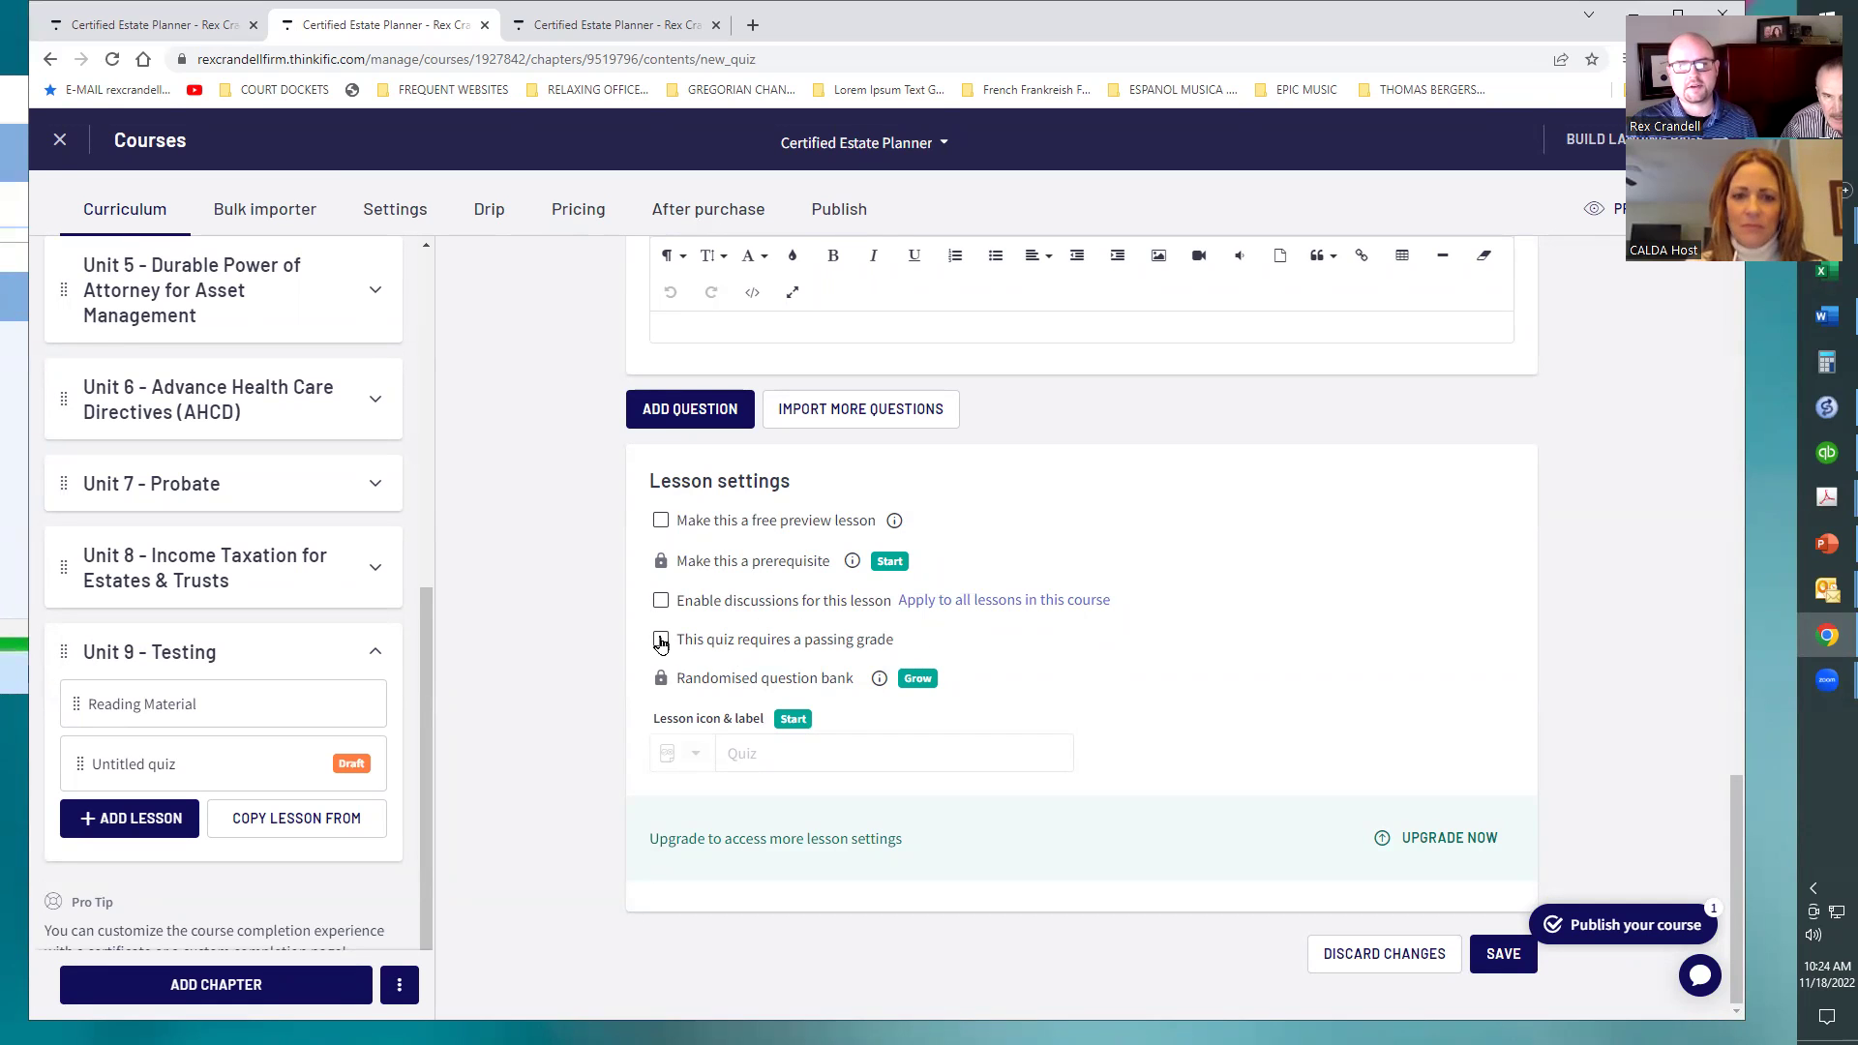
{"action": "left_click", "coordinate": [661, 640]}
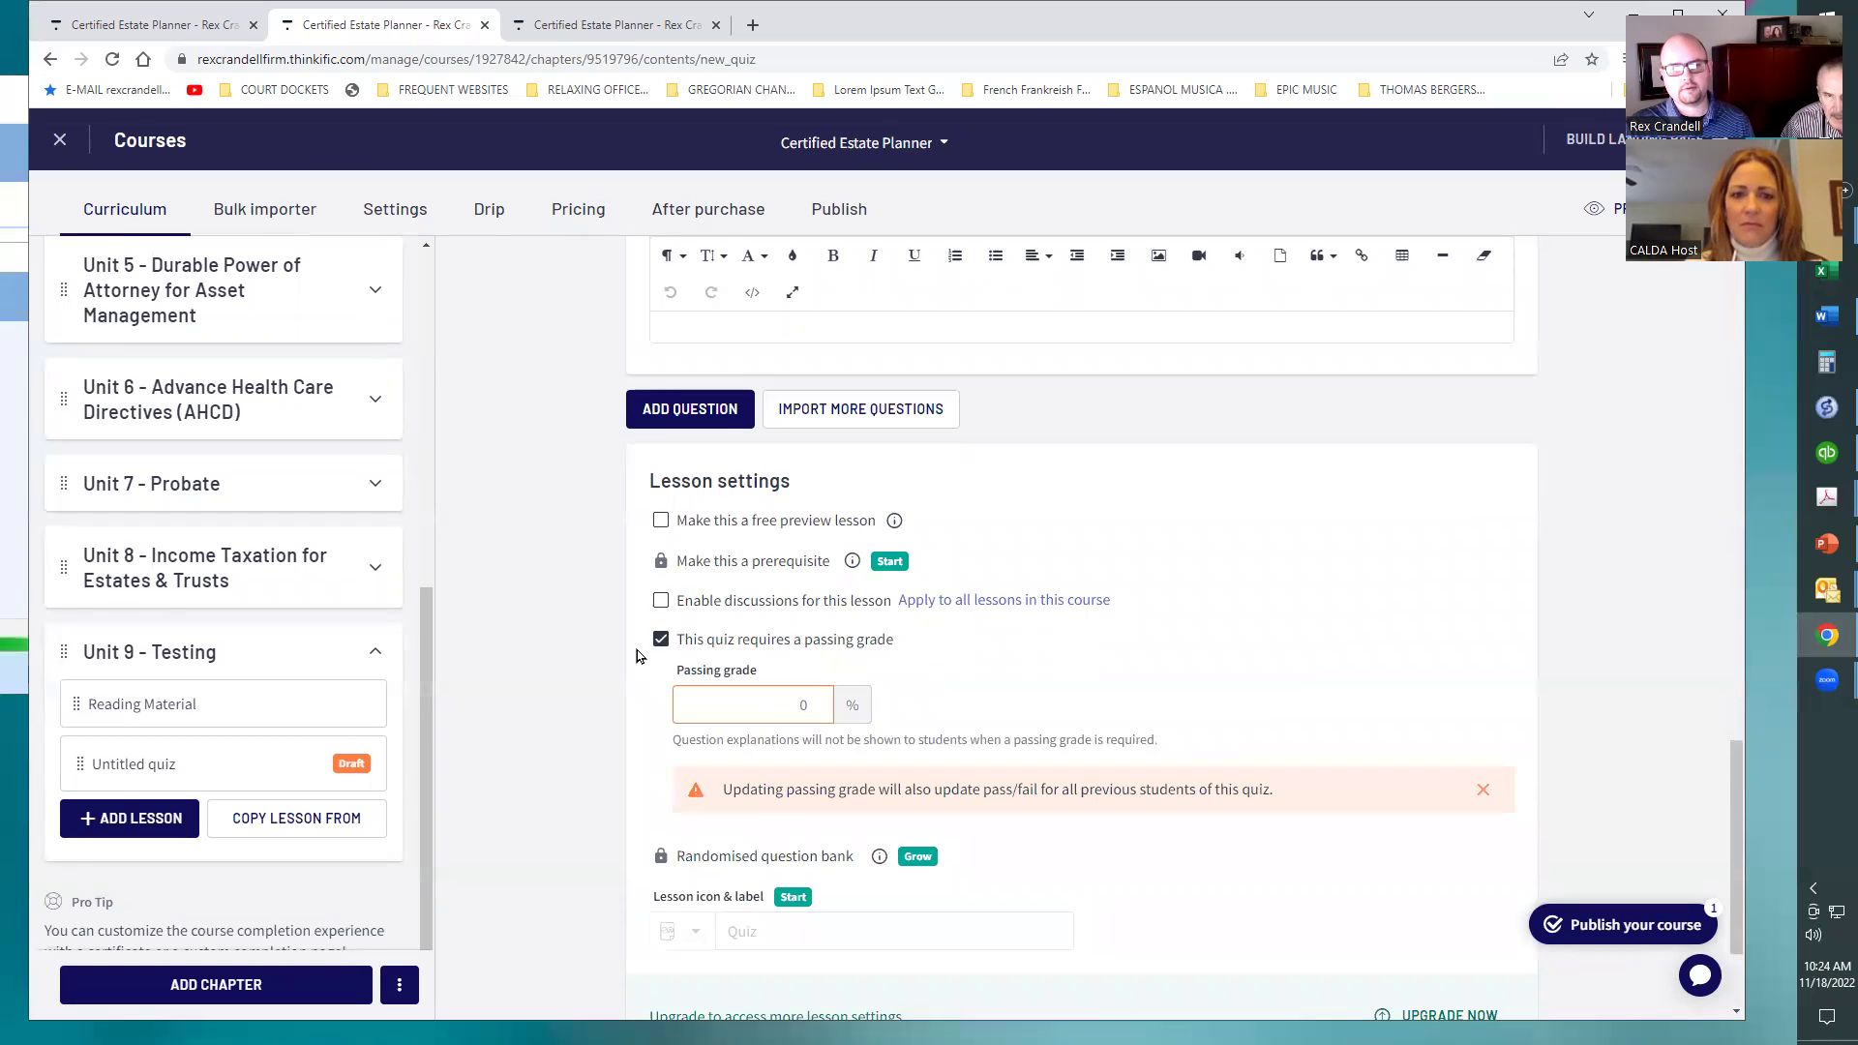
{"action": "scroll", "coordinate": [677, 619], "scroll_direction": "down", "scroll_amount": 2}
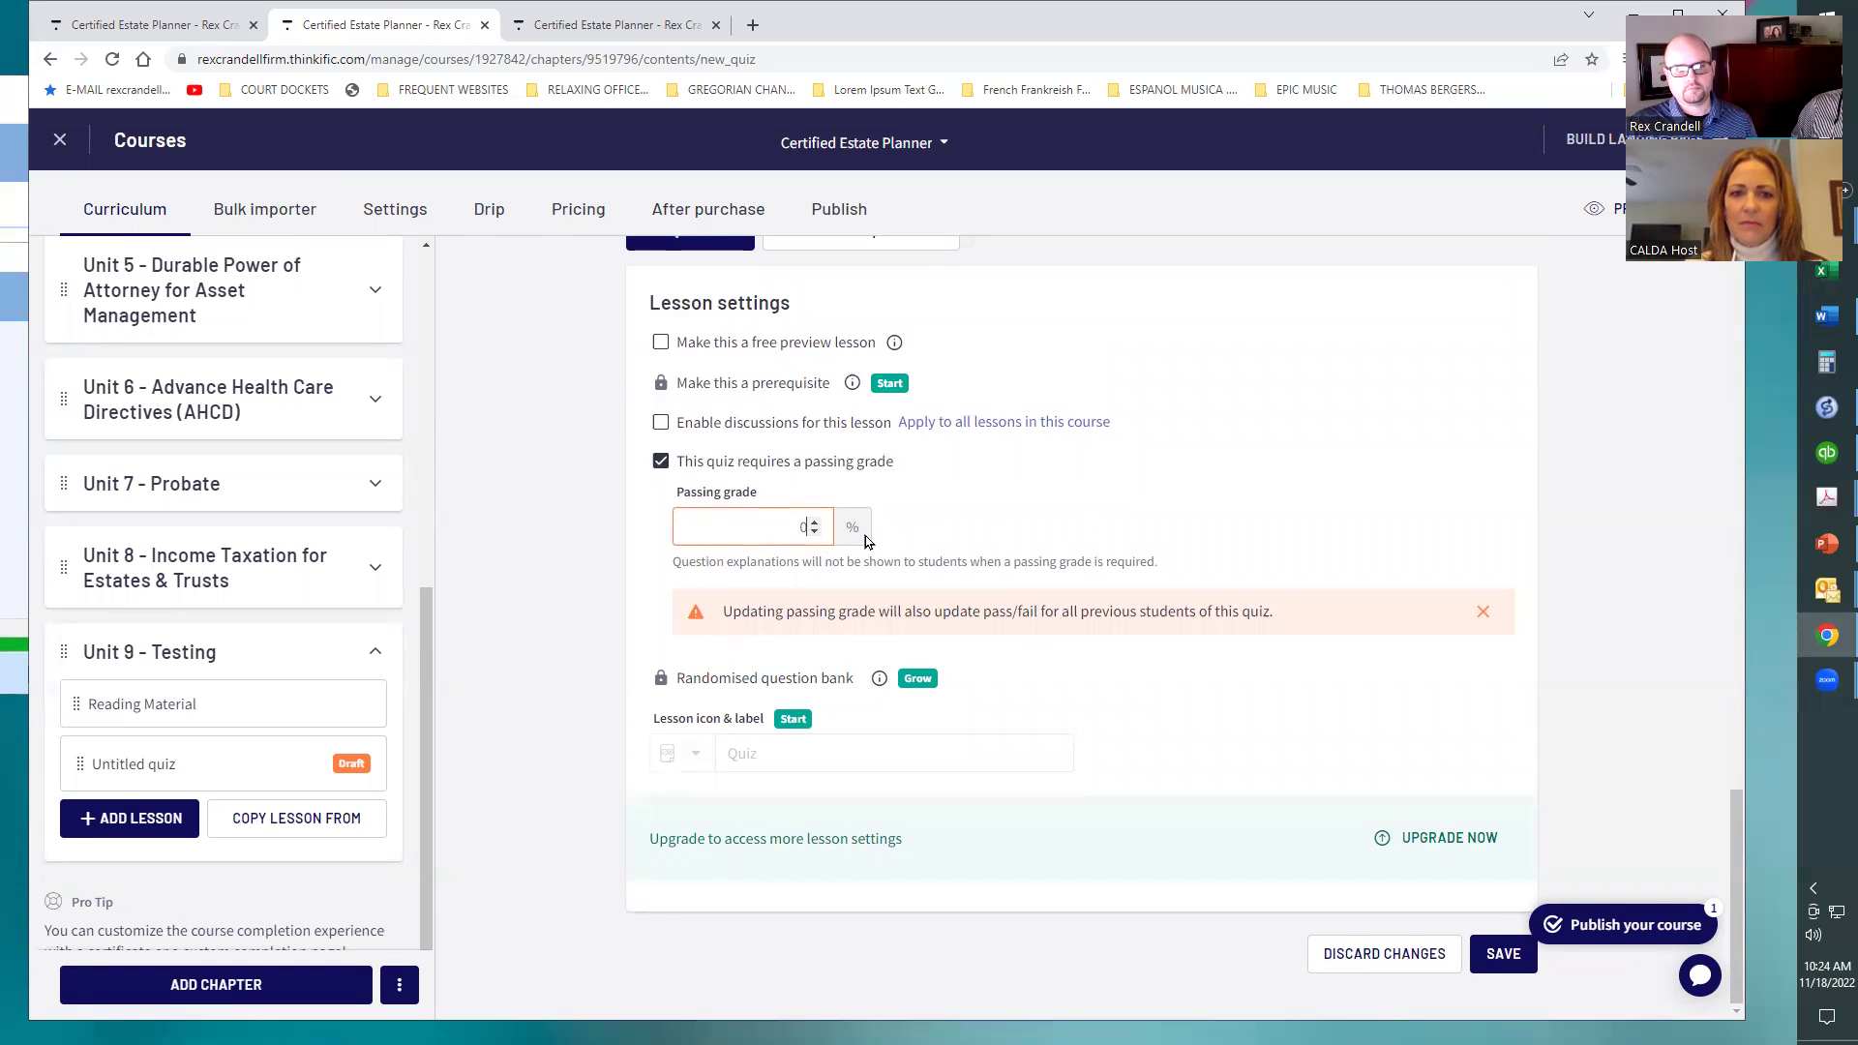
{"action": "type", "text": "0"}
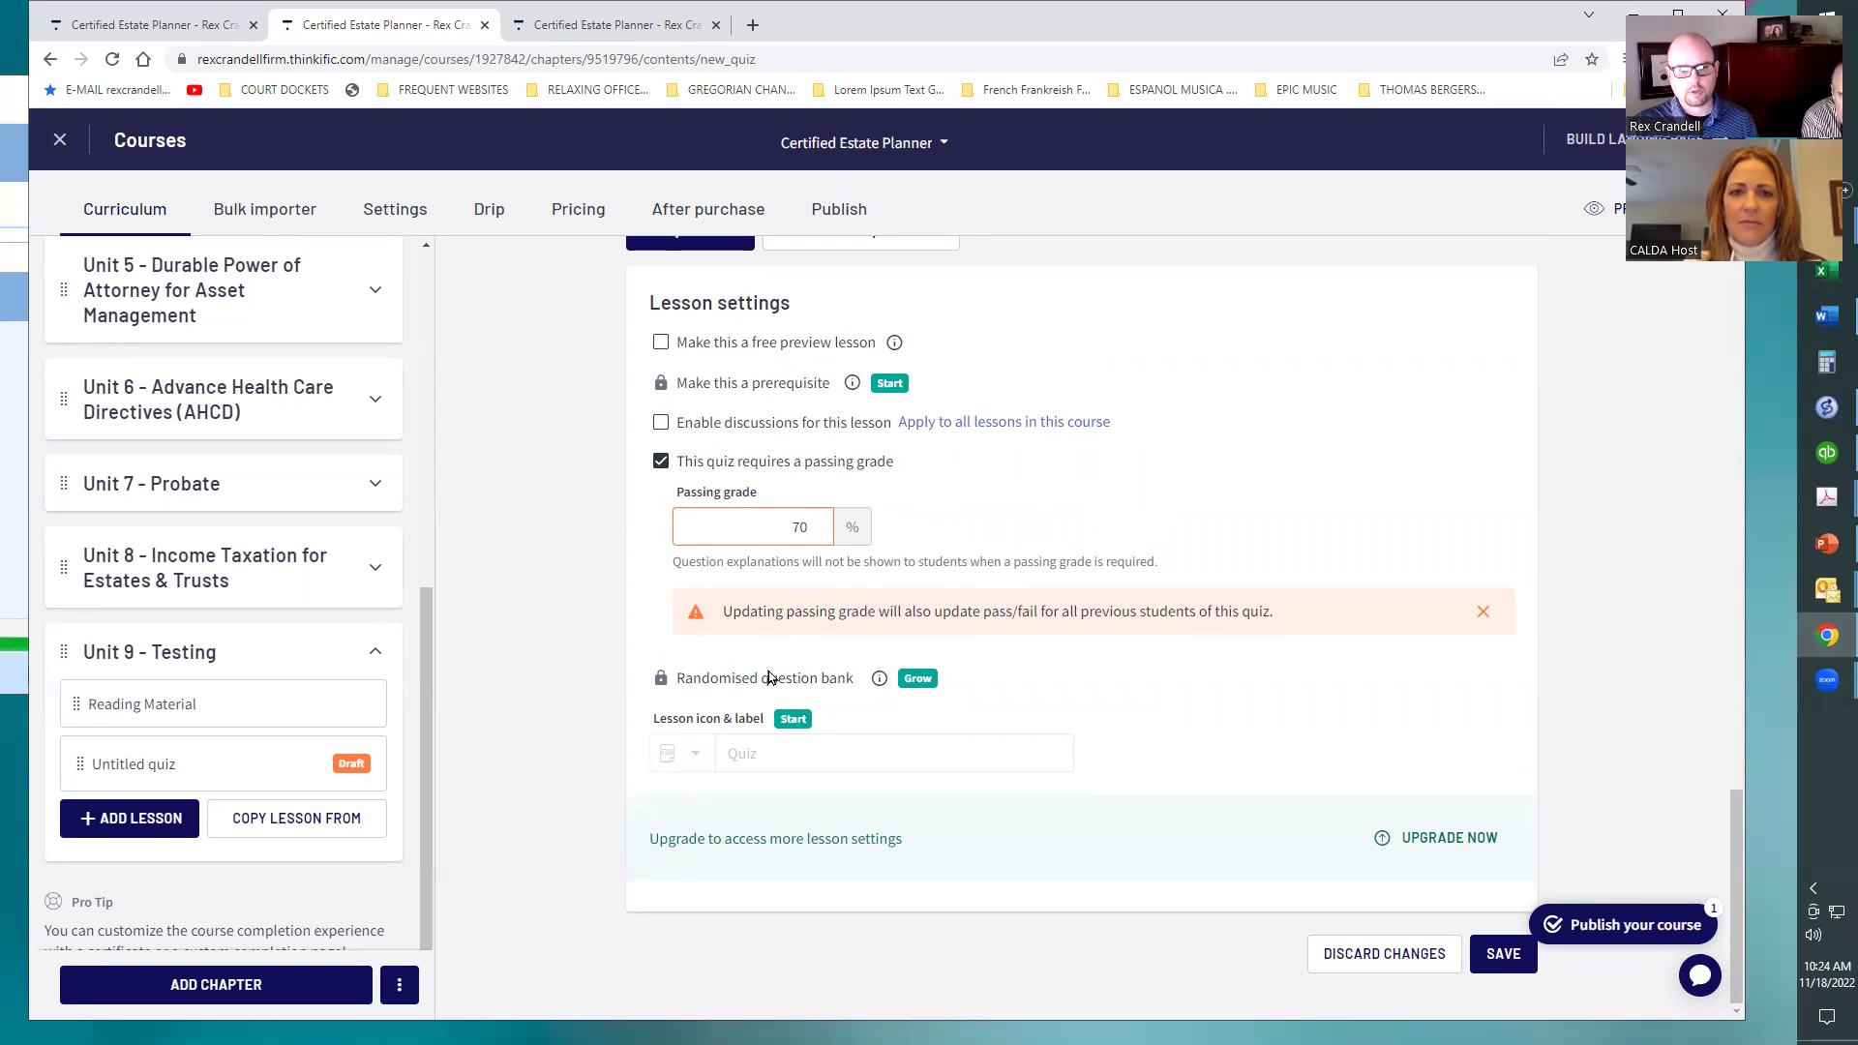
Leave the unsaved quiz, view the course's basic settings and return to the curriculum
{"action": "scroll", "coordinate": [650, 721], "scroll_direction": "up", "scroll_amount": 5}
{"action": "scroll", "coordinate": [651, 721], "scroll_direction": "up", "scroll_amount": 10}
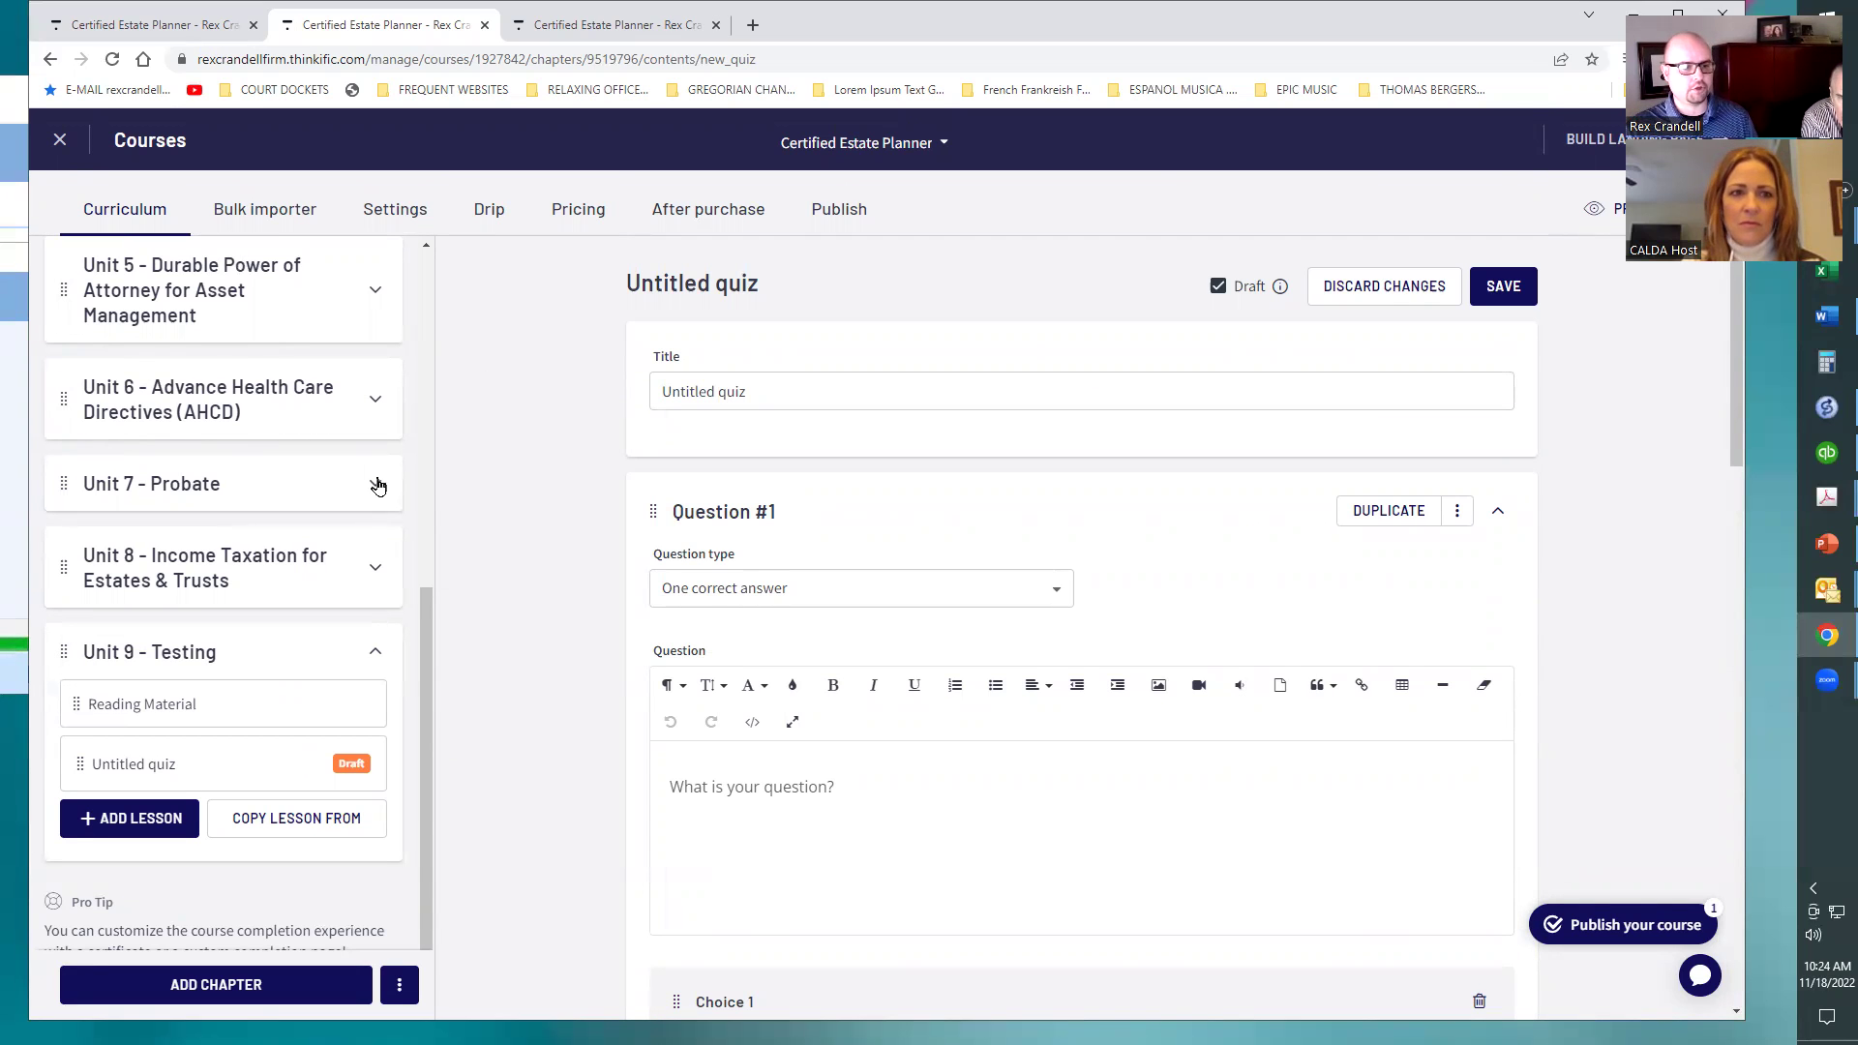
{"action": "left_click_drag", "start_coordinate": [424, 629], "coordinate": [419, 252]}
{"action": "left_click", "coordinate": [414, 200]}
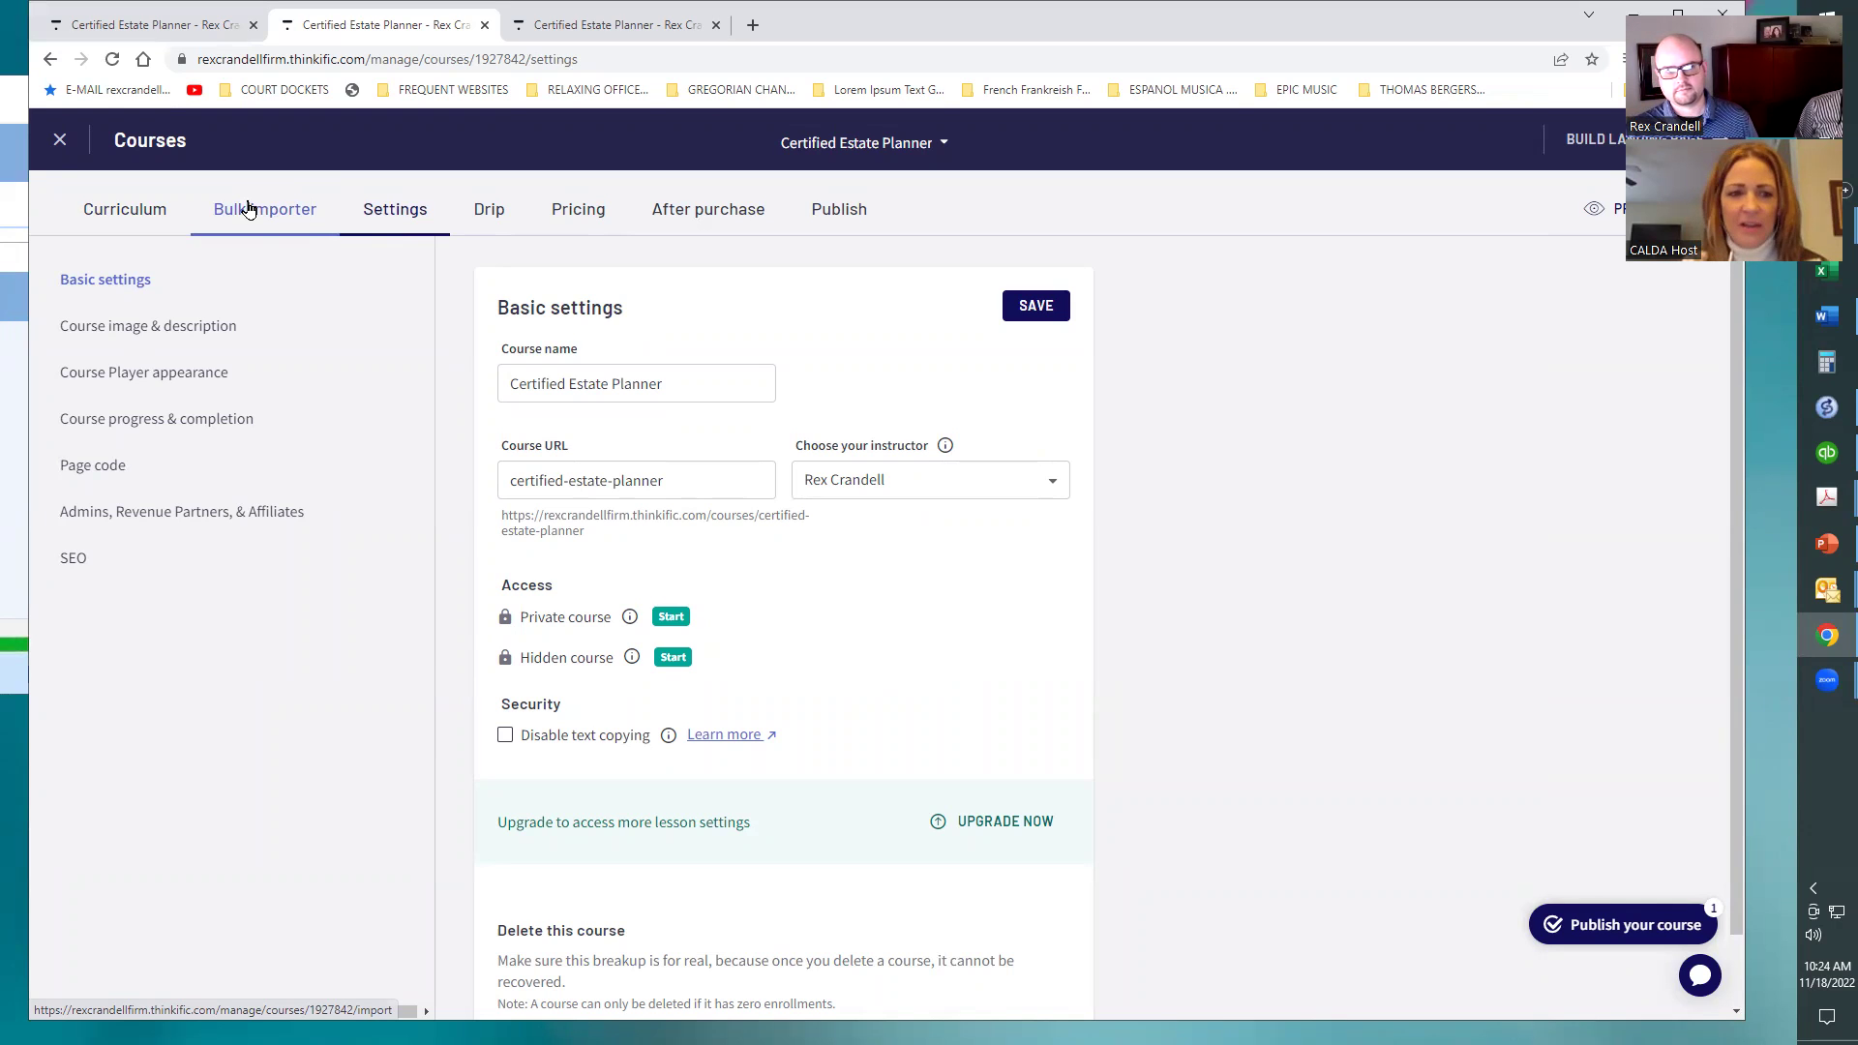
{"action": "left_click", "coordinate": [119, 215]}
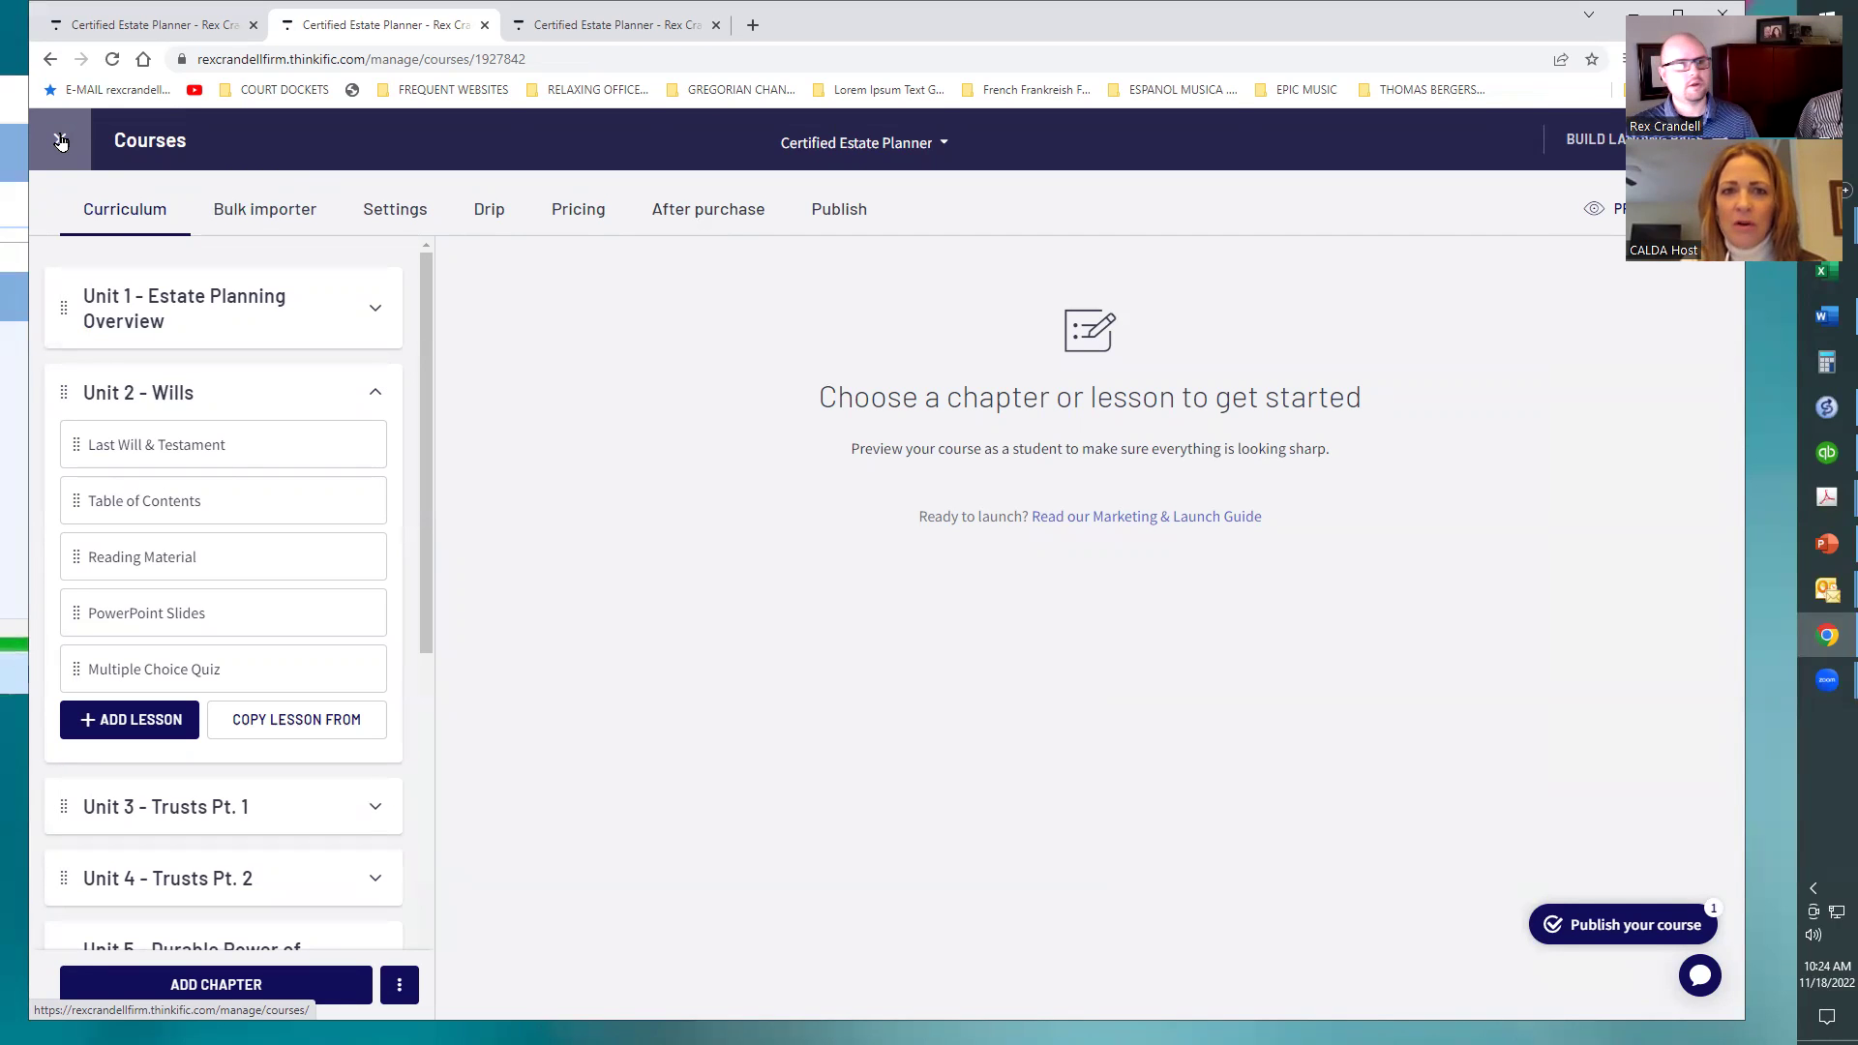
Examine the Assignment lesson type for Unit 9 - Testing and return to the lesson type choices
{"action": "scroll", "coordinate": [236, 871], "scroll_direction": "down", "scroll_amount": 5}
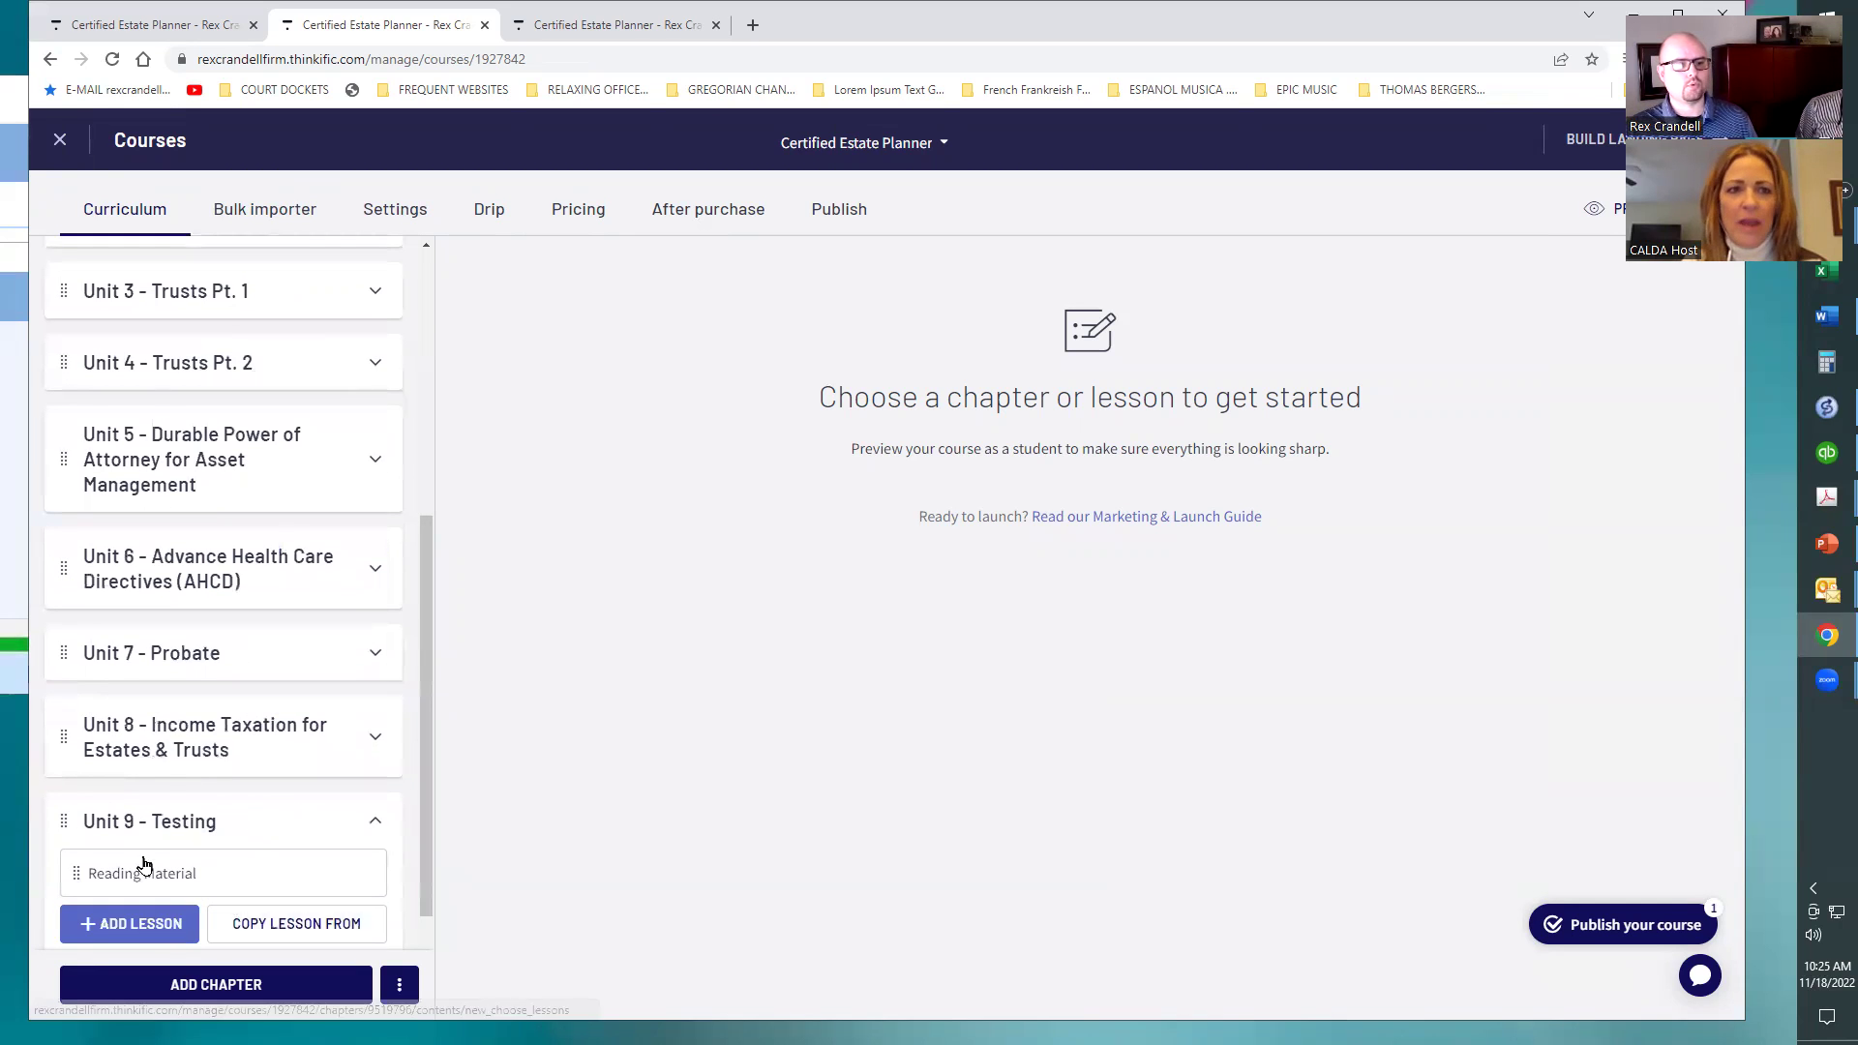
{"action": "scroll", "coordinate": [143, 864], "scroll_direction": "down", "scroll_amount": 2}
{"action": "left_click", "coordinate": [136, 755]}
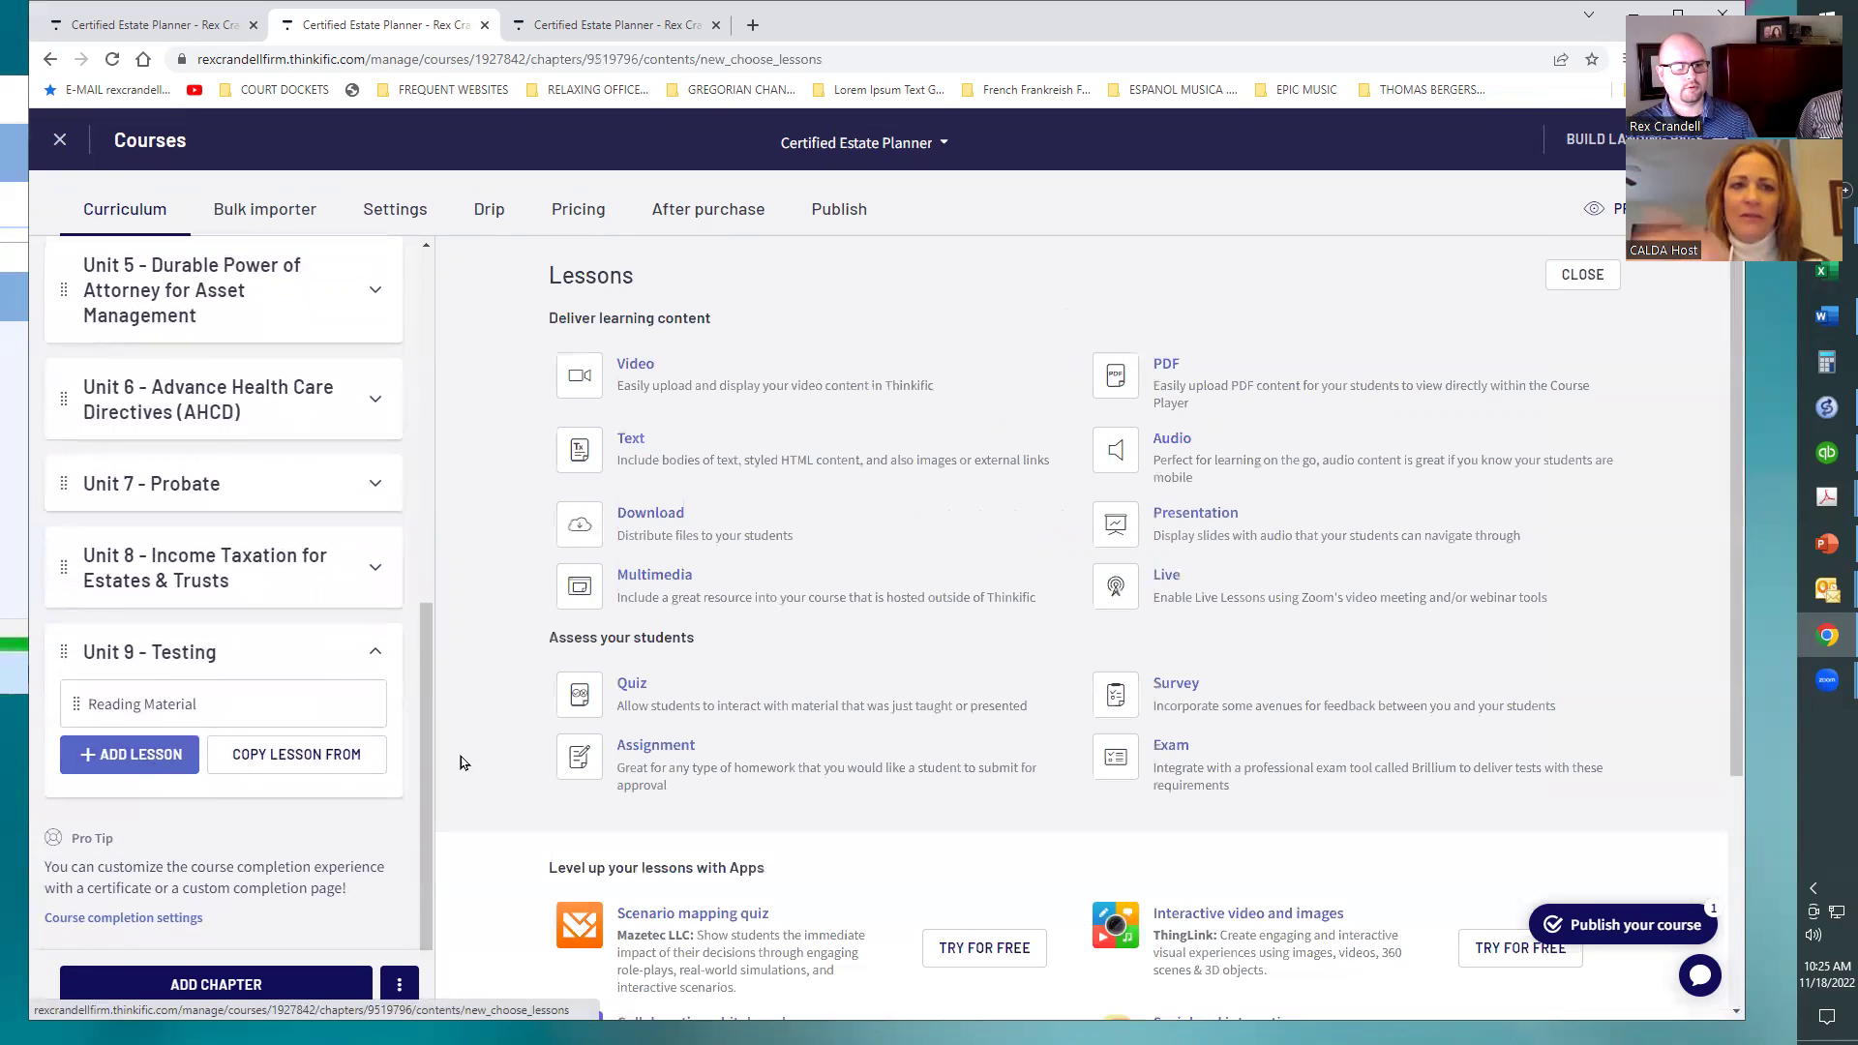
{"action": "left_click", "coordinate": [643, 744]}
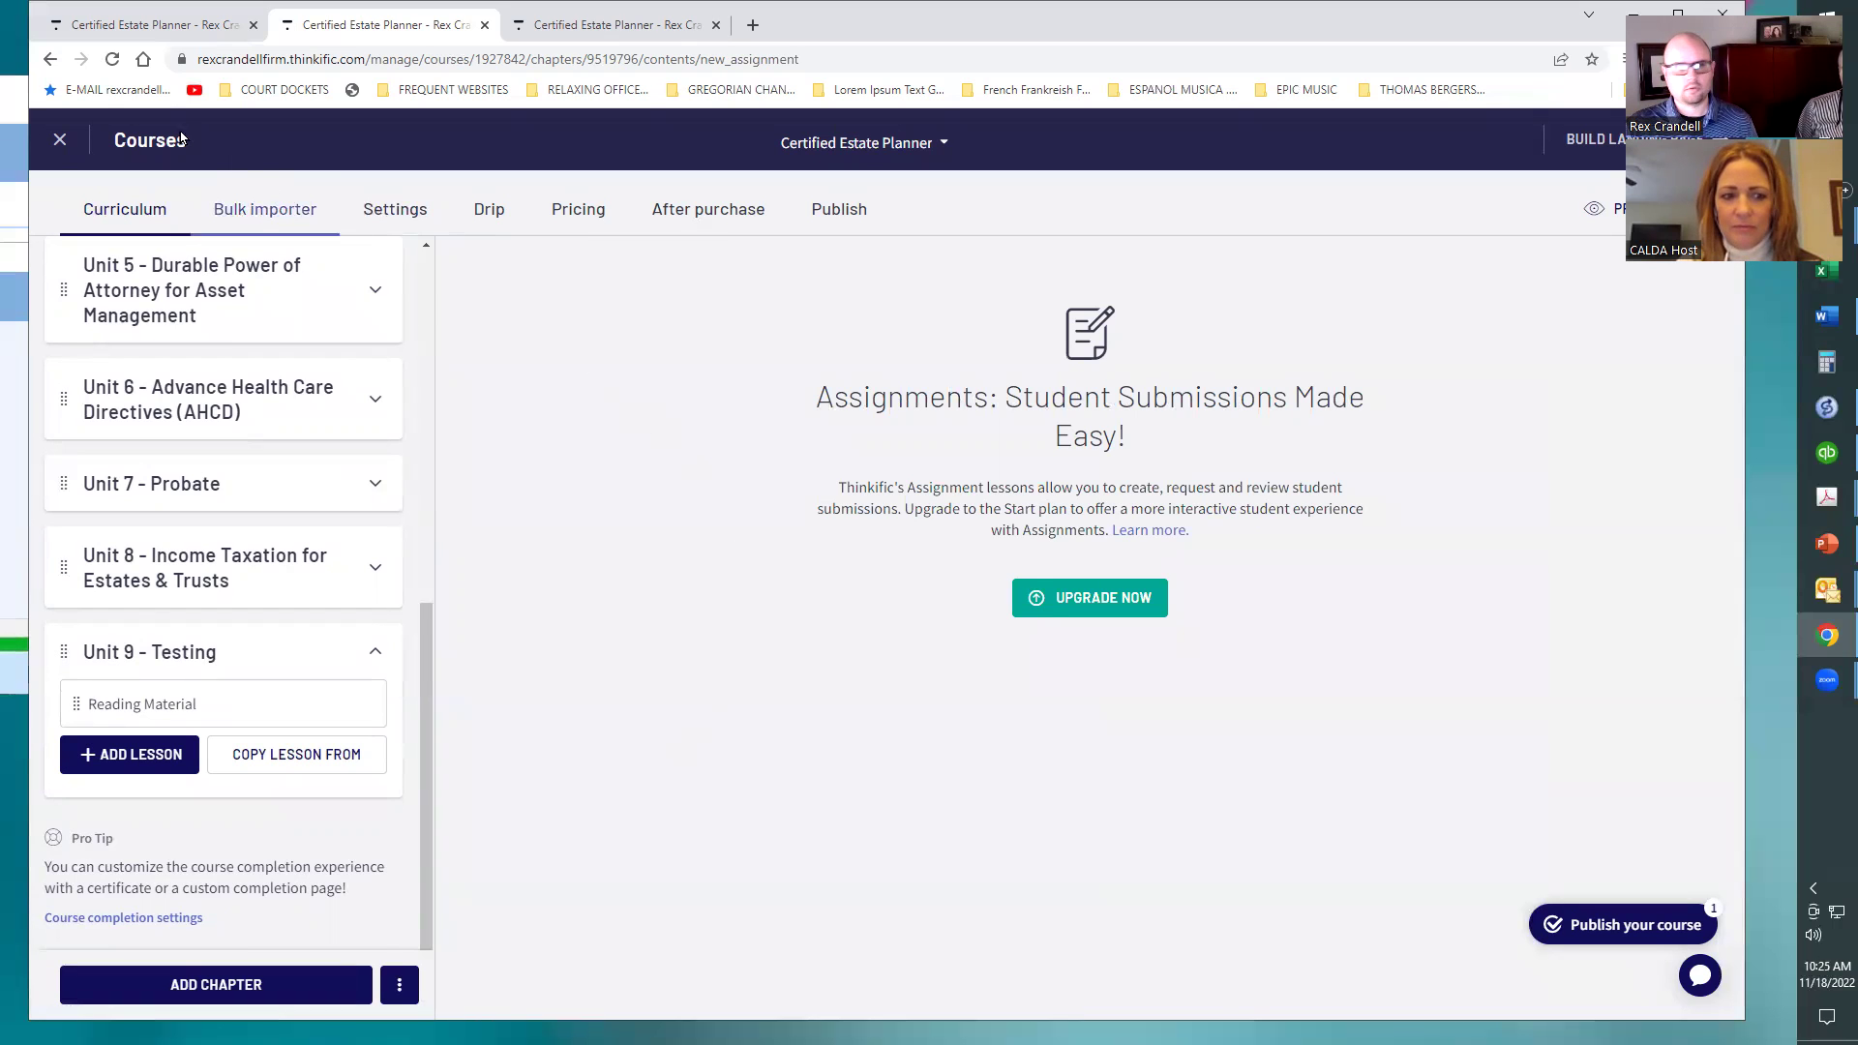
{"action": "right_click", "coordinate": [47, 64]}
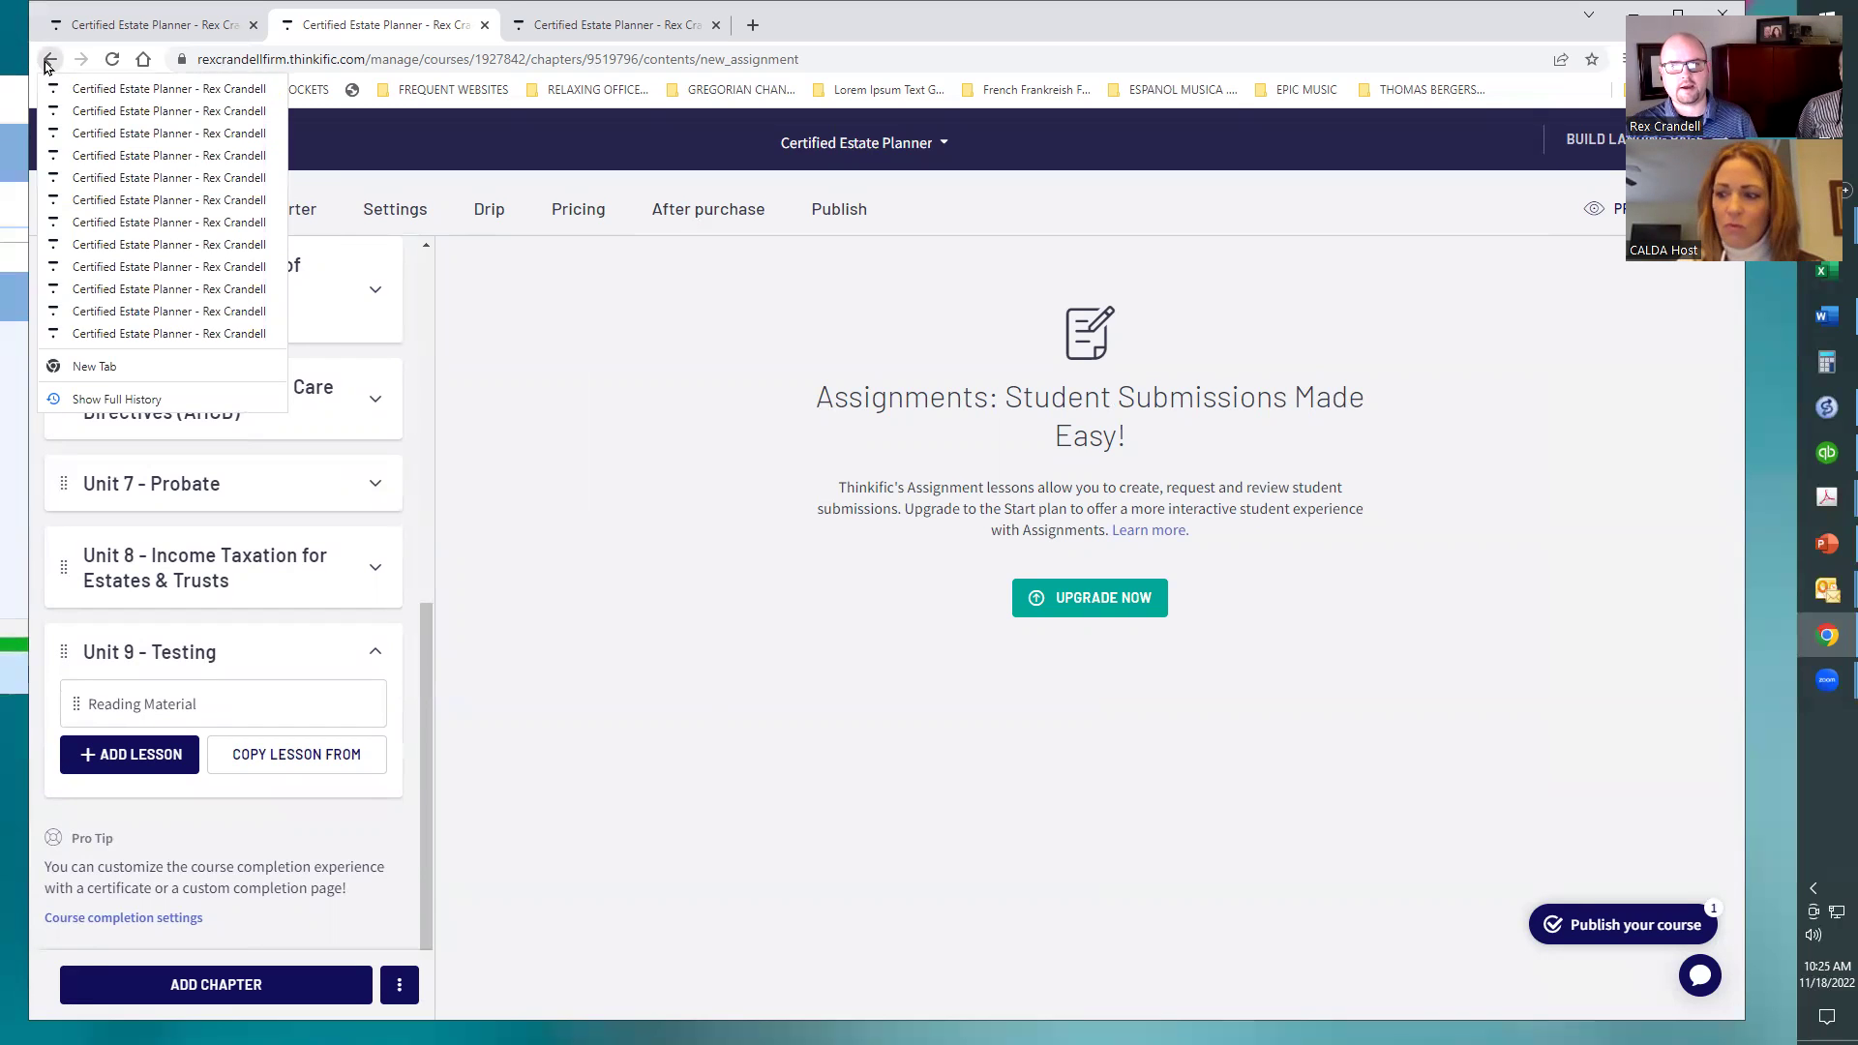
{"action": "left_click", "coordinate": [59, 88]}
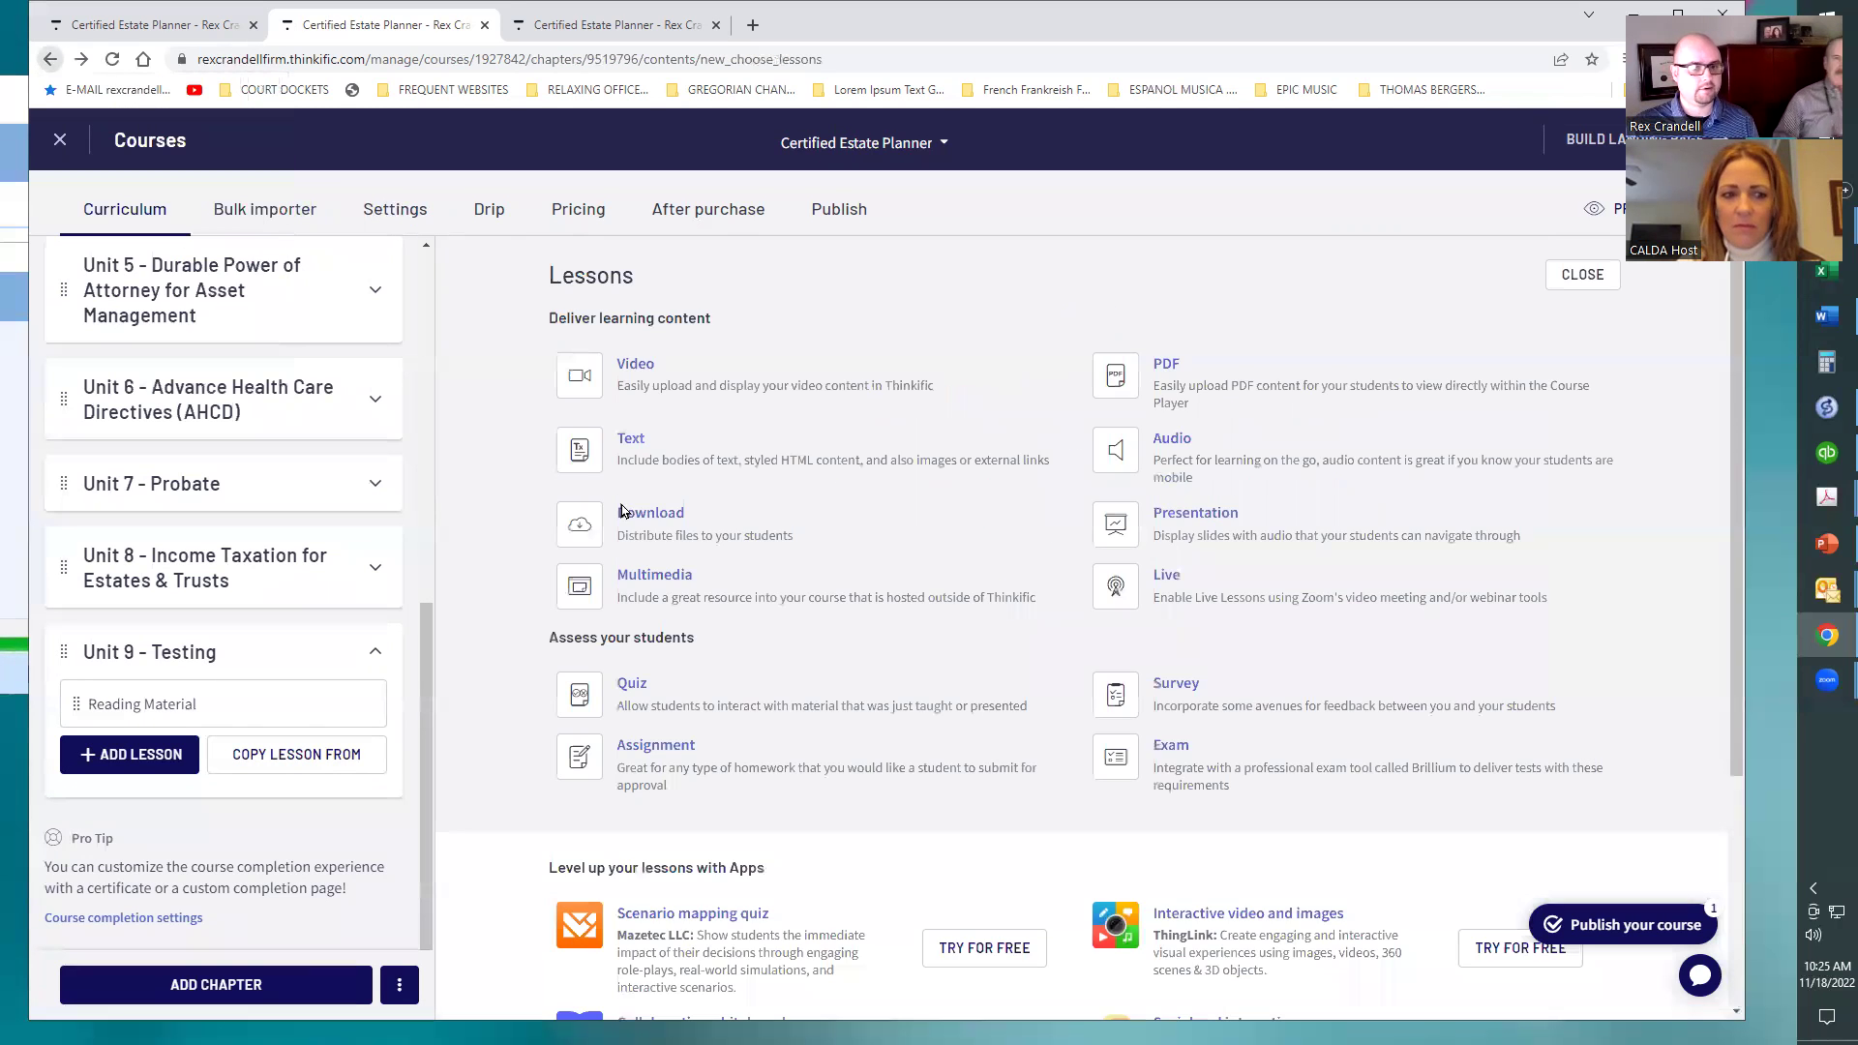
Review the lesson apps and the Exam lesson type's Brillium integration, then return to the lesson type choices
{"action": "scroll", "coordinate": [895, 573], "scroll_direction": "down", "scroll_amount": 5}
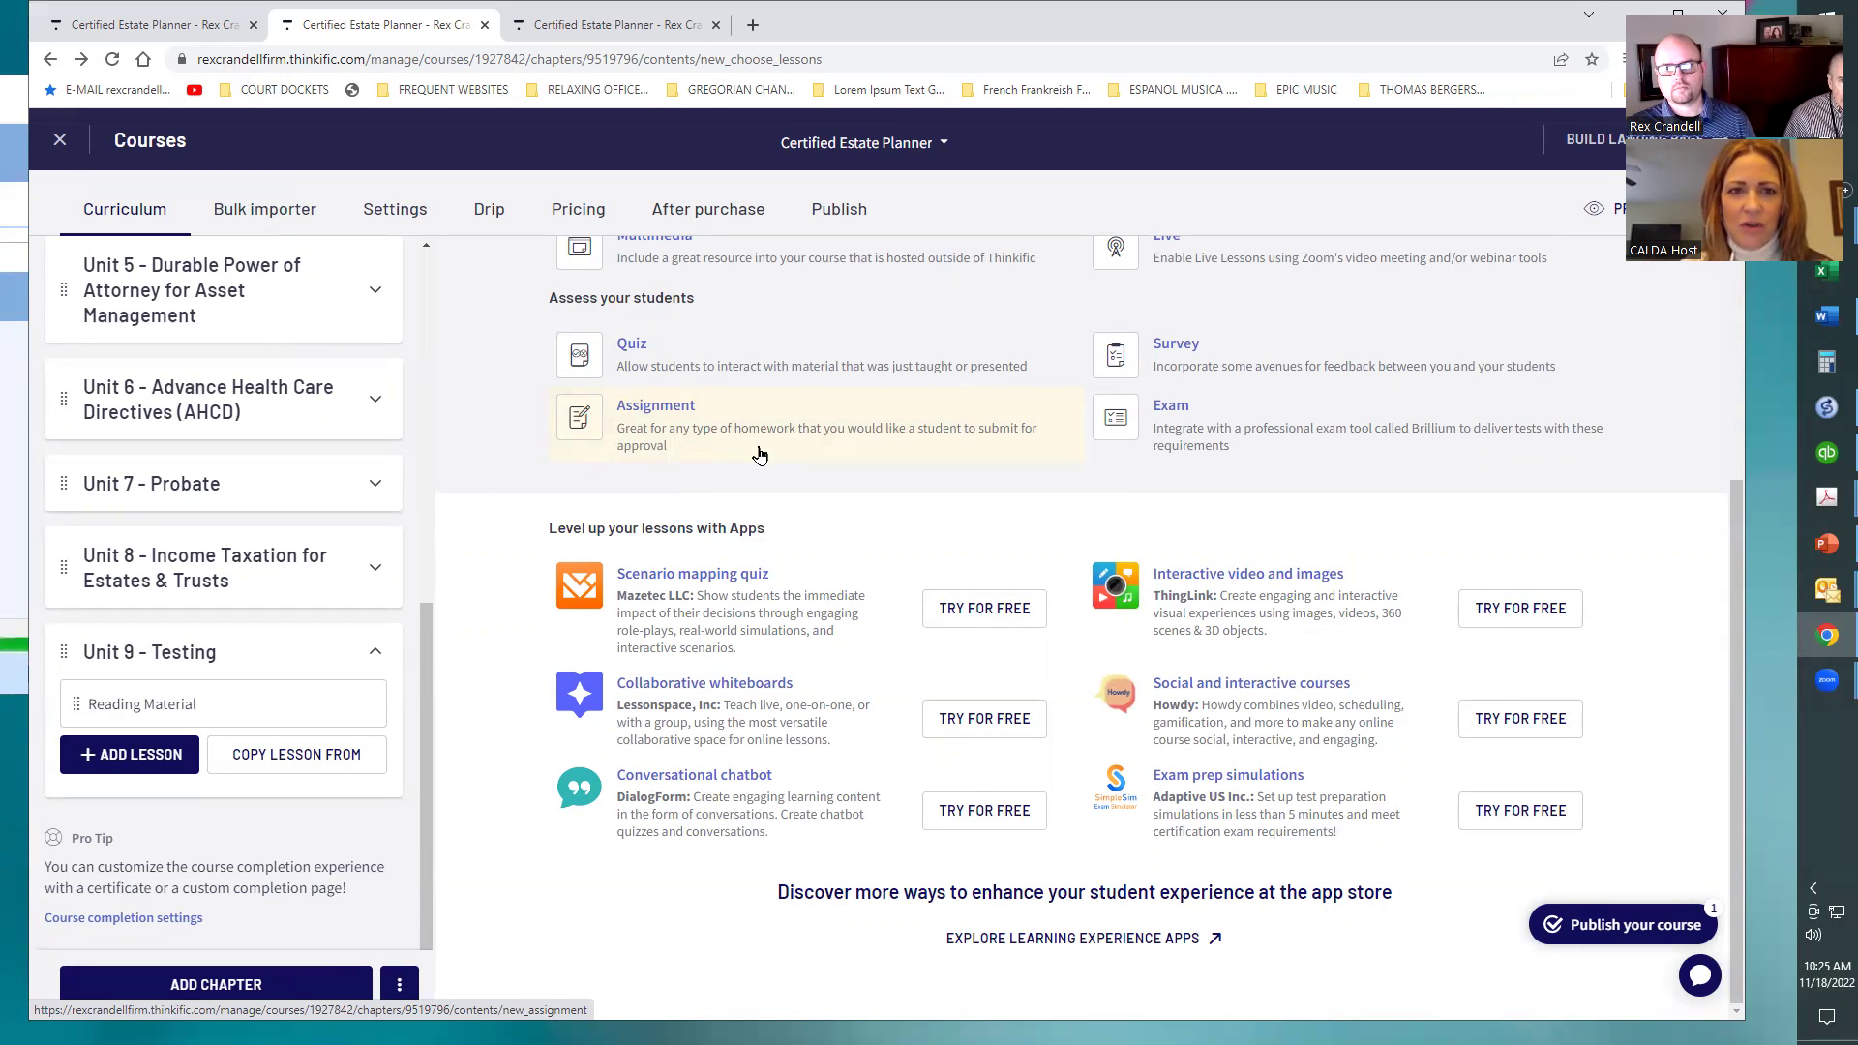
{"action": "scroll", "coordinate": [757, 521], "scroll_direction": "up", "scroll_amount": 3}
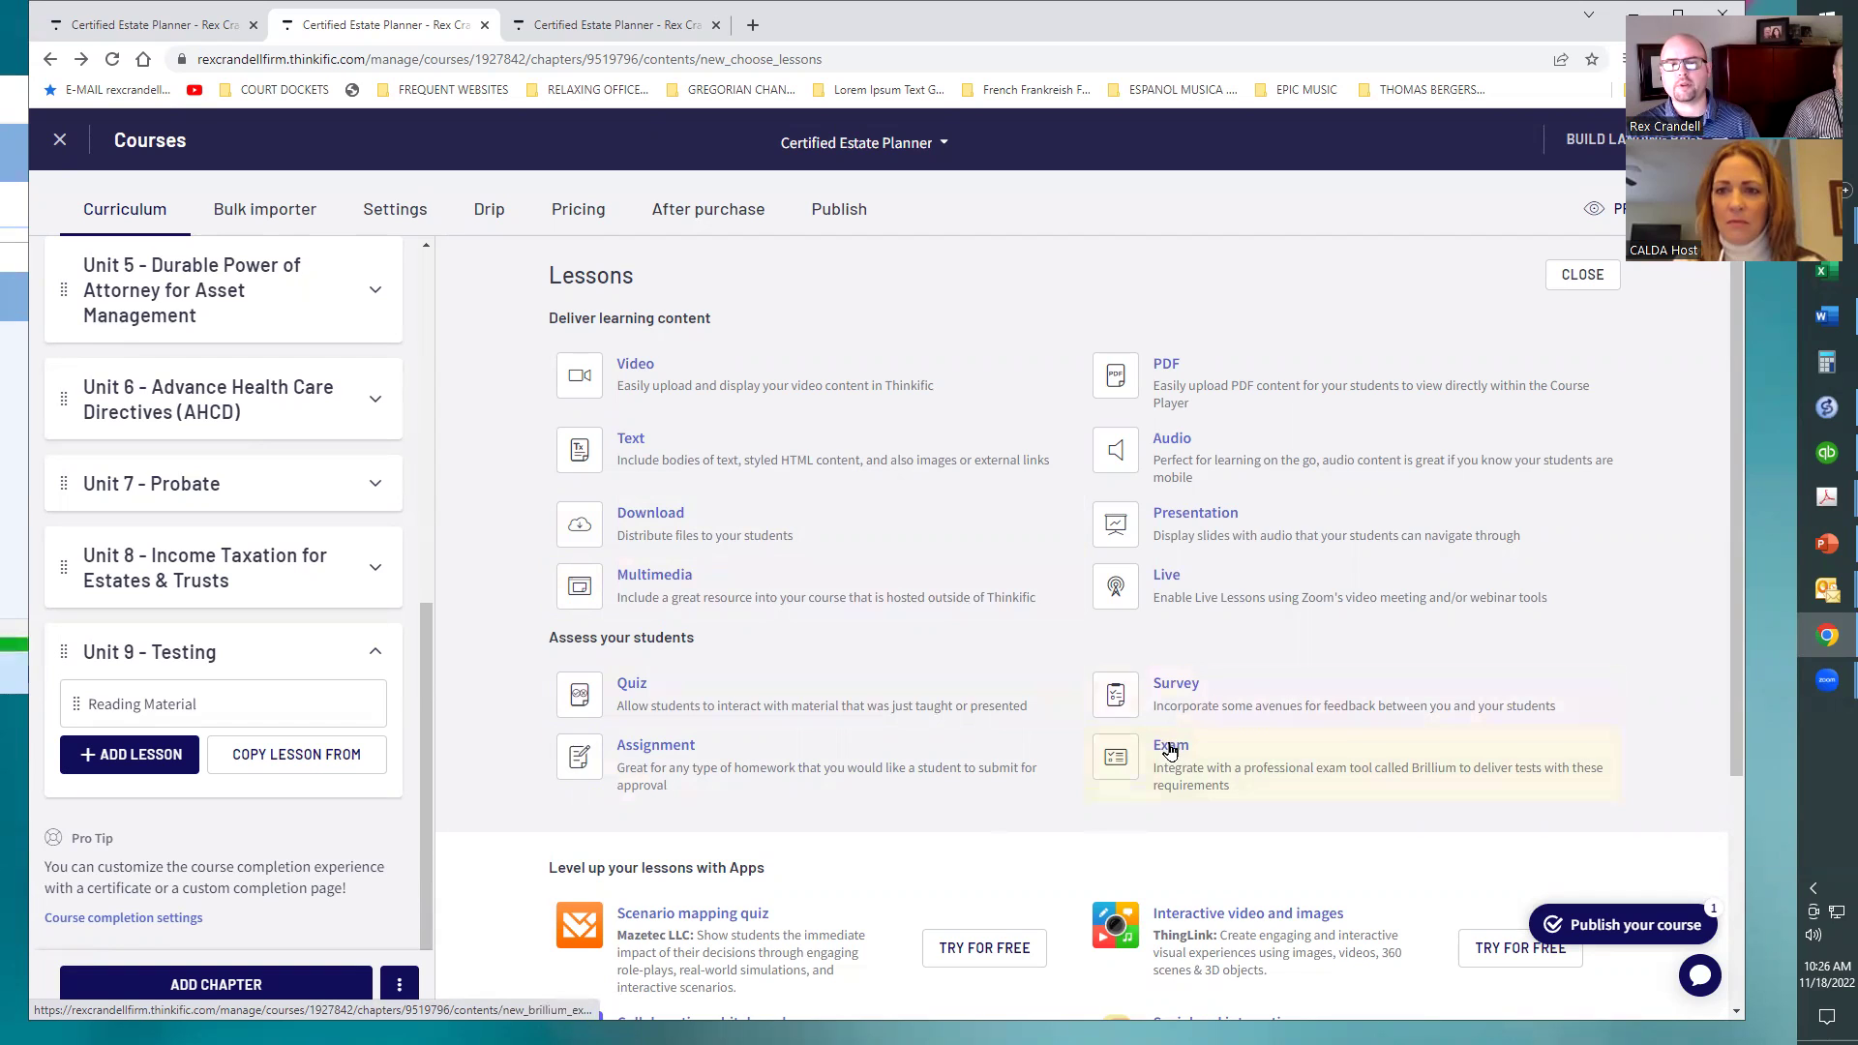
{"action": "left_click", "coordinate": [1258, 753]}
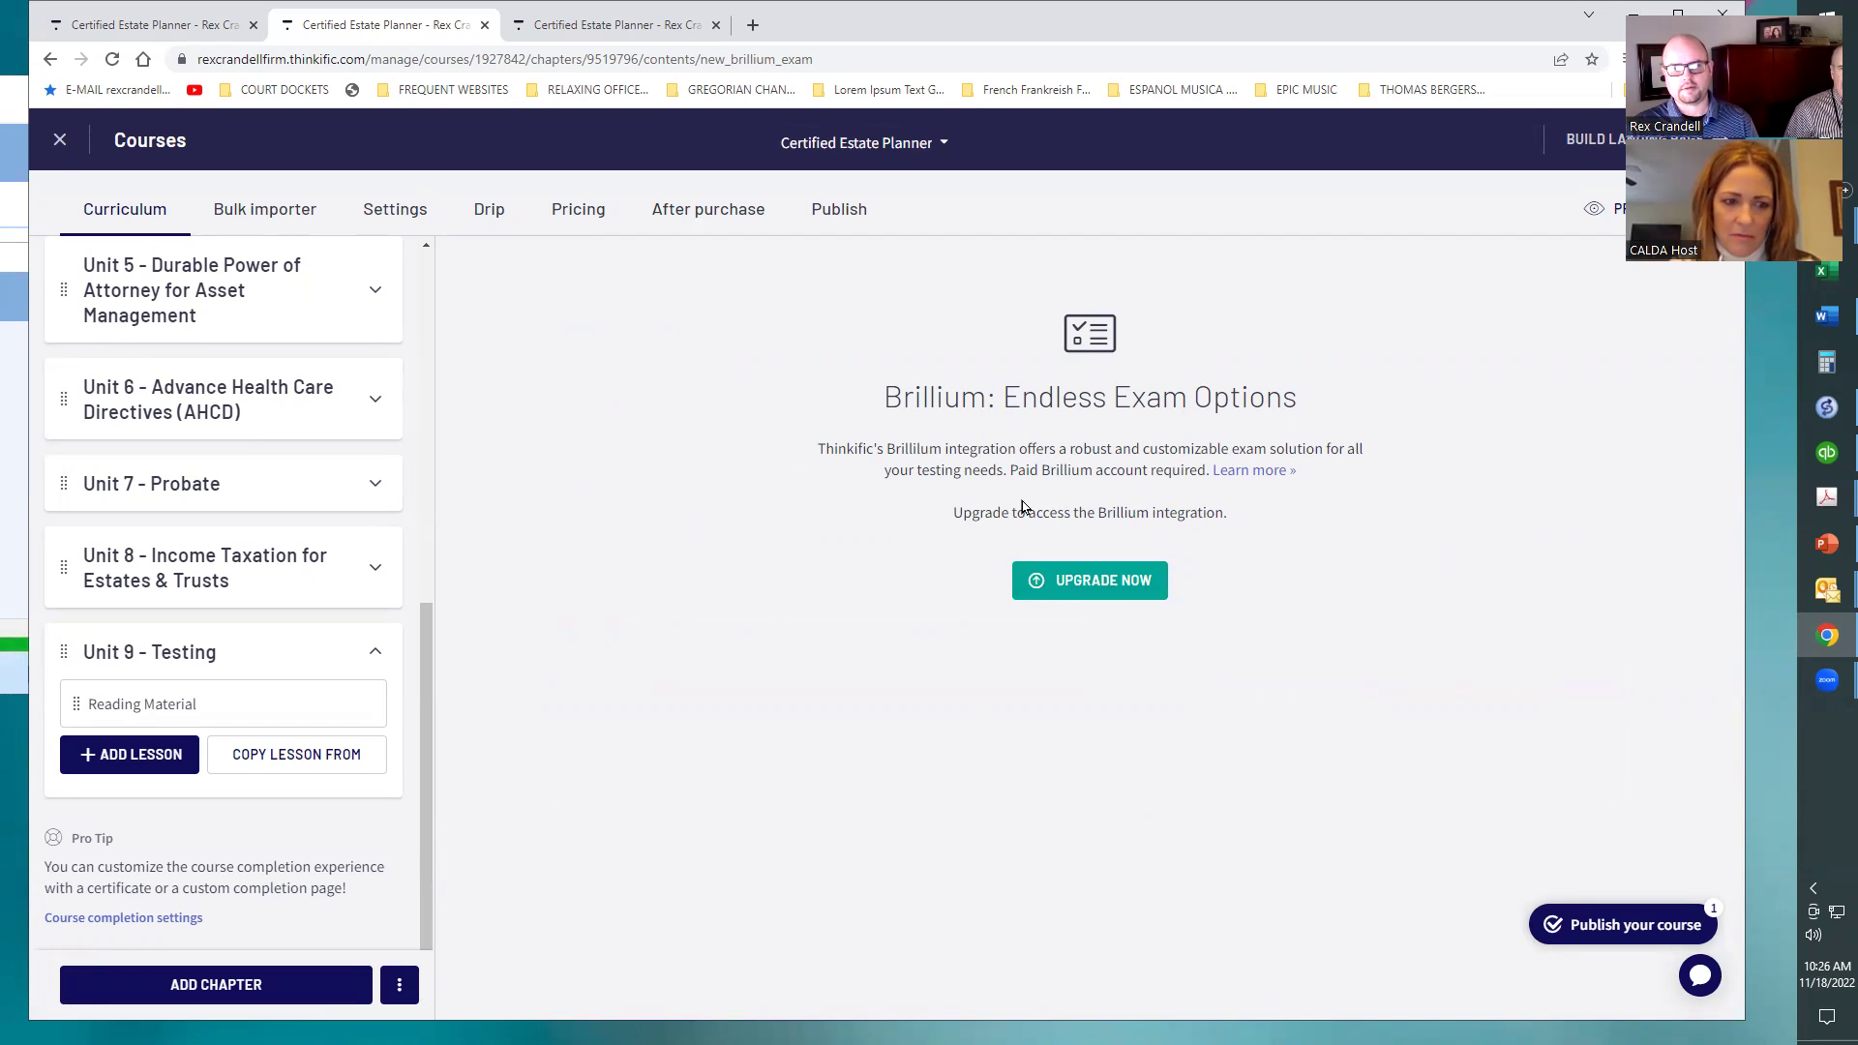
{"action": "left_click", "coordinate": [49, 60]}
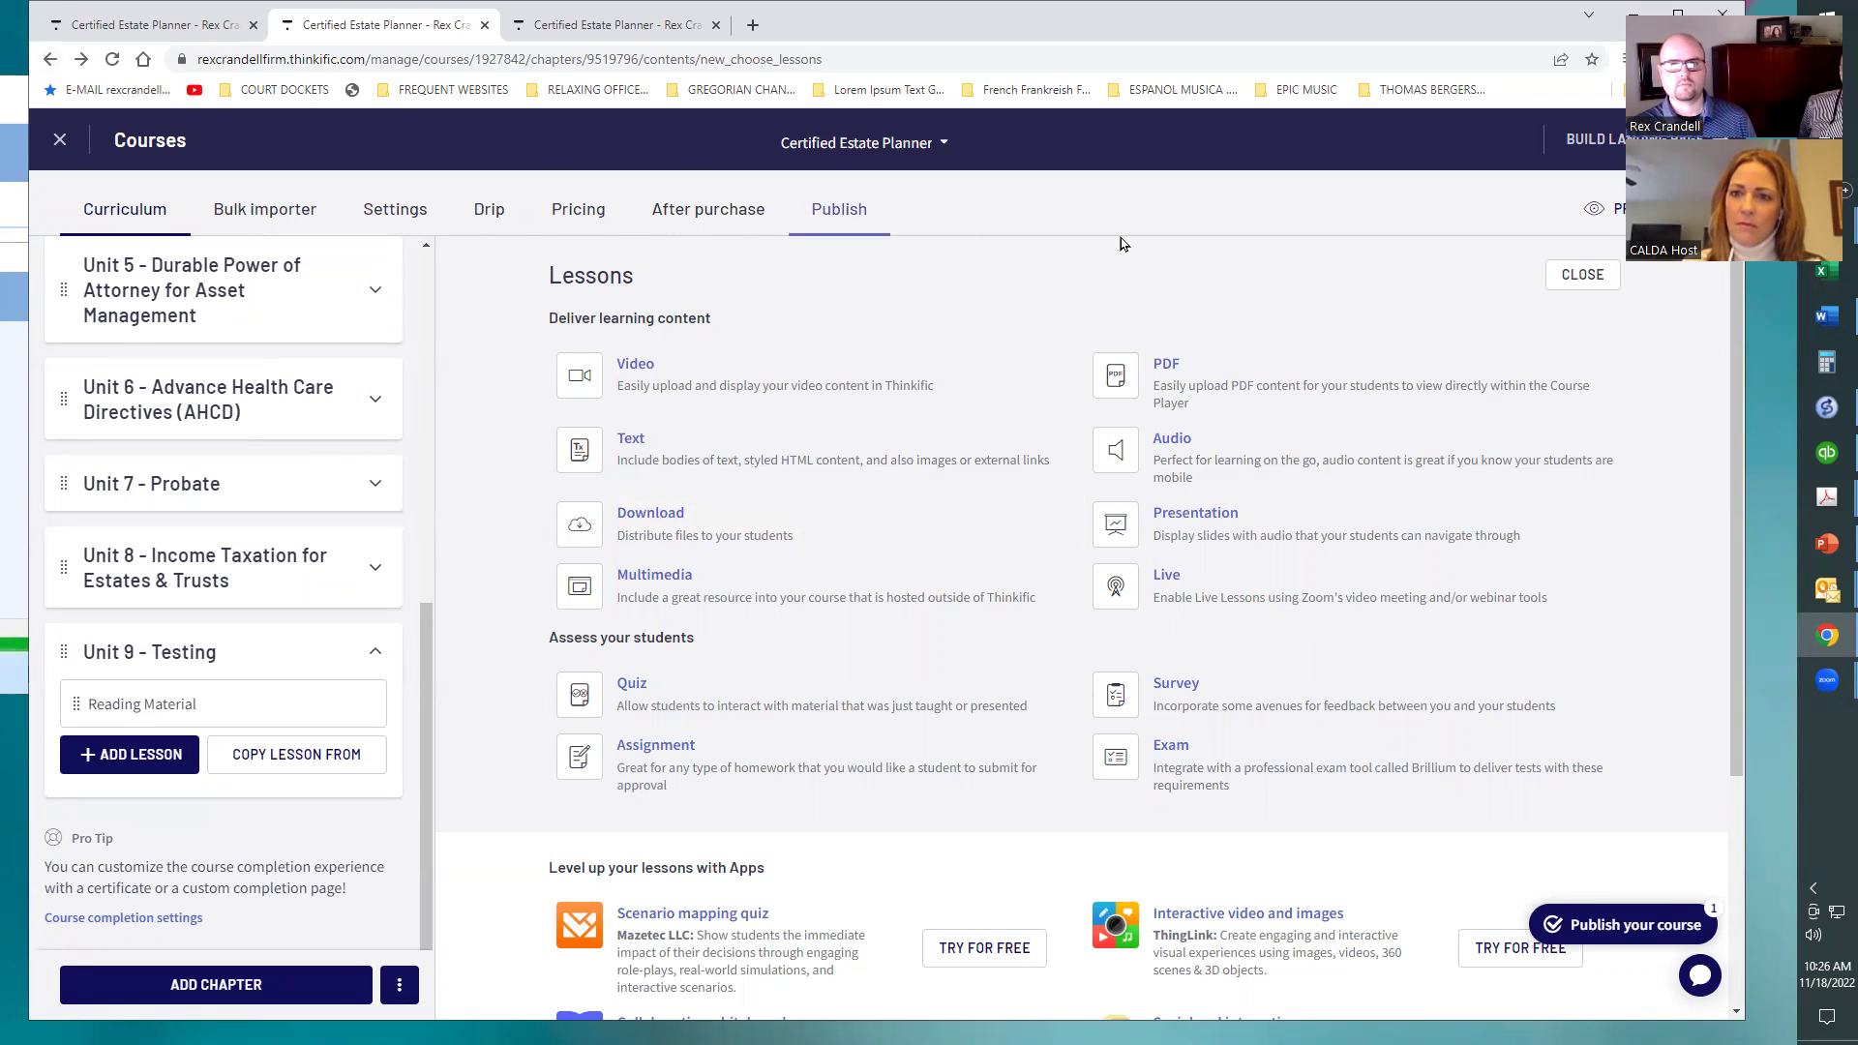
Preview the course with all course lessons, close the old enrolled-student preview and return to the curriculum editor
{"action": "left_click", "coordinate": [1593, 209]}
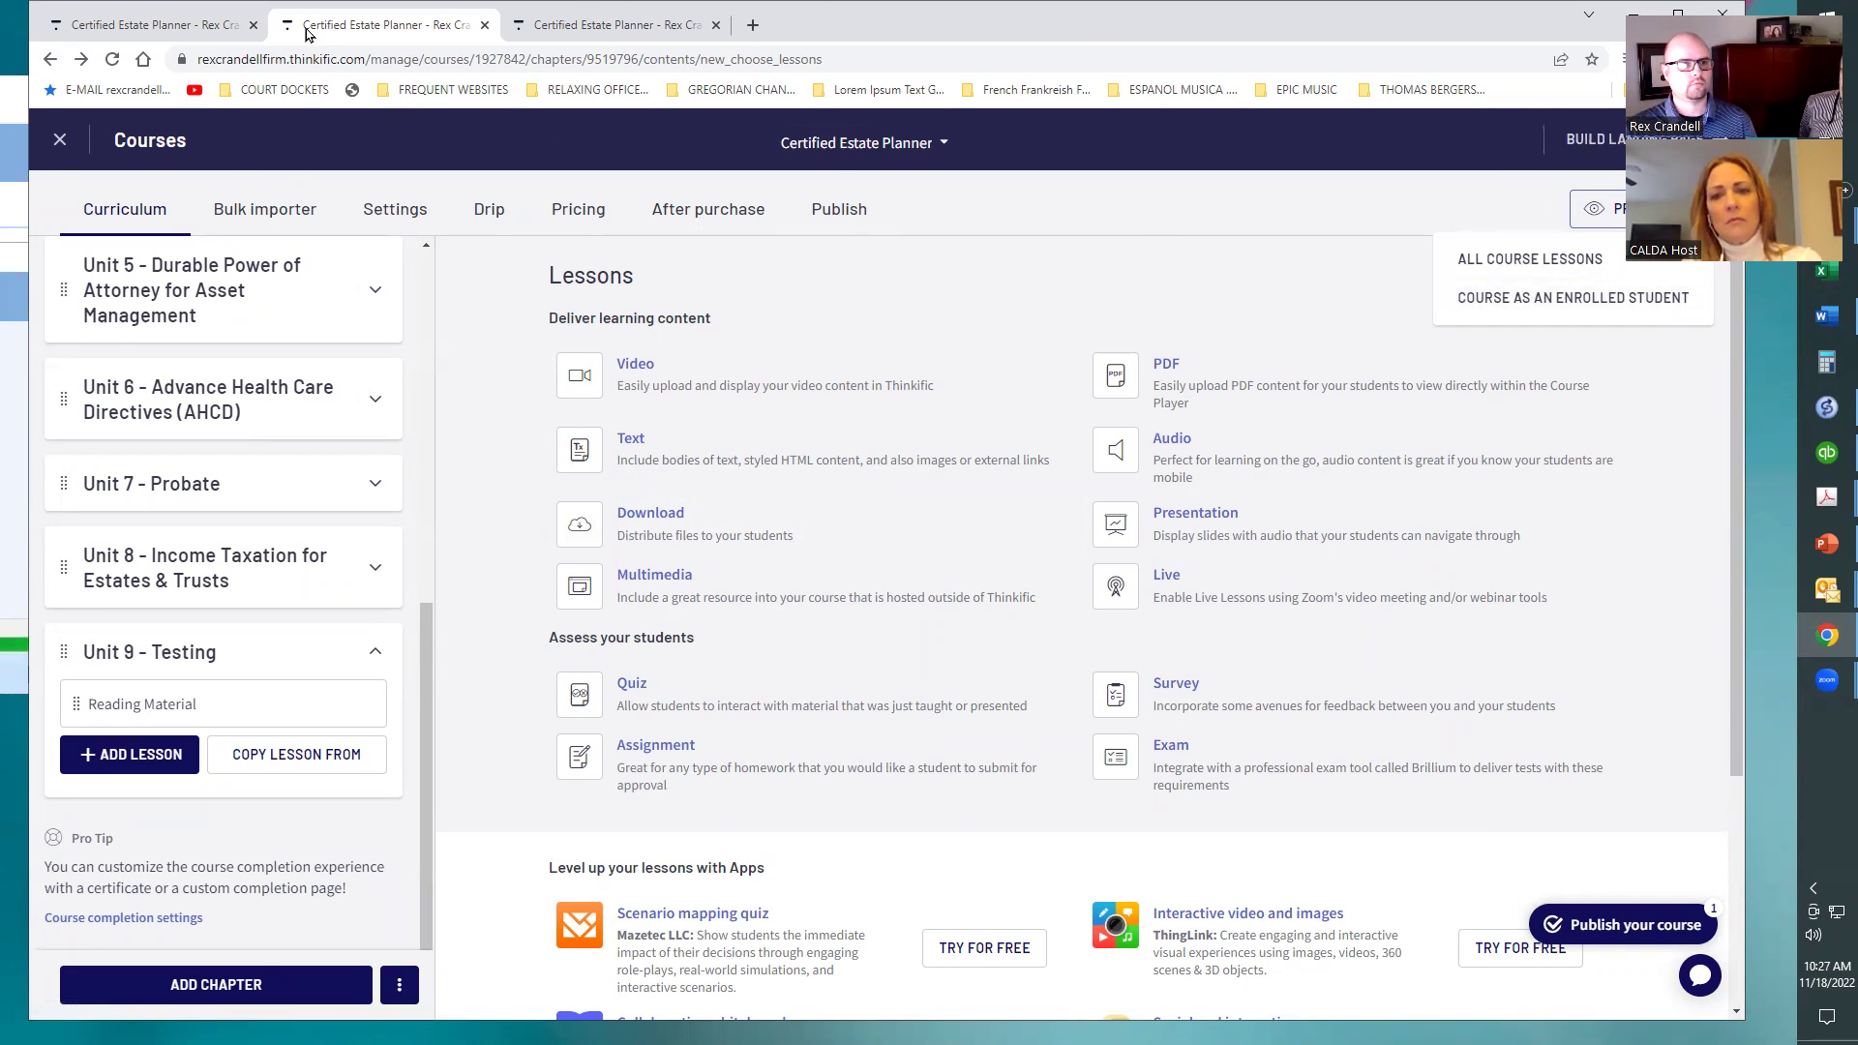
{"action": "left_click", "coordinate": [233, 29]}
{"action": "left_click", "coordinate": [338, 27]}
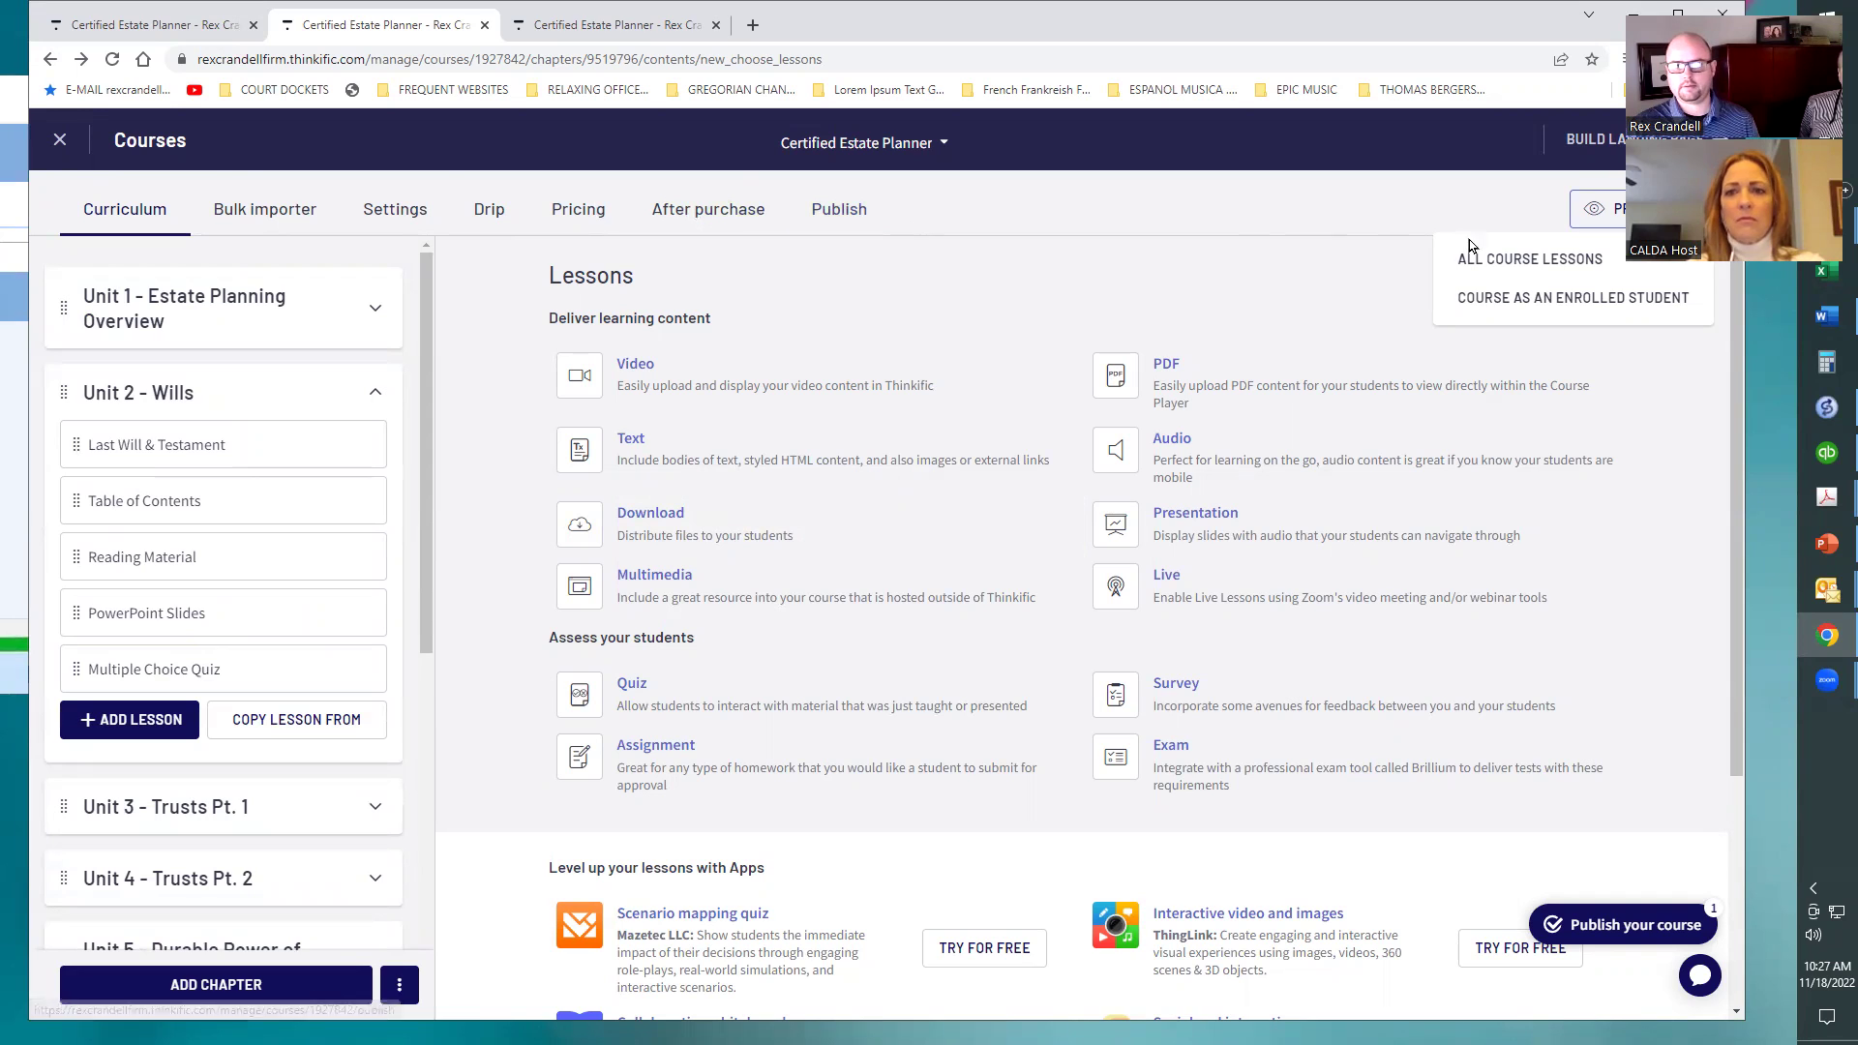
{"action": "left_click", "coordinate": [1495, 259]}
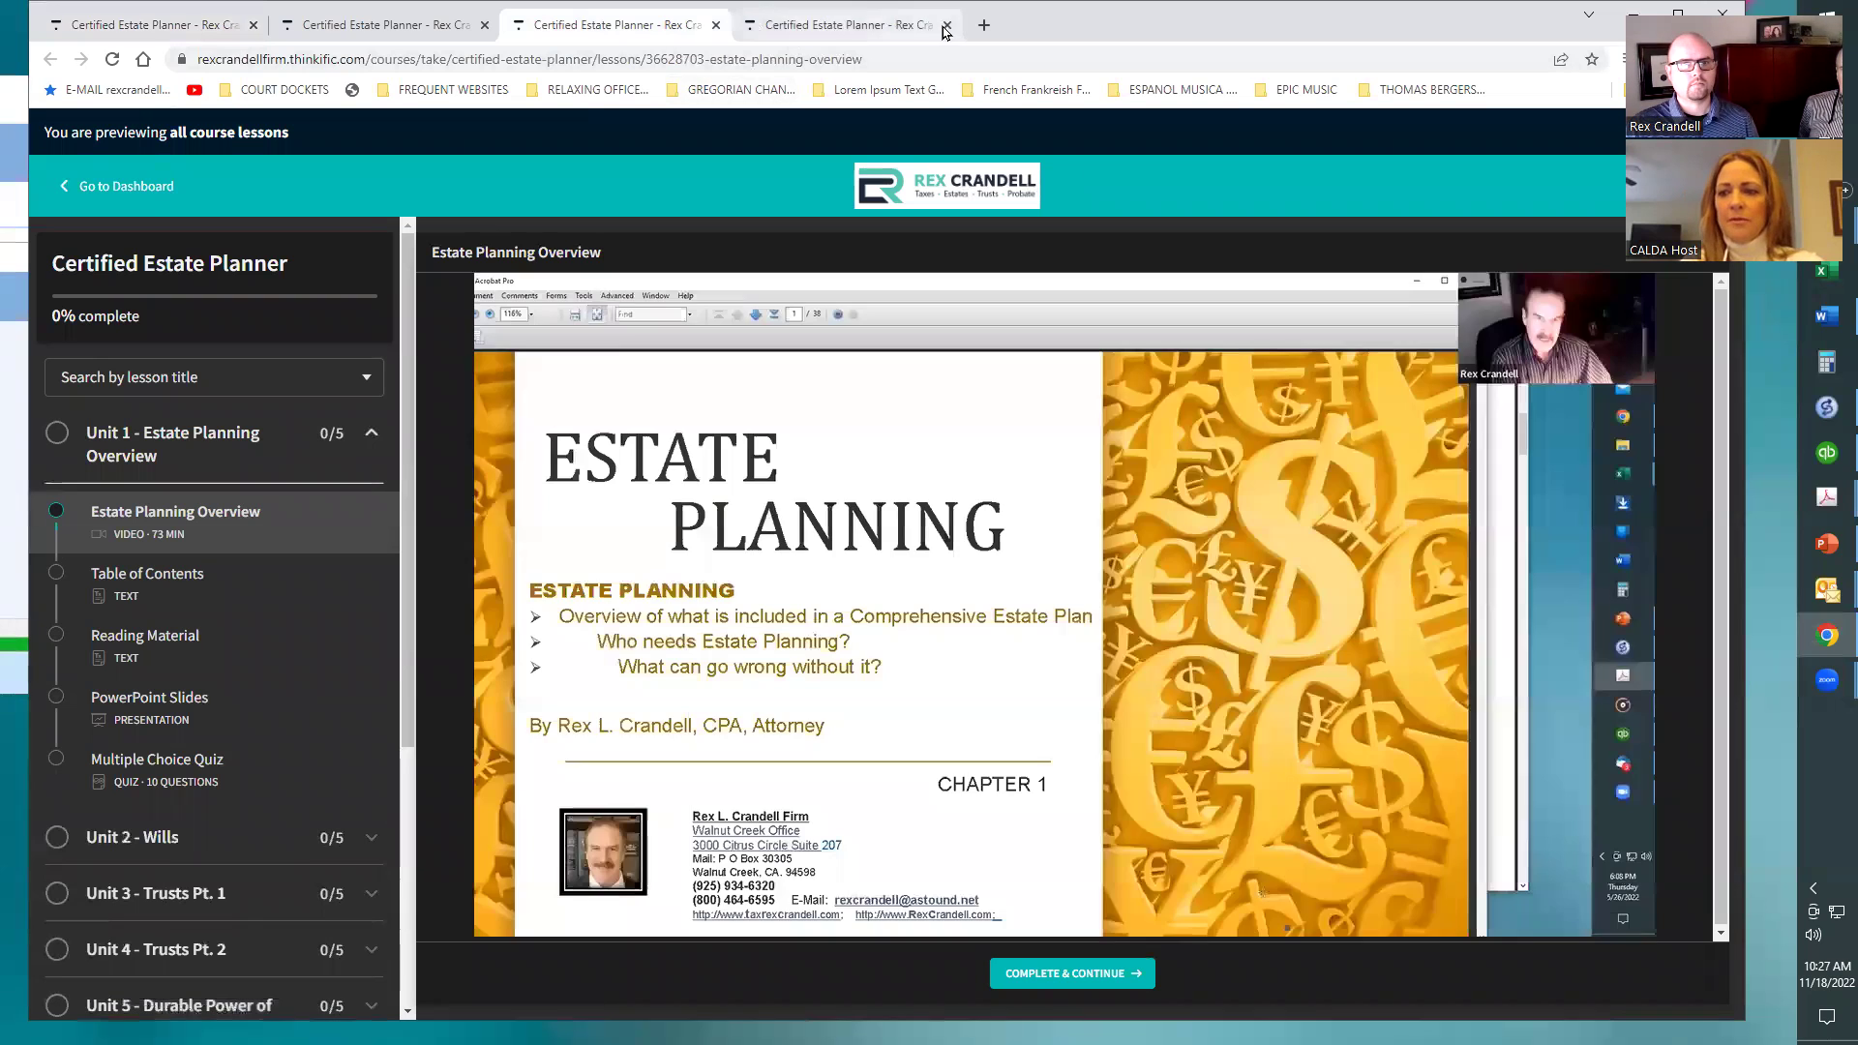
{"action": "left_click", "coordinate": [946, 26]}
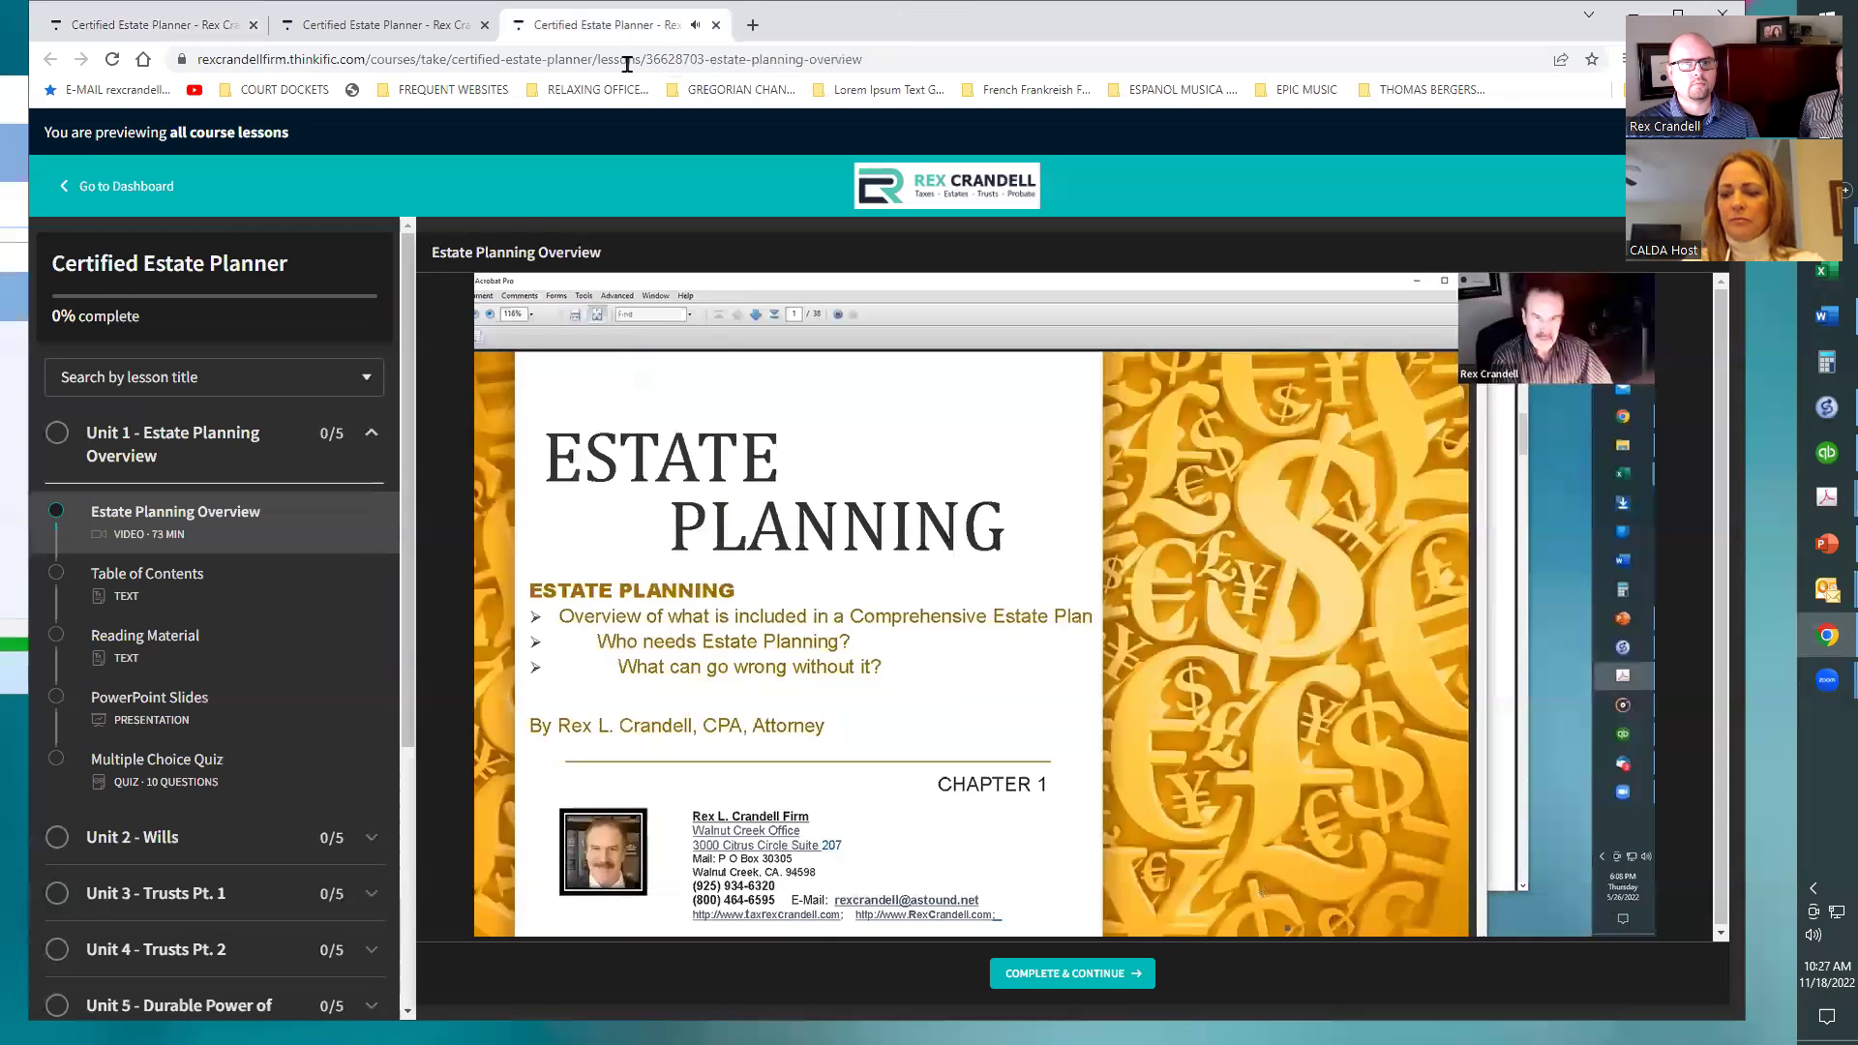
{"action": "left_click", "coordinate": [387, 25]}
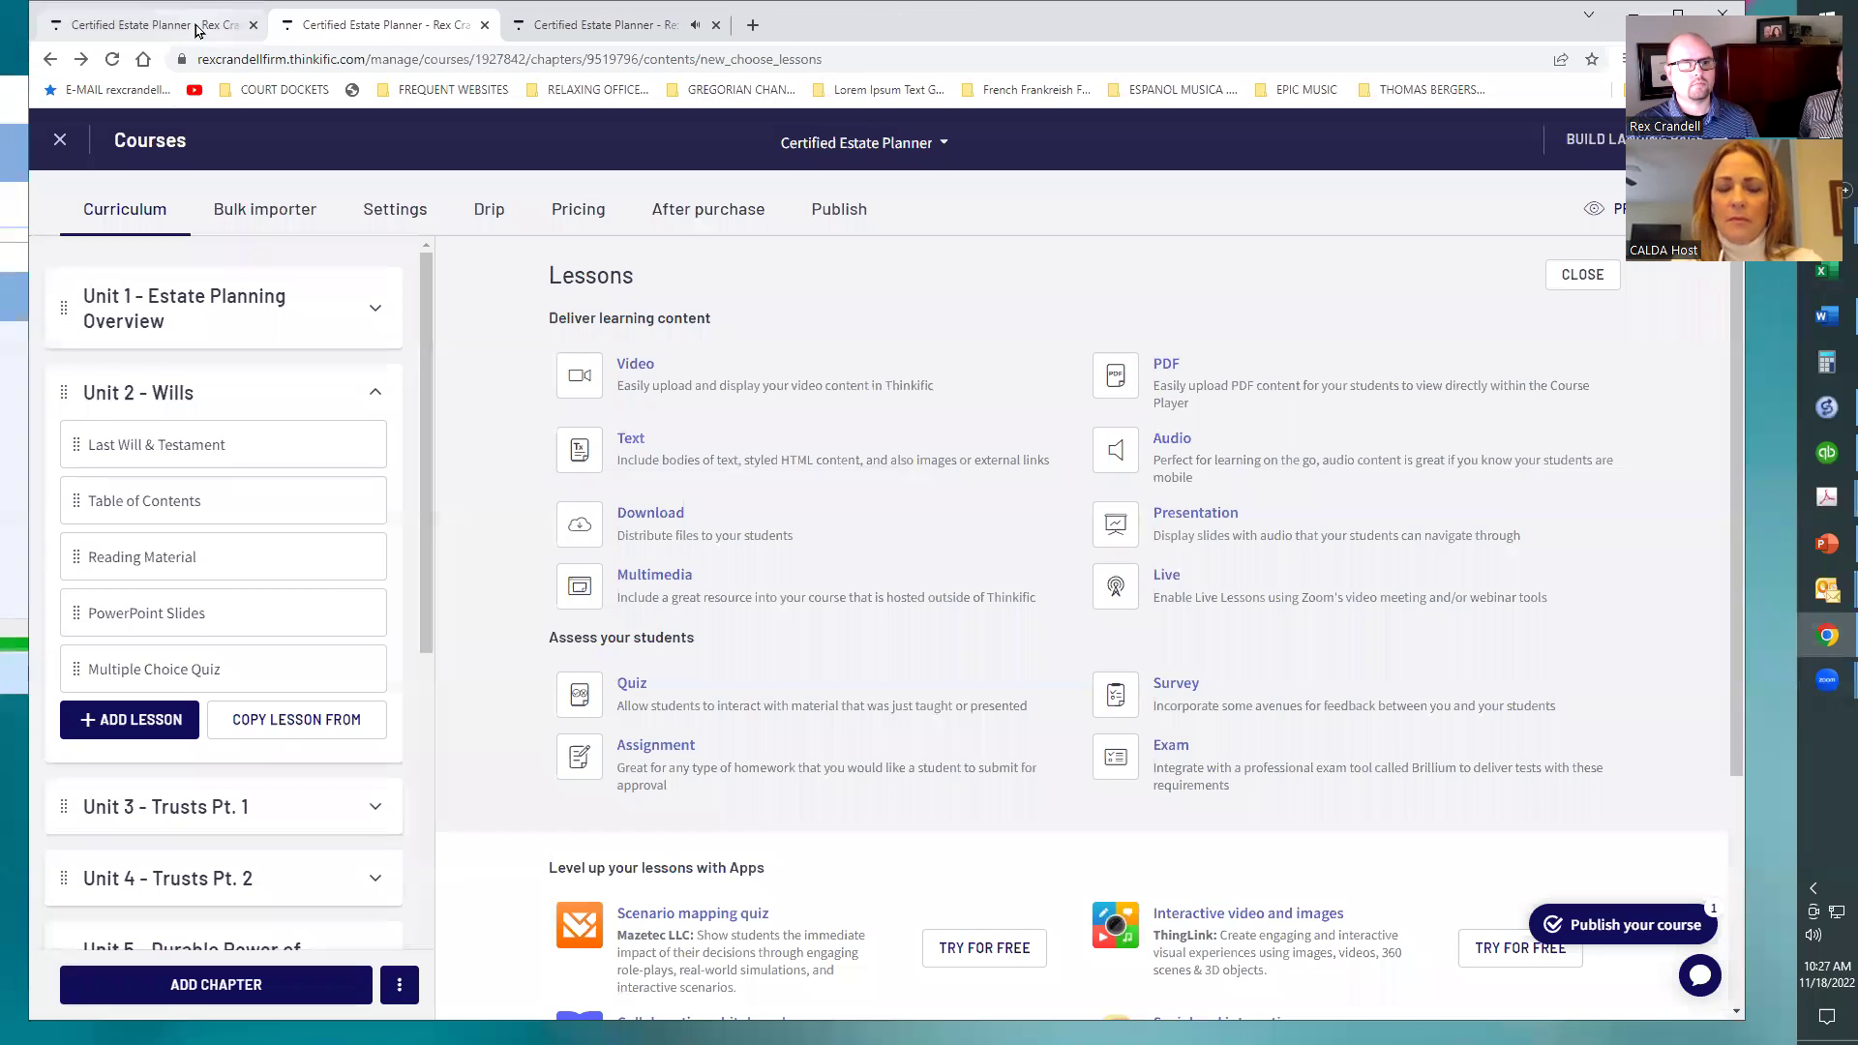
Reposition the browser window to reach its hidden controls and open the course's landing page in the site builder
{"action": "scroll", "coordinate": [1112, 402], "scroll_direction": "down", "scroll_amount": 3}
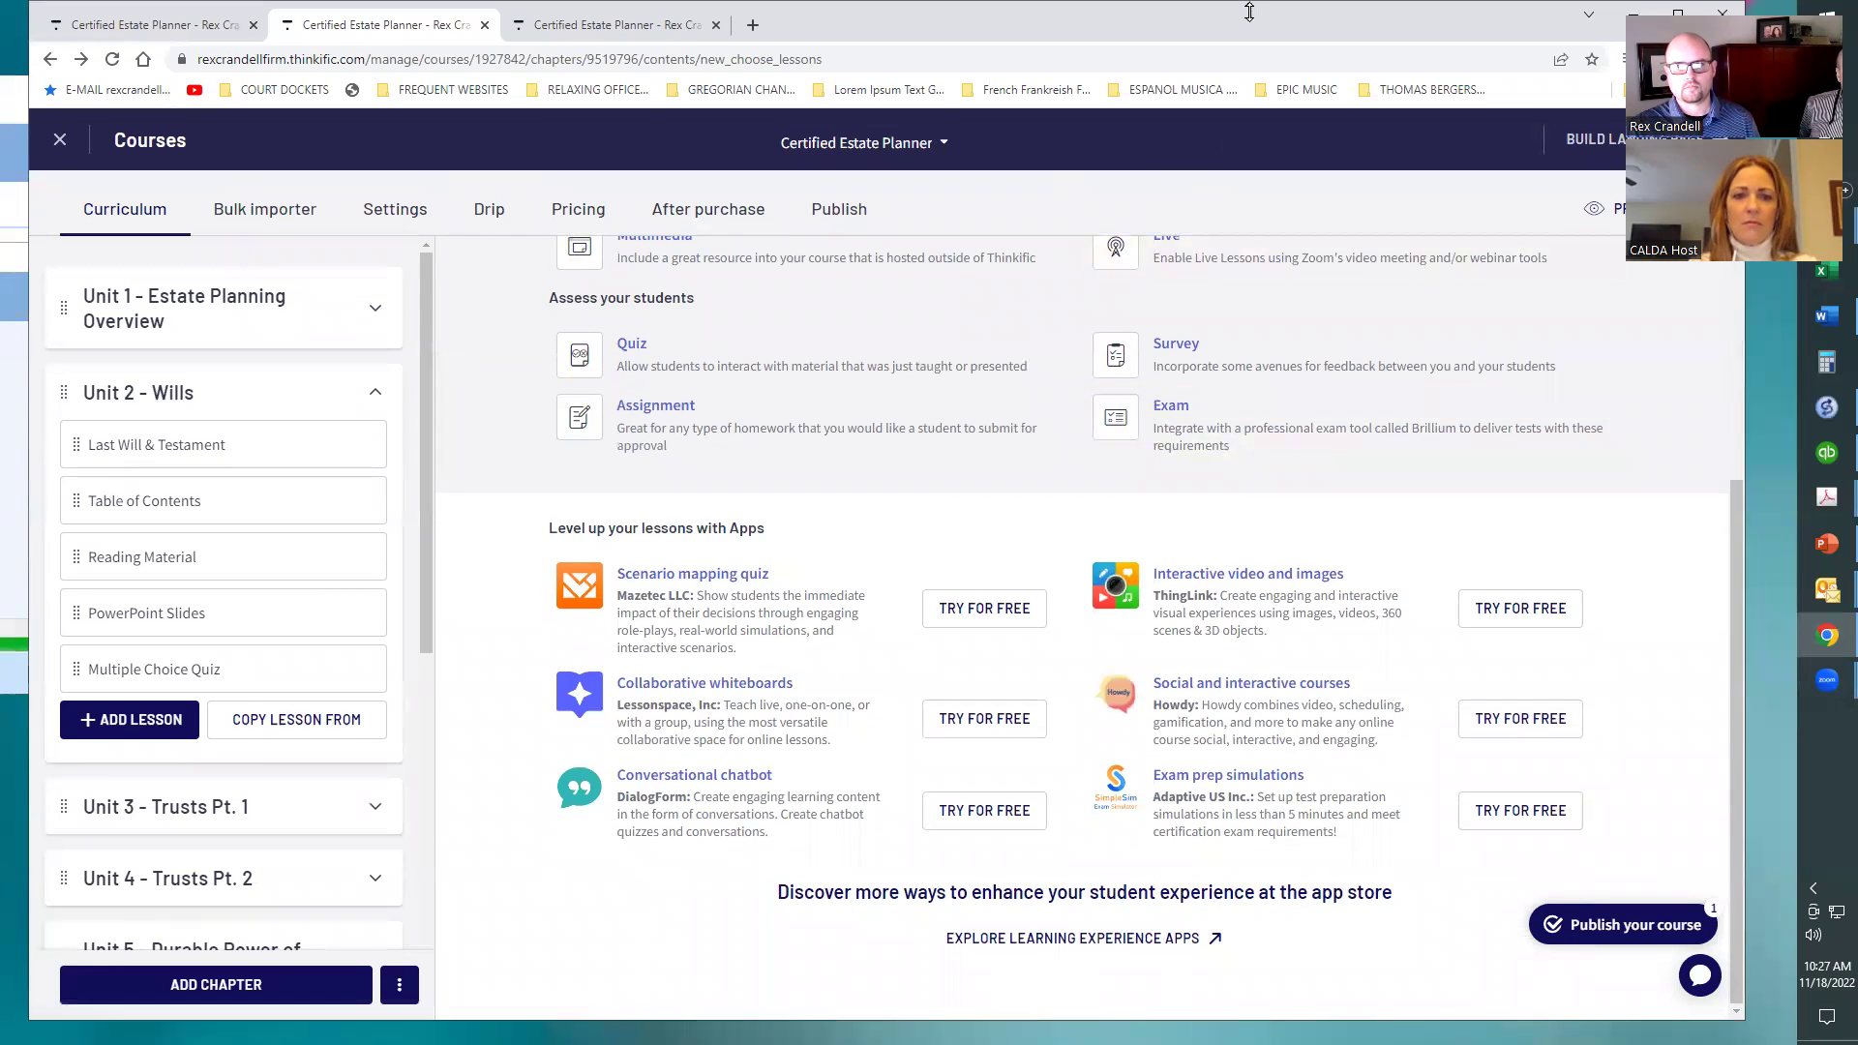
{"action": "left_click_drag", "start_coordinate": [1252, 20], "coordinate": [1091, 47]}
{"action": "left_click", "coordinate": [1438, 166]}
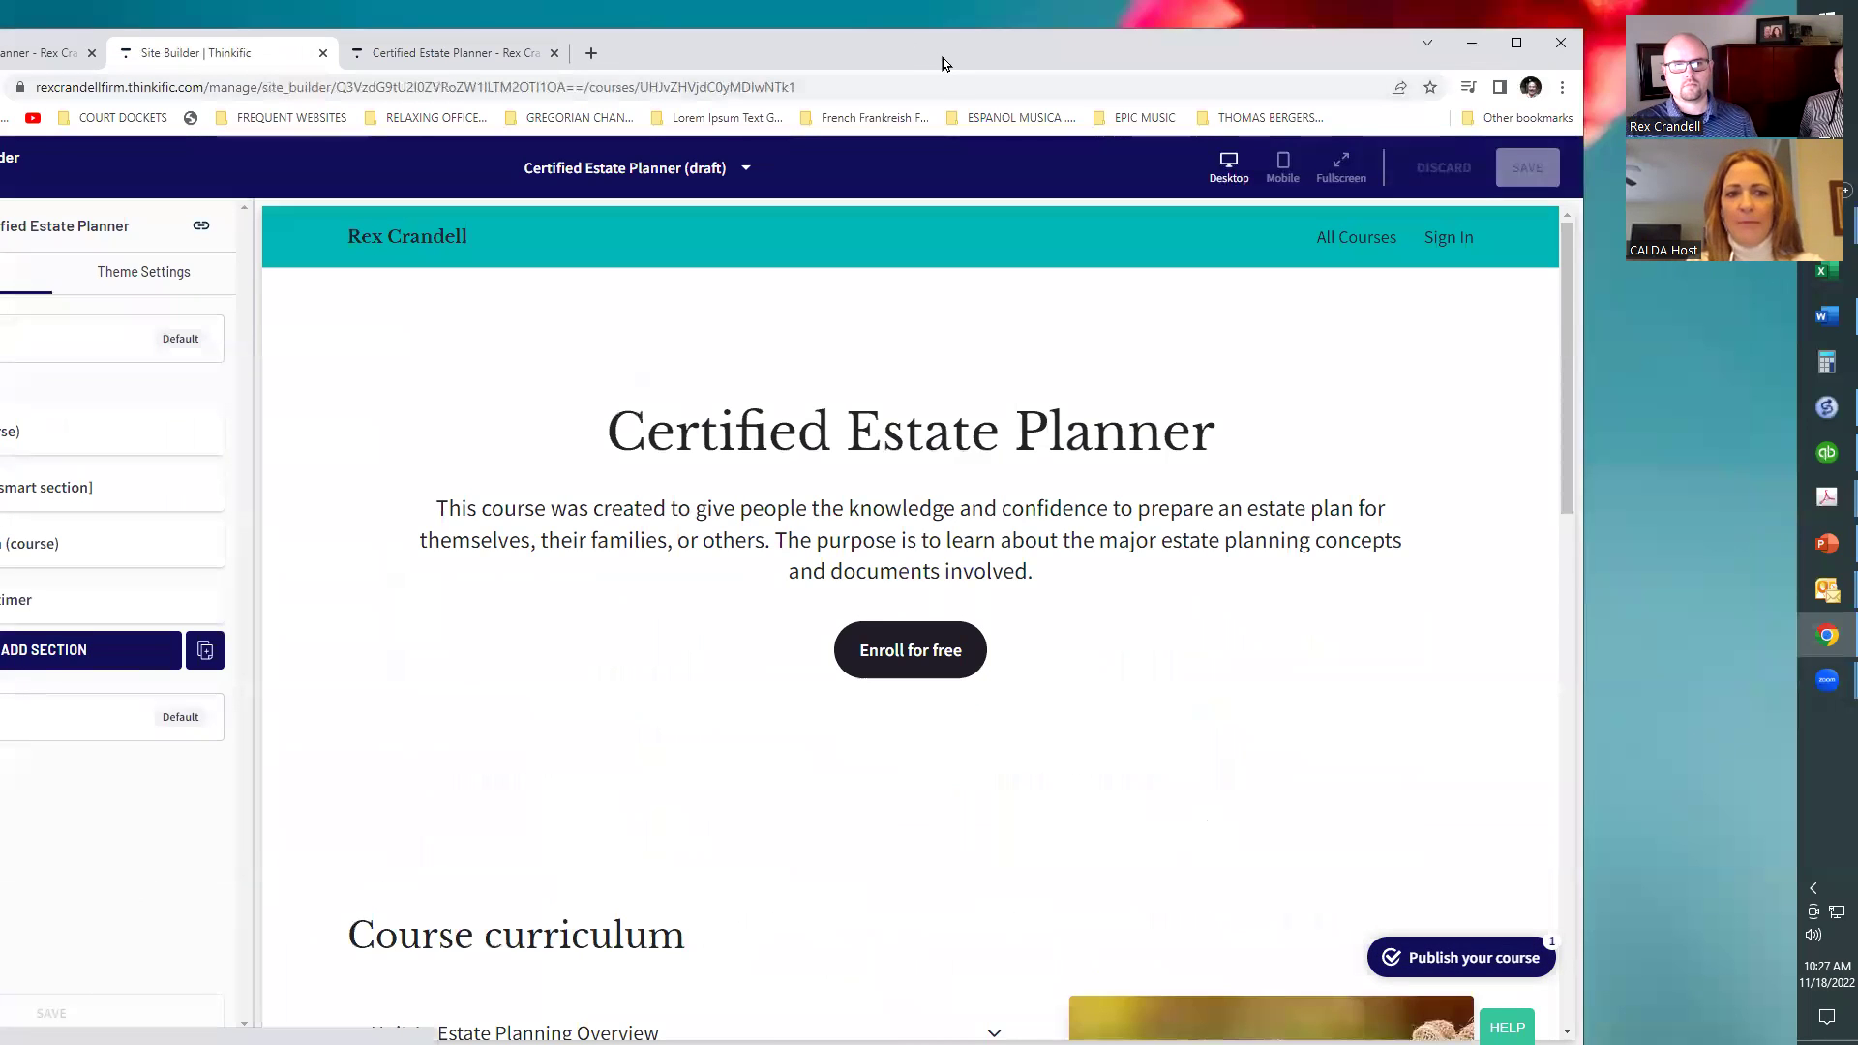
Shift the browser window and review the course landing page from the banner through the curriculum, call to action and countdown timer sections
{"action": "left_click_drag", "start_coordinate": [942, 57], "coordinate": [1016, 55]}
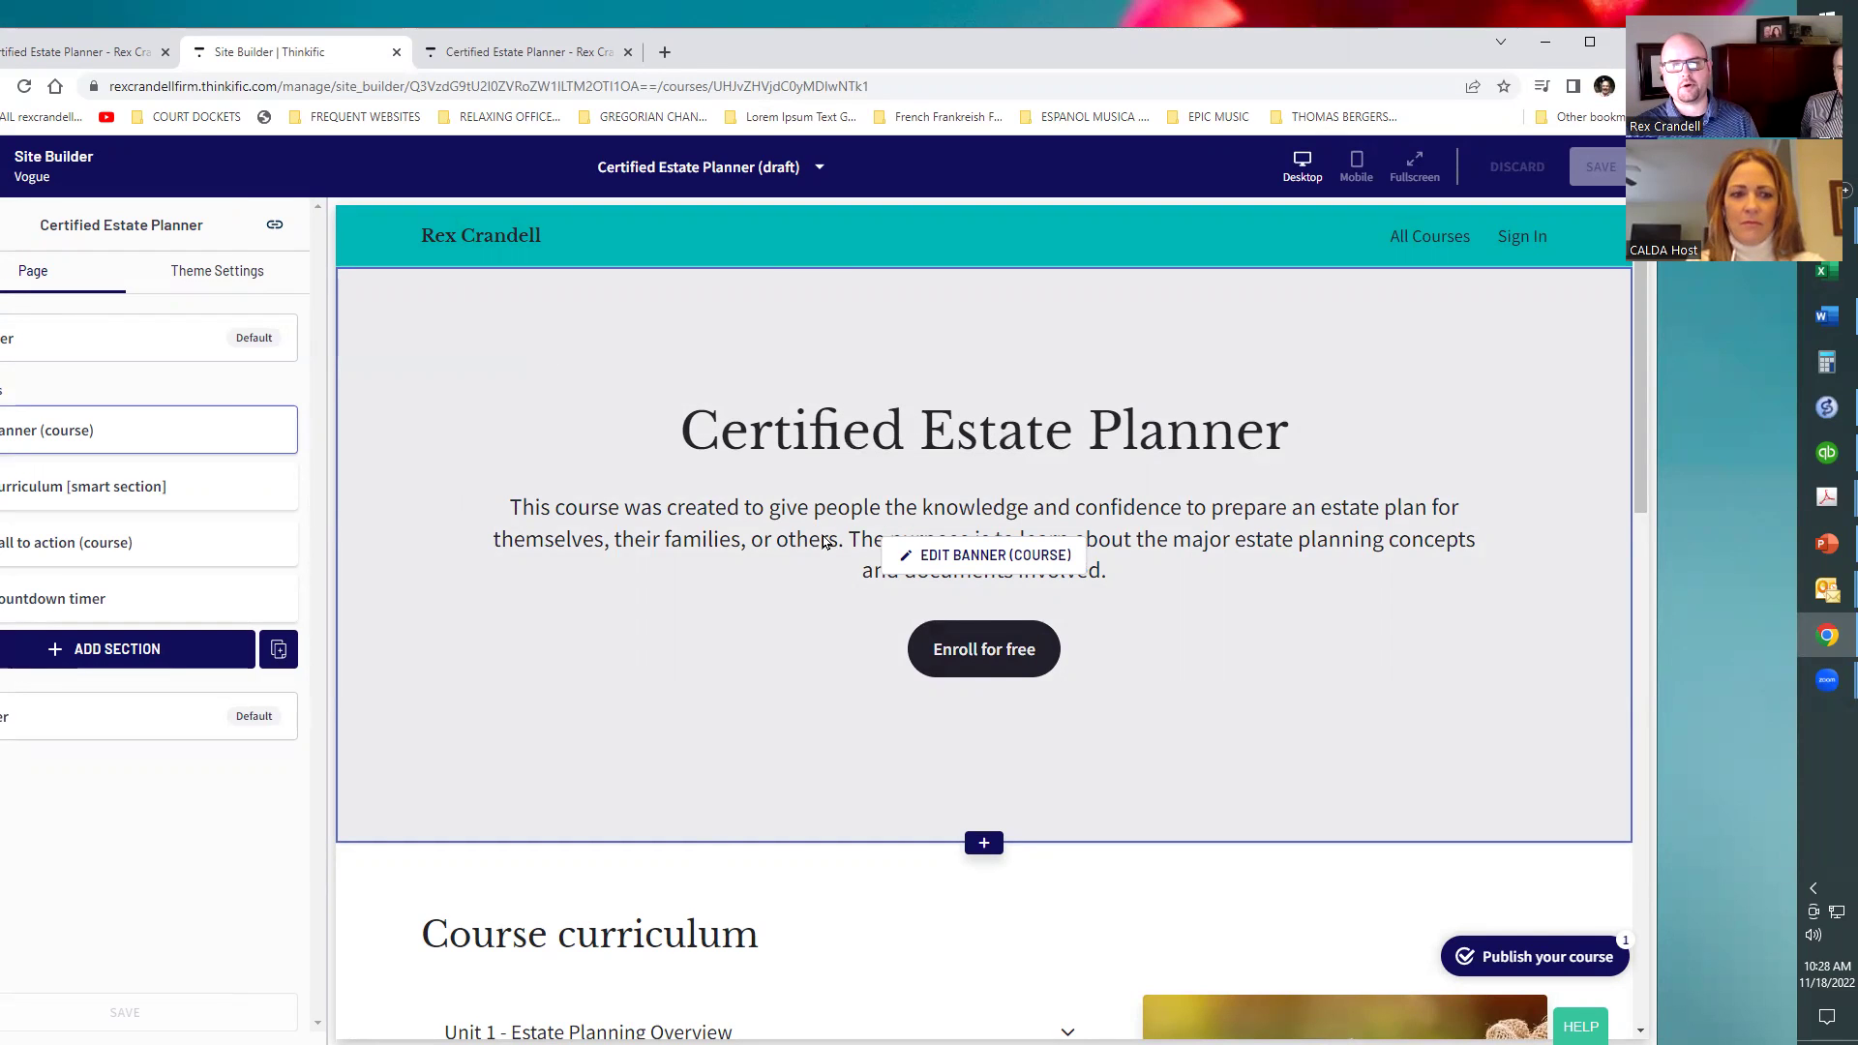
{"action": "scroll", "coordinate": [864, 542], "scroll_direction": "down", "scroll_amount": 2}
{"action": "scroll", "coordinate": [857, 536], "scroll_direction": "down", "scroll_amount": 5}
{"action": "scroll", "coordinate": [850, 531], "scroll_direction": "up", "scroll_amount": 2}
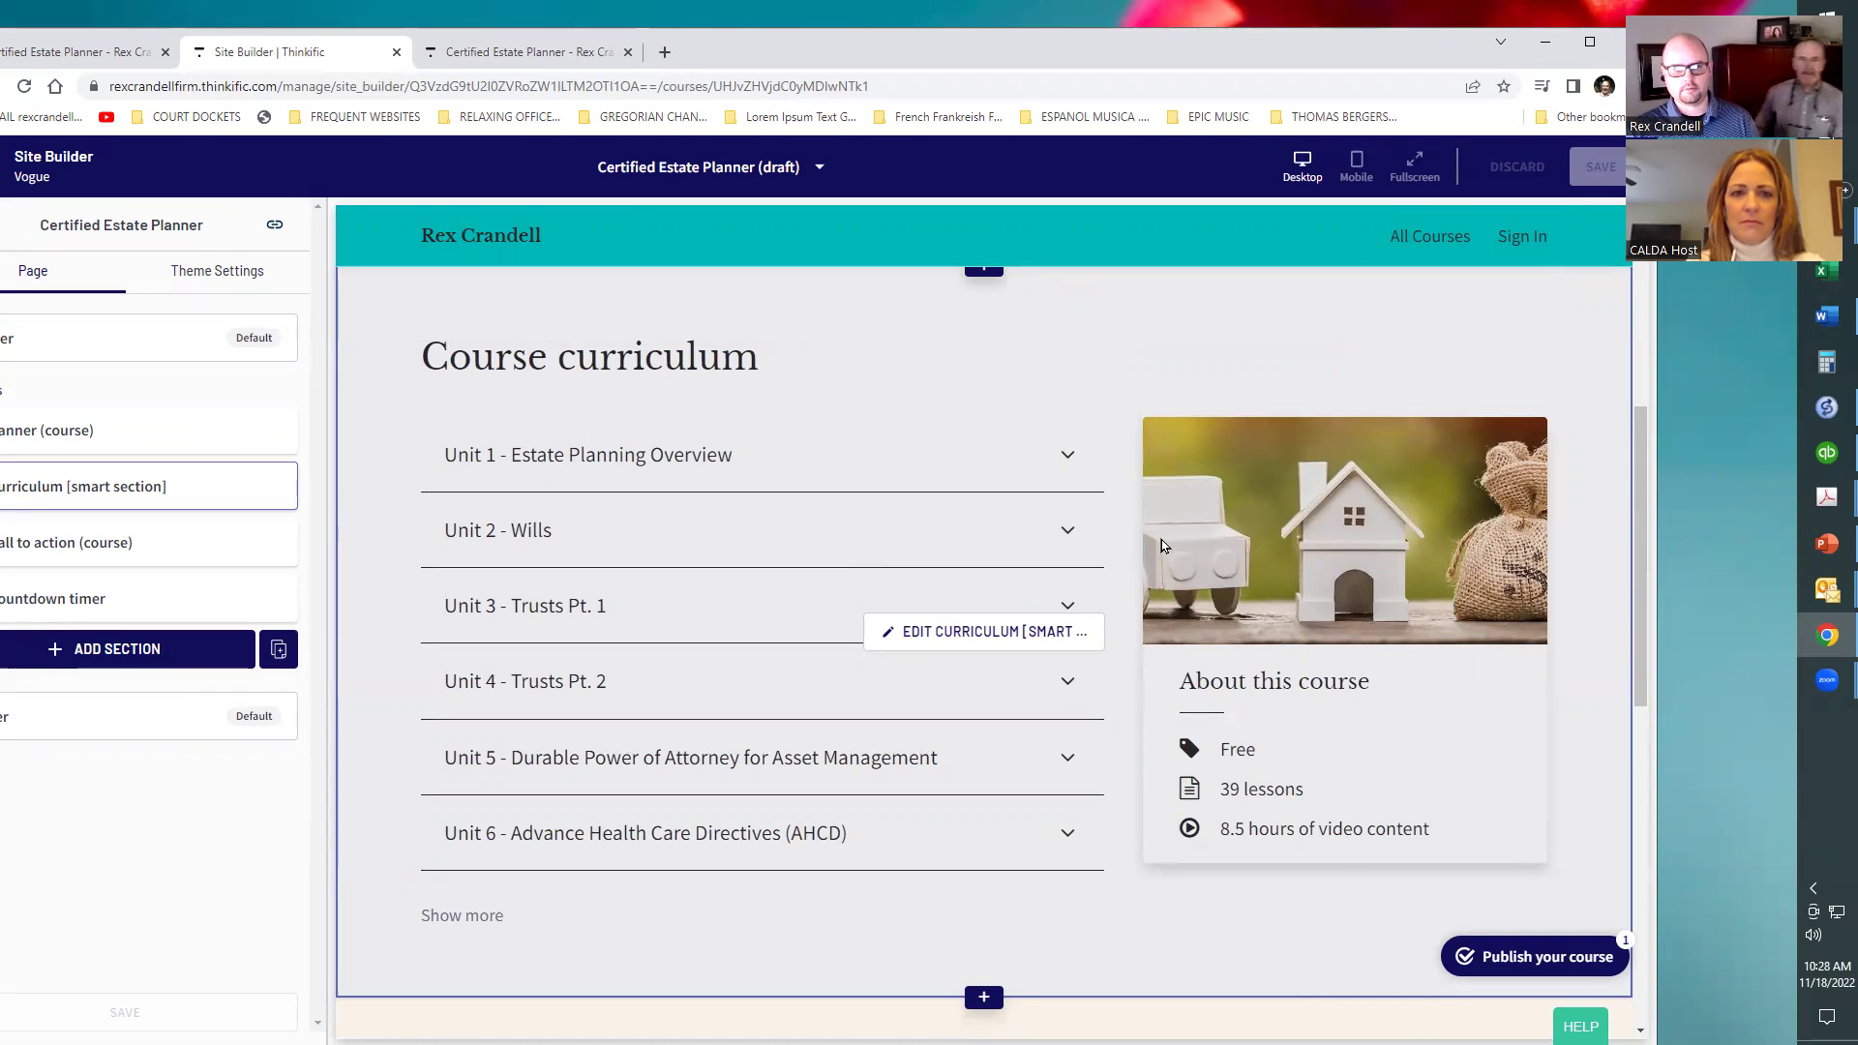
{"action": "scroll", "coordinate": [1161, 538], "scroll_direction": "down", "scroll_amount": 9}
{"action": "scroll", "coordinate": [1210, 517], "scroll_direction": "up", "scroll_amount": 3}
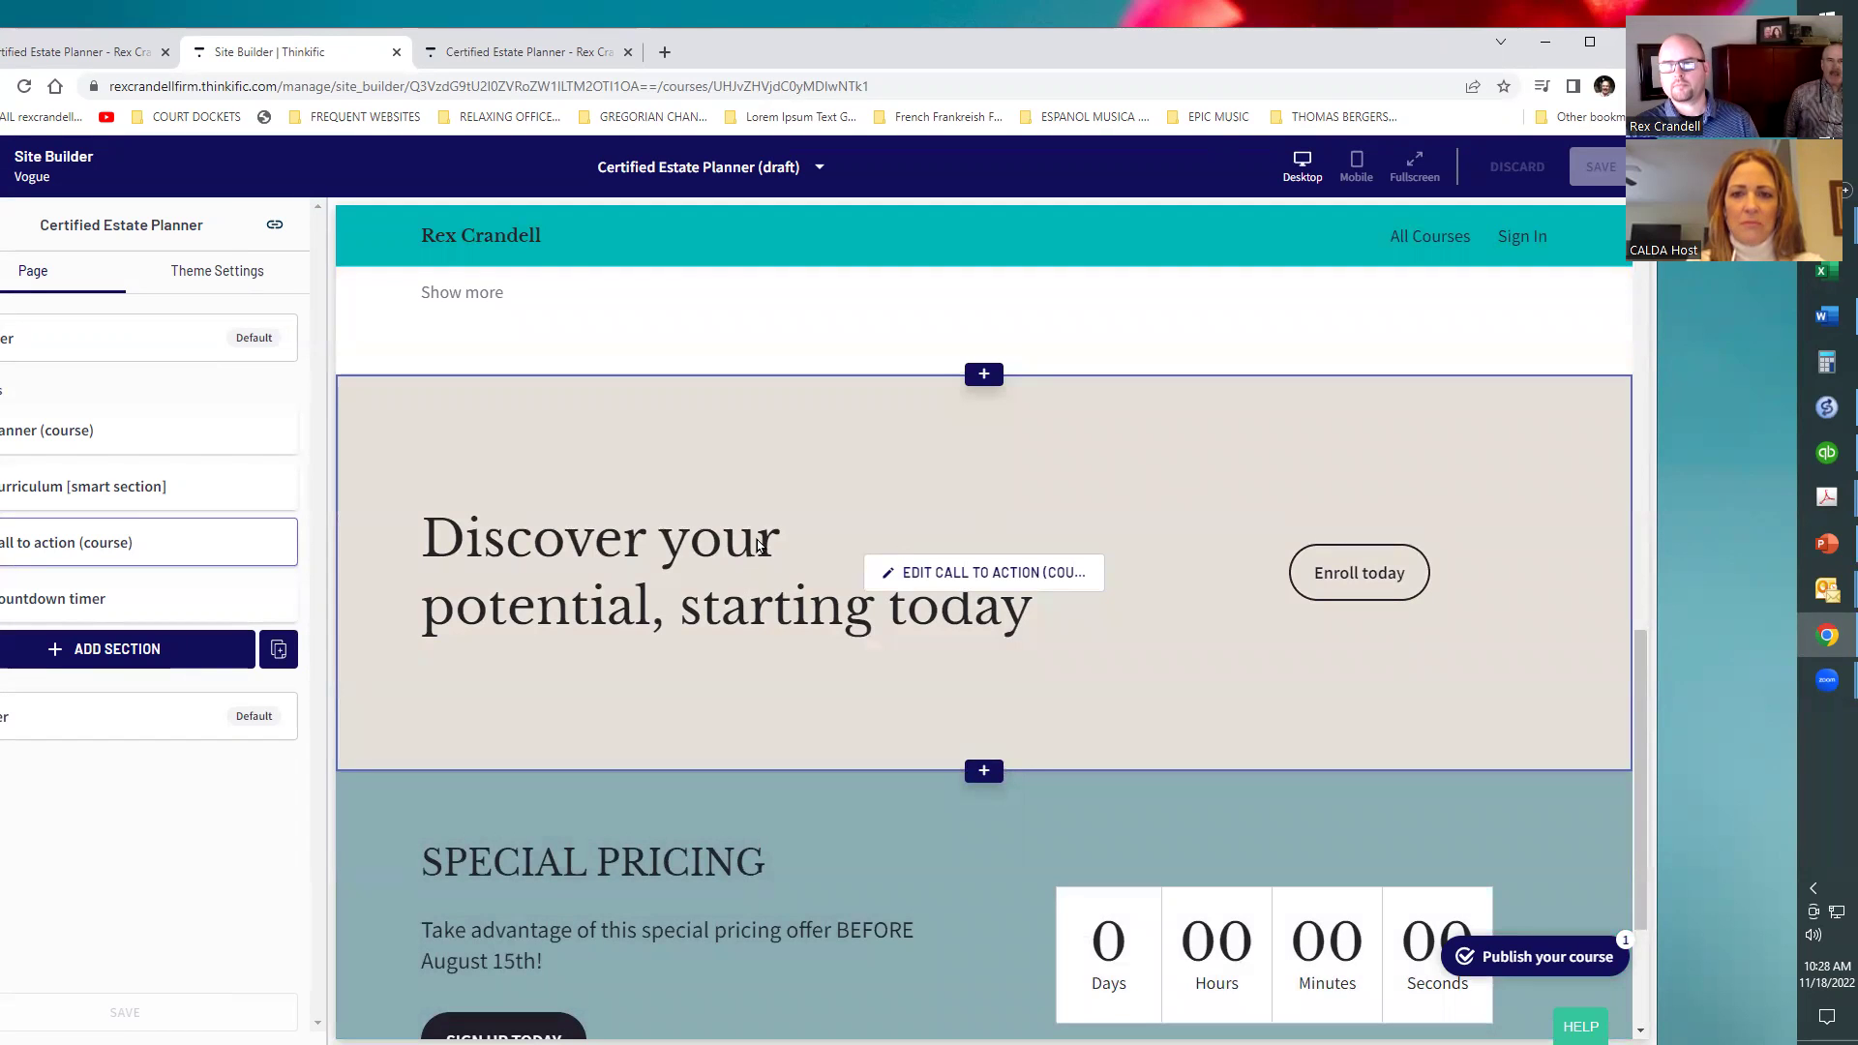
{"action": "scroll", "coordinate": [766, 514], "scroll_direction": "up", "scroll_amount": 10}
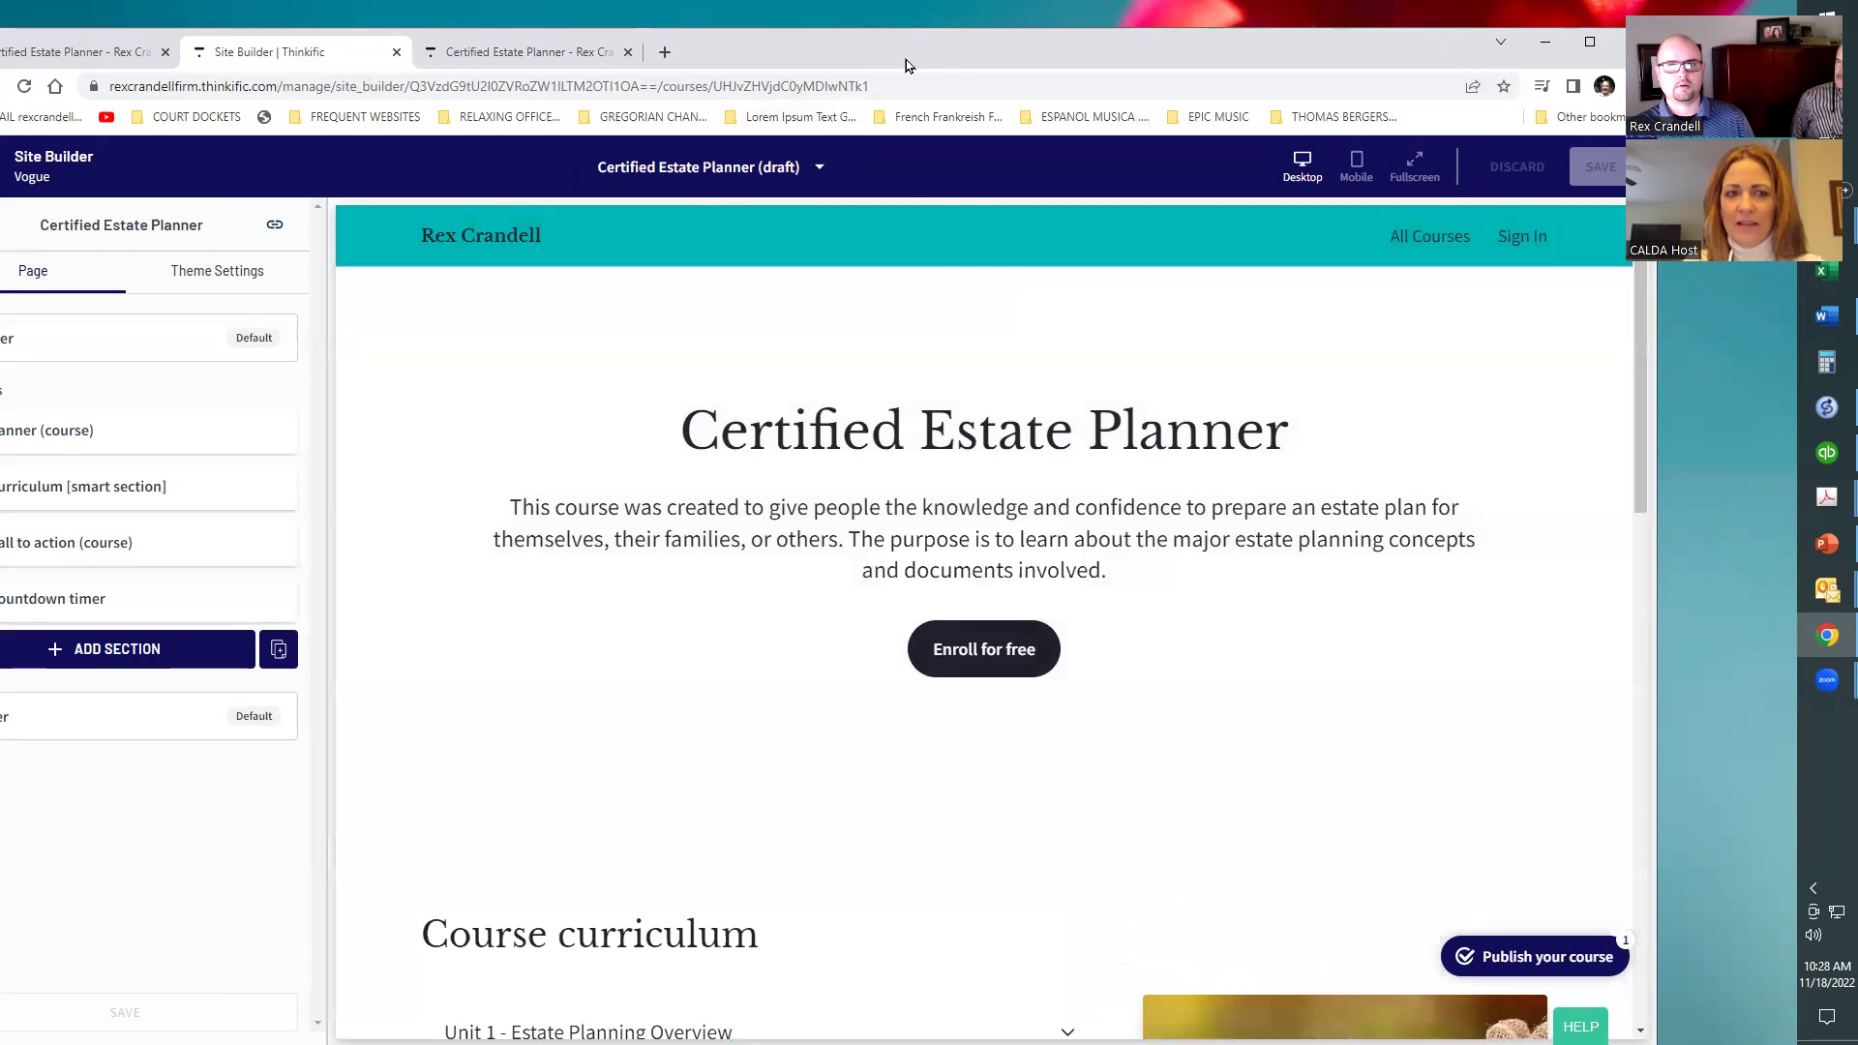
Reposition the browser window to uncover the site builder's full section list, check the other Certified Estate Planner page and return to the site builder
{"action": "left_click_drag", "start_coordinate": [906, 60], "coordinate": [966, 49]}
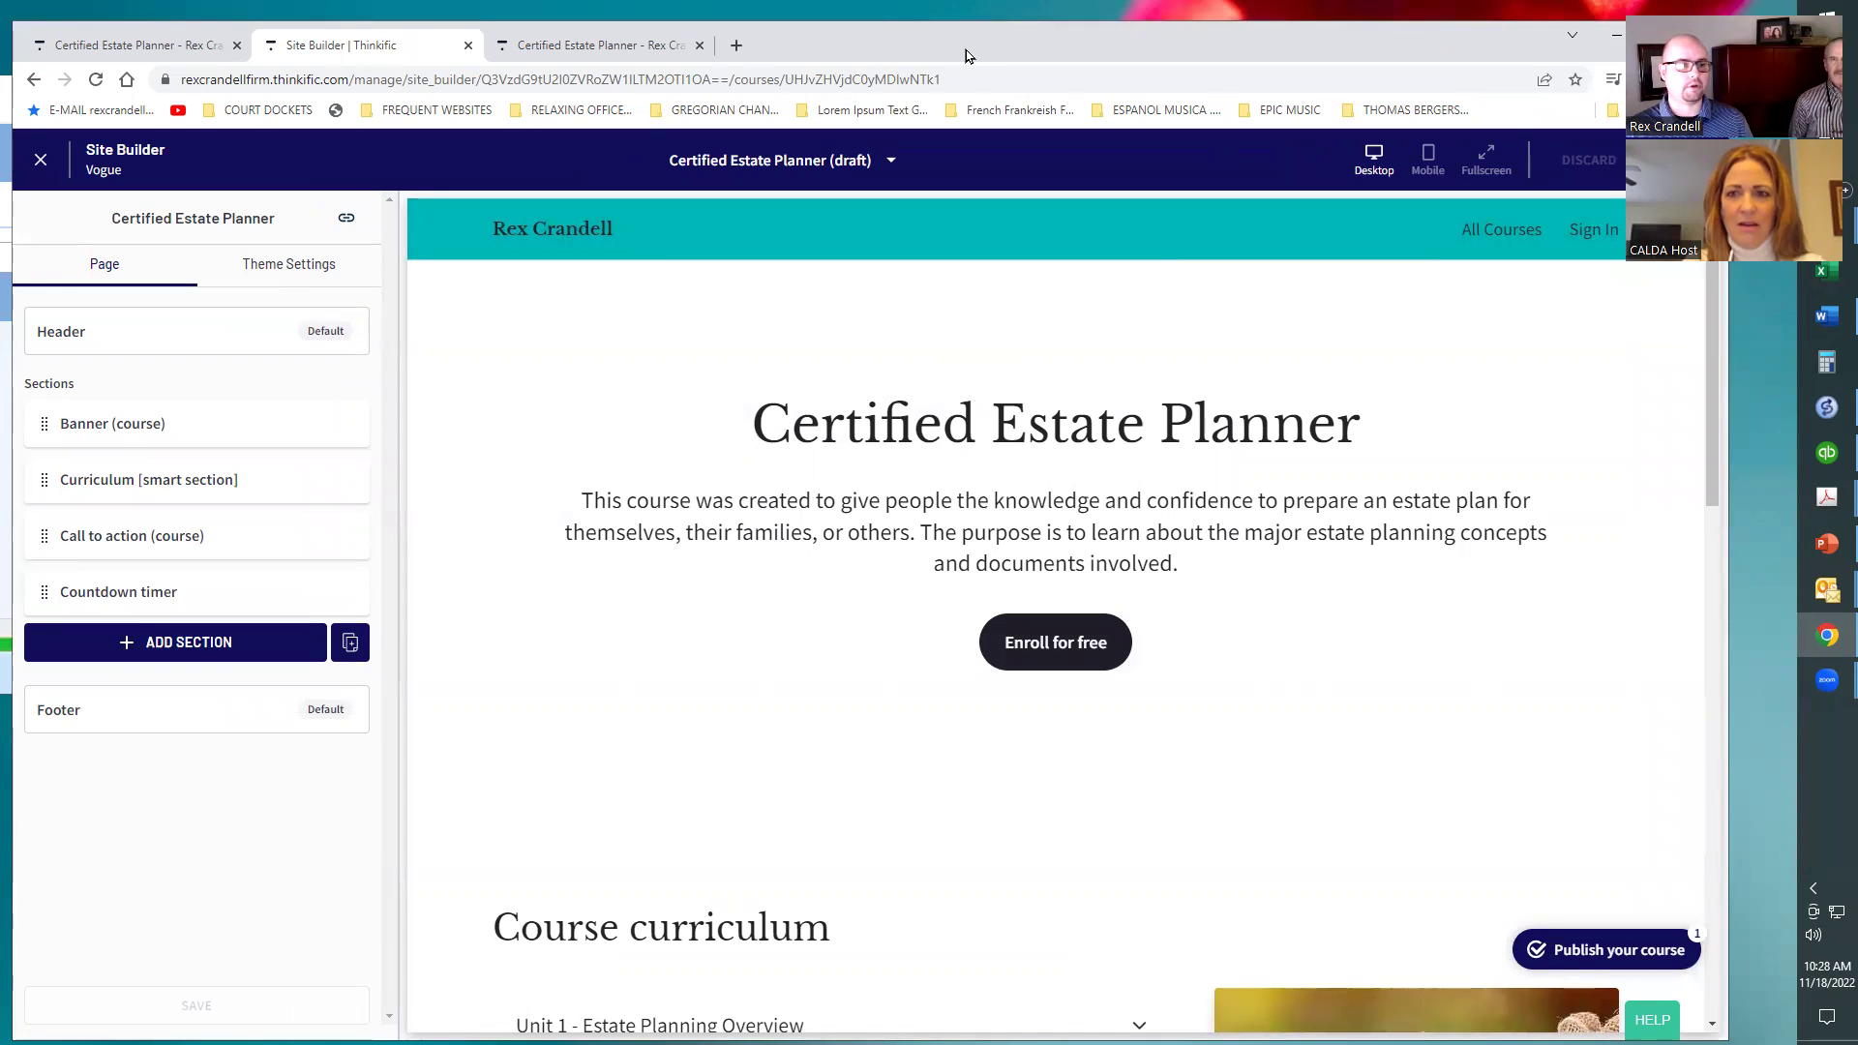
{"action": "left_click", "coordinate": [199, 46]}
{"action": "left_click", "coordinate": [290, 46]}
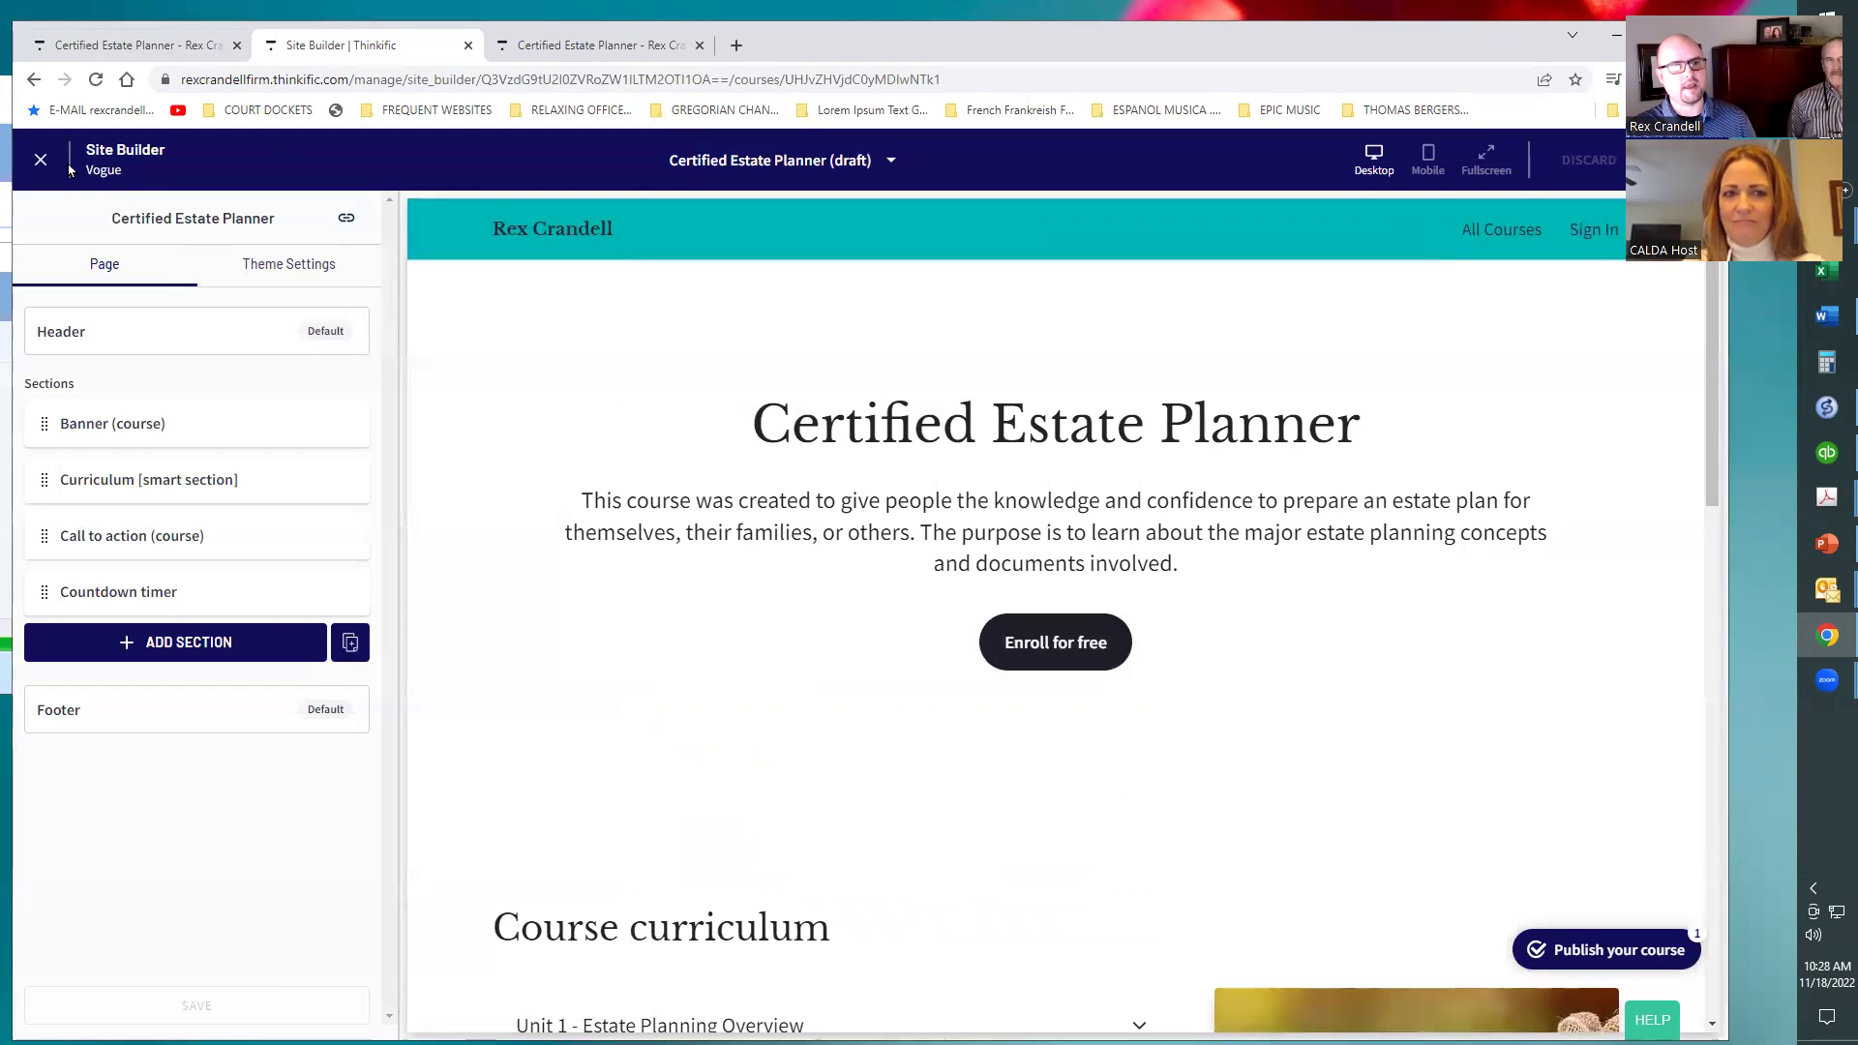